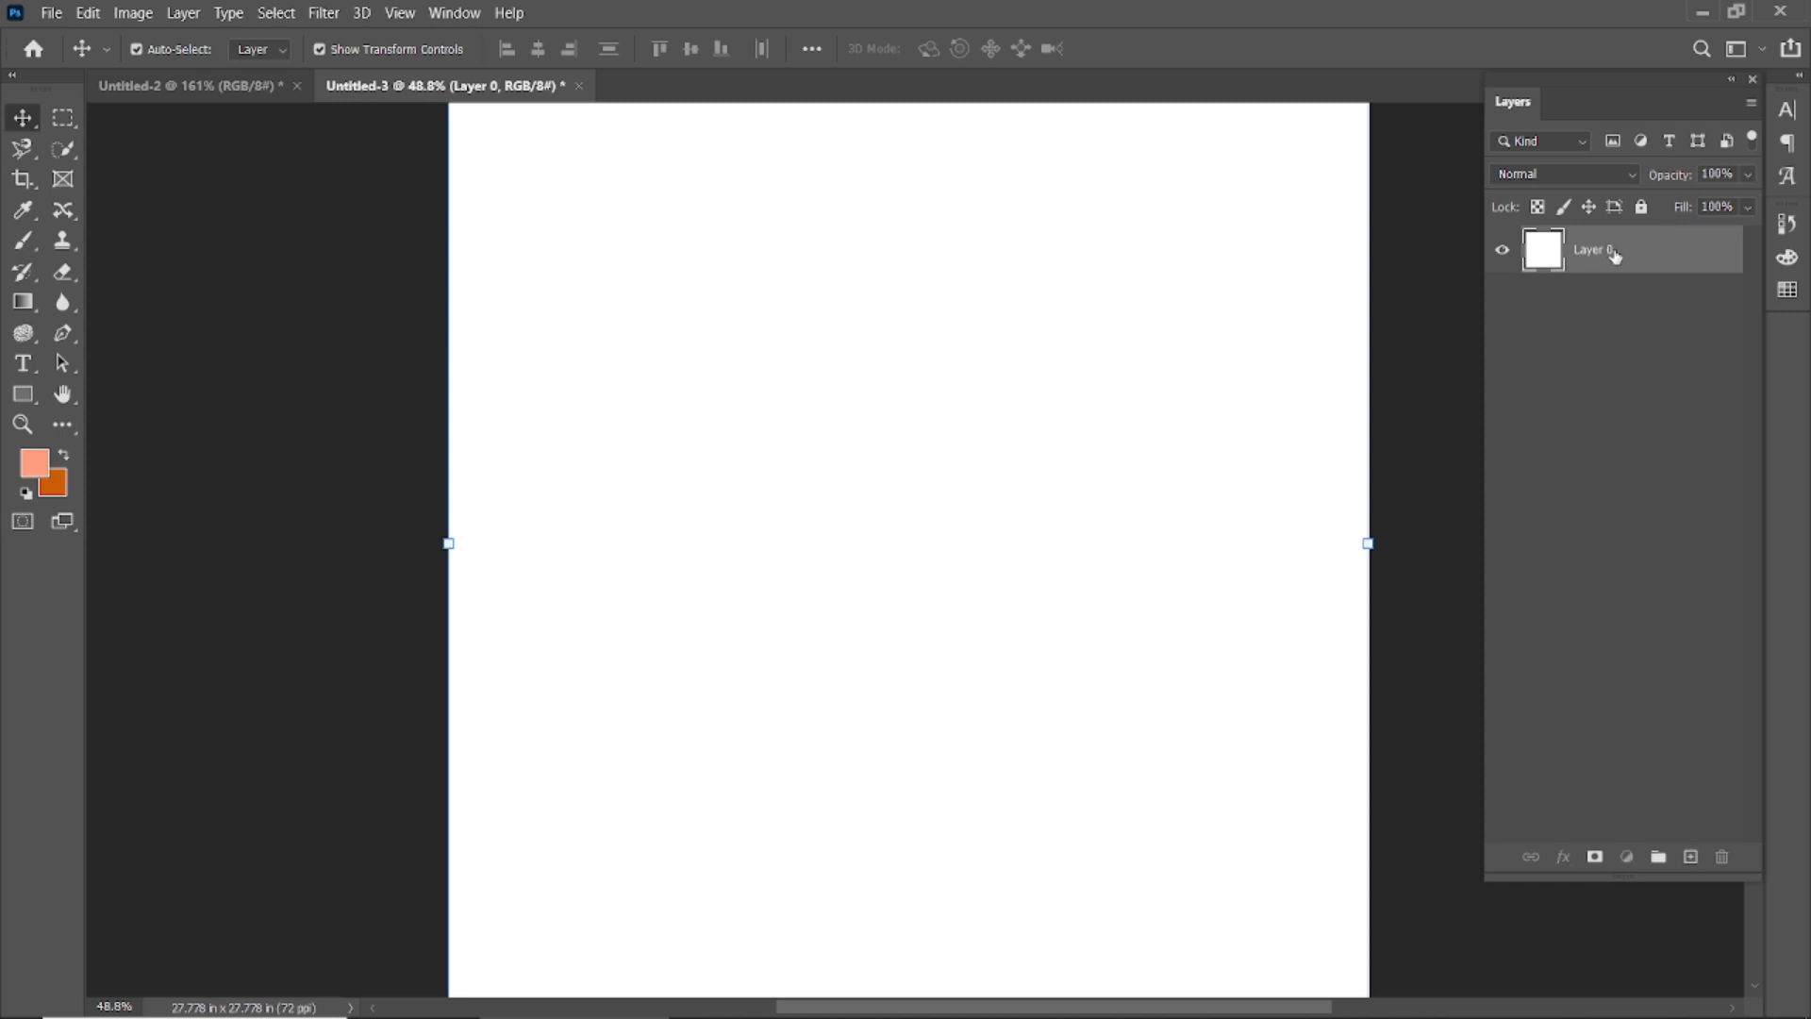
# Step: Add a black Solid Color fill layer above Layer 0 and convert it to a smart object
pyautogui.click(1628, 857)
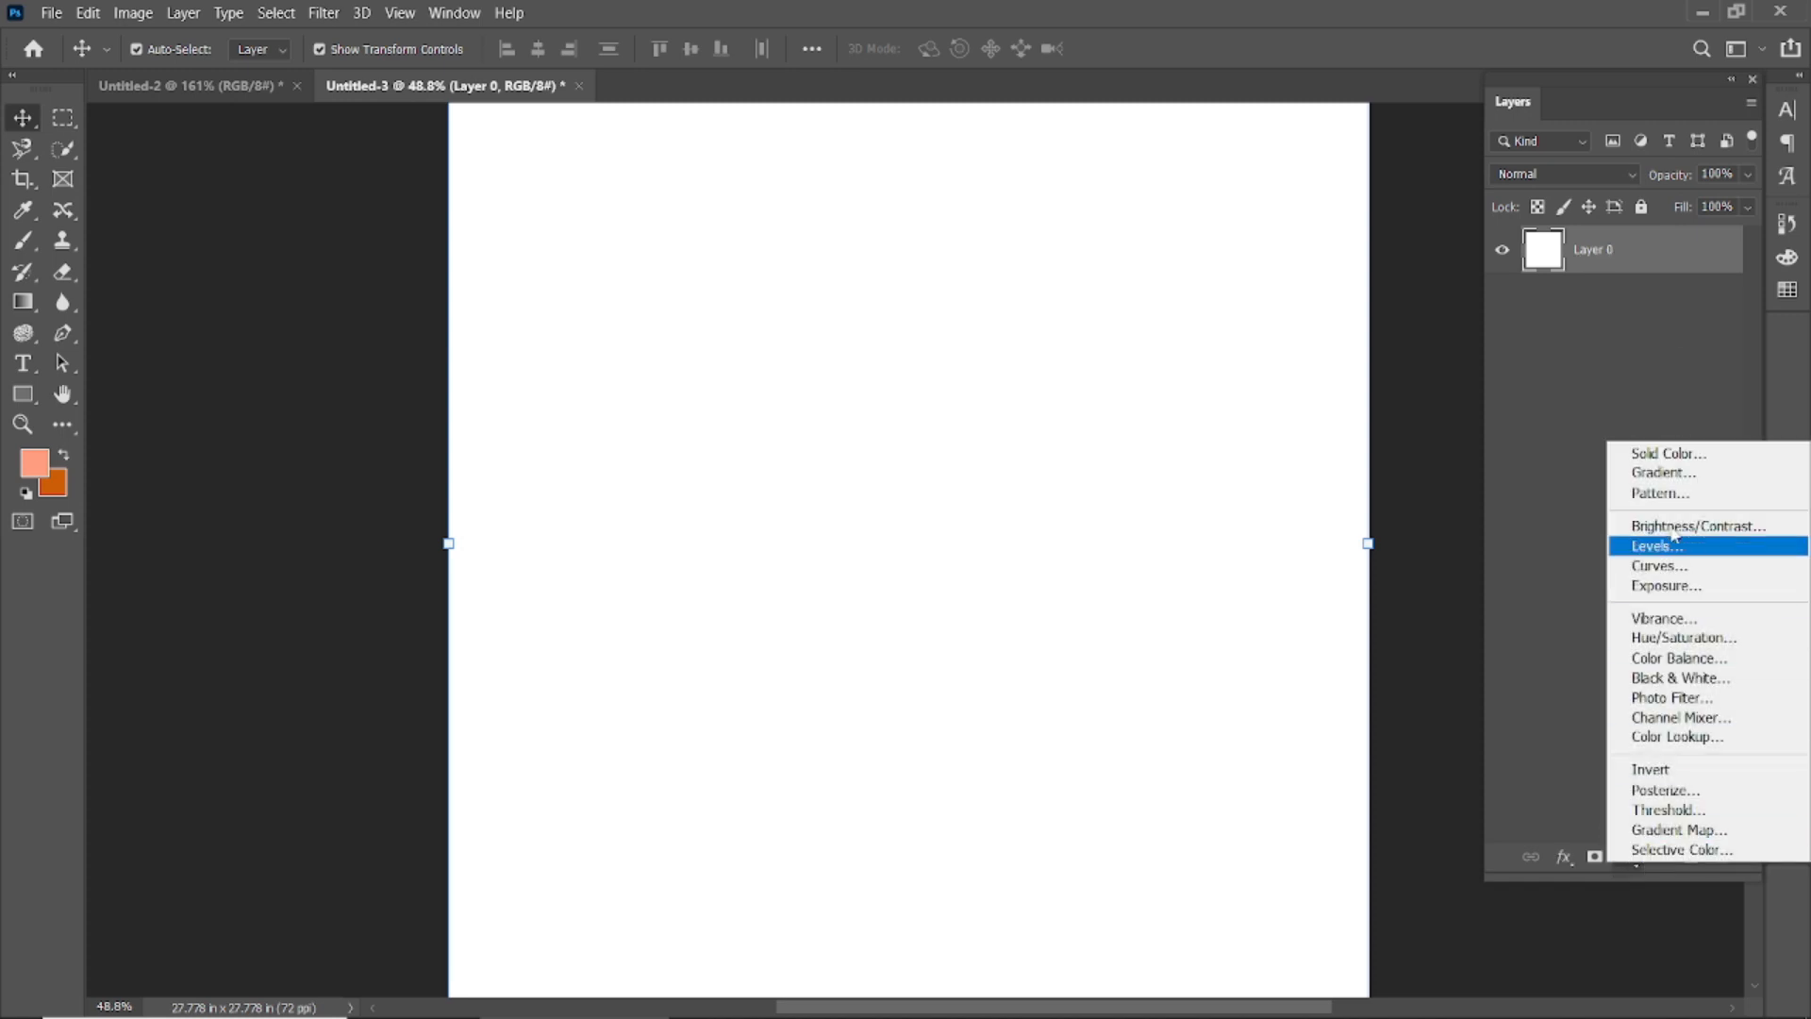
pyautogui.click(1666, 453)
pyautogui.moveTo(1244, 812); pyautogui.dragTo(1164, 870)
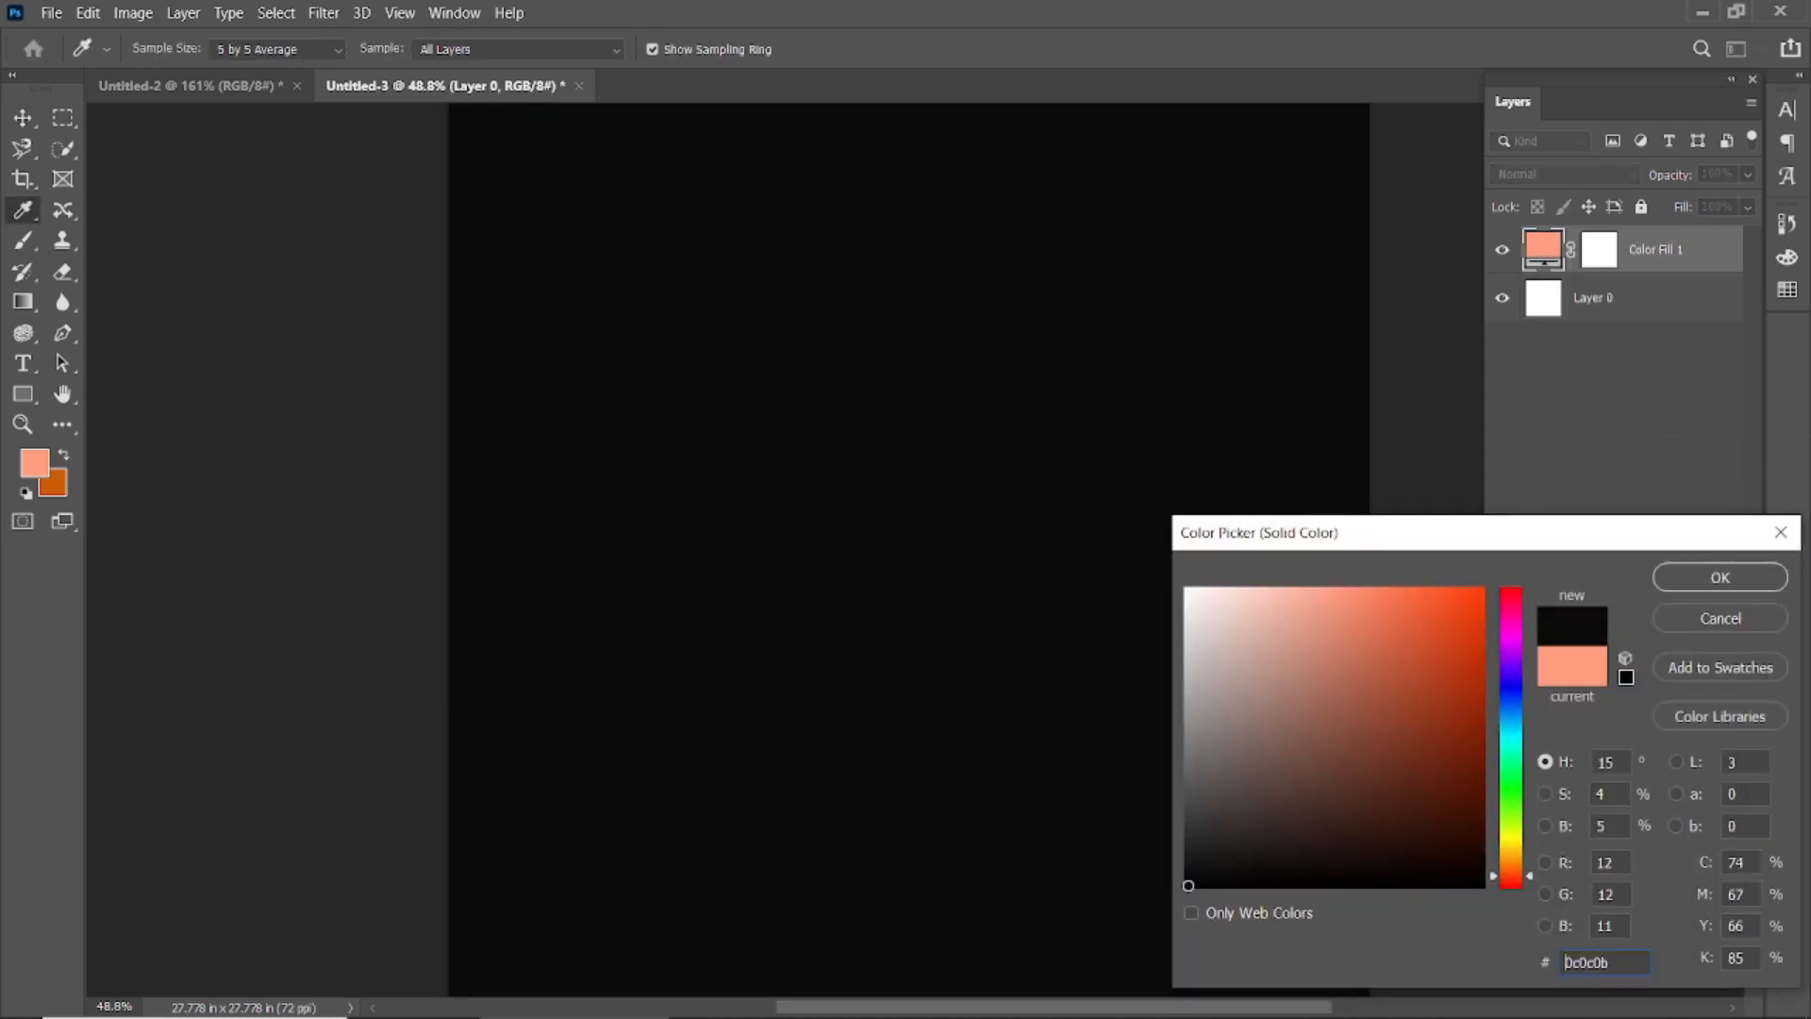
pyautogui.click(1720, 577)
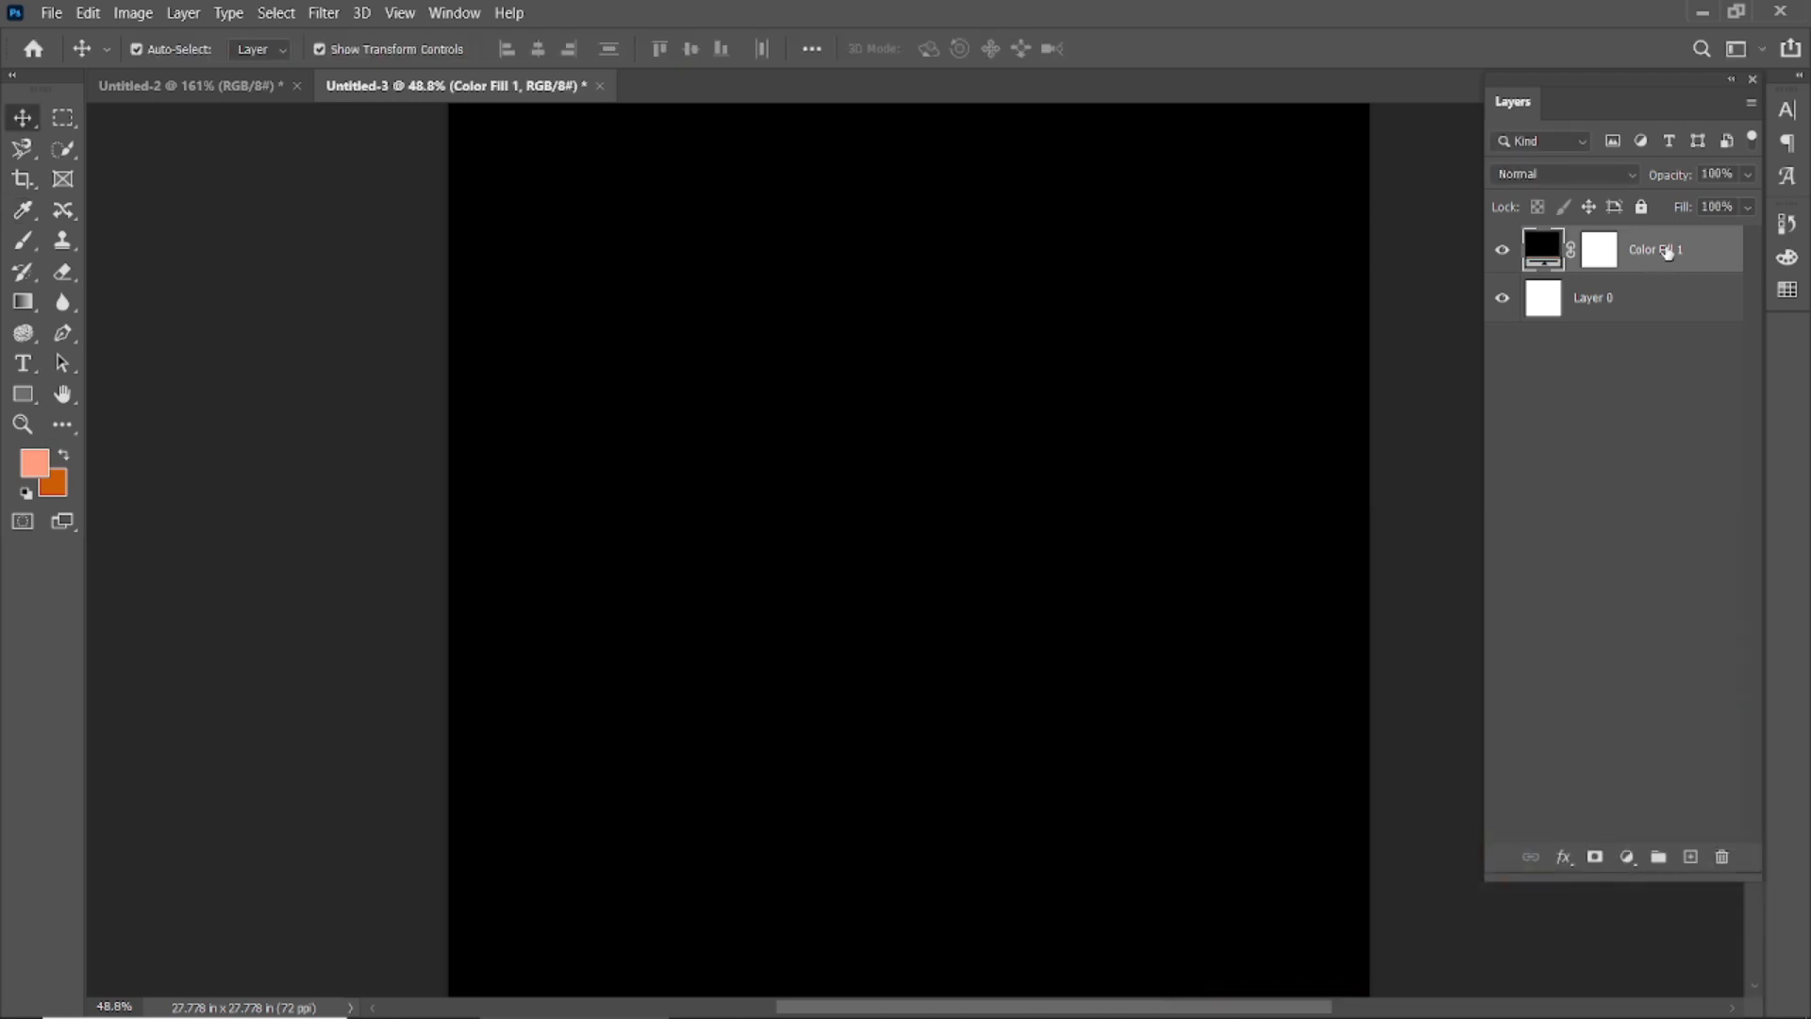
pyautogui.rightClick(1670, 250)
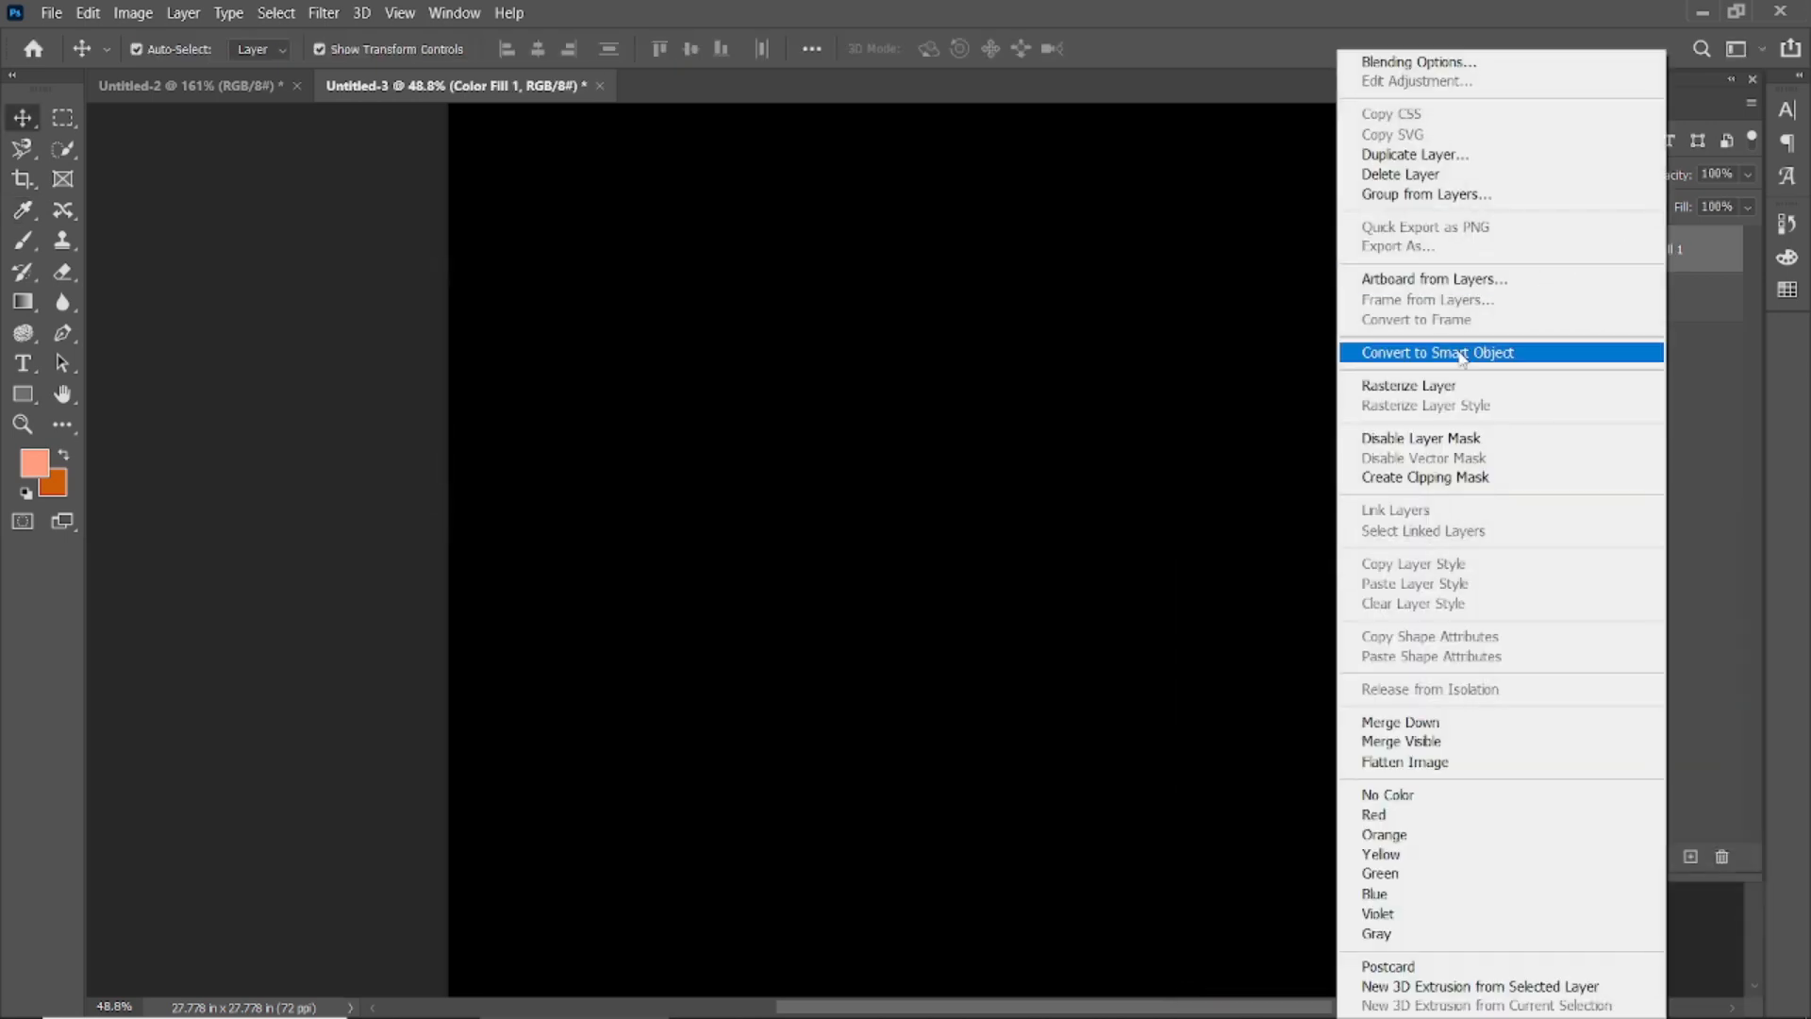
pyautogui.click(1461, 353)
# Step: Lock both Layer 0 and the Color Fill 1 layer
pyautogui.click(1591, 309)
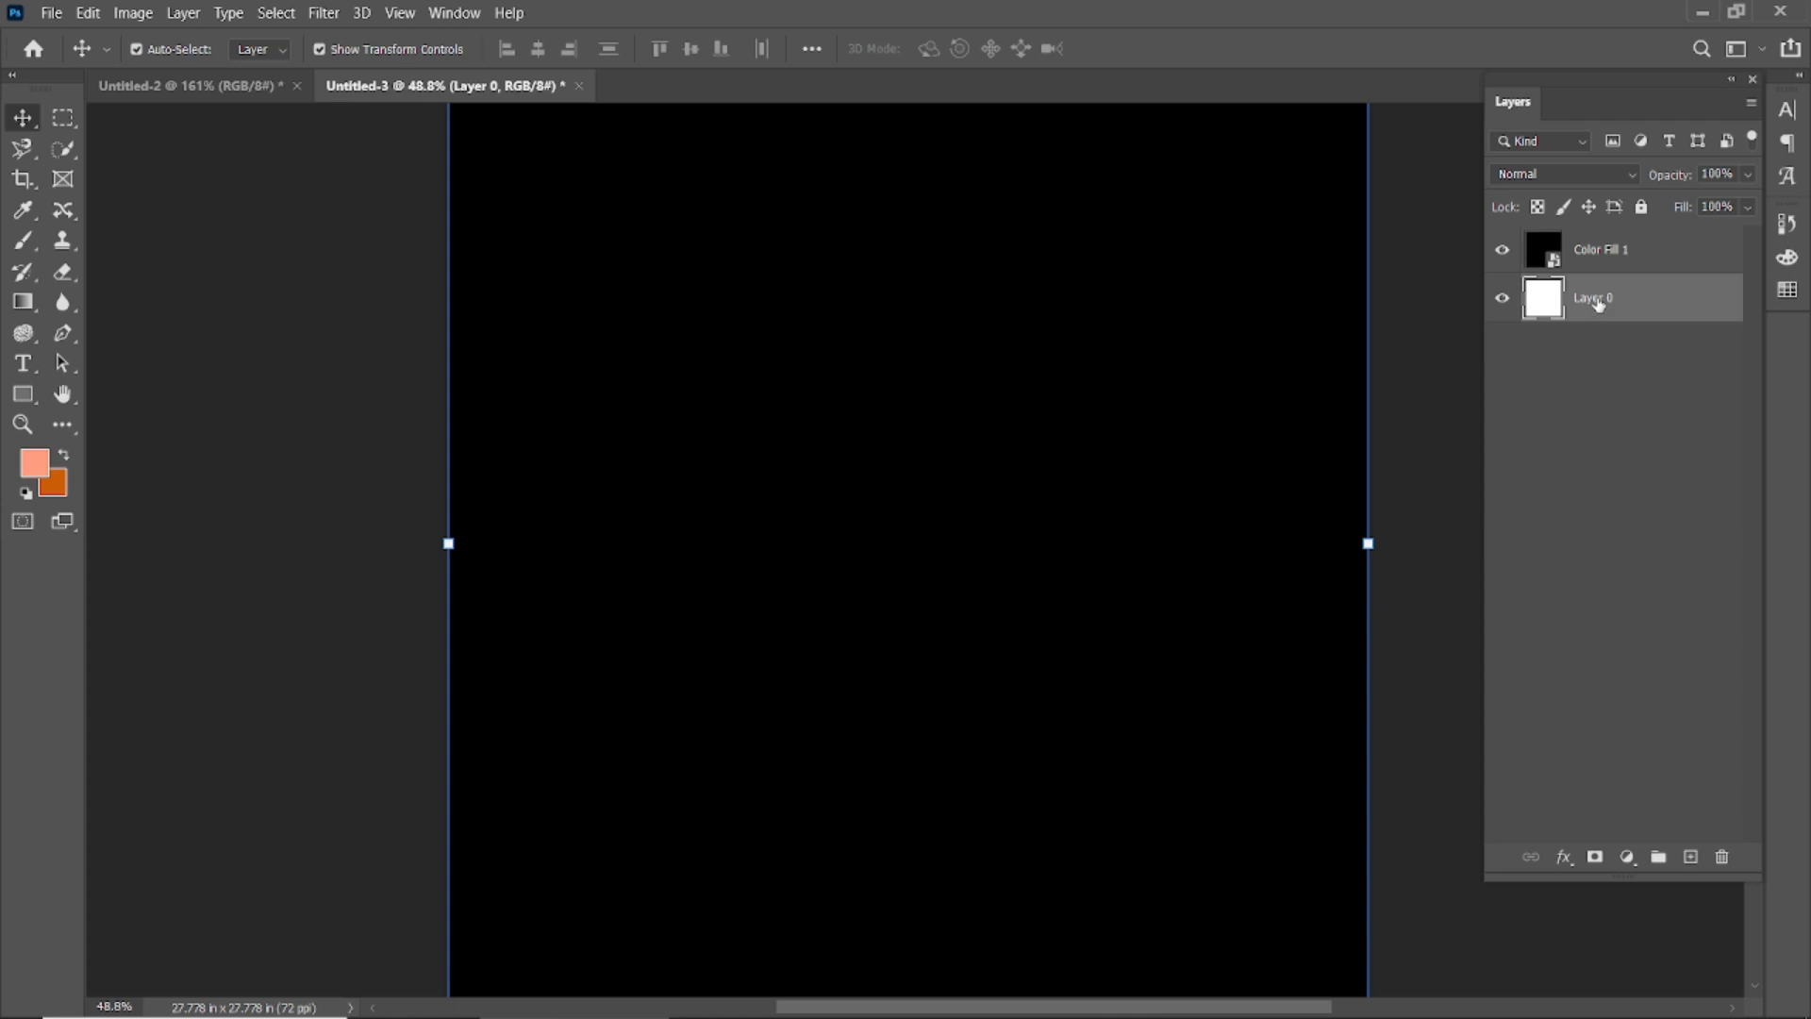
pyautogui.click(1640, 209)
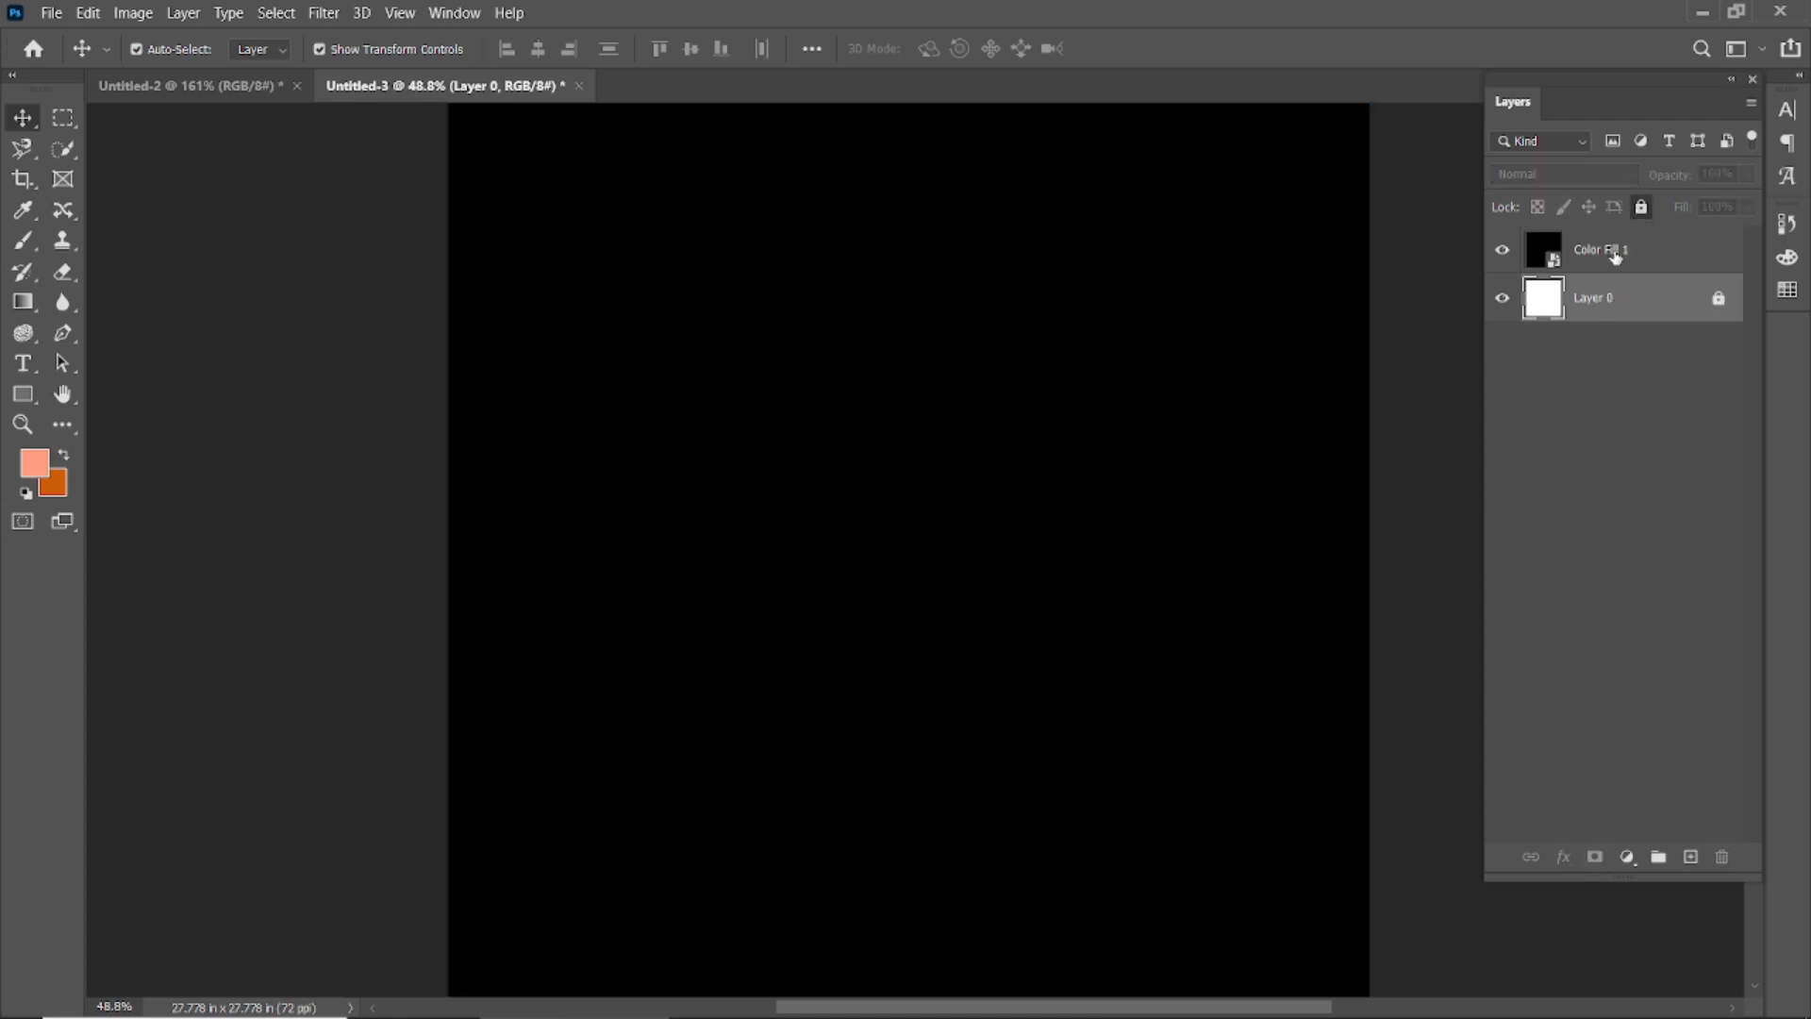
pyautogui.click(1599, 249)
pyautogui.click(1640, 208)
pyautogui.click(1418, 439)
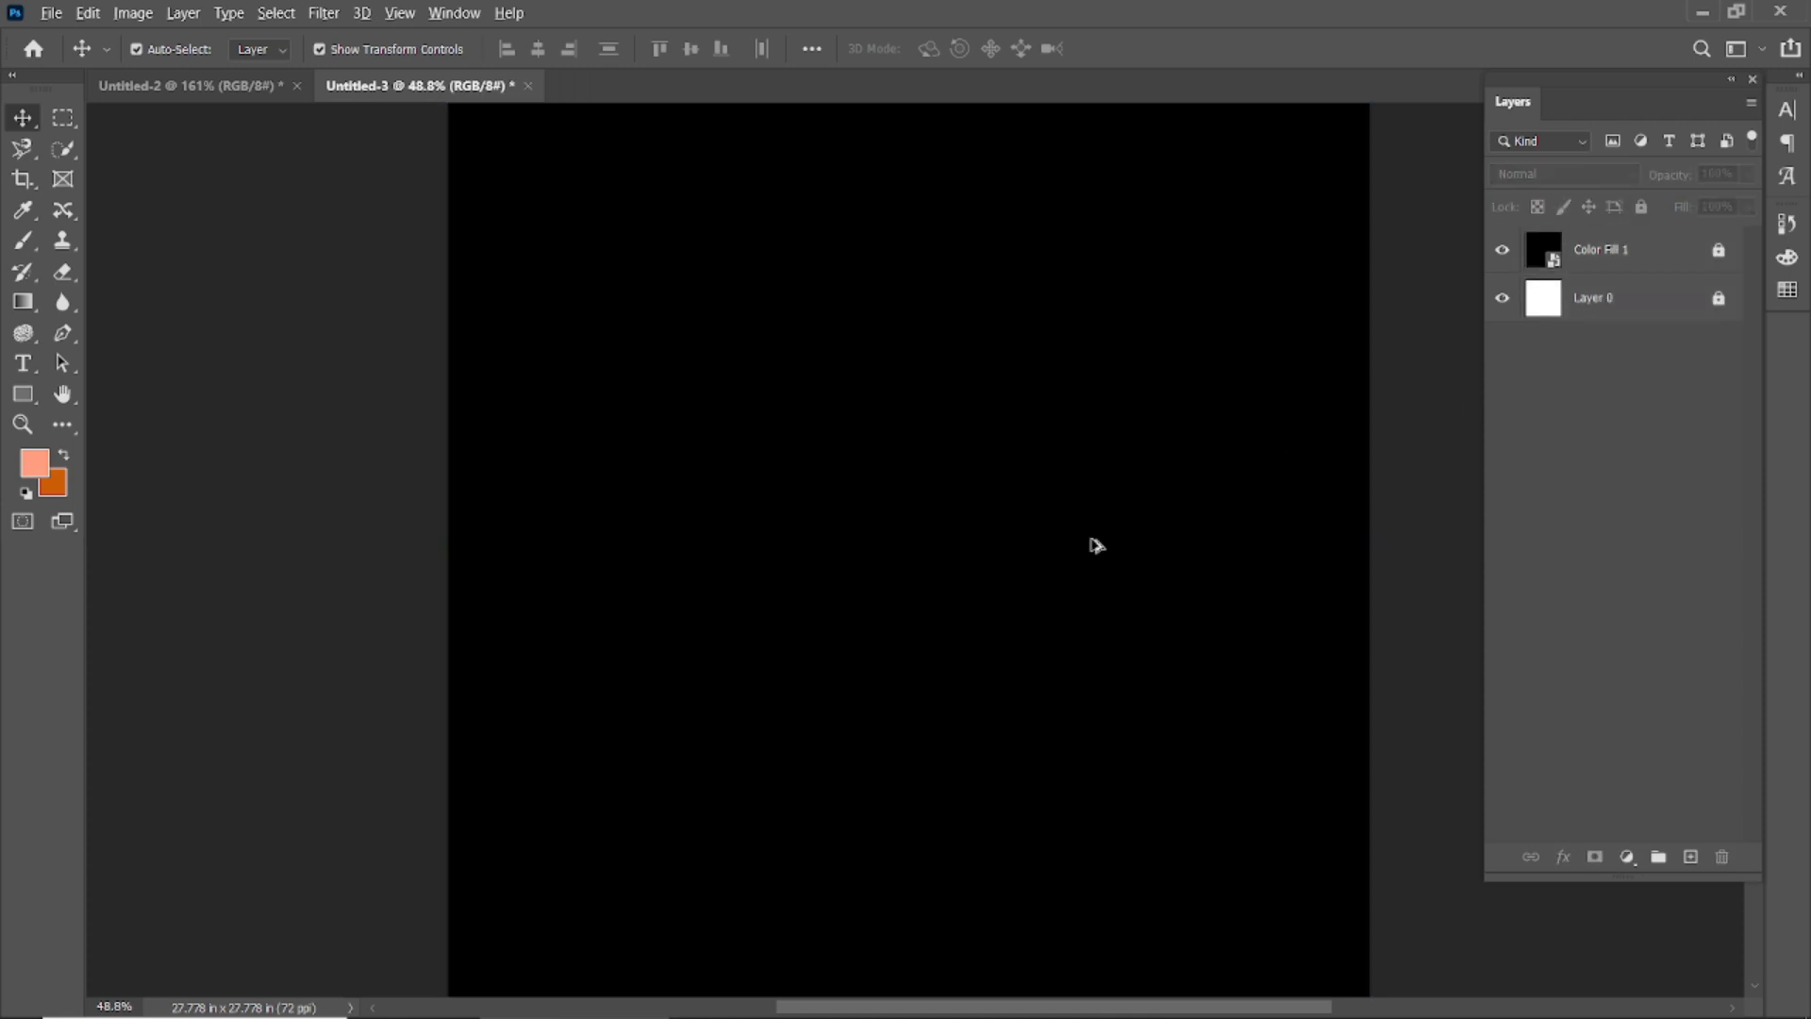
# Step: Add a text layer with the placeholder text "Lorem Ipsum" on the black canvas
pyautogui.scroll(3, 1094, 543)
pyautogui.scroll(1, 976, 528)
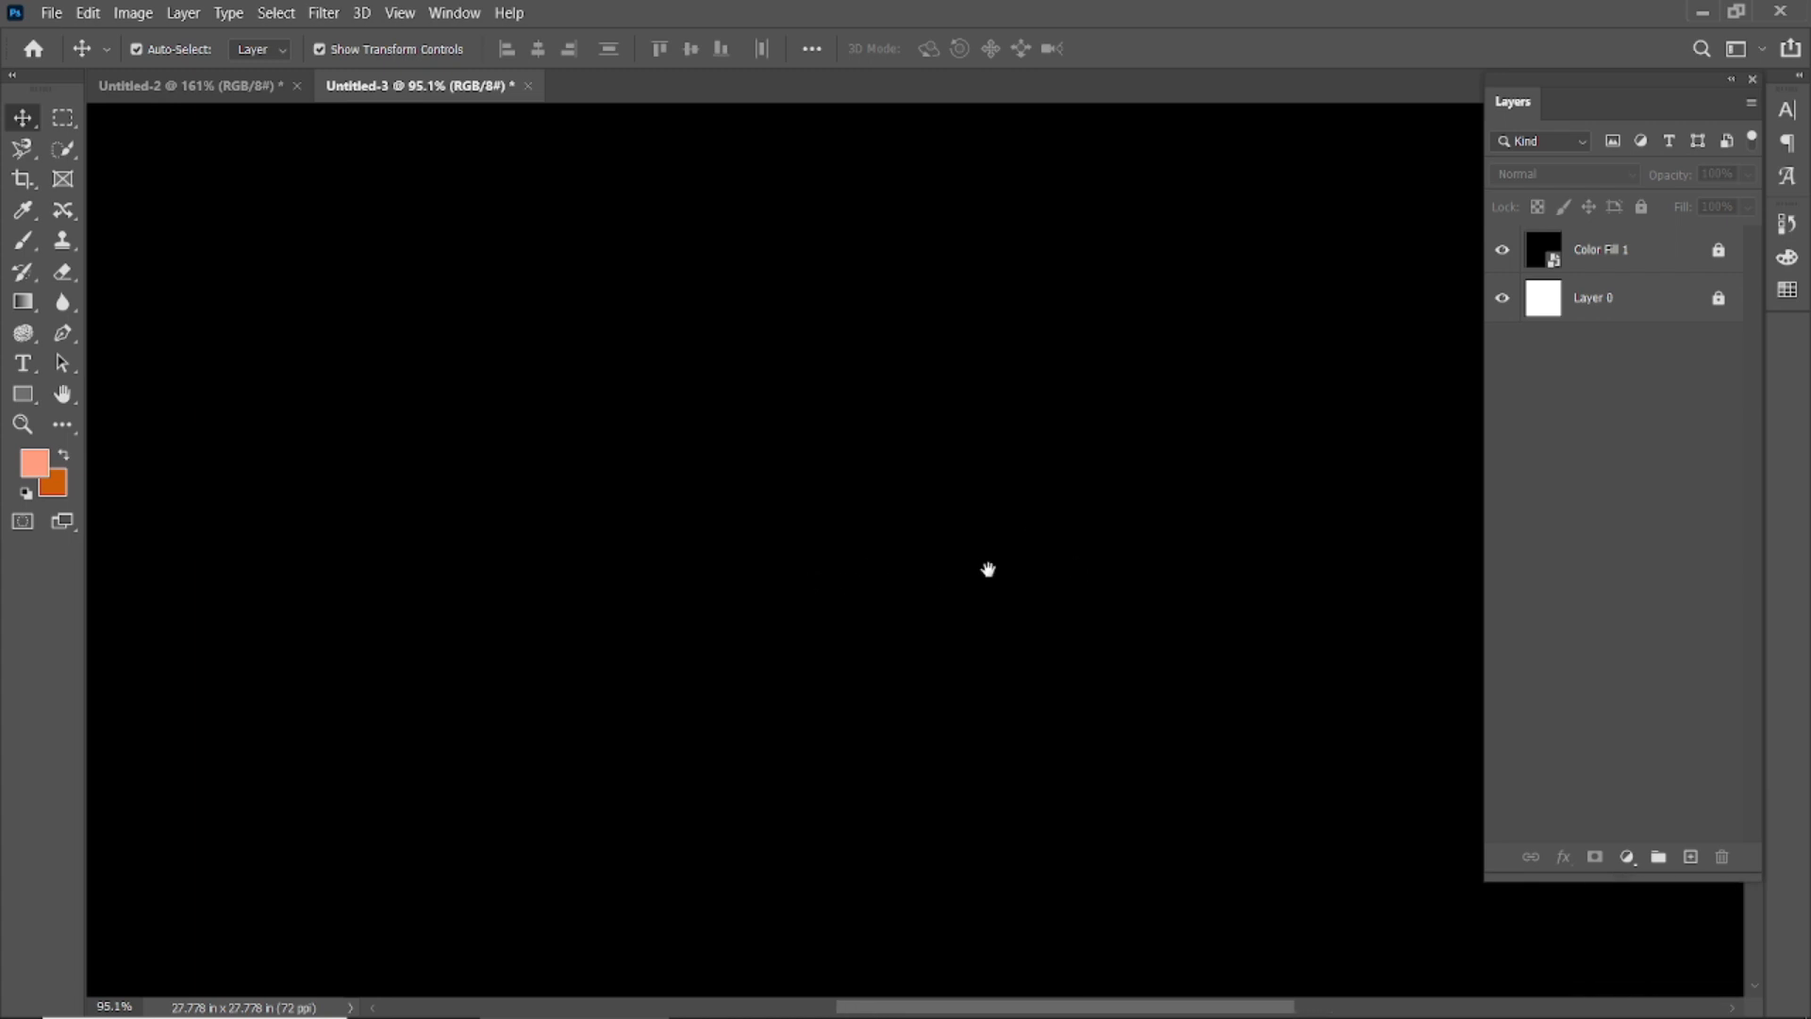
pyautogui.click(24, 364)
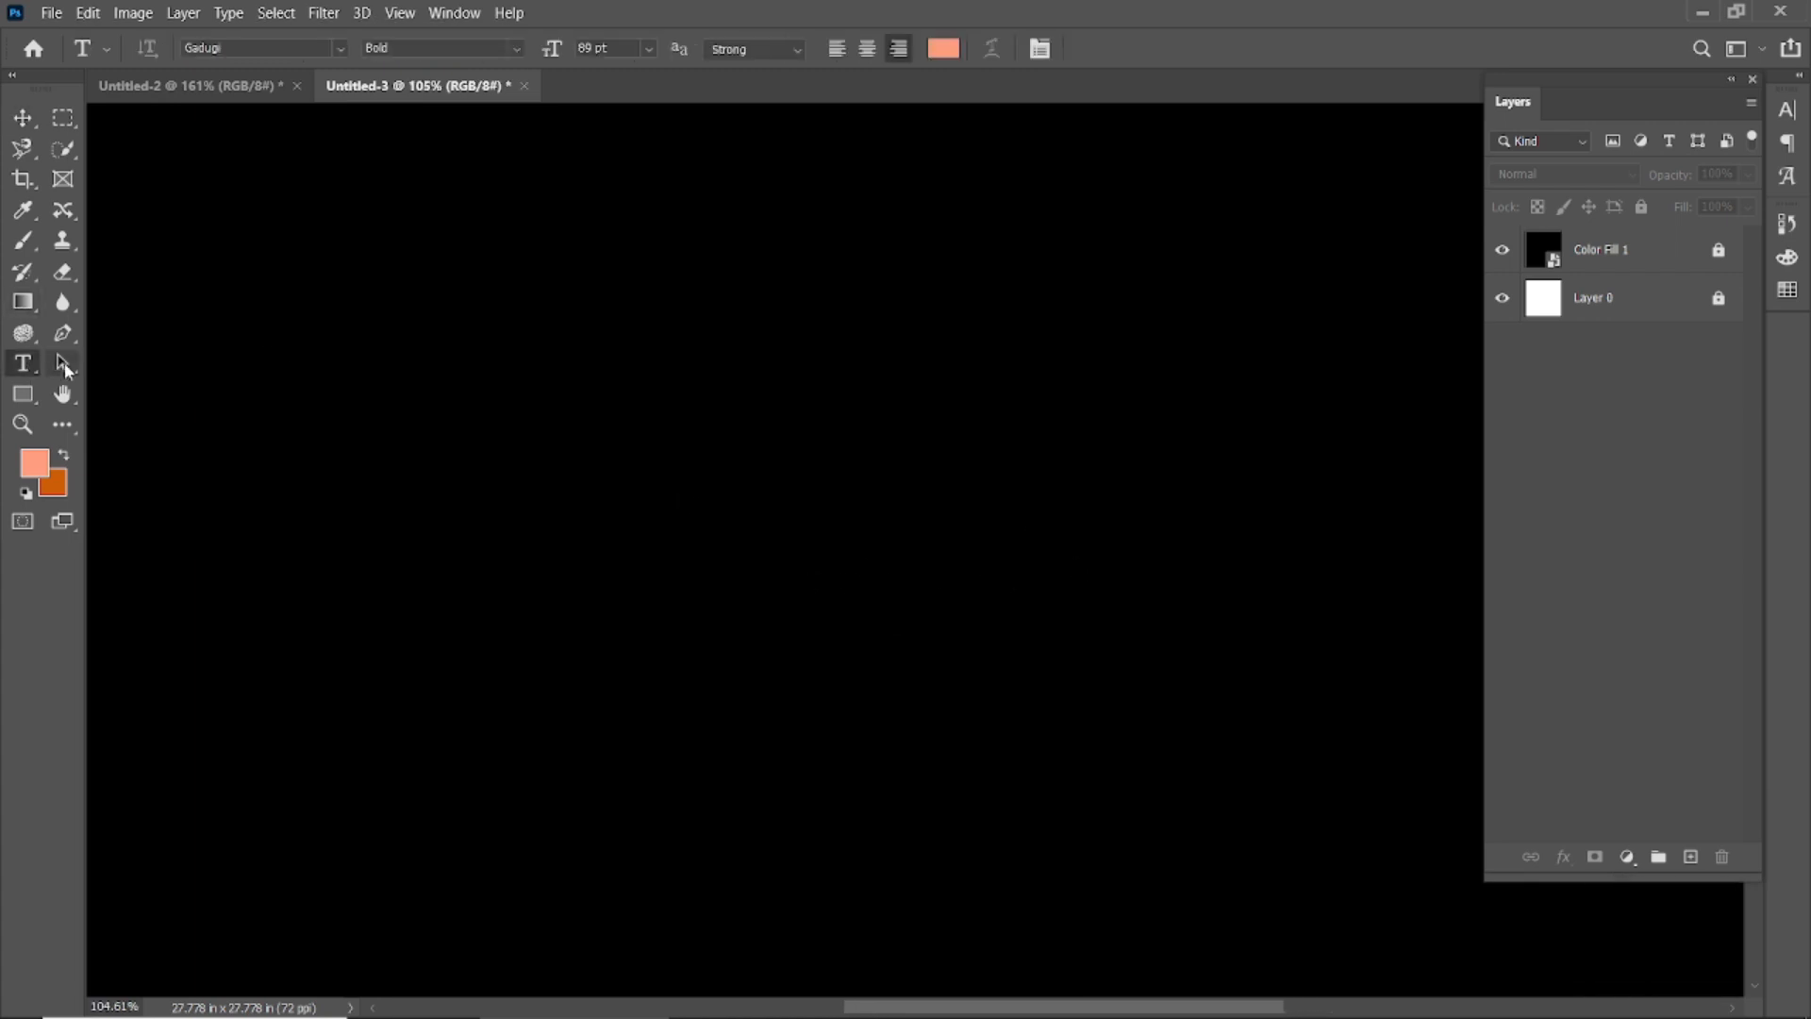
pyautogui.click(643, 487)
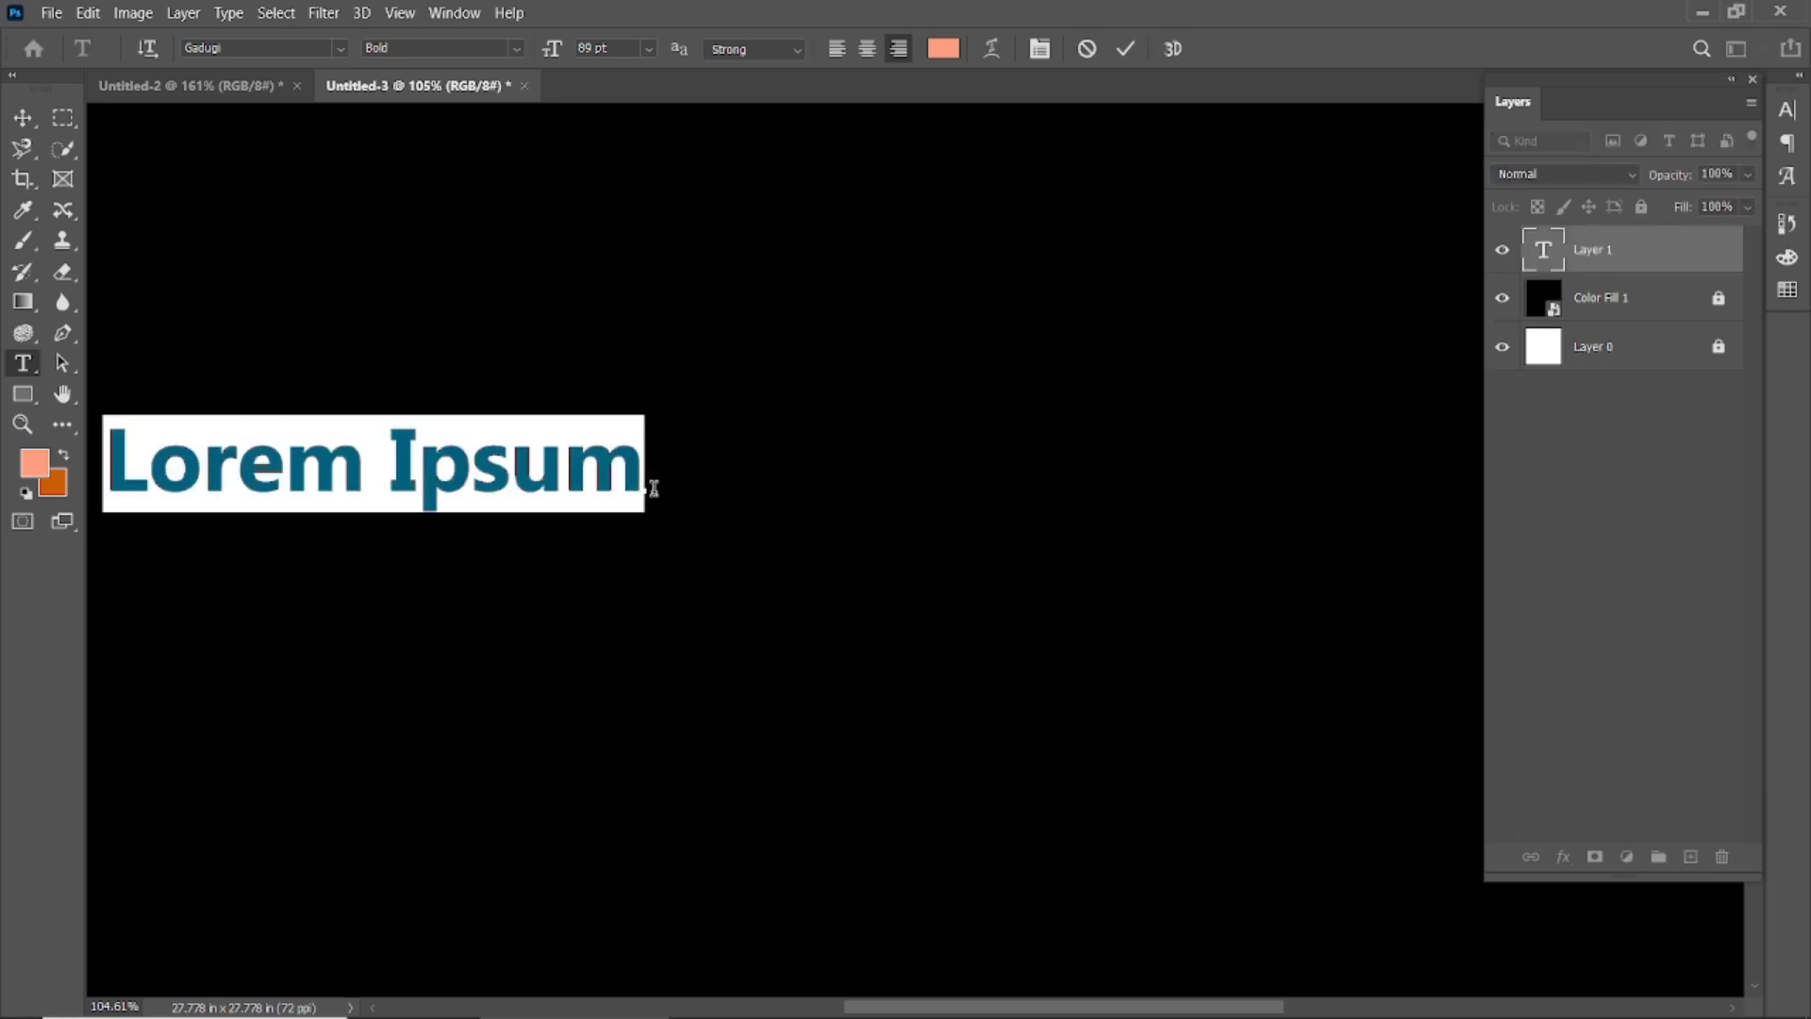
pyautogui.click(1123, 49)
pyautogui.press('v')
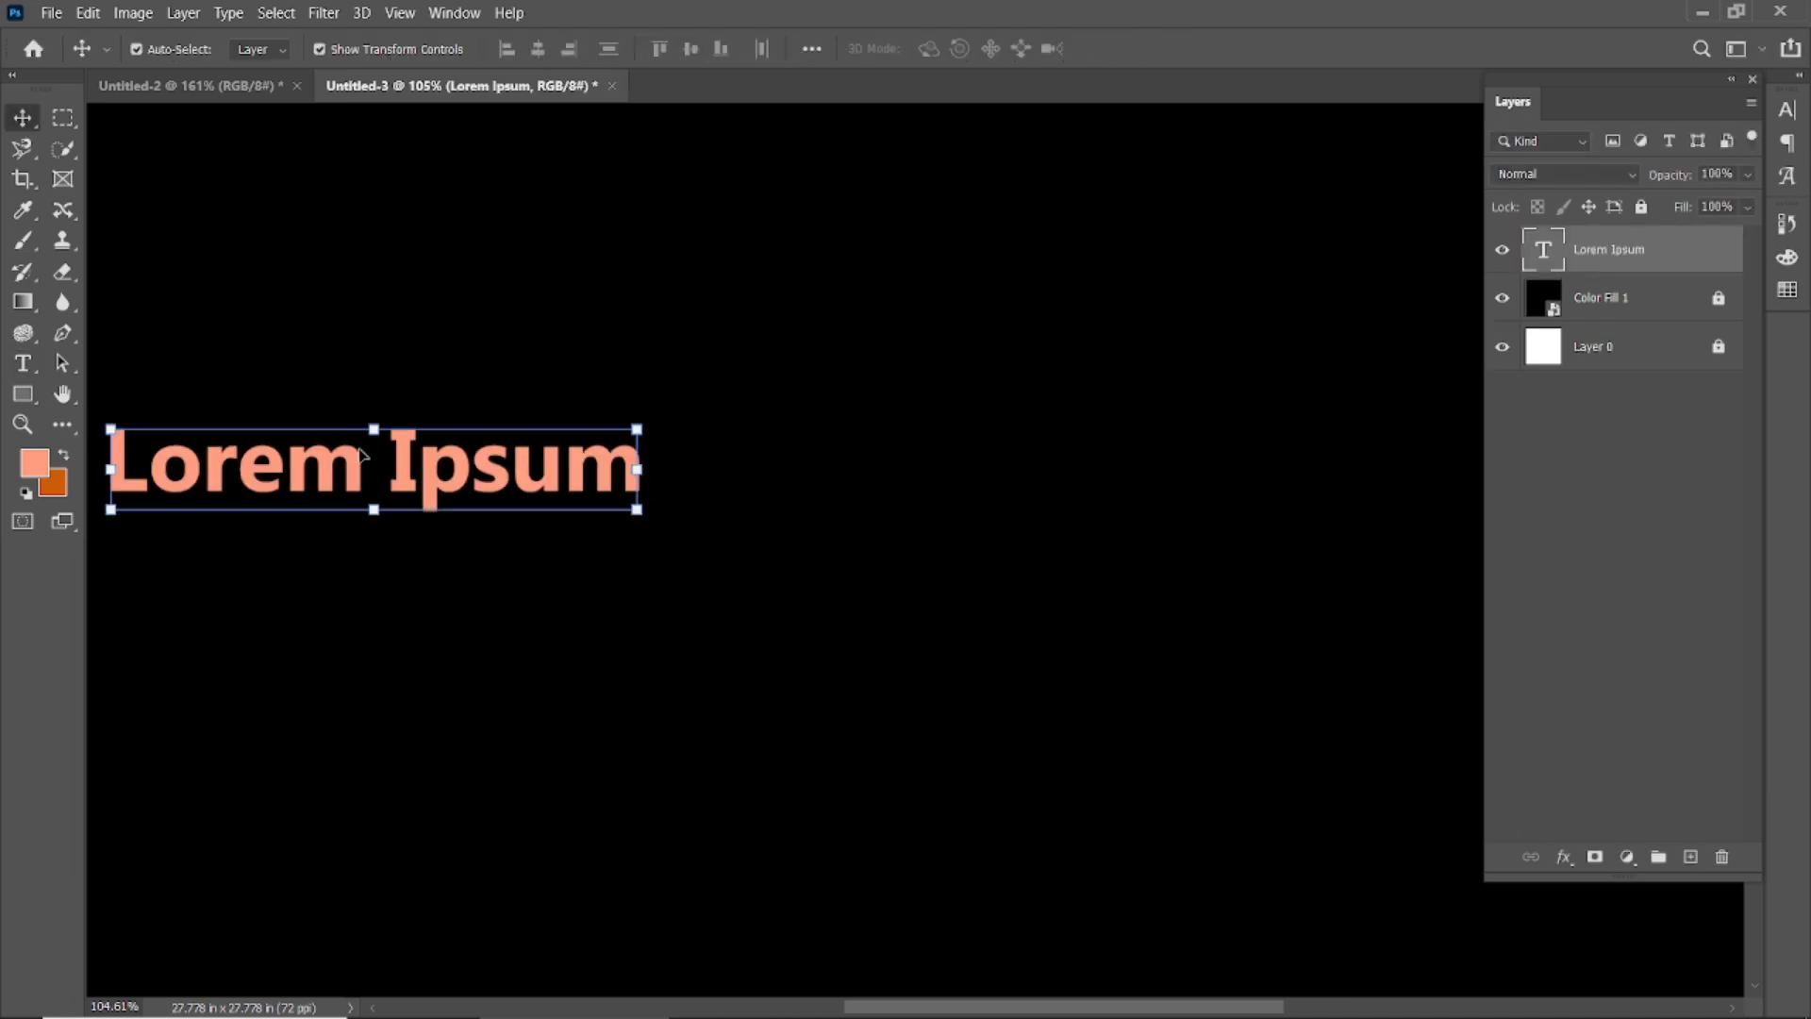
# Step: Unlock the Color Fill 1 layer and center the Lorem Ipsum text on it horizontally and vertically
pyautogui.doubleClick(346, 483)
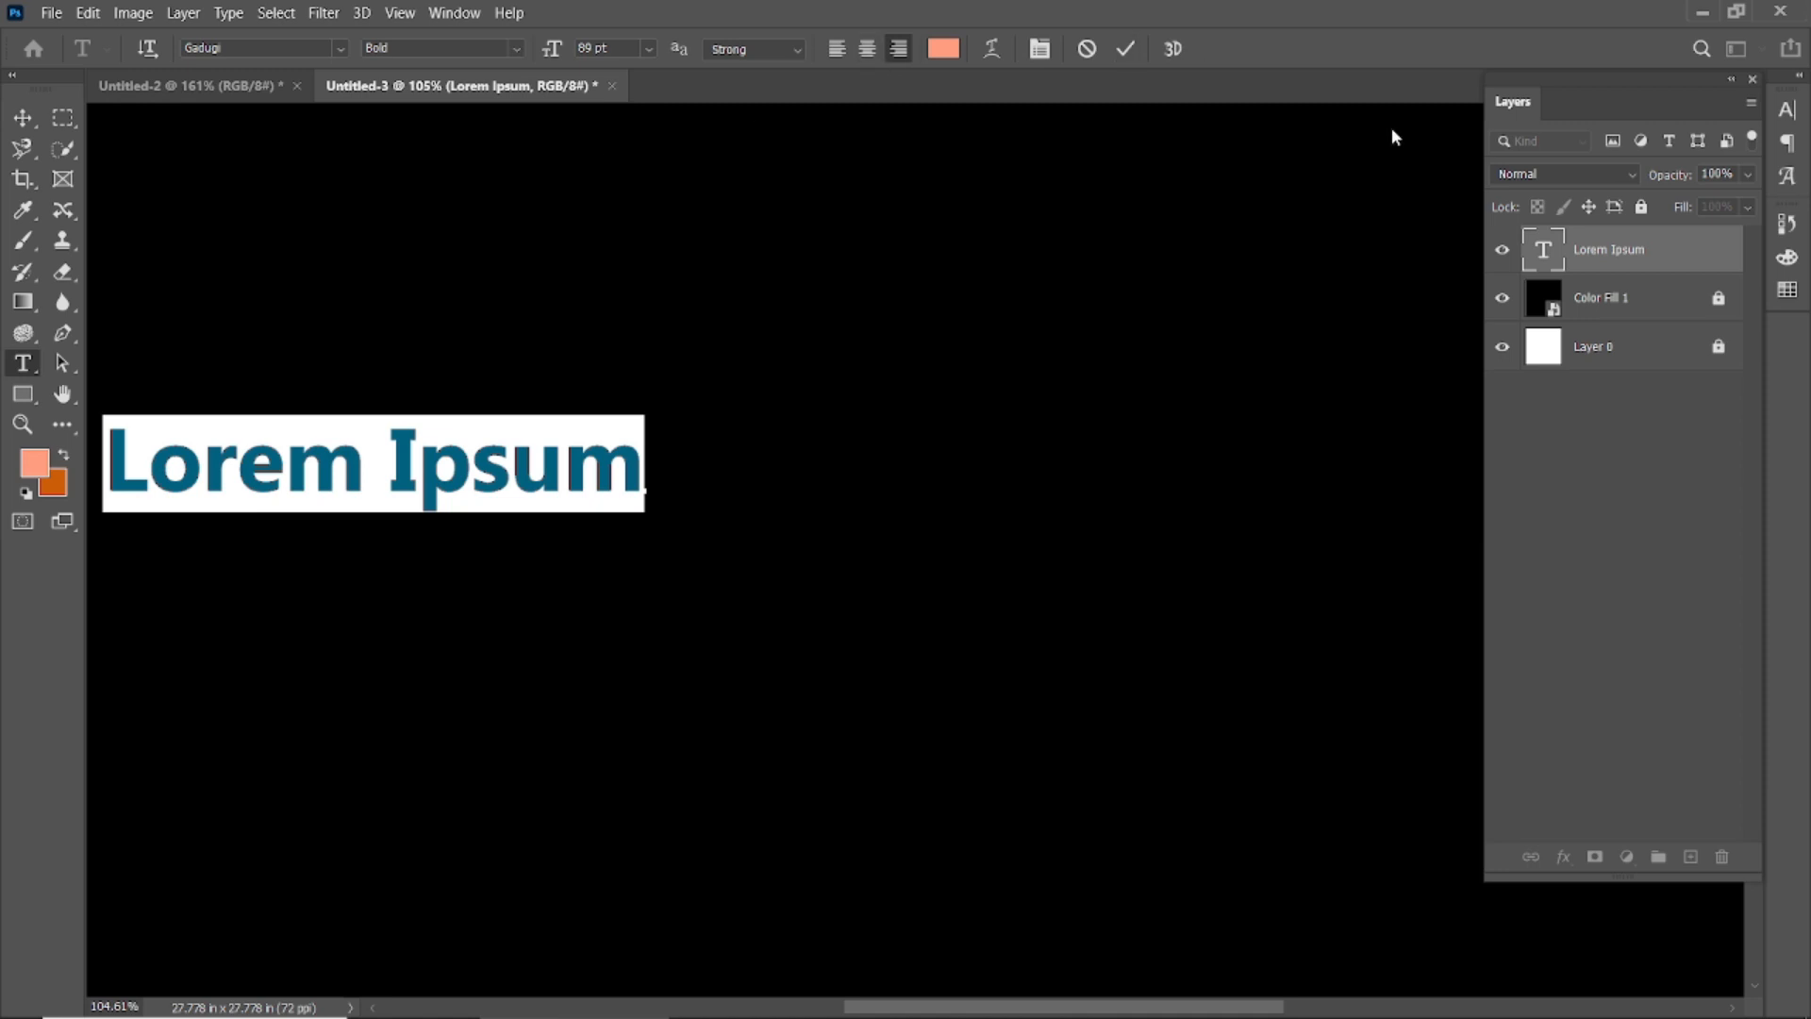
pyautogui.click(1718, 294)
pyautogui.keyDown('ctrl'); pyautogui.click(1675, 305); pyautogui.keyUp('ctrl')
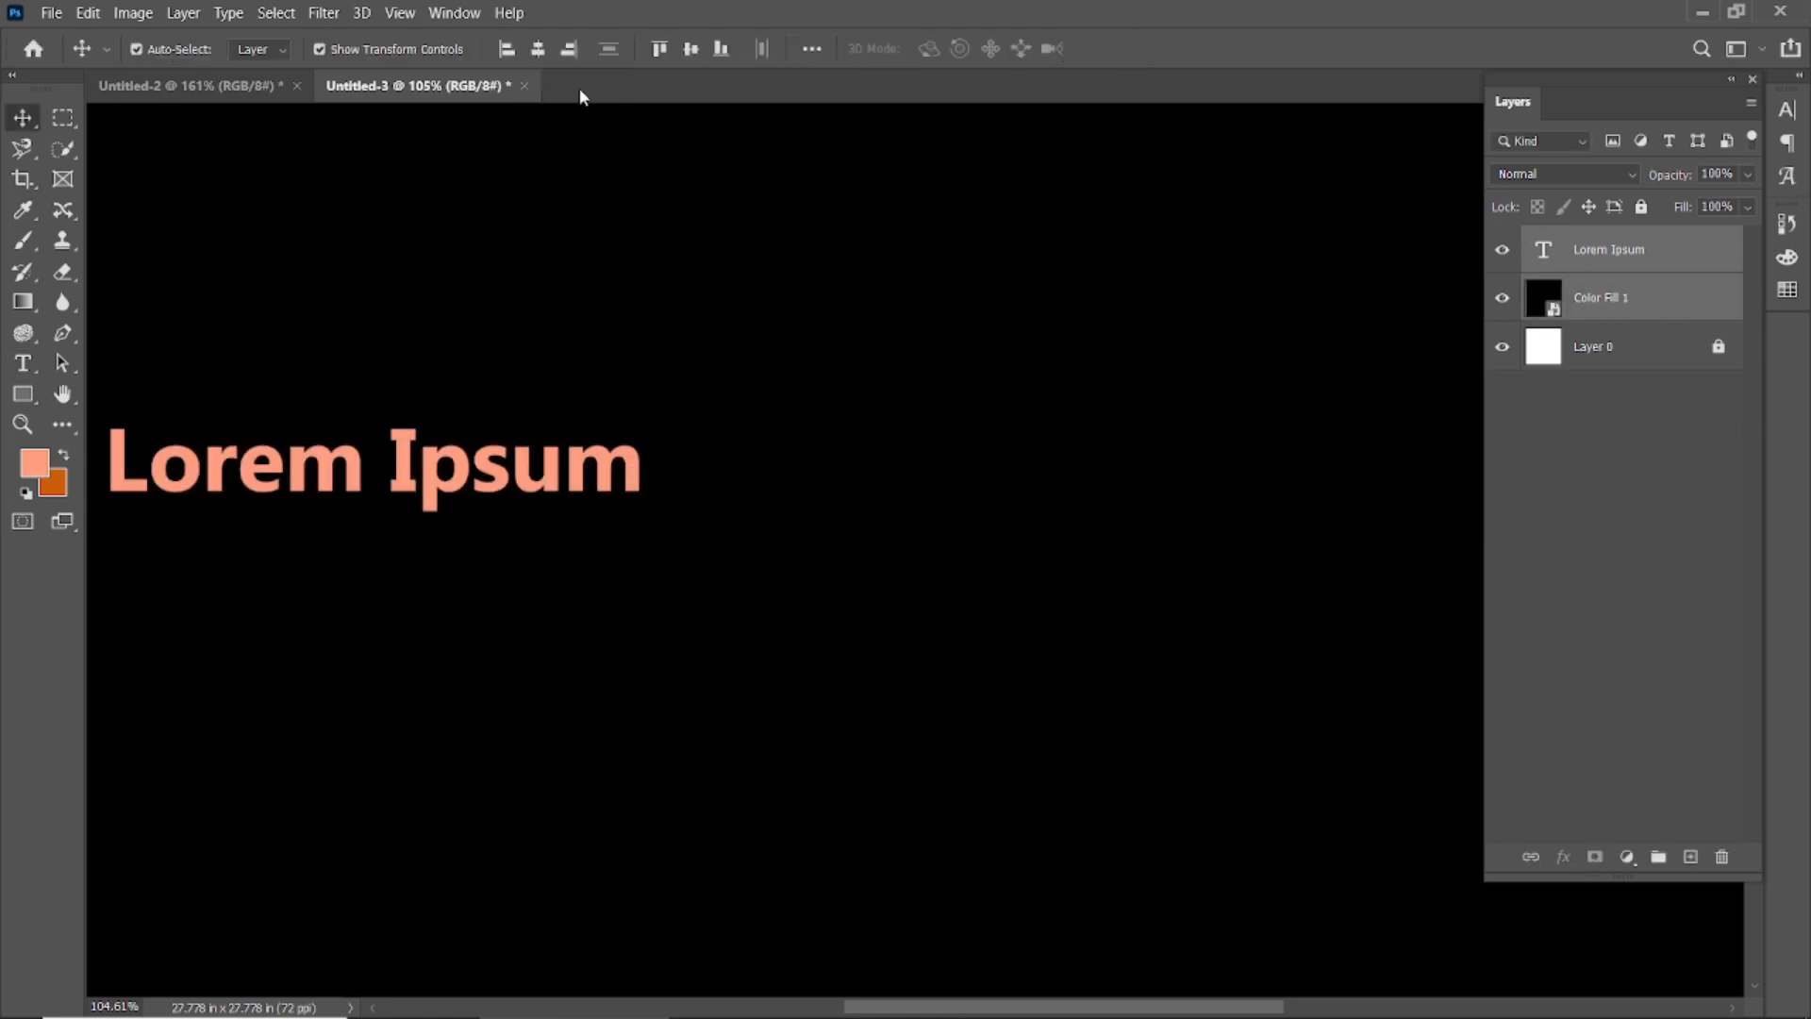
pyautogui.click(538, 52)
pyautogui.click(694, 50)
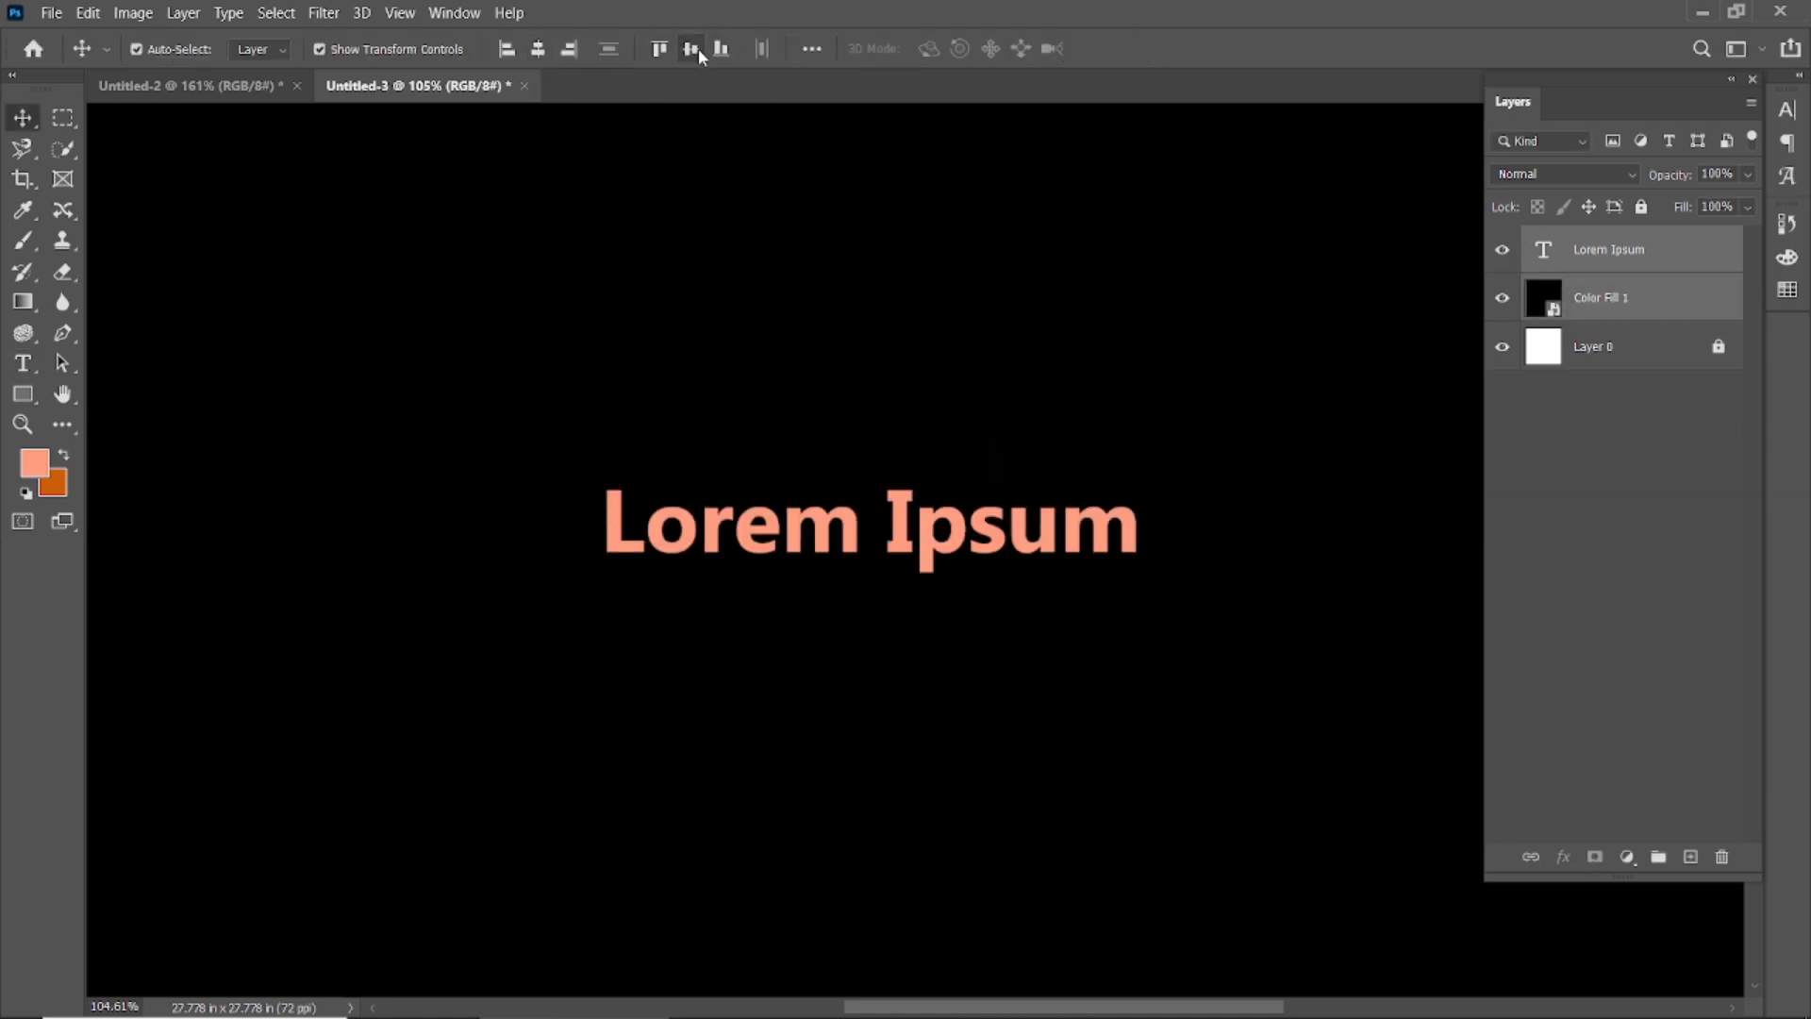
# Step: Lock the Color Fill 1 layer again
pyautogui.click(1625, 310)
pyautogui.click(1658, 415)
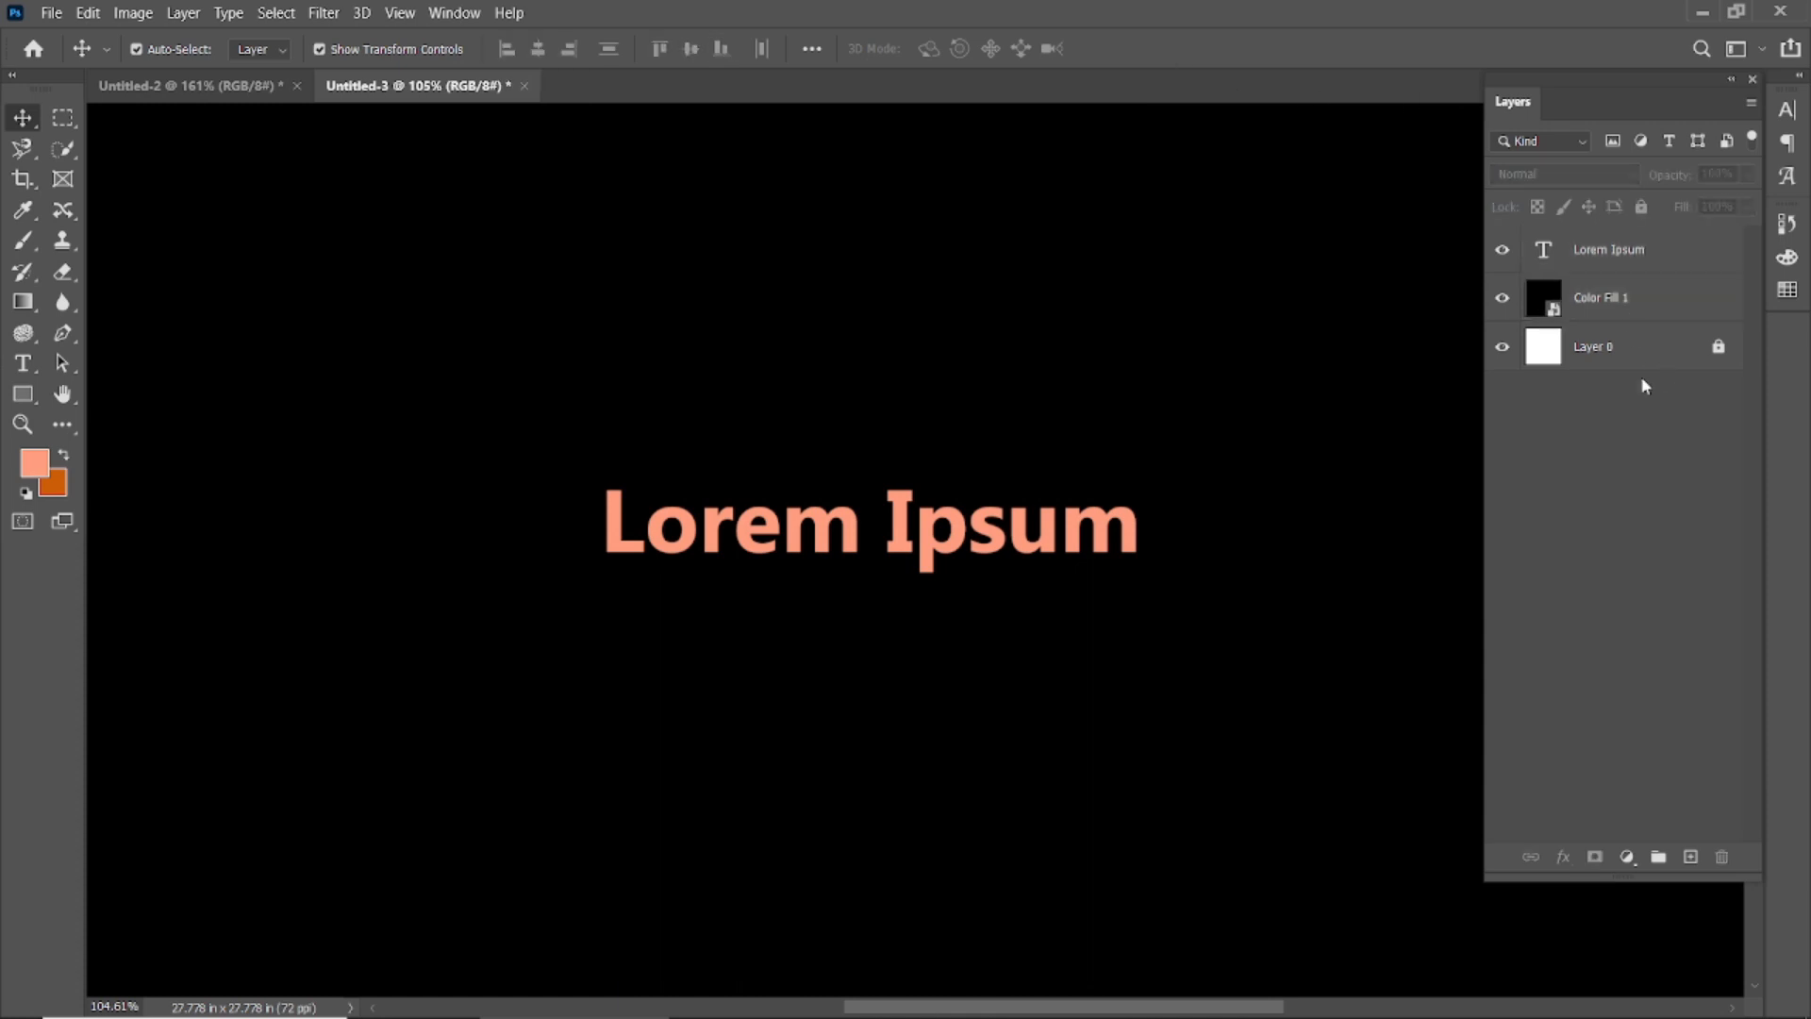
pyautogui.click(1630, 311)
pyautogui.click(1642, 207)
# Step: Change the color of the Lorem Ipsum text to white (ffffff)
pyautogui.click(1630, 262)
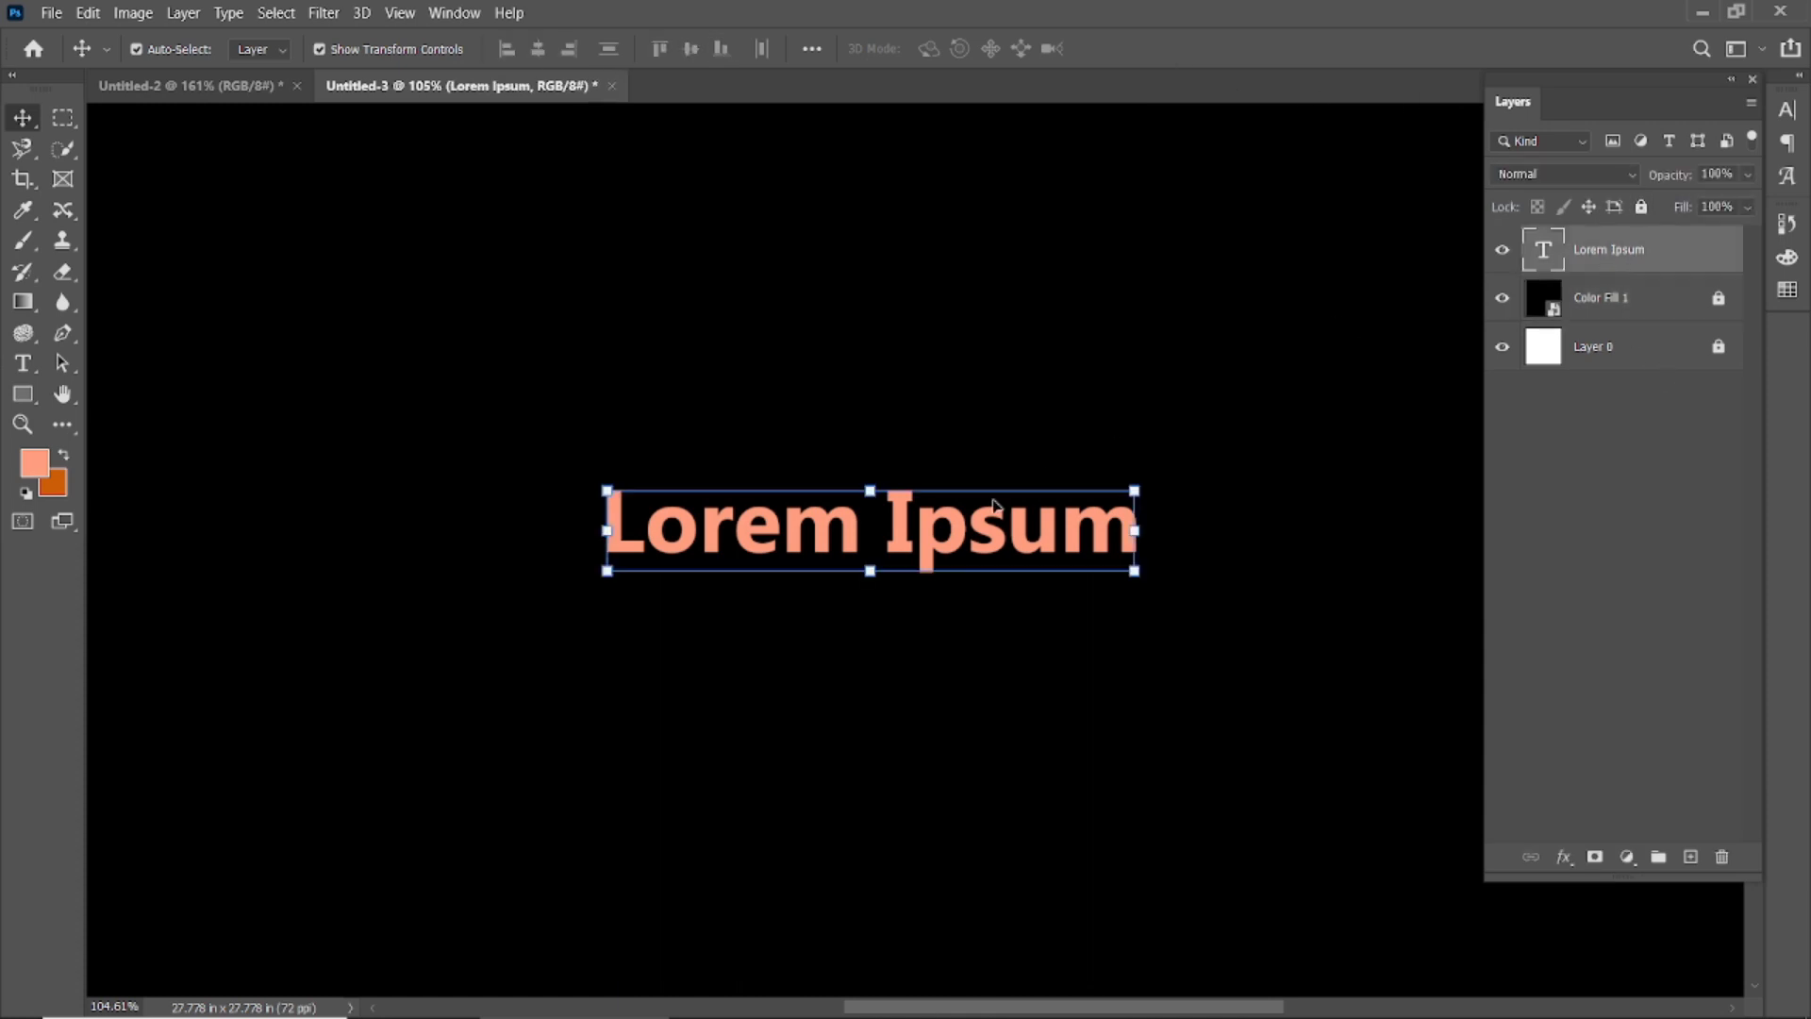
pyautogui.doubleClick(890, 530)
pyautogui.hotkey('ctrl', 'a')
pyautogui.click(944, 48)
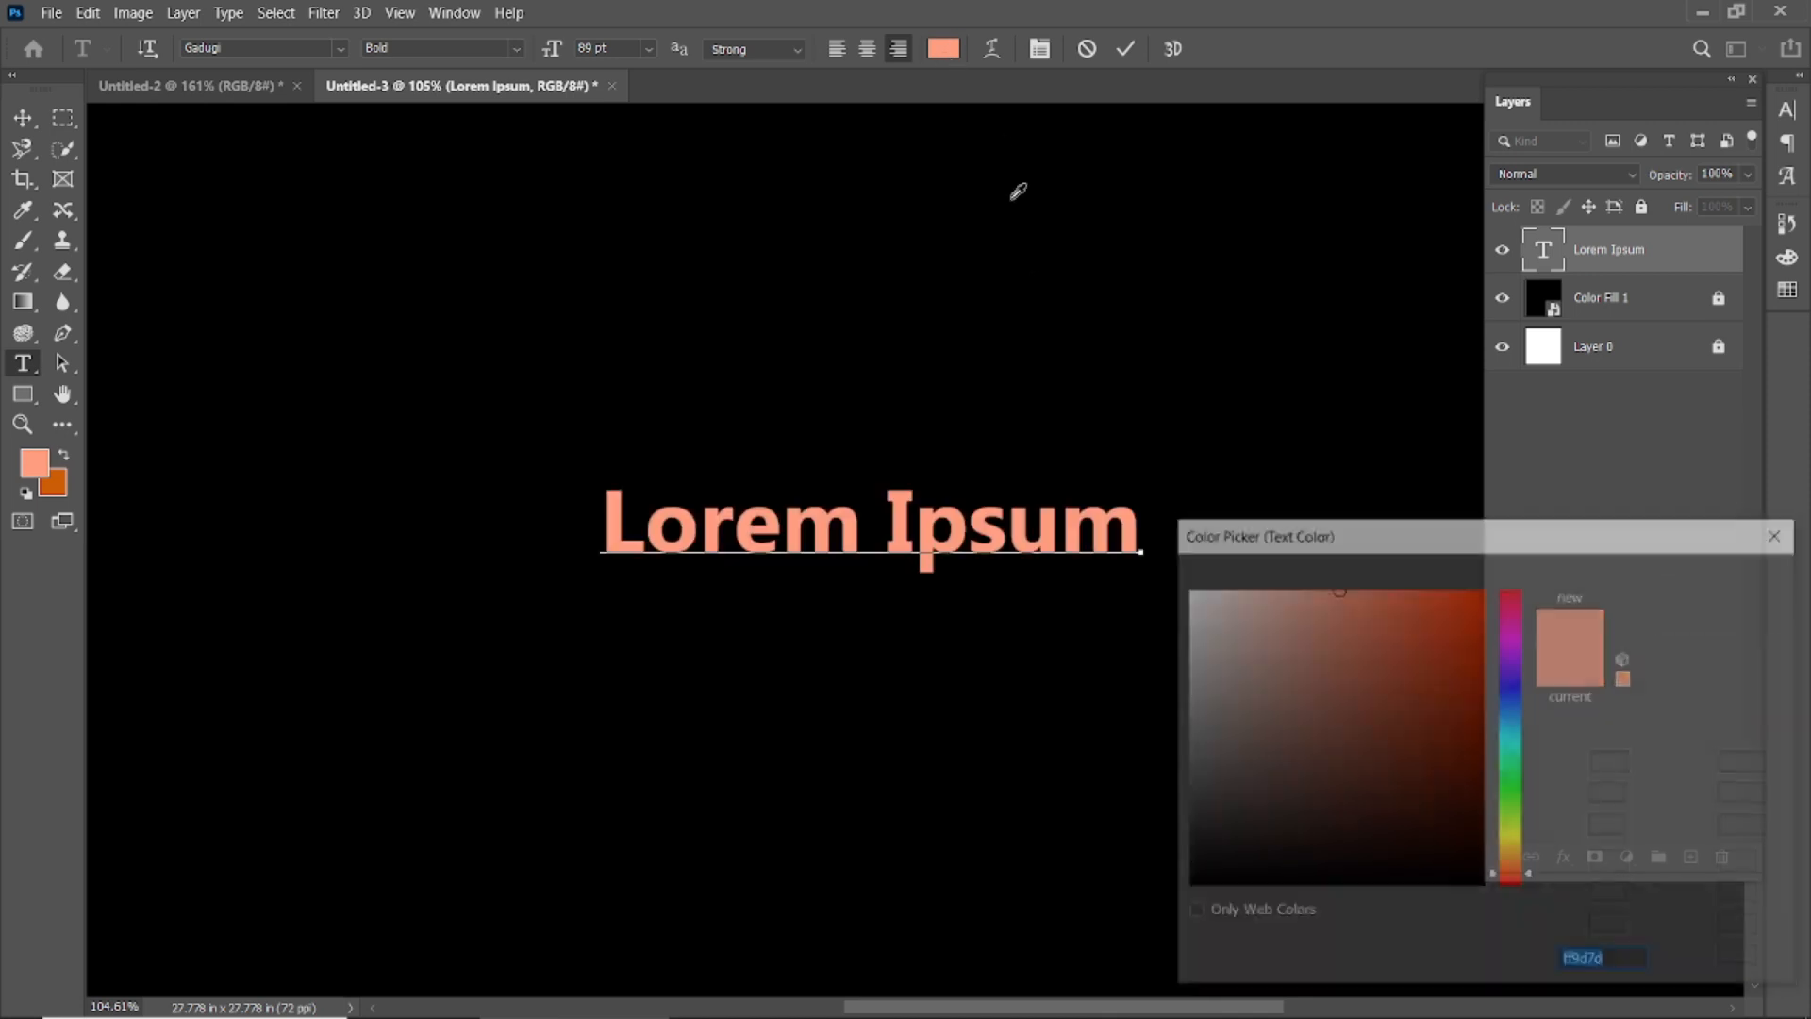
pyautogui.write('ffffff')
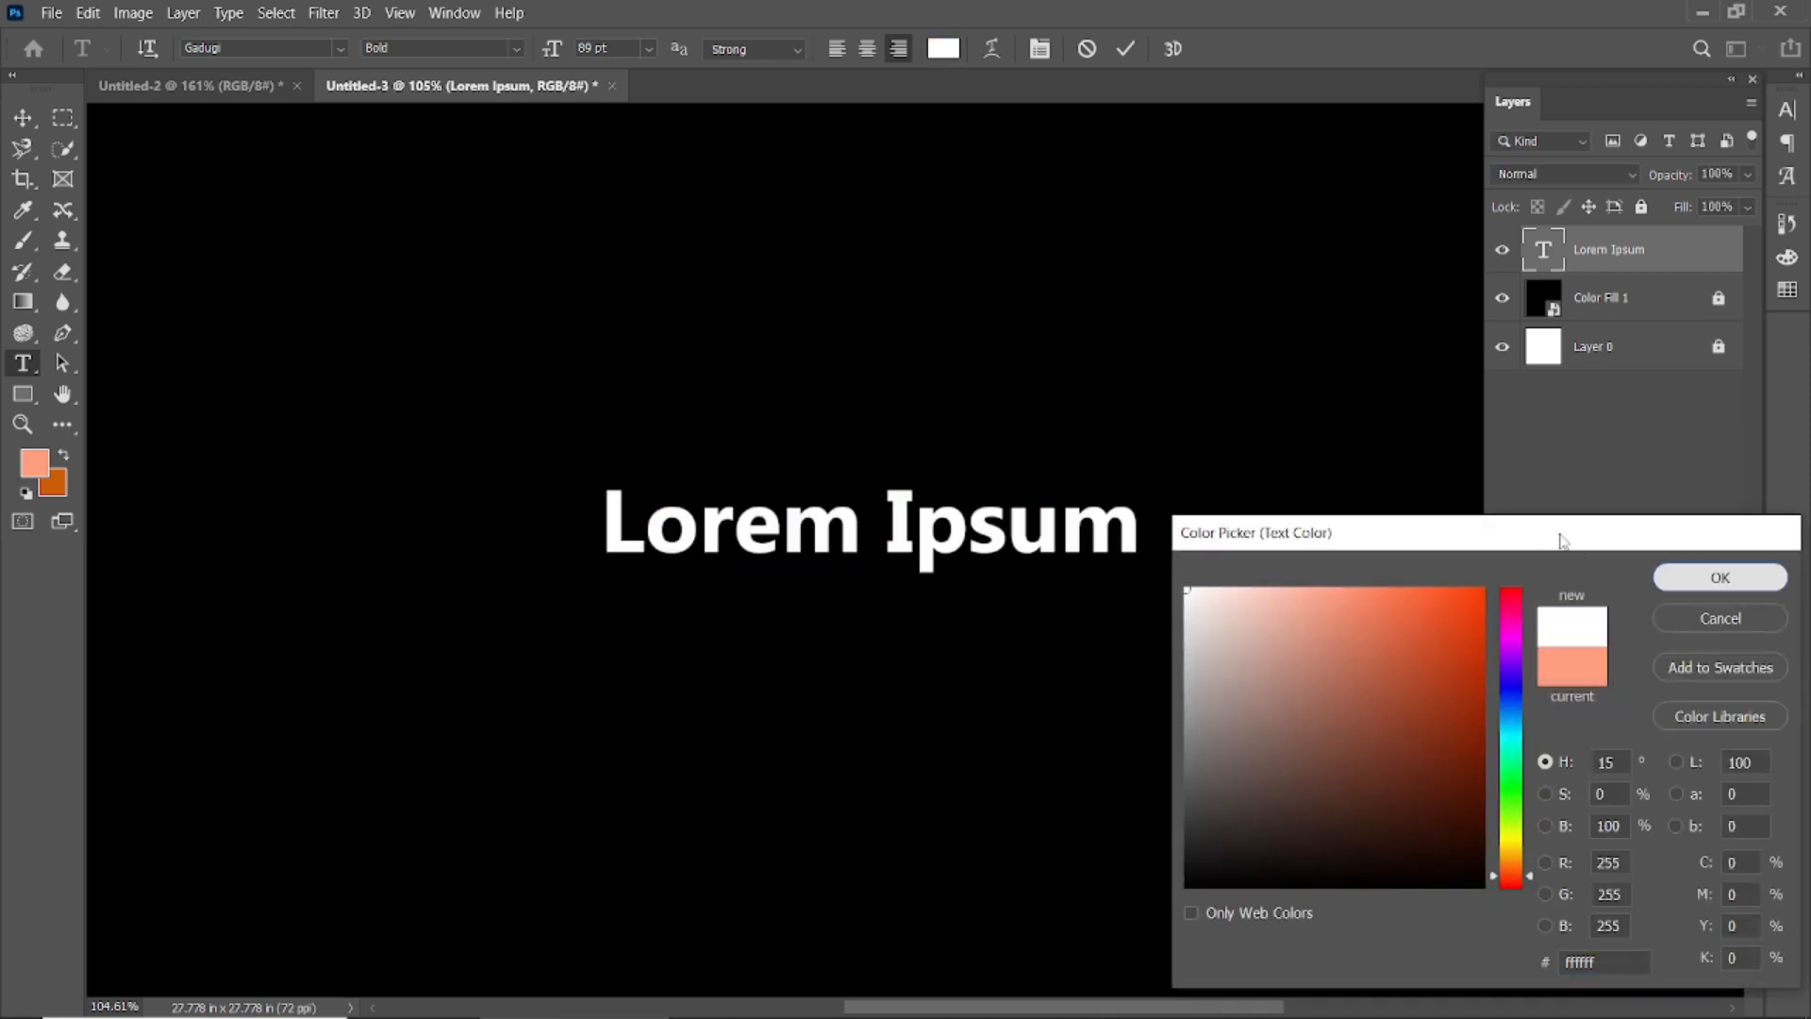
pyautogui.click(1720, 577)
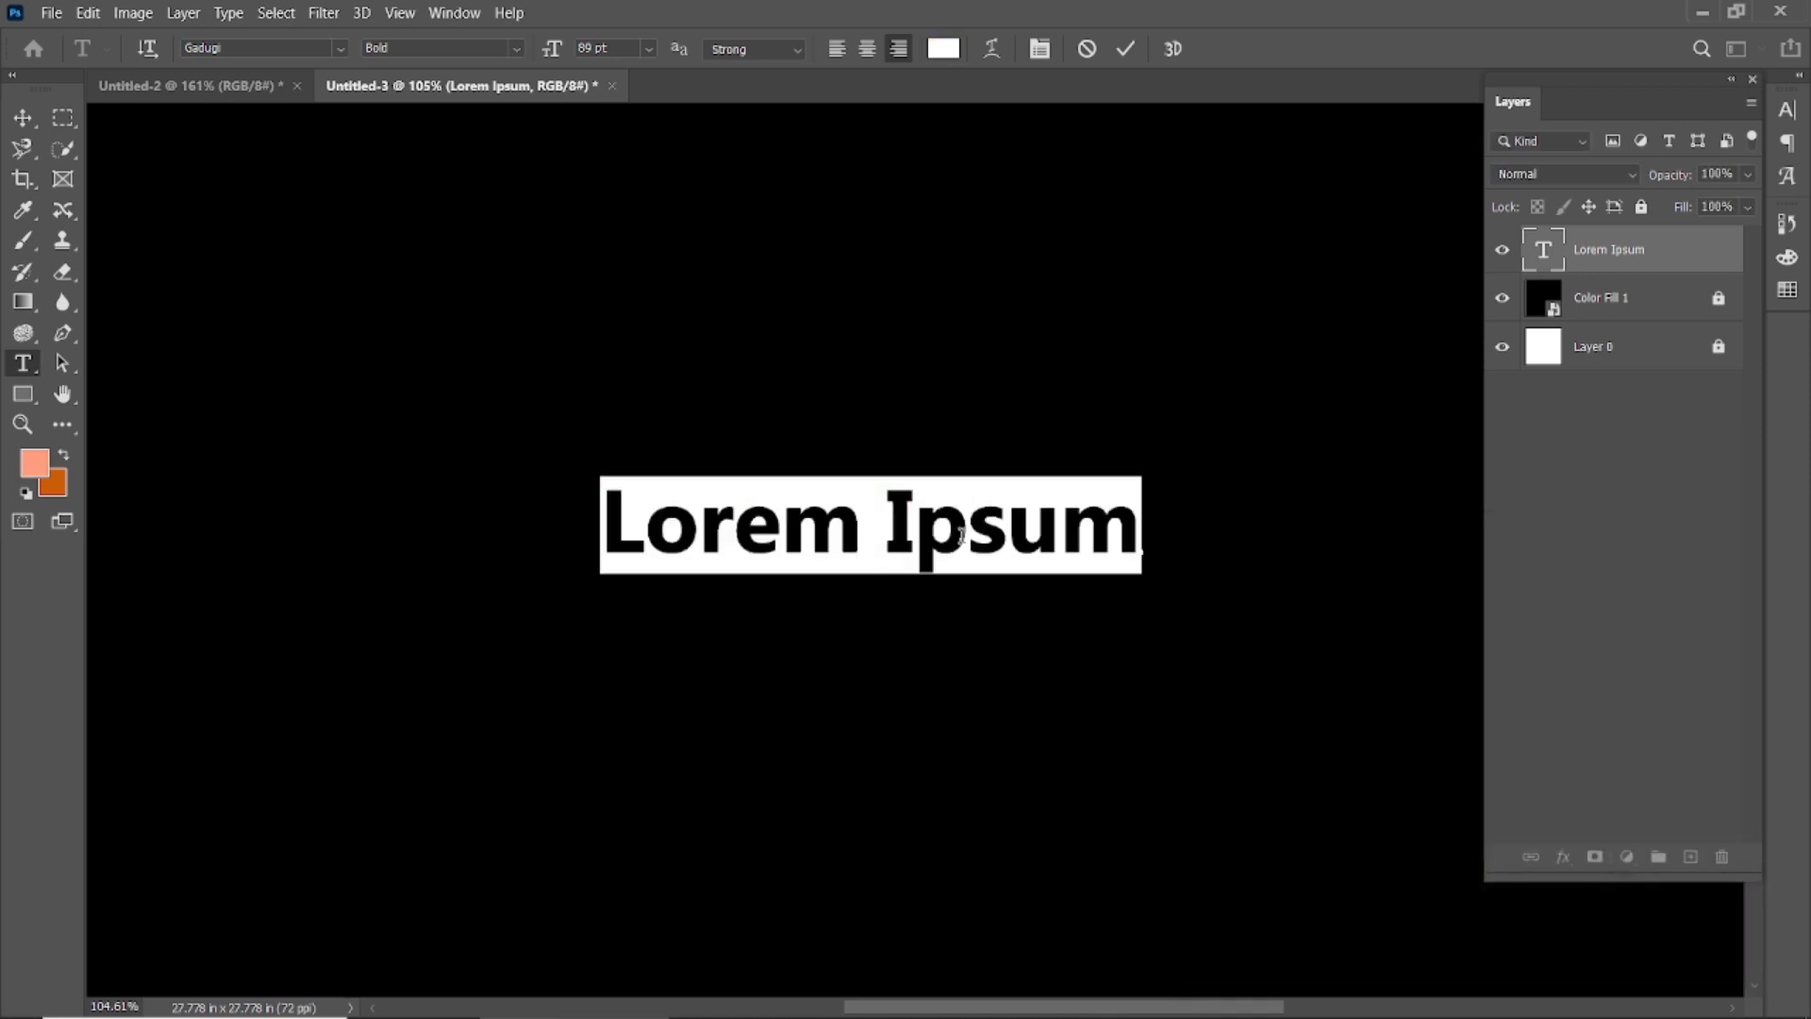
# Step: Replace the placeholder text with CREATIVE and move it slightly above the middle of the canvas
pyautogui.write('CREATIVE')
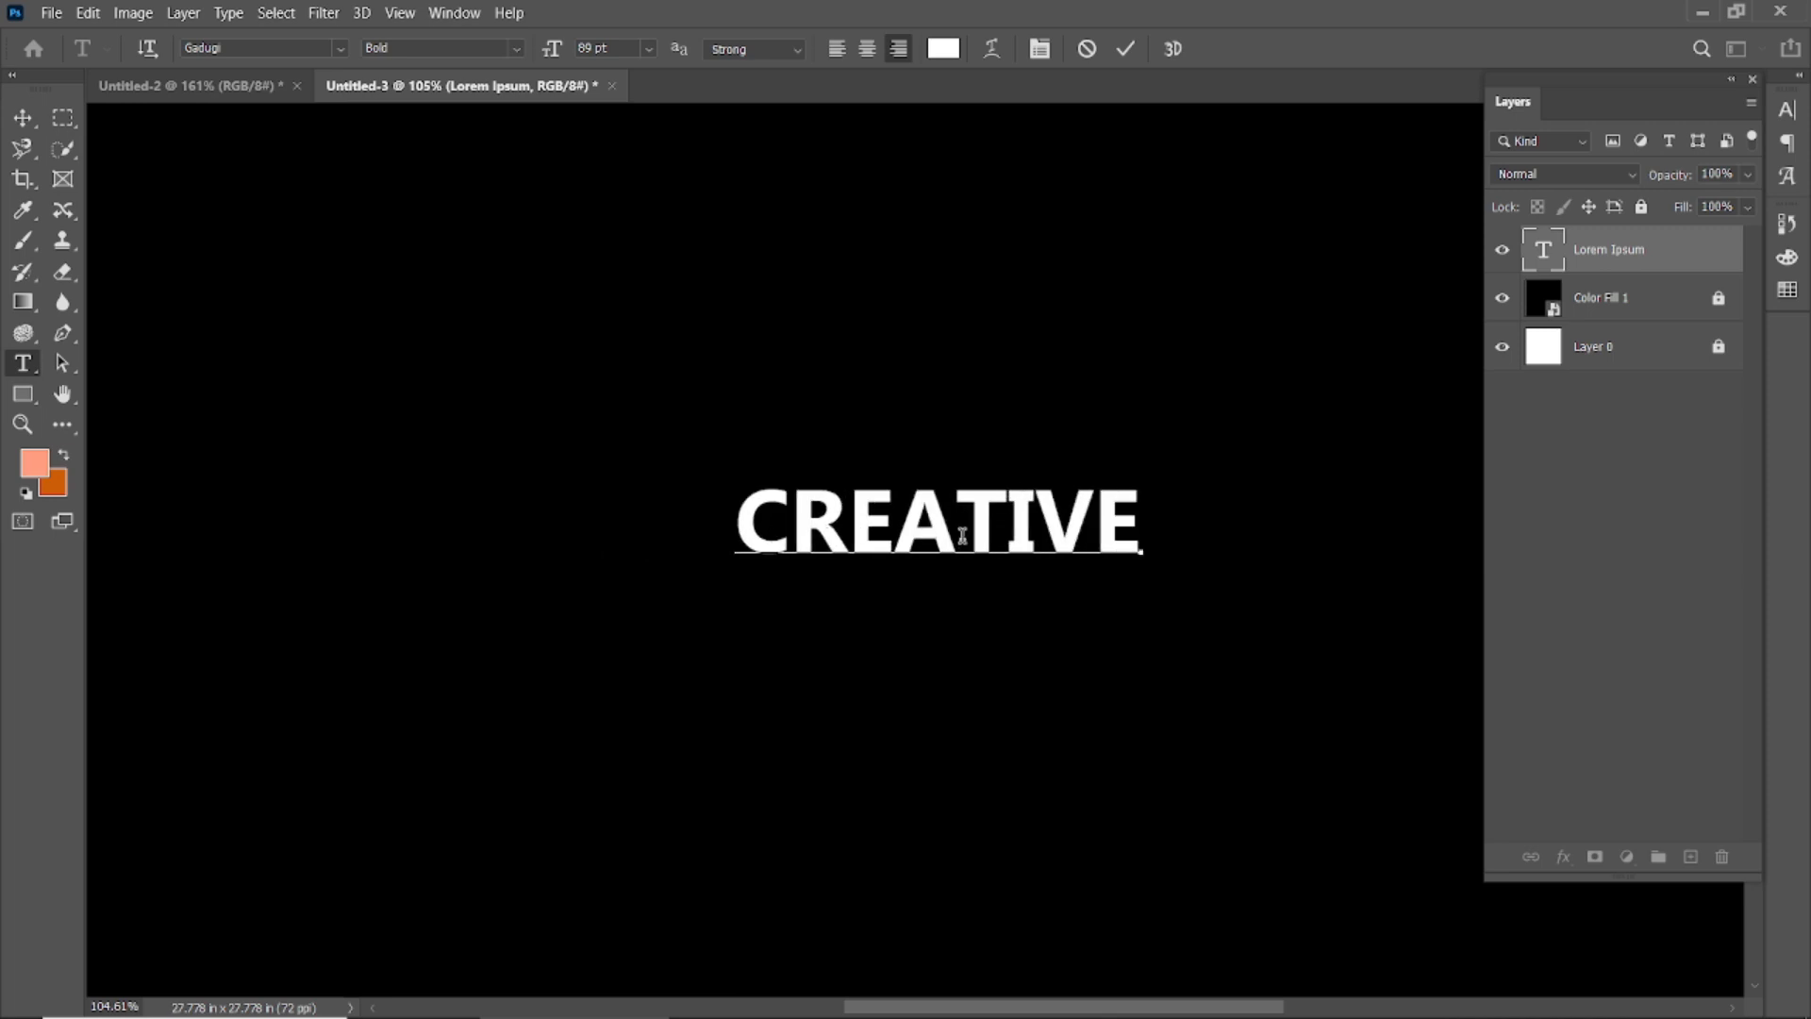
pyautogui.click(1126, 48)
pyautogui.press('v')
pyautogui.click(1132, 434)
pyautogui.moveTo(987, 538); pyautogui.dragTo(887, 519)
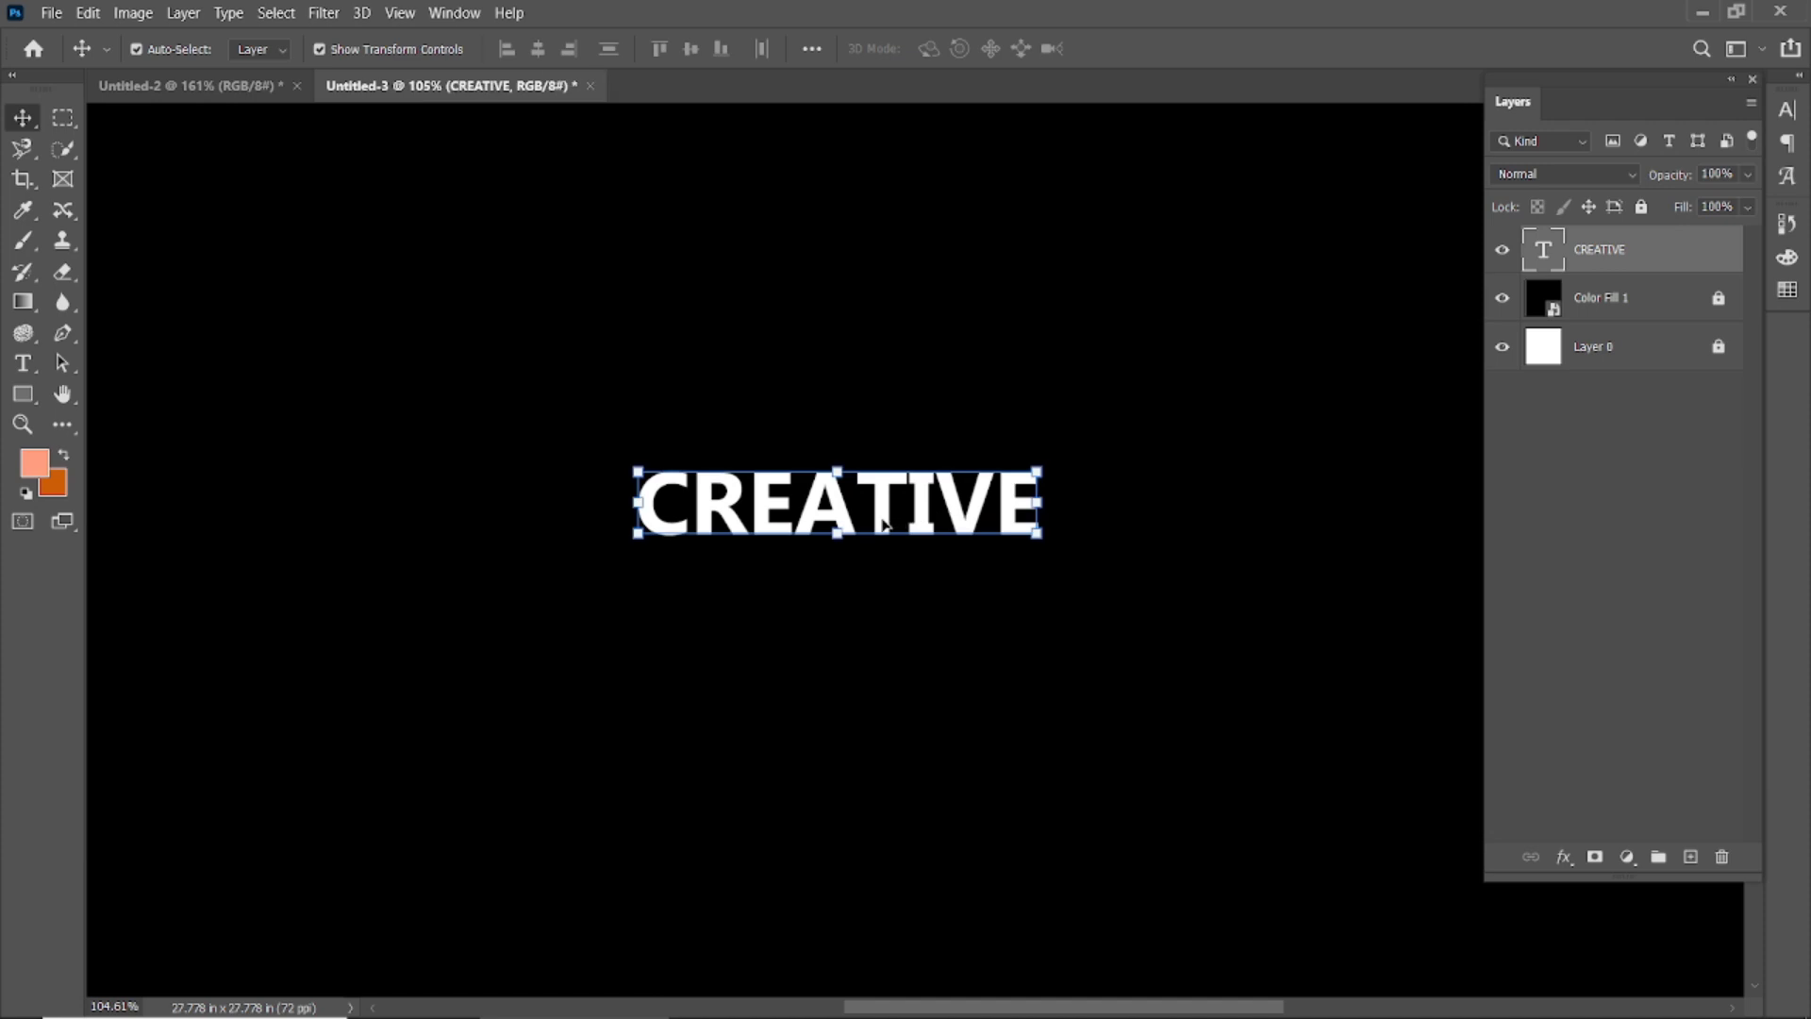
pyautogui.moveTo(875, 517); pyautogui.dragTo(867, 476)
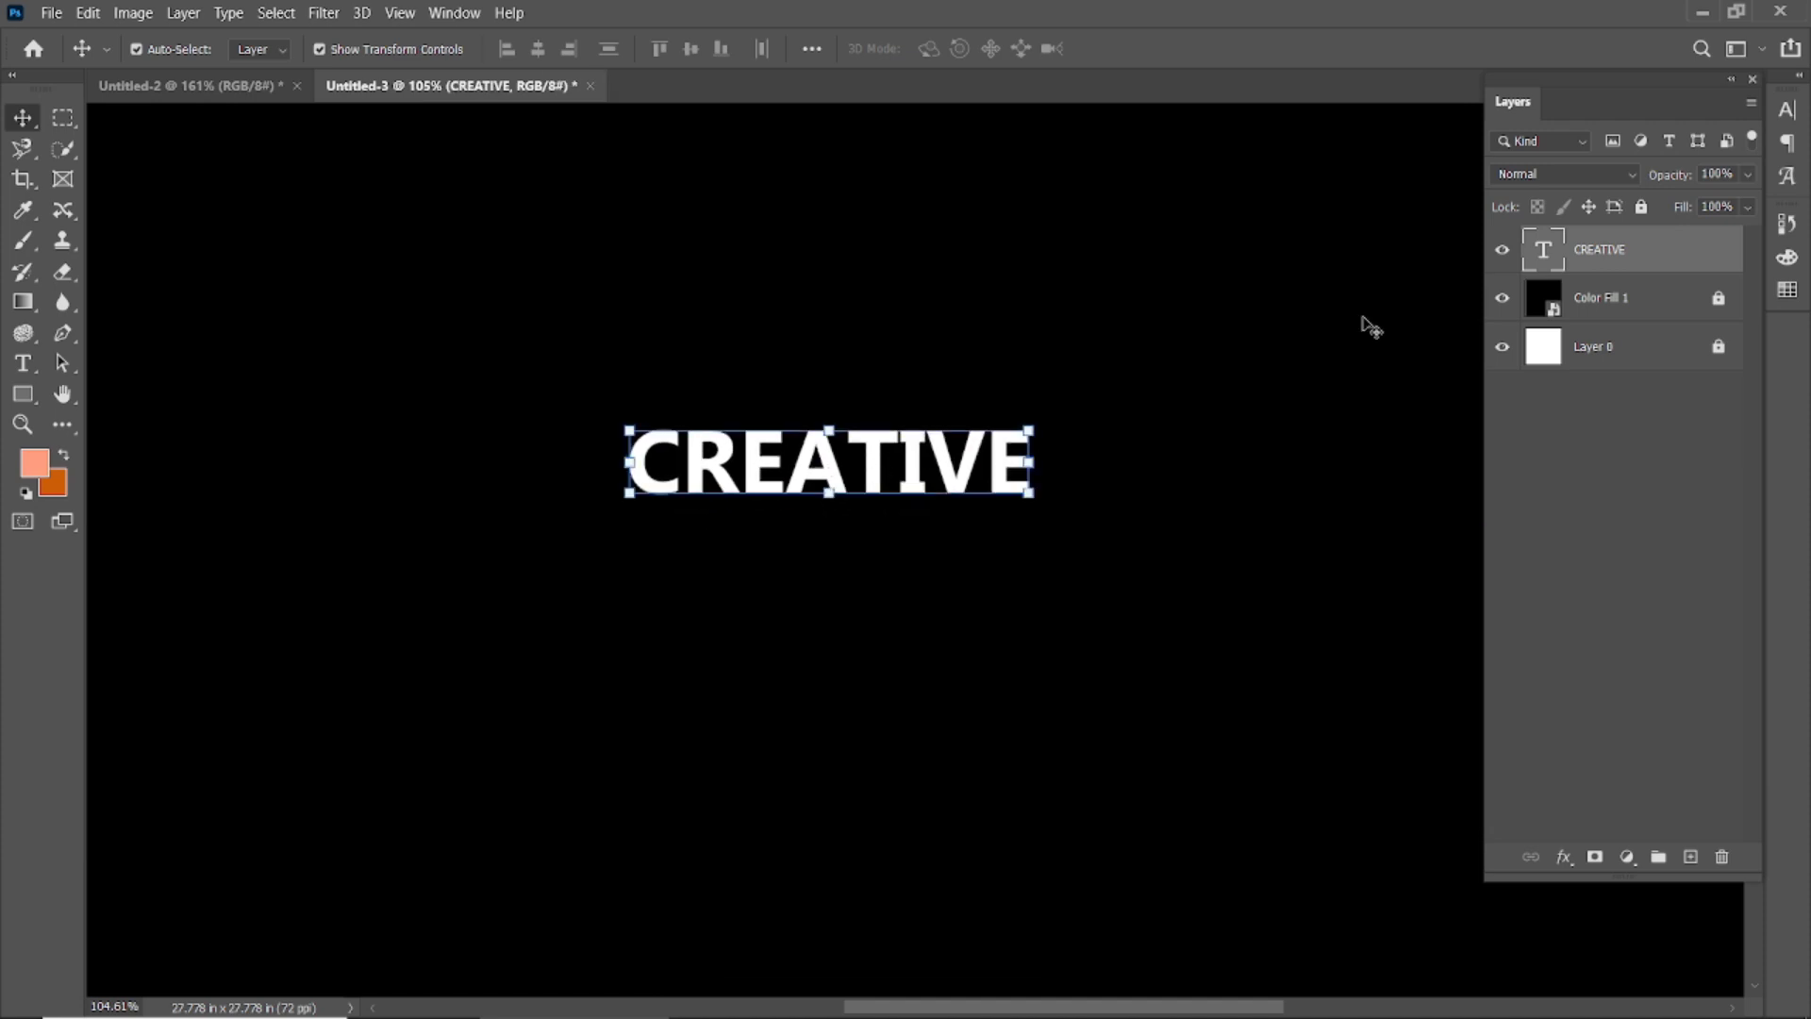
# Step: Convert the CREATIVE layer to a smart object and give it a Gradient Overlay reset to default settings
pyautogui.rightClick(1687, 264)
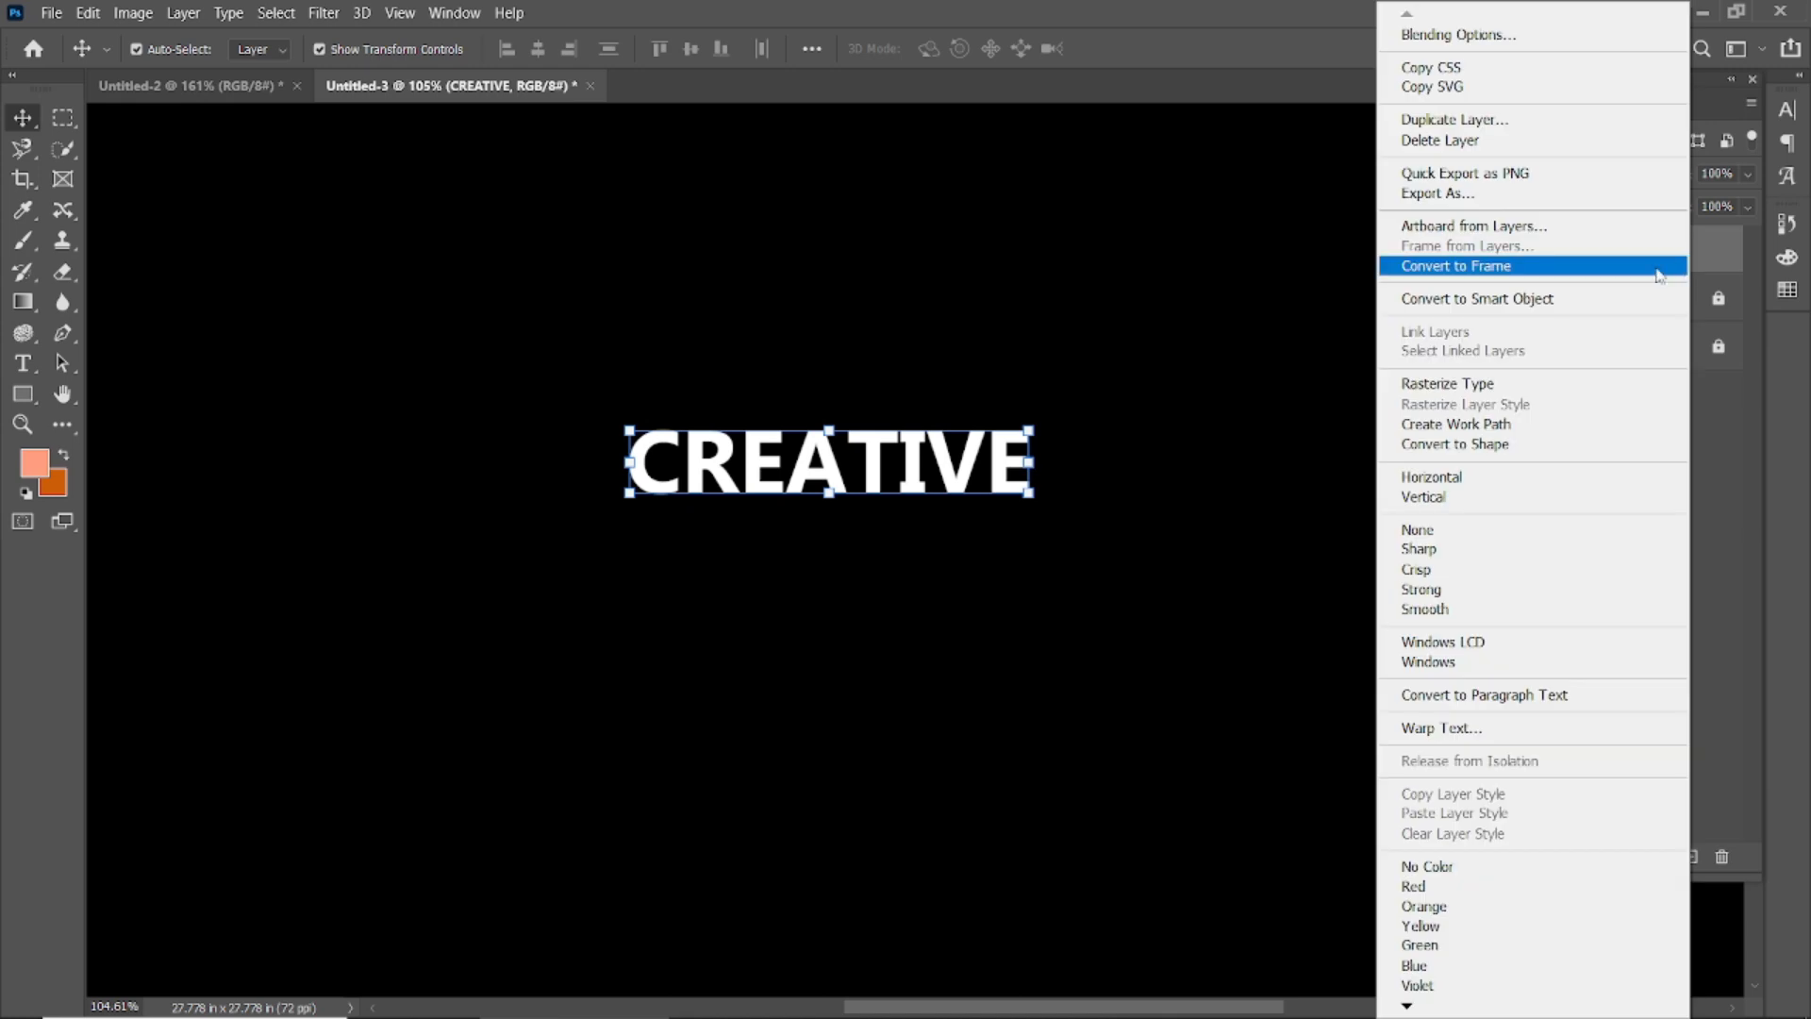
pyautogui.click(1500, 300)
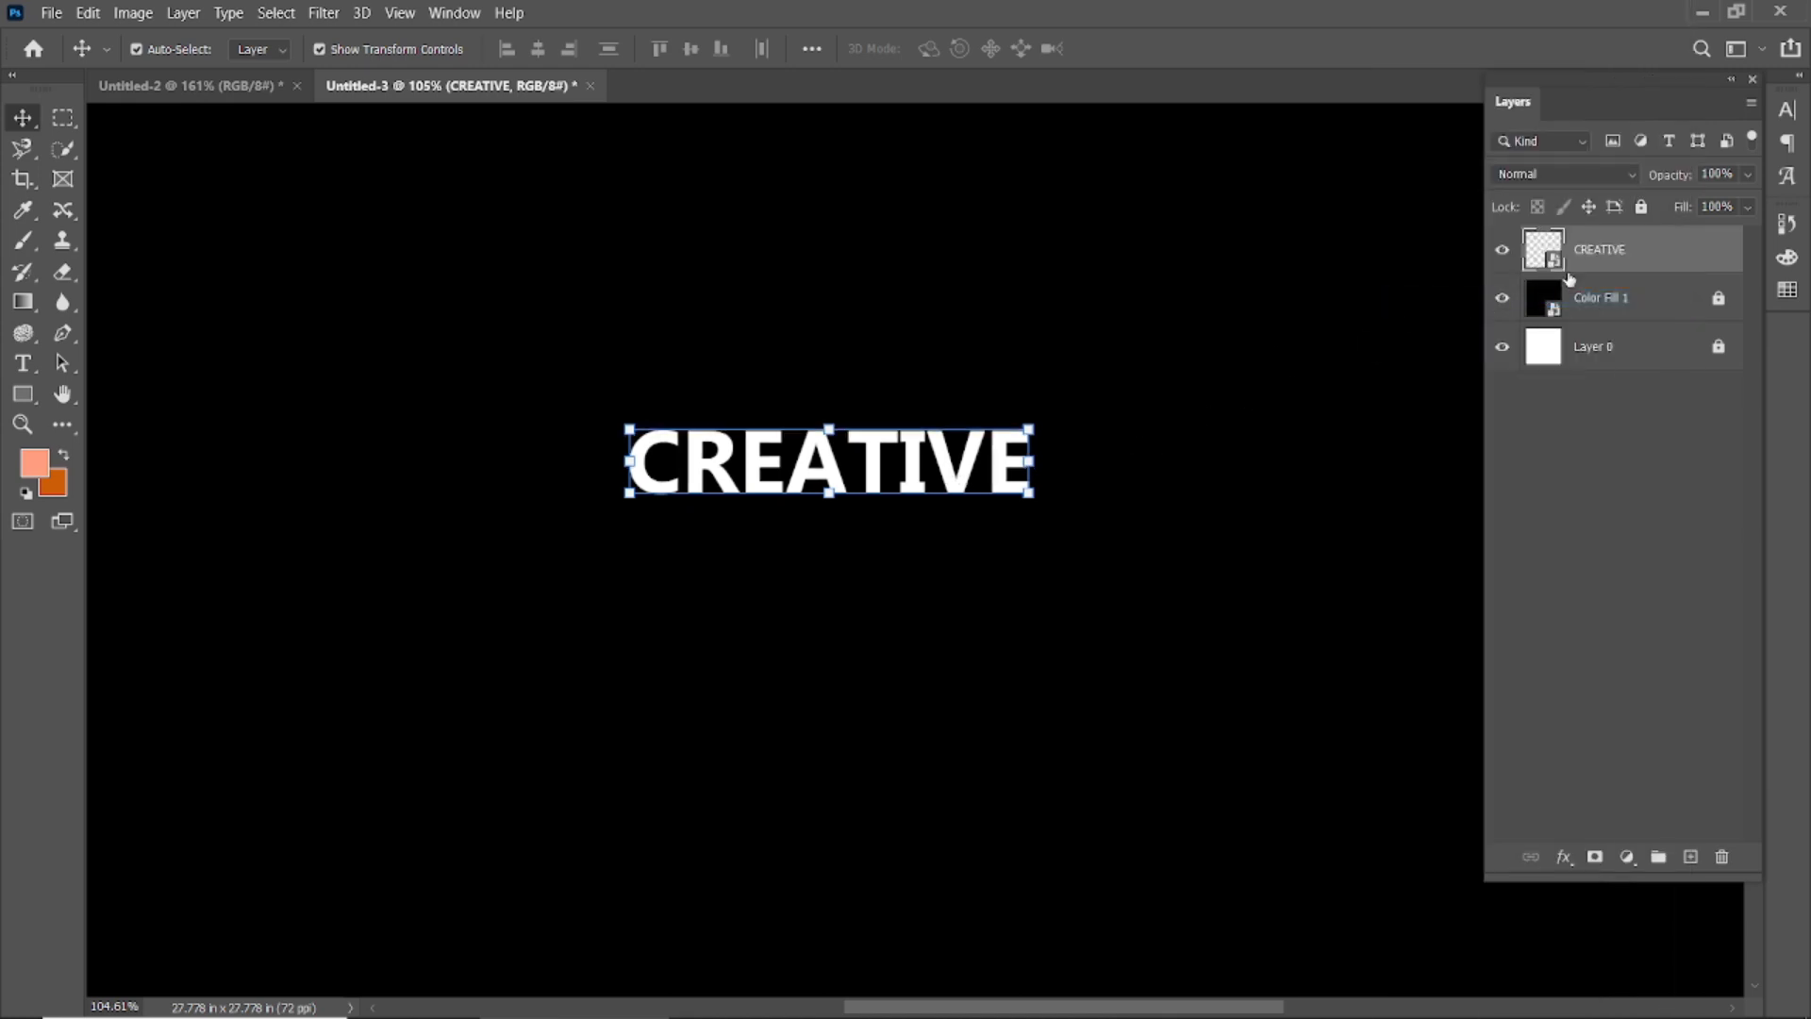
pyautogui.doubleClick(1724, 260)
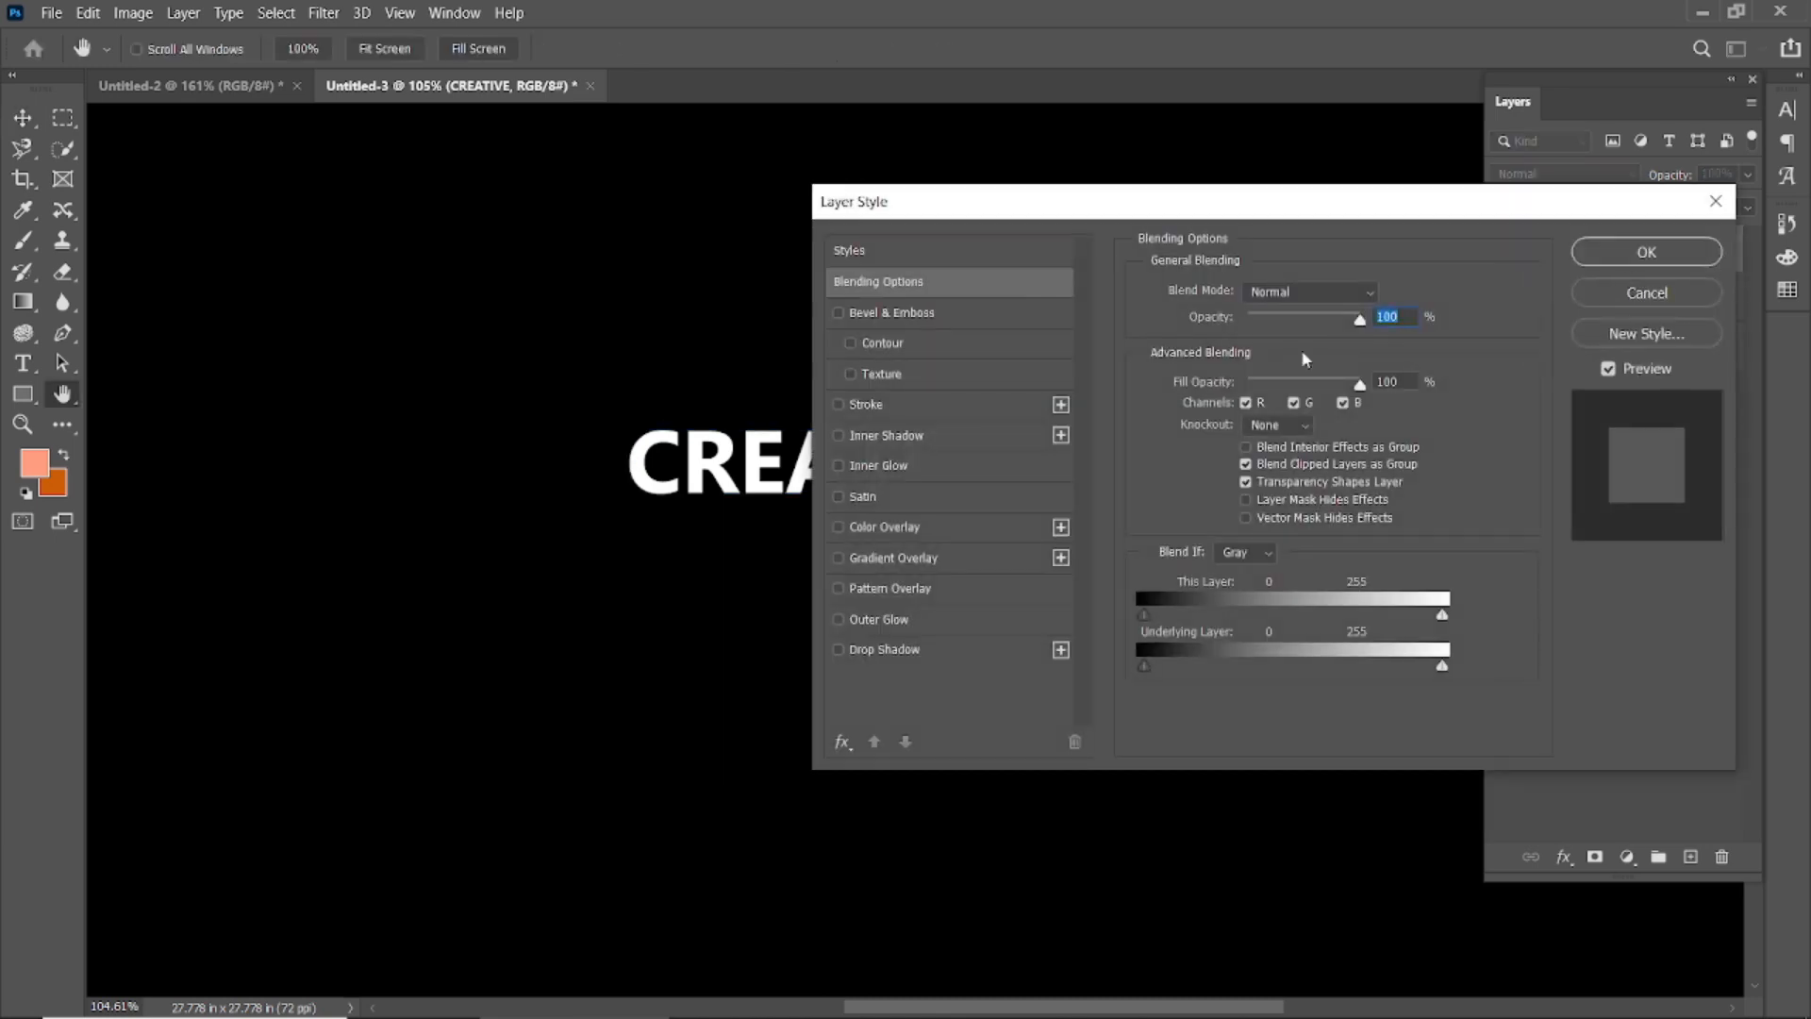
pyautogui.click(839, 560)
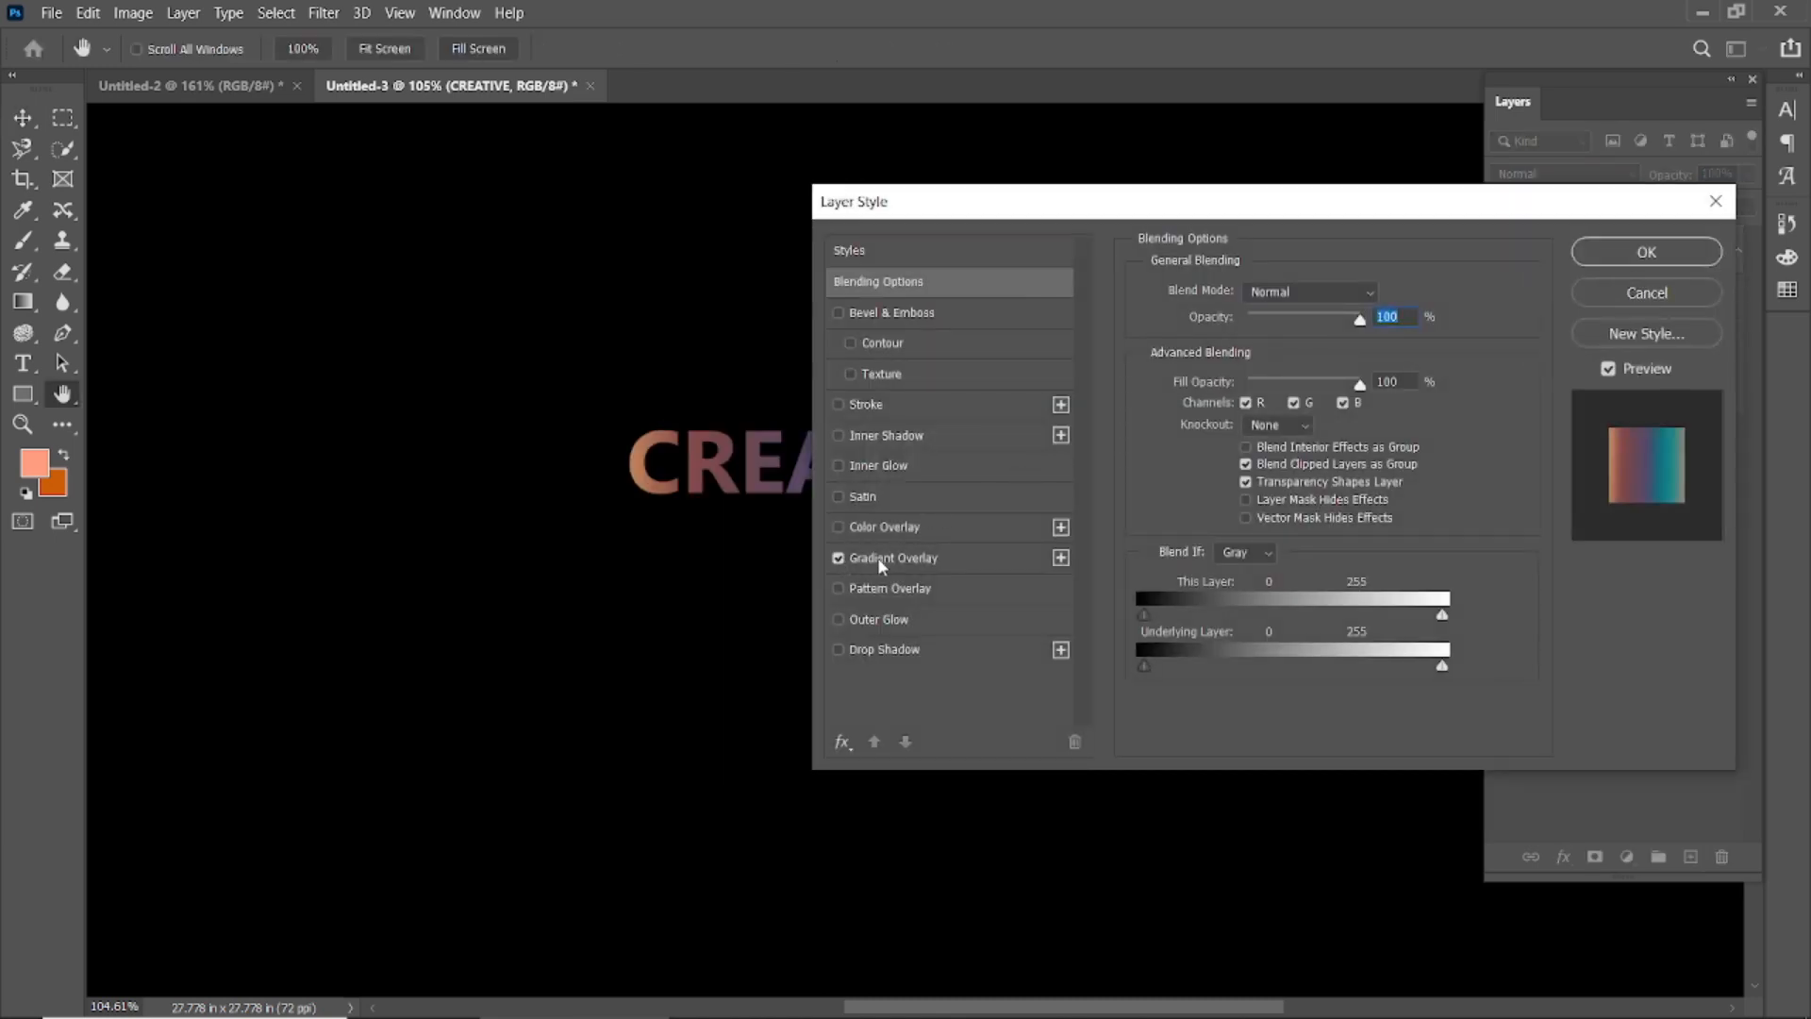
pyautogui.click(892, 566)
pyautogui.click(1370, 496)
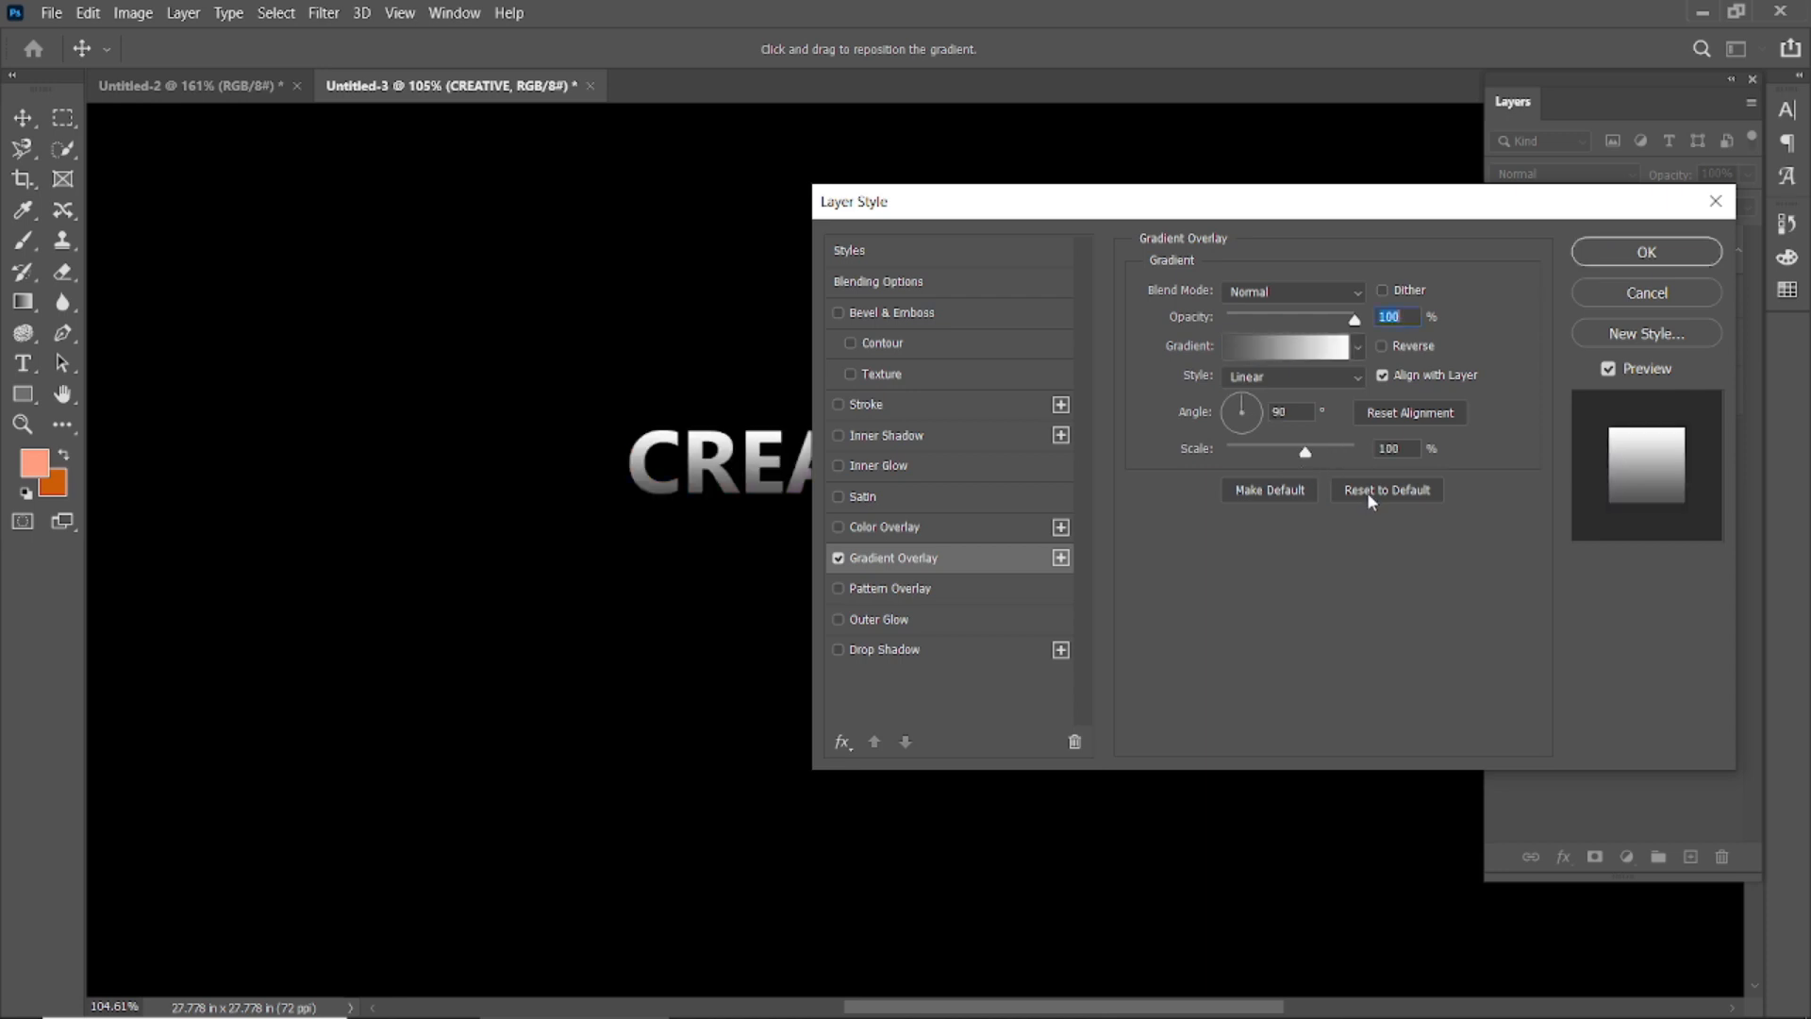
# Step: Set the gray starting color stop of the overlay gradient to ffb452
pyautogui.click(1281, 351)
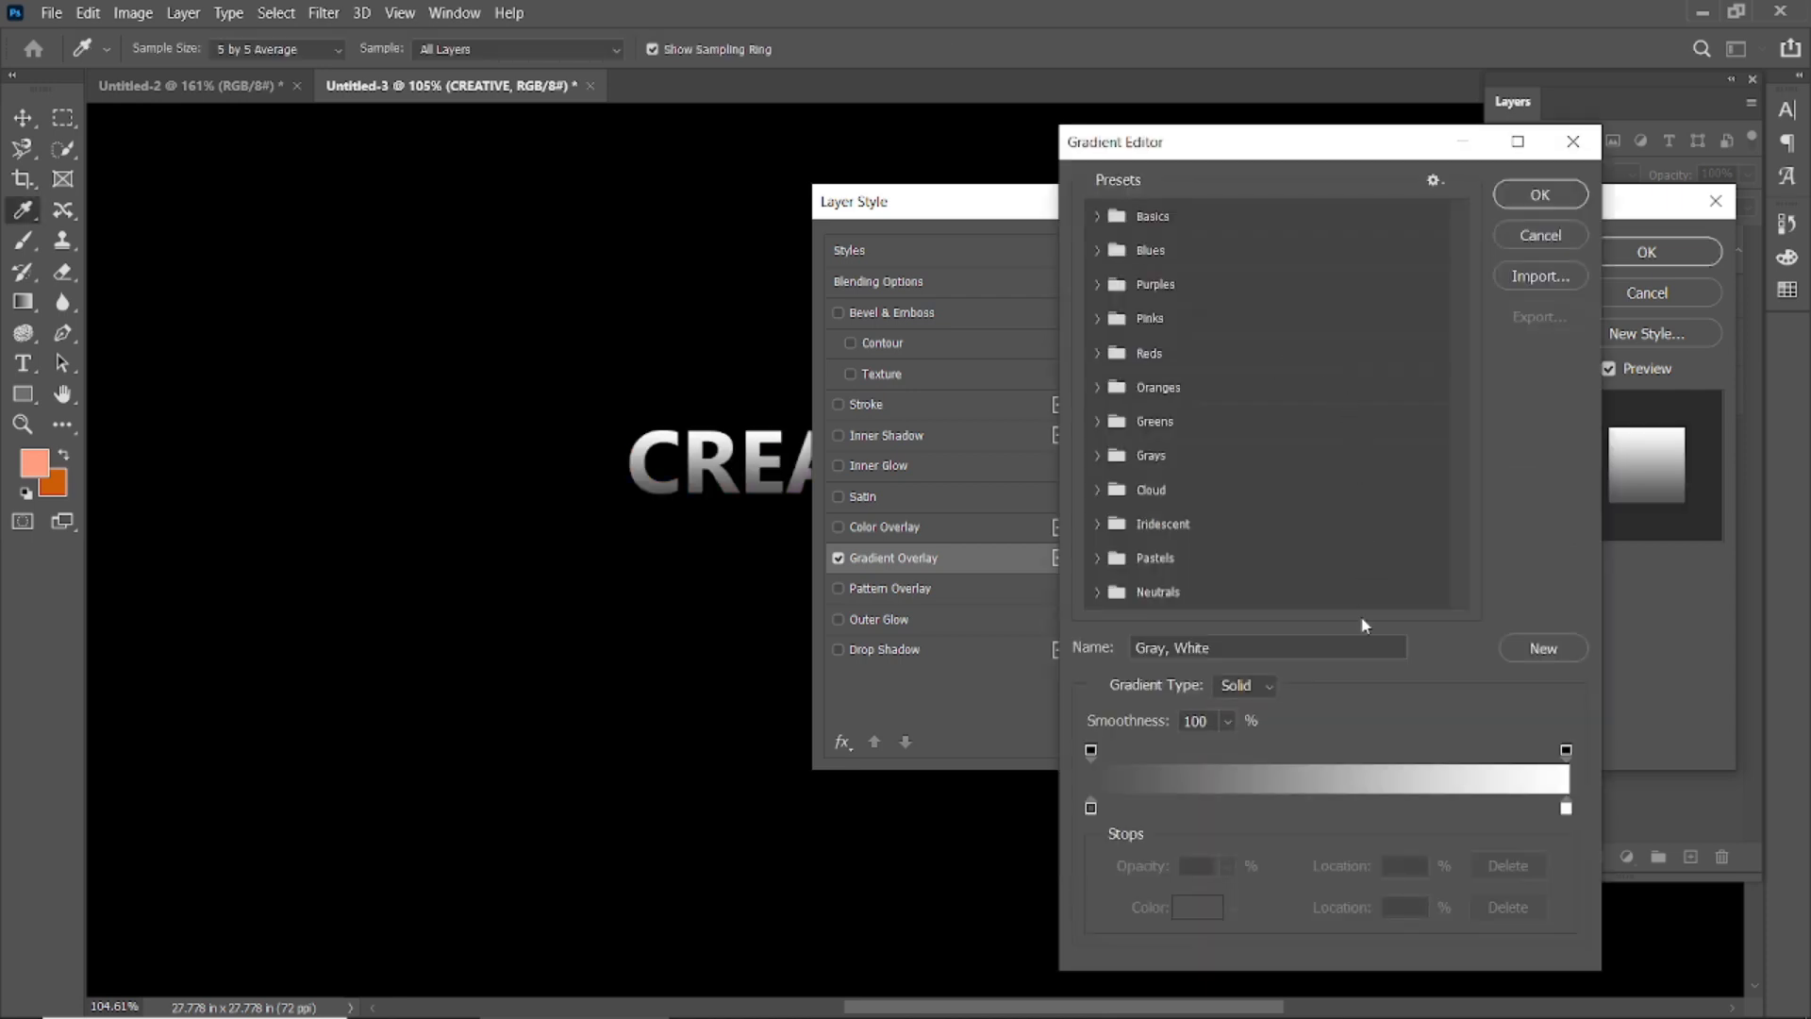
pyautogui.click(1090, 809)
pyautogui.click(1212, 915)
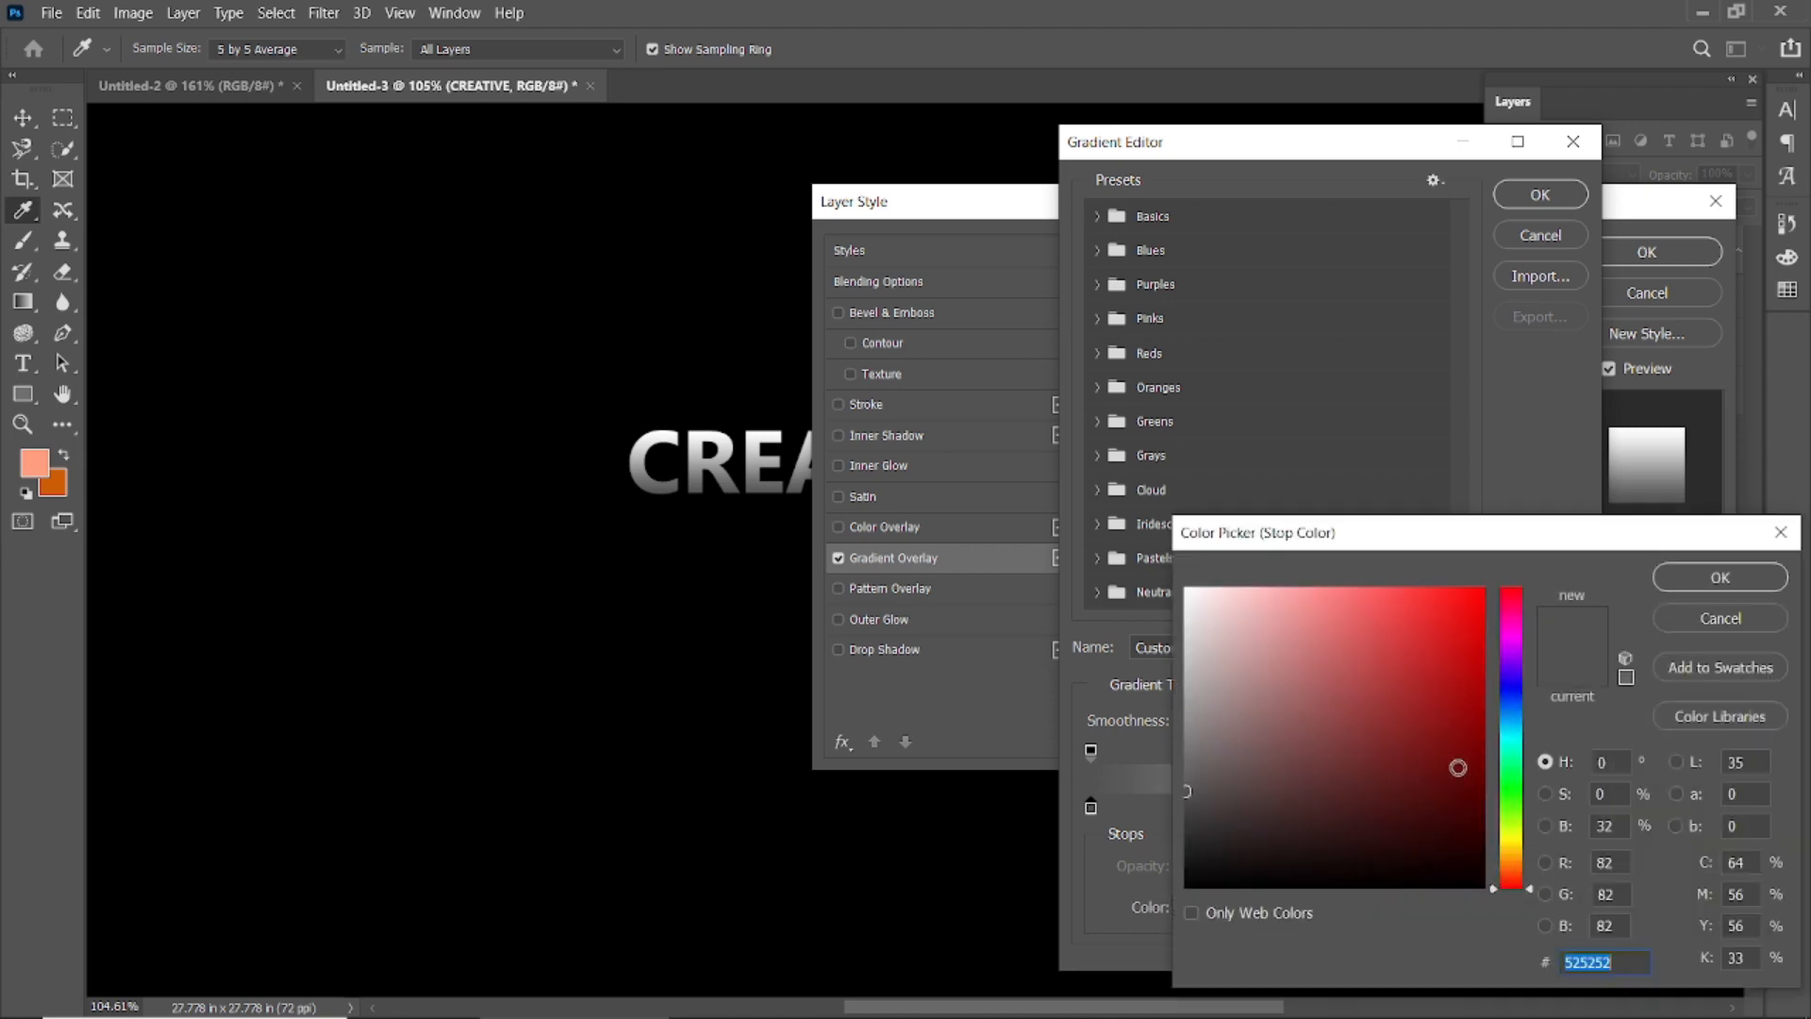
pyautogui.write('F5')
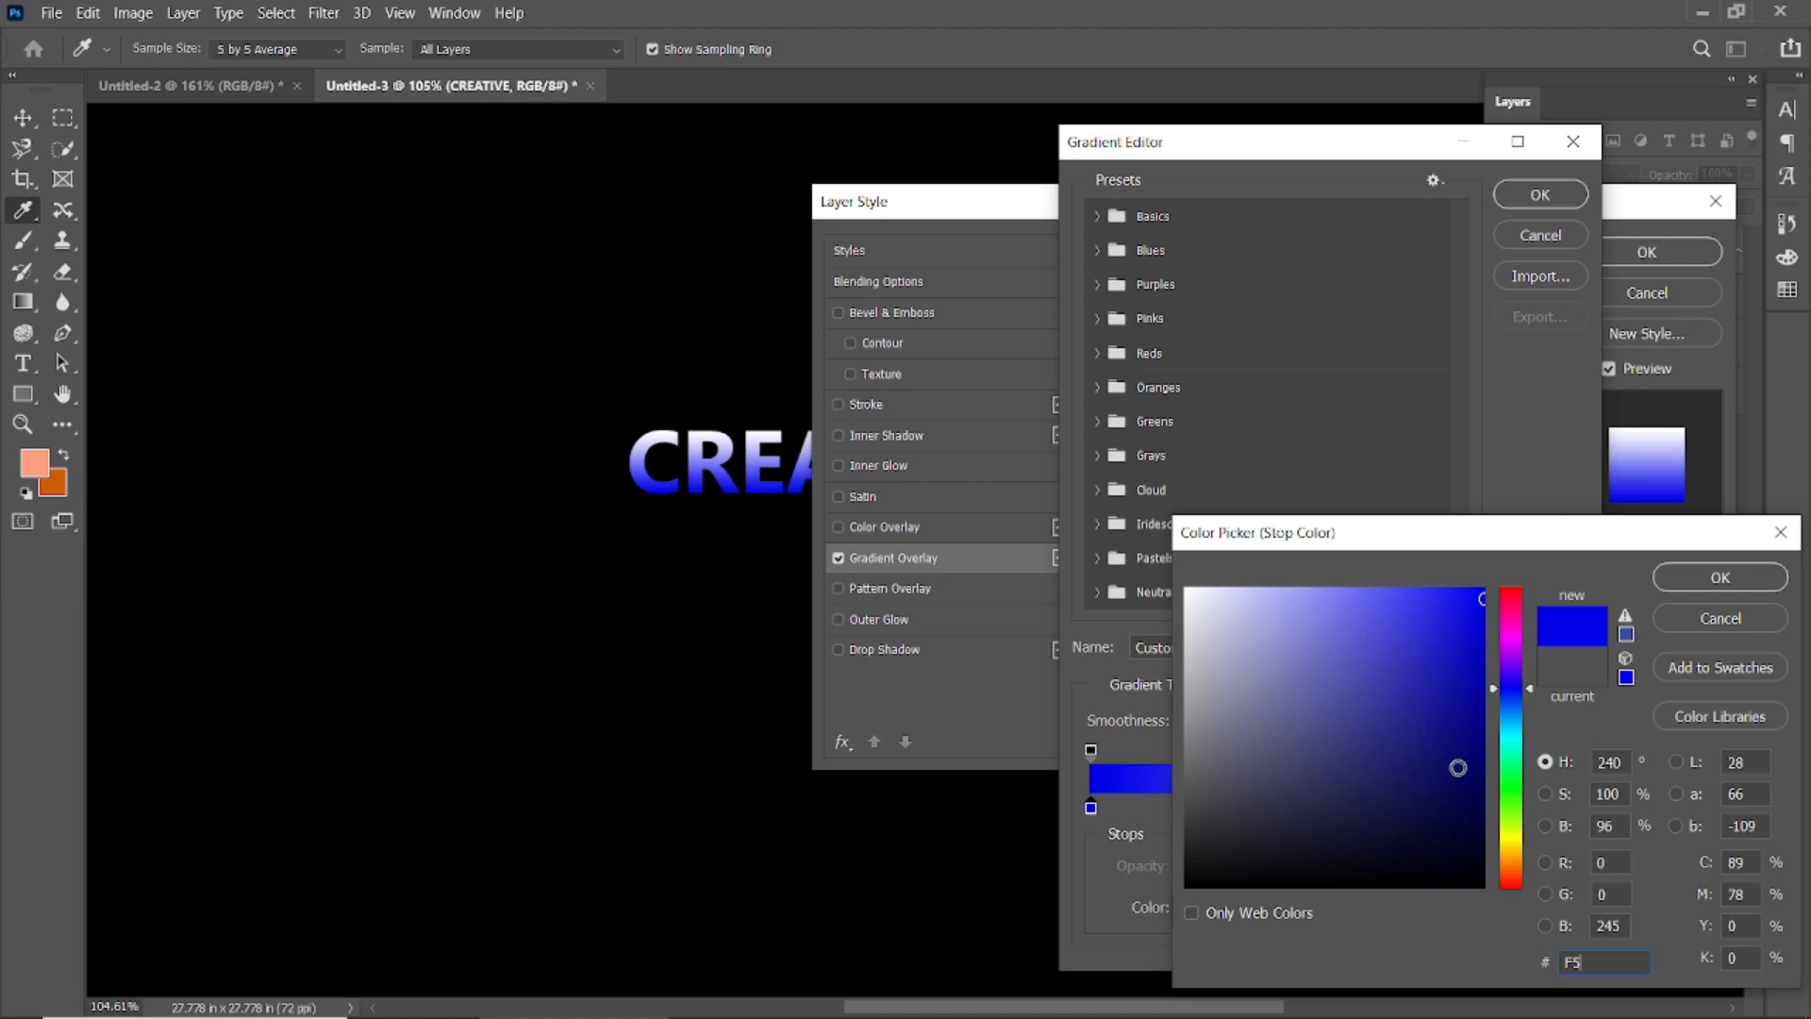
pyautogui.write('B96B')
pyautogui.hotkey('ctrl', 'a')
pyautogui.write('ffb452')
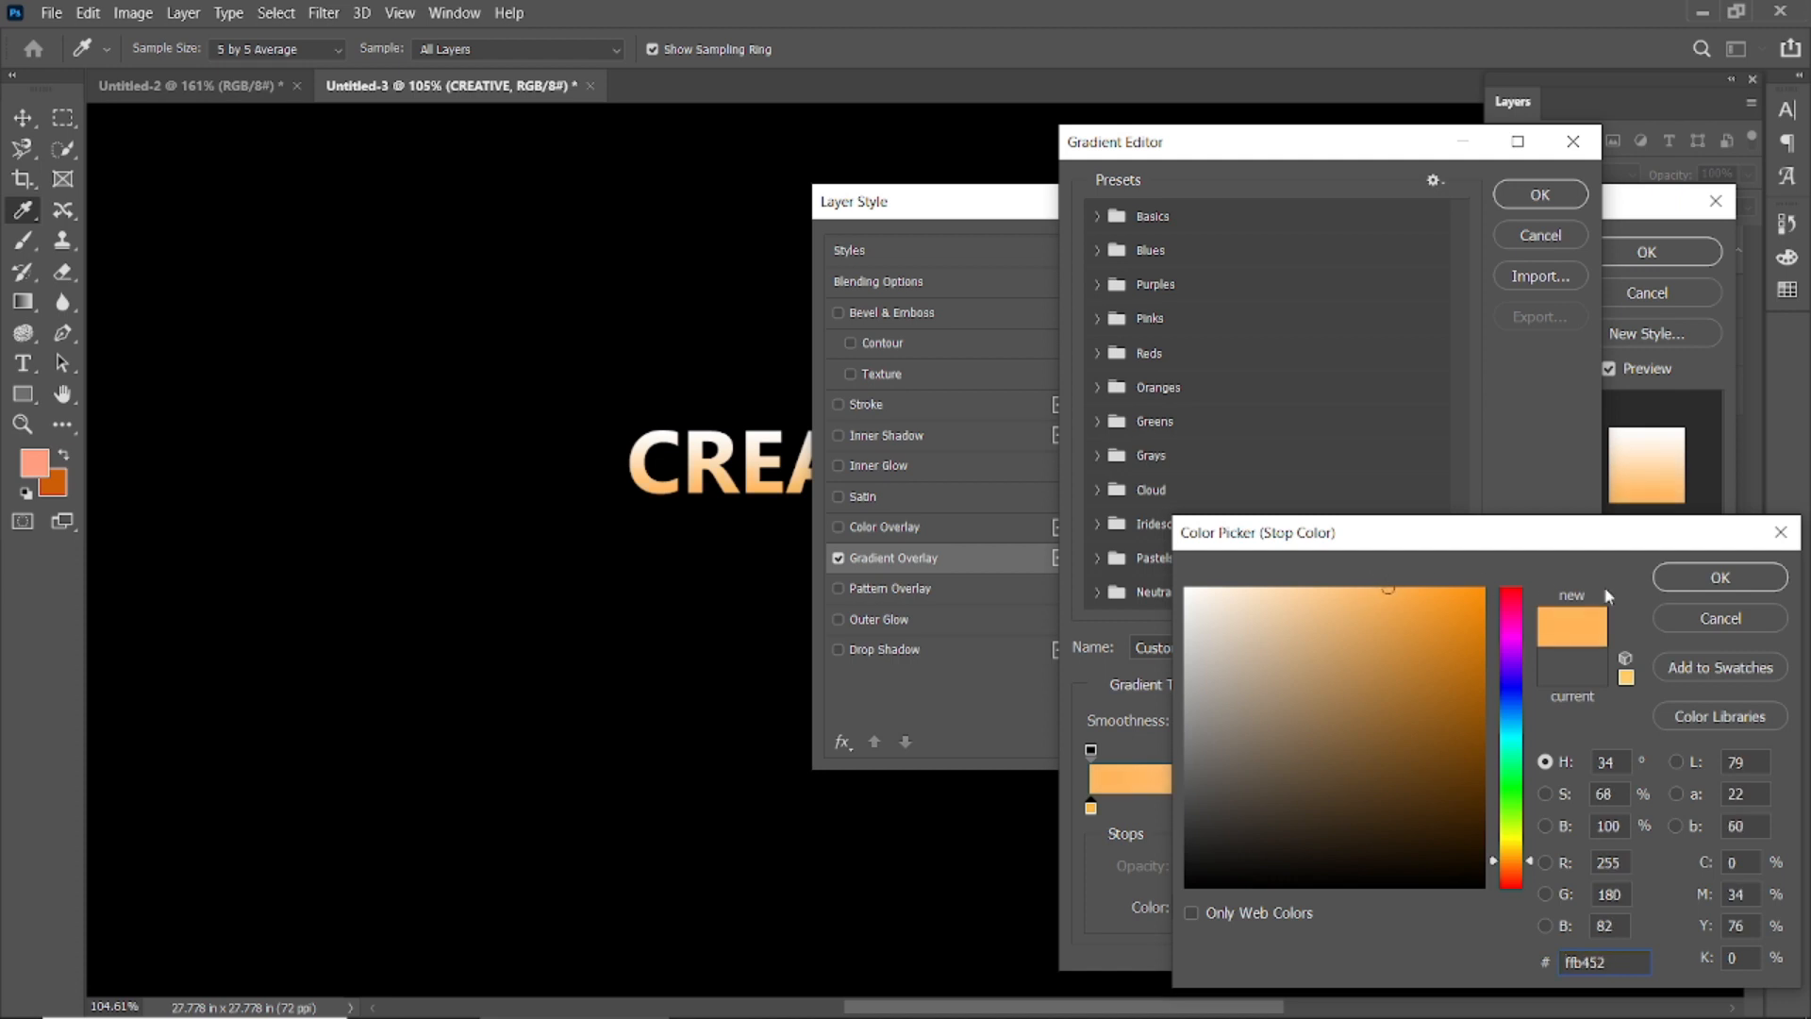
pyautogui.click(1672, 575)
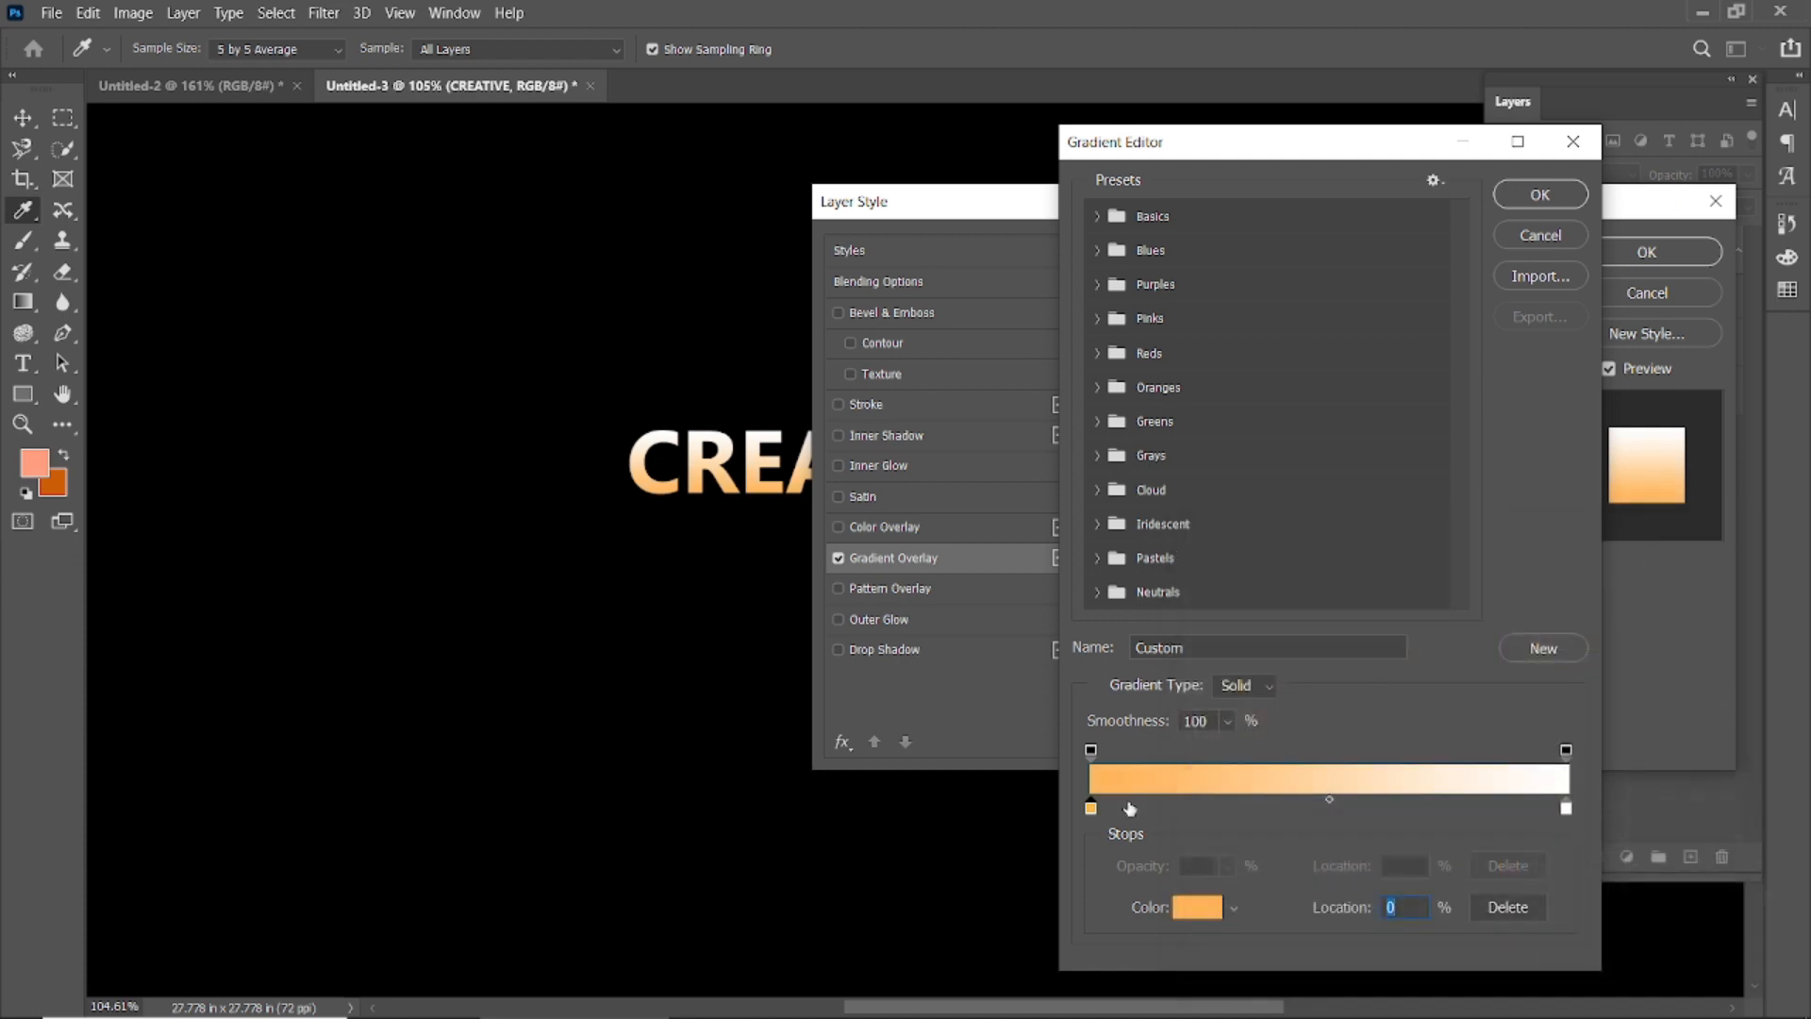
# Step: Add a color stop at 20% on the overlay gradient and color it coral red ff6d65
pyautogui.moveTo(1151, 806); pyautogui.dragTo(1186, 807)
pyautogui.click(1193, 910)
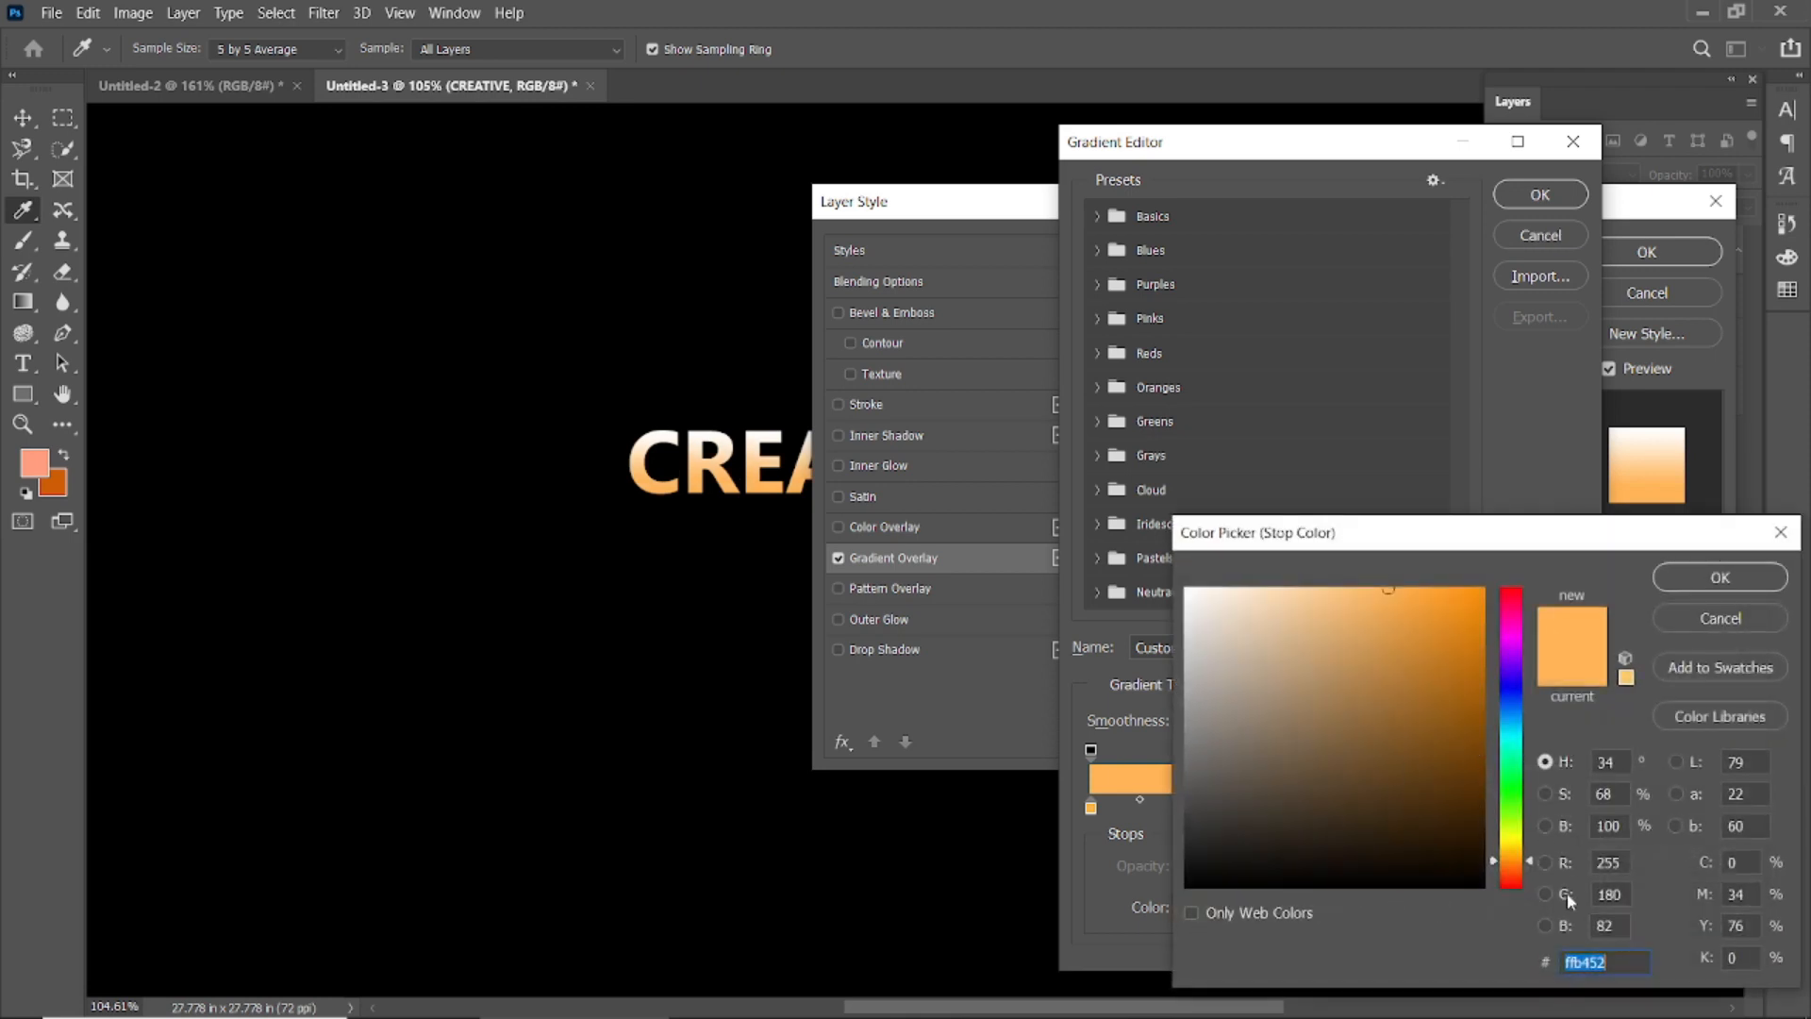
pyautogui.write('854')
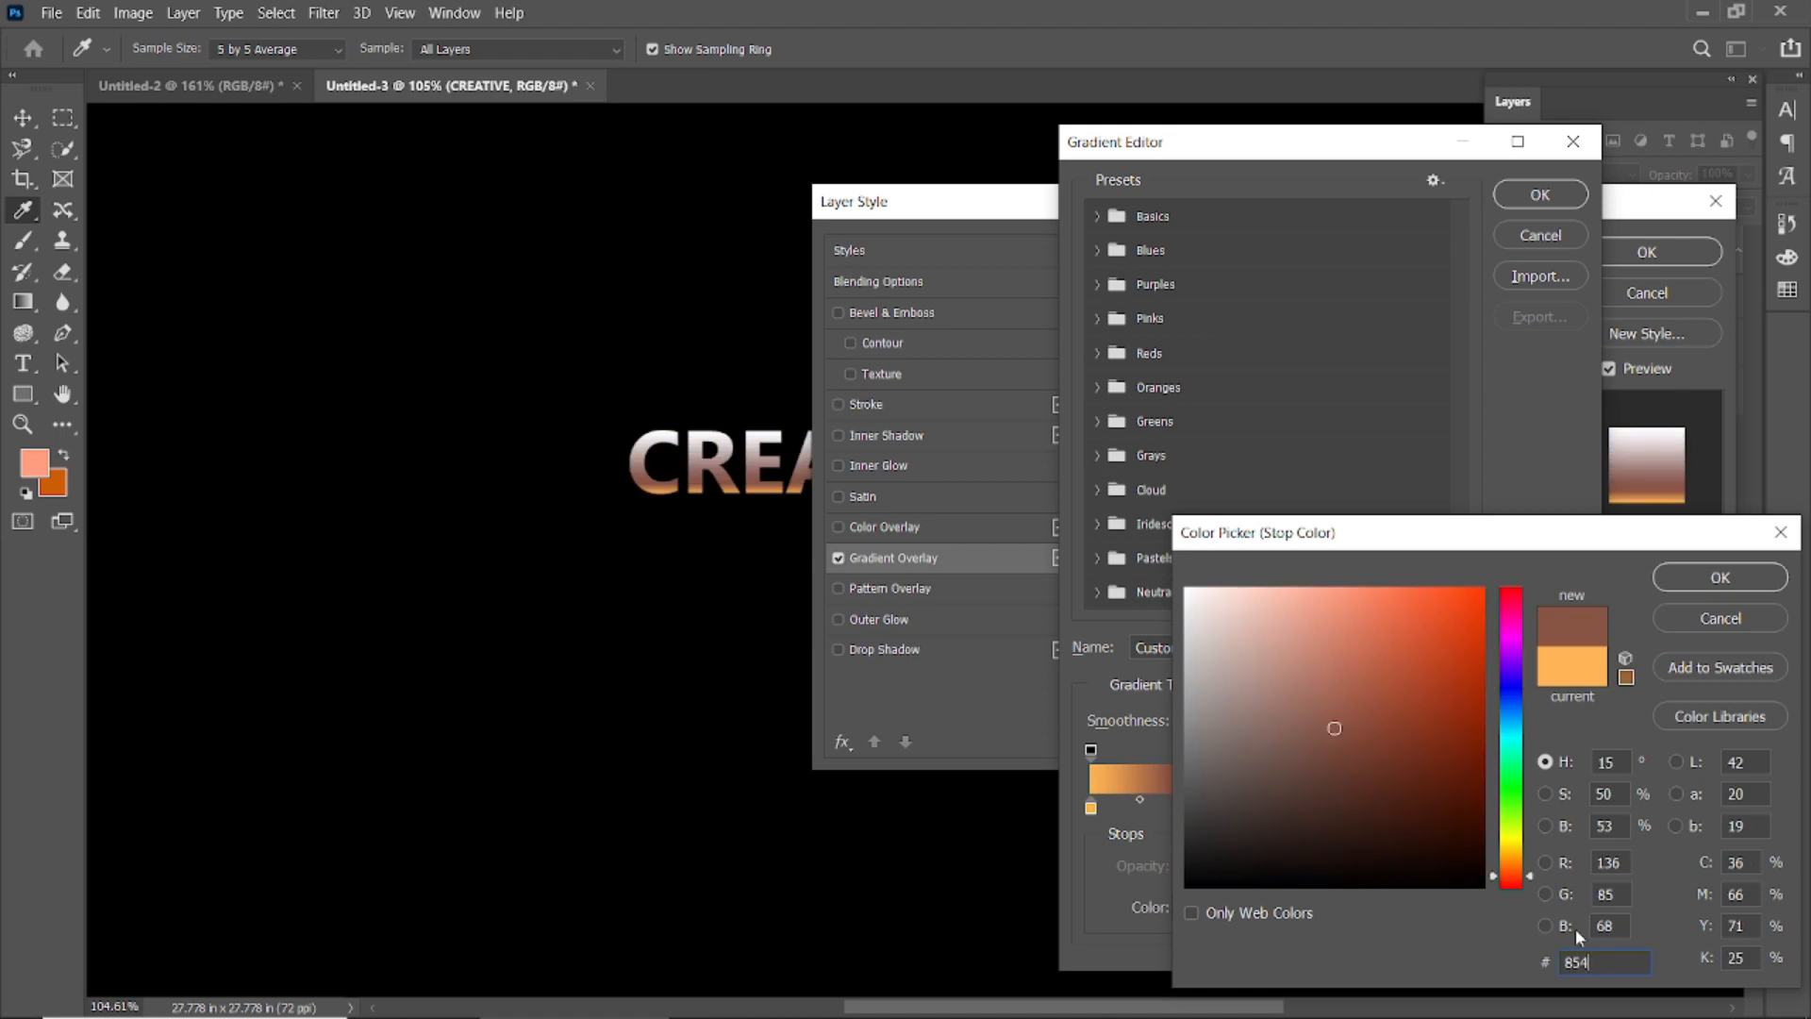
pyautogui.write('D')
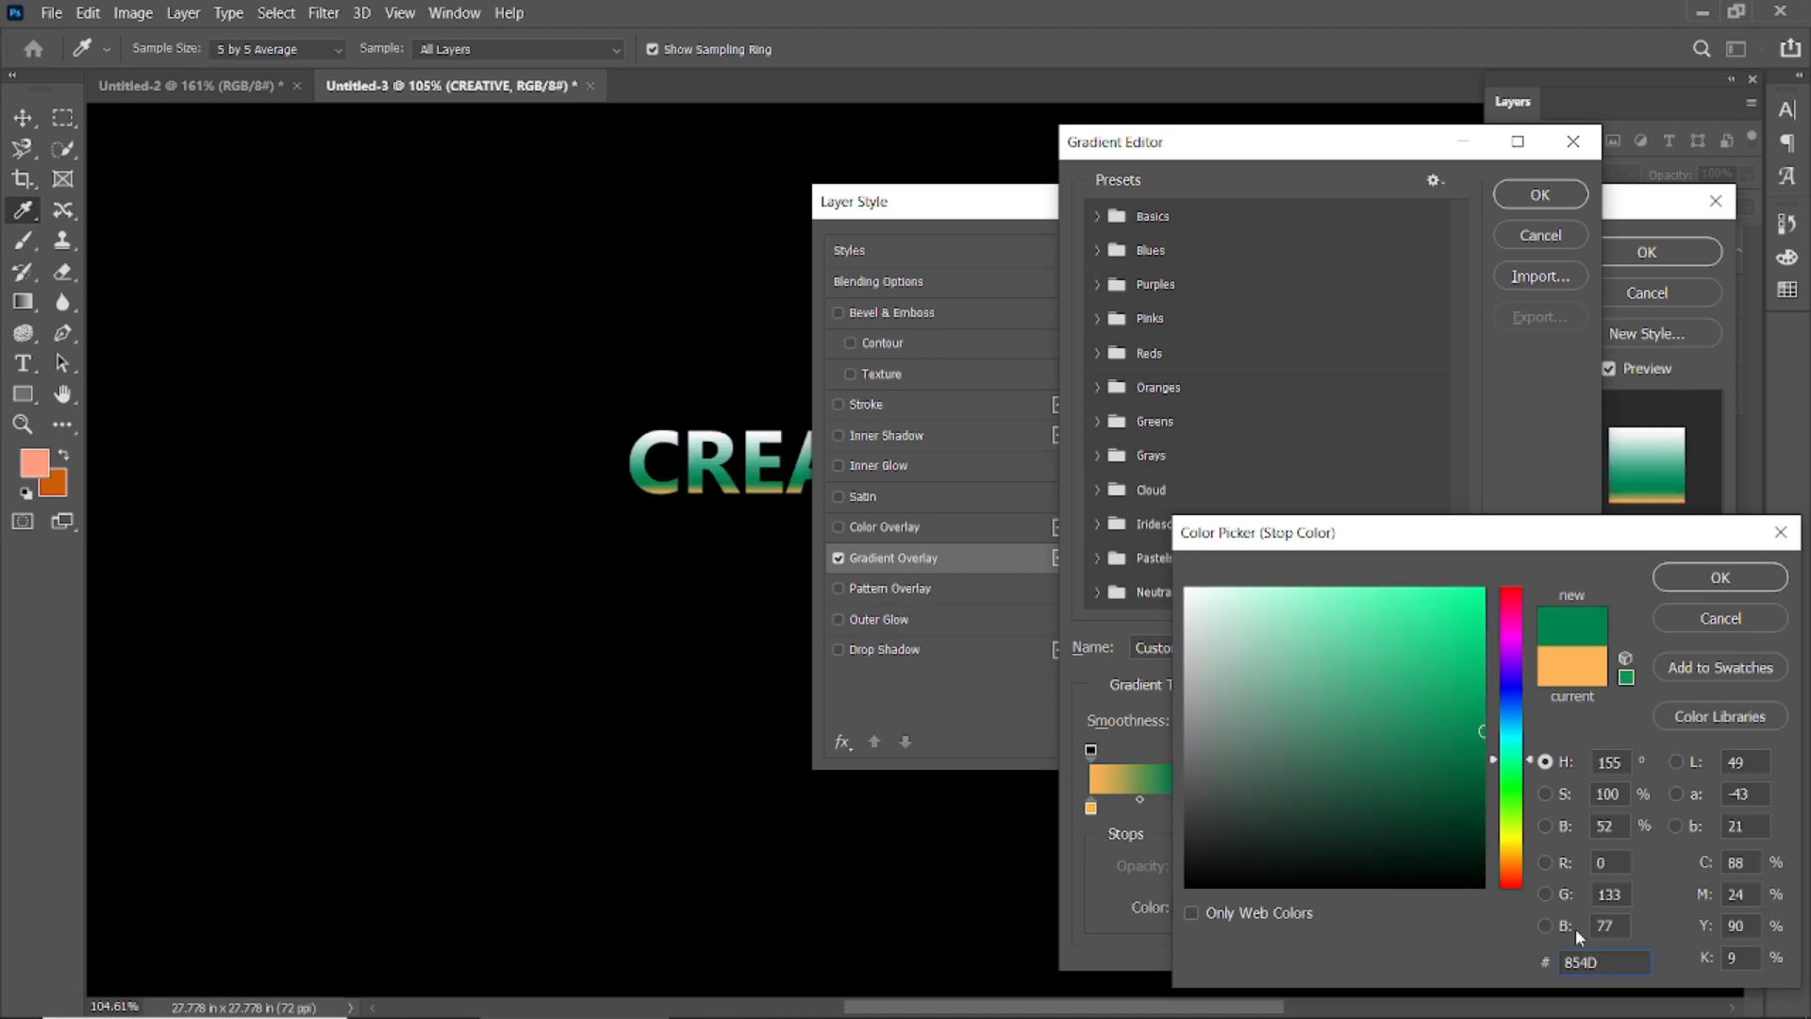
pyautogui.write('4A')
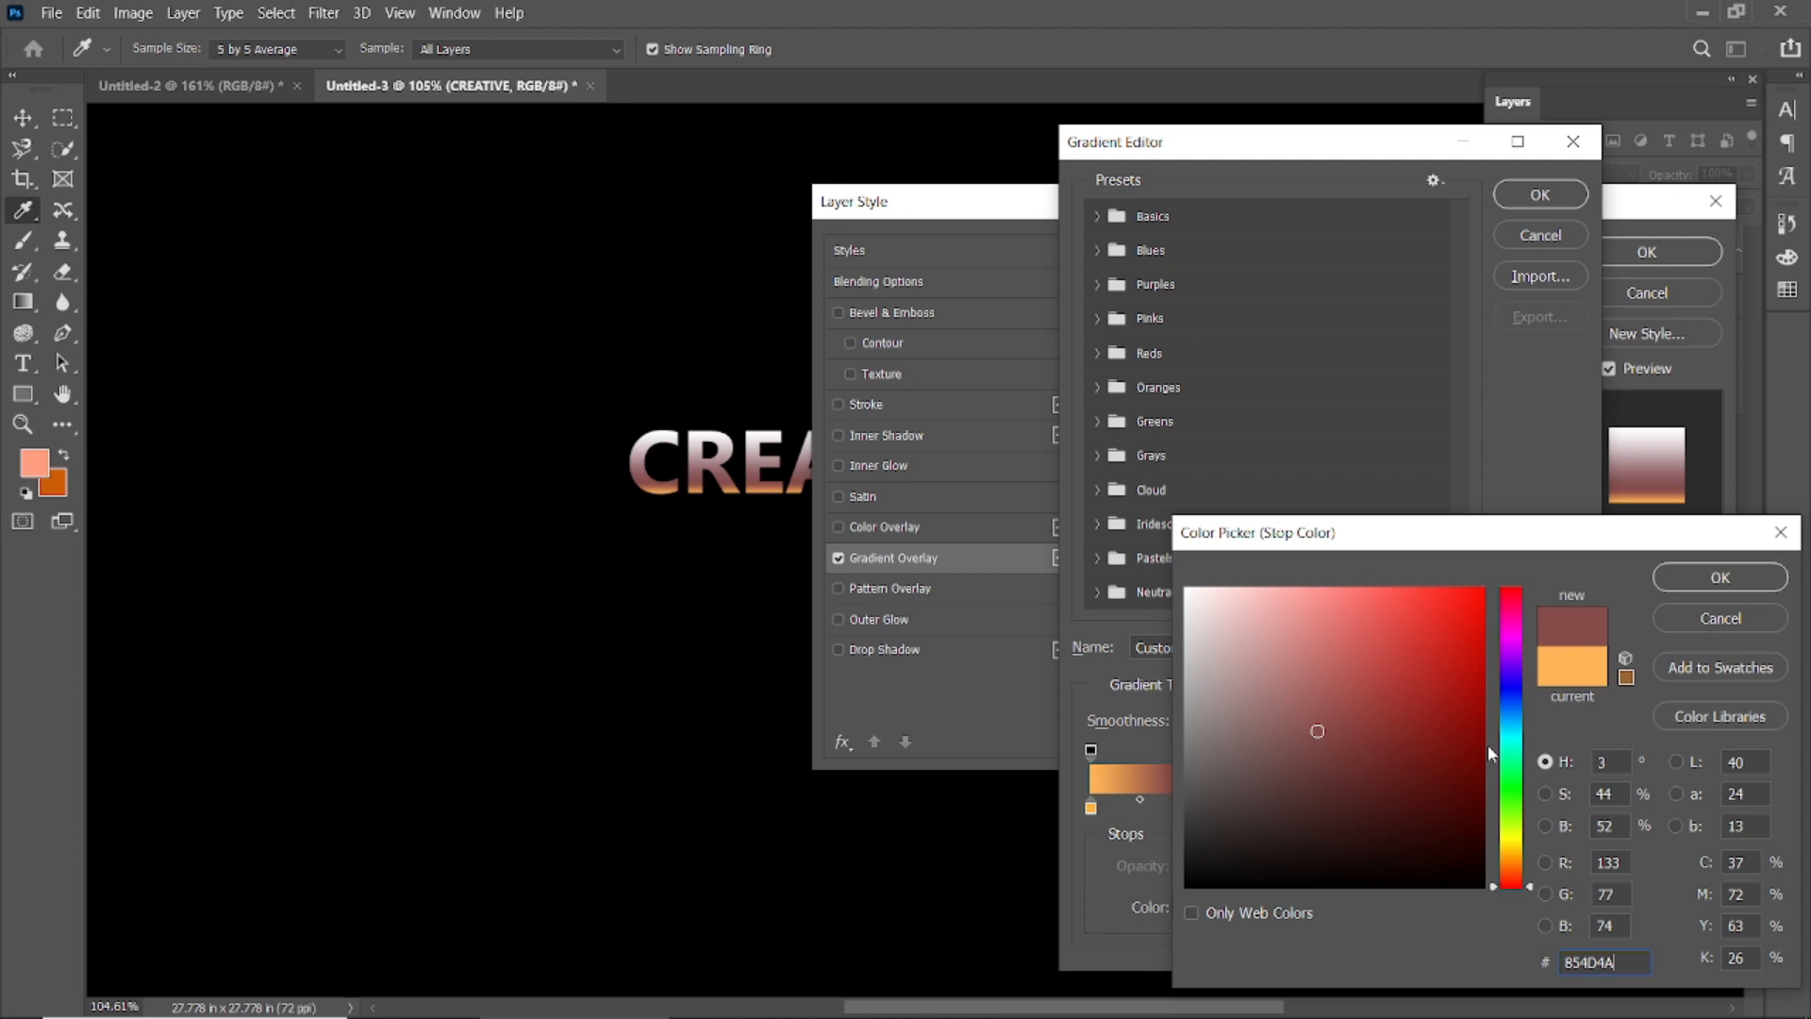
pyautogui.moveTo(1365, 635); pyautogui.dragTo(1400, 572)
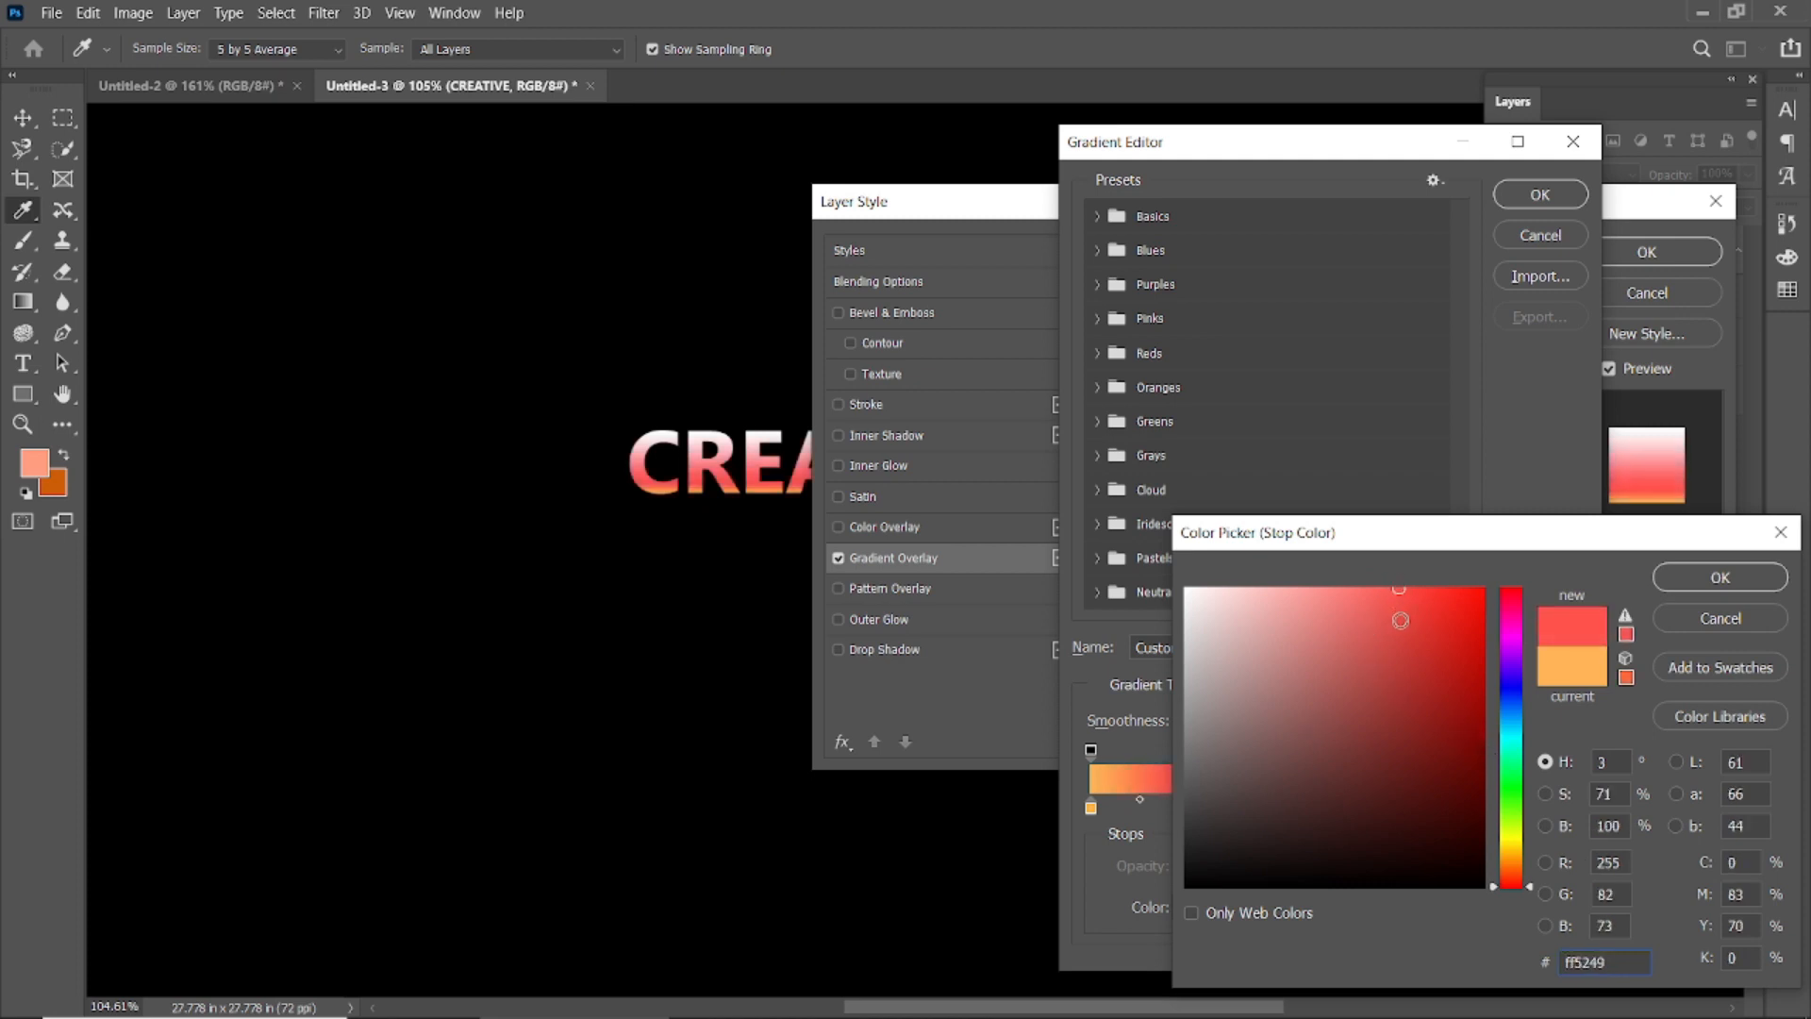
pyautogui.click(1365, 586)
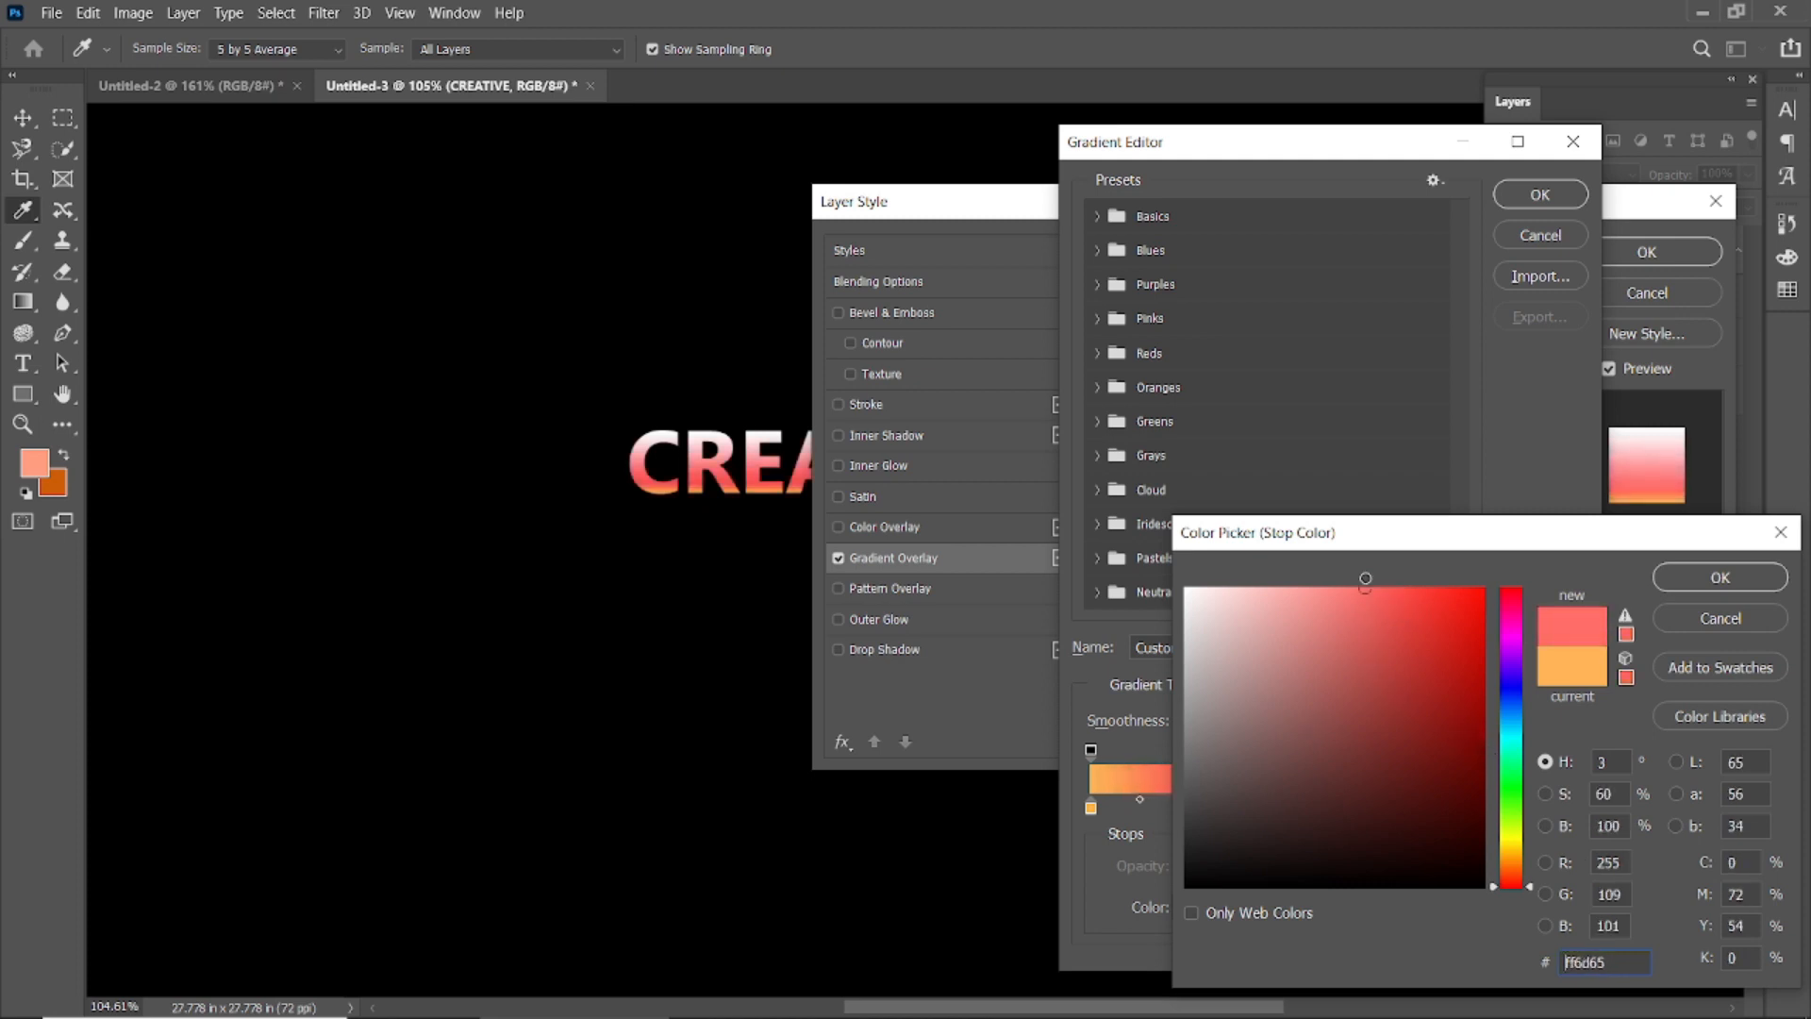
pyautogui.click(1687, 579)
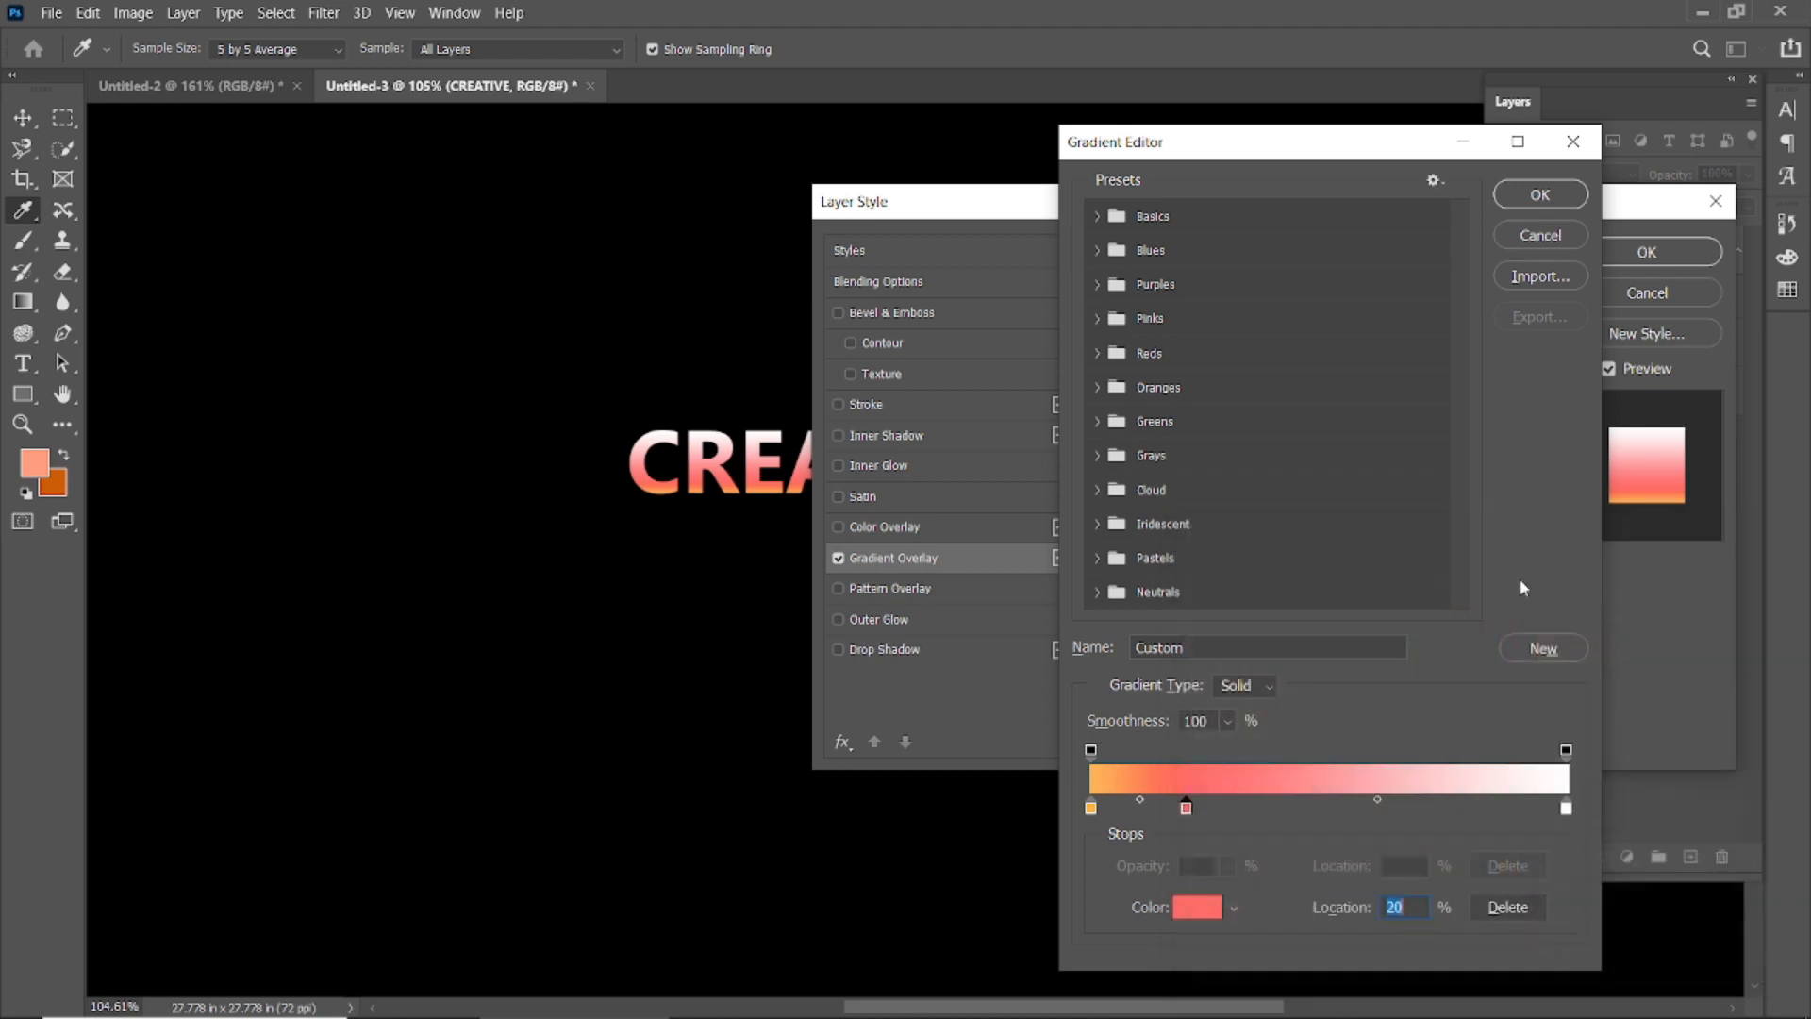
# Step: Duplicate the coral stop to 43% on the gradient and set its color to purple aa79ff
pyautogui.moveTo(1187, 809); pyautogui.dragTo(1283, 808)
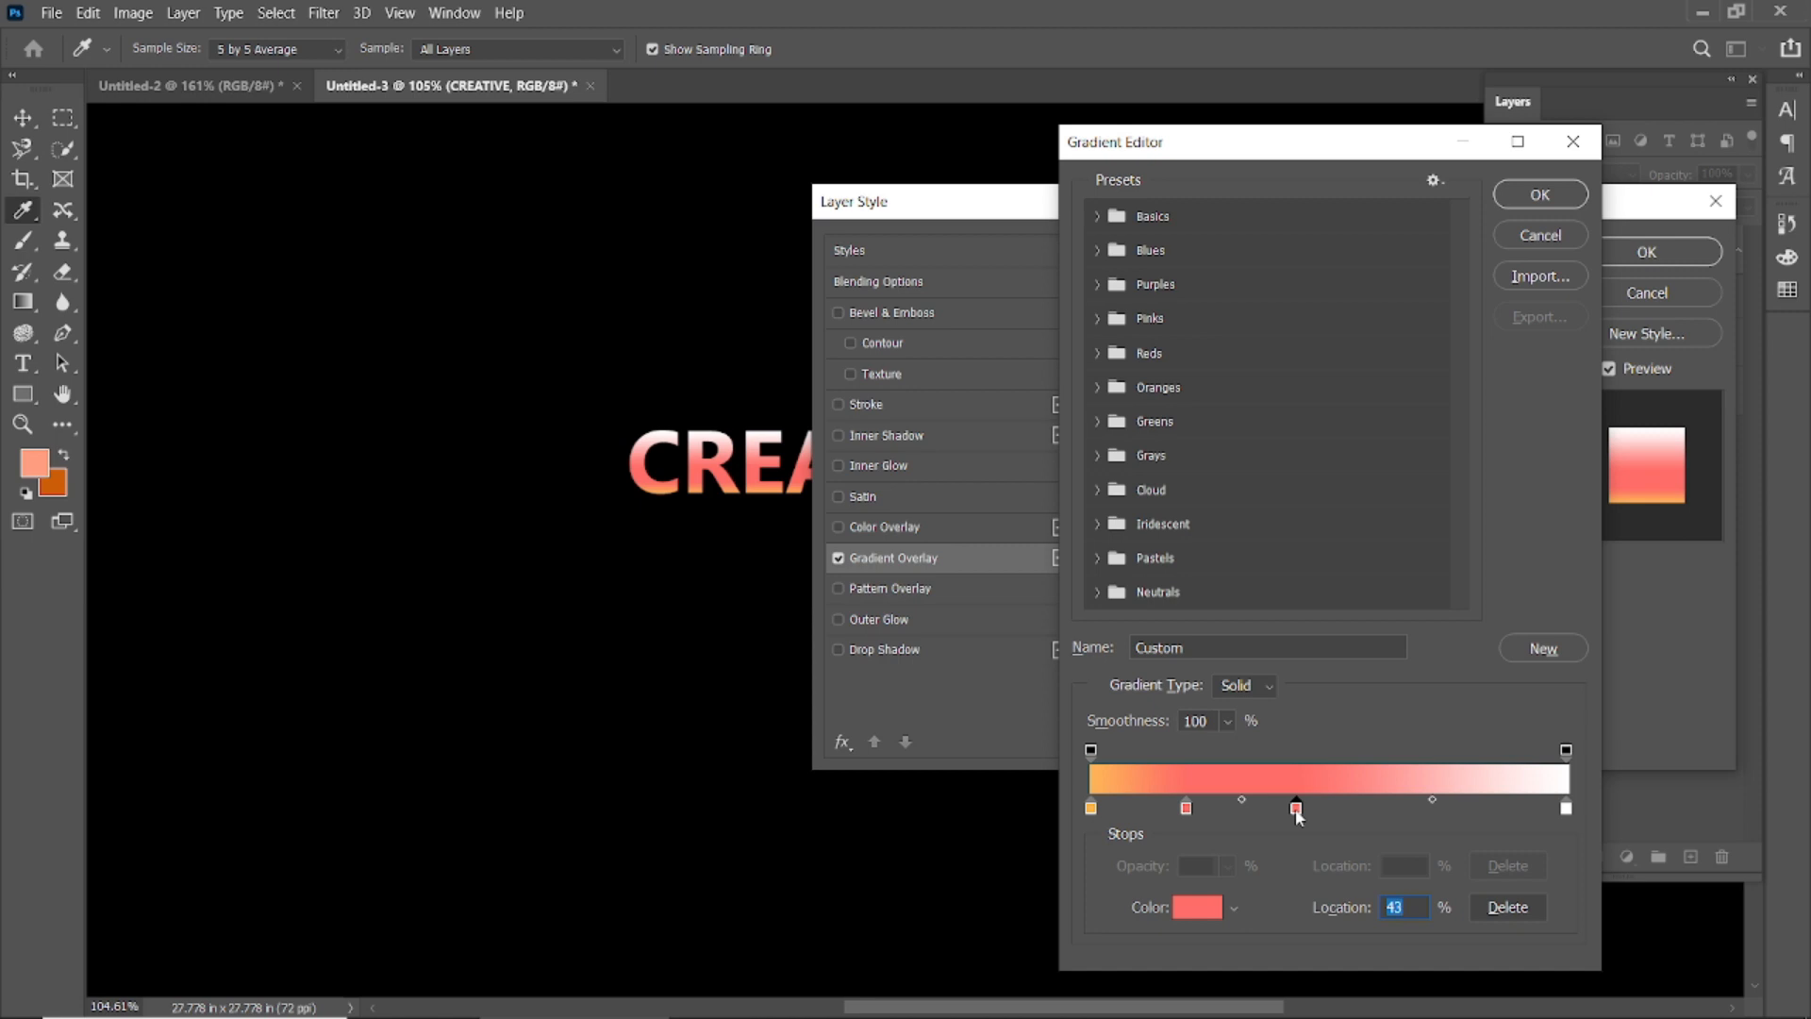
pyautogui.click(1197, 907)
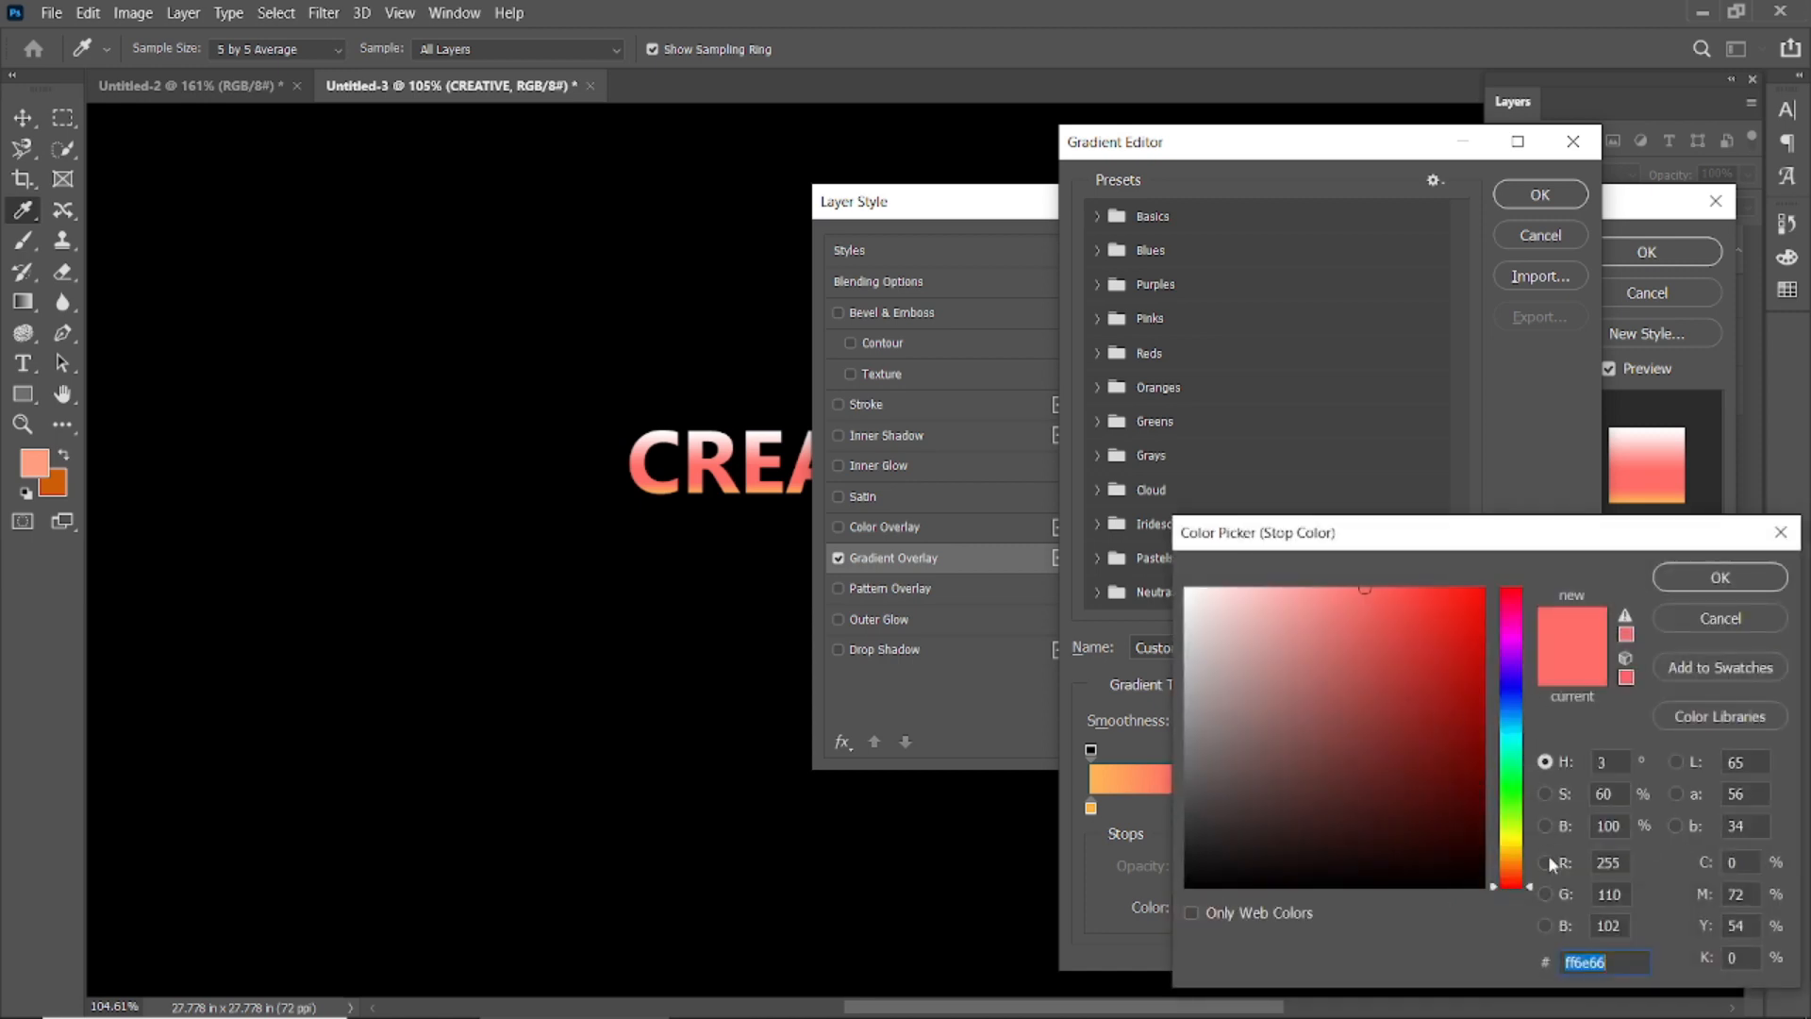
pyautogui.write('544')
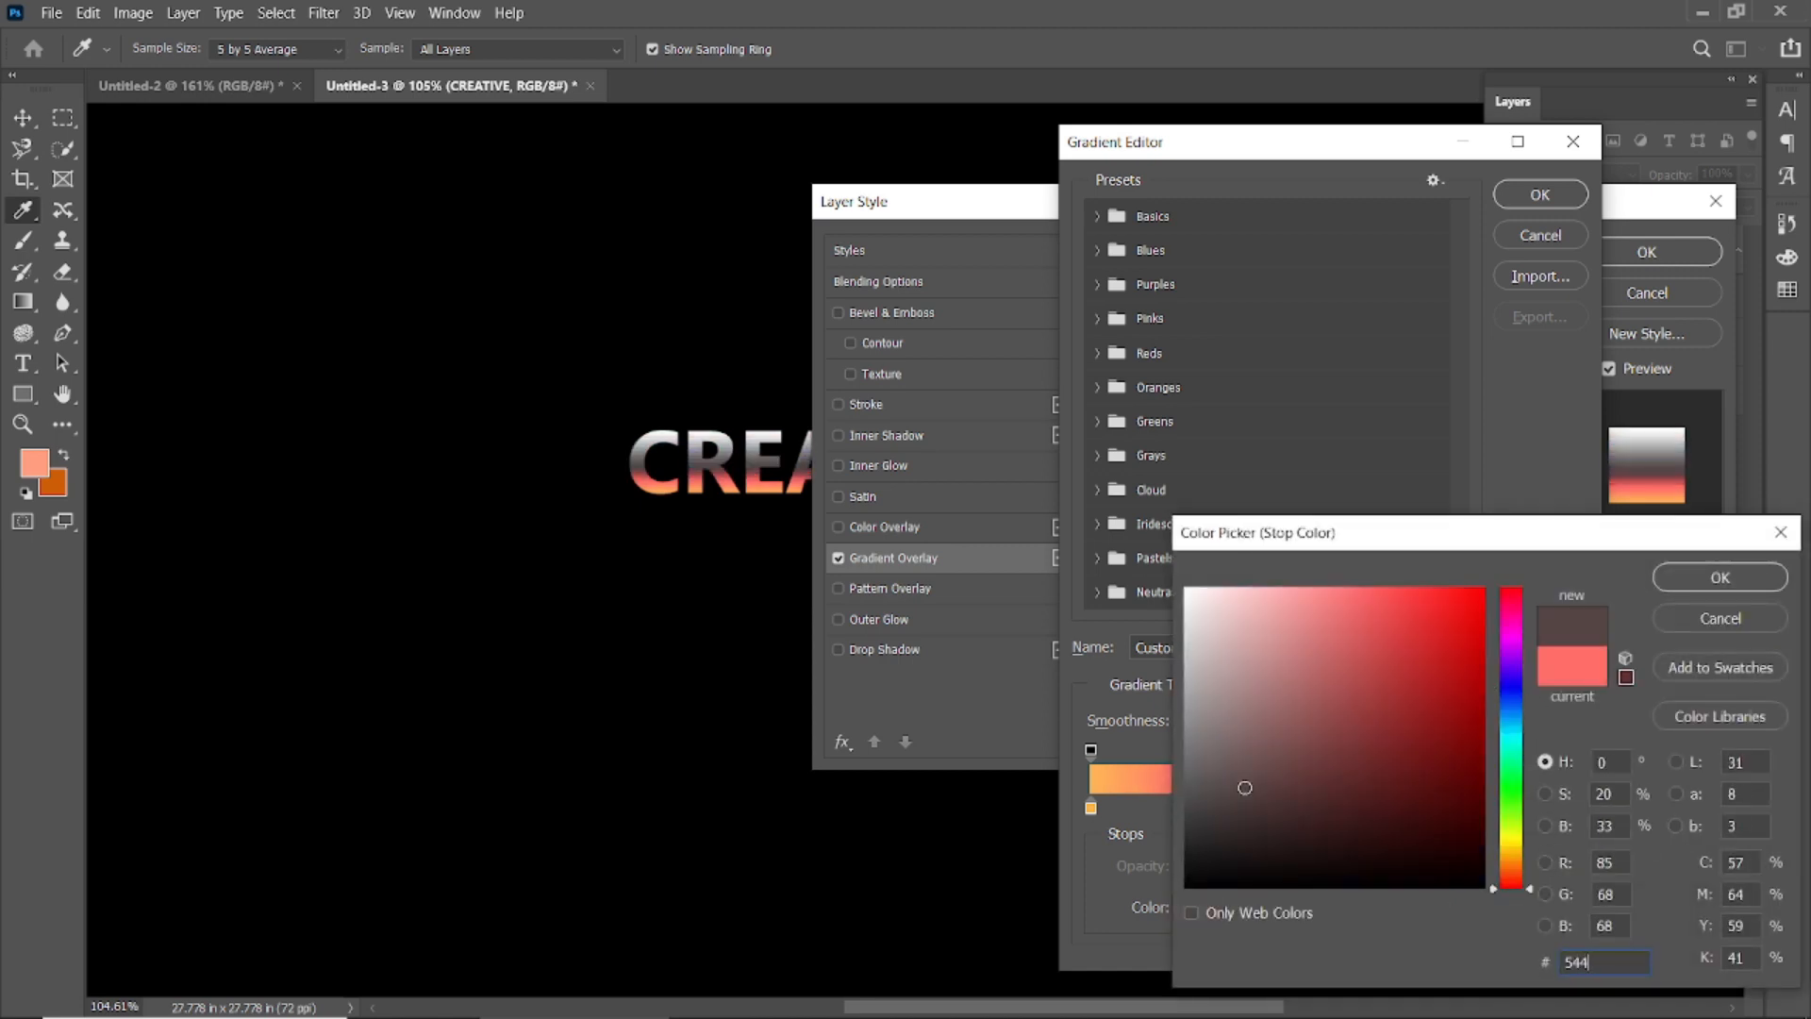
pyautogui.write('869')
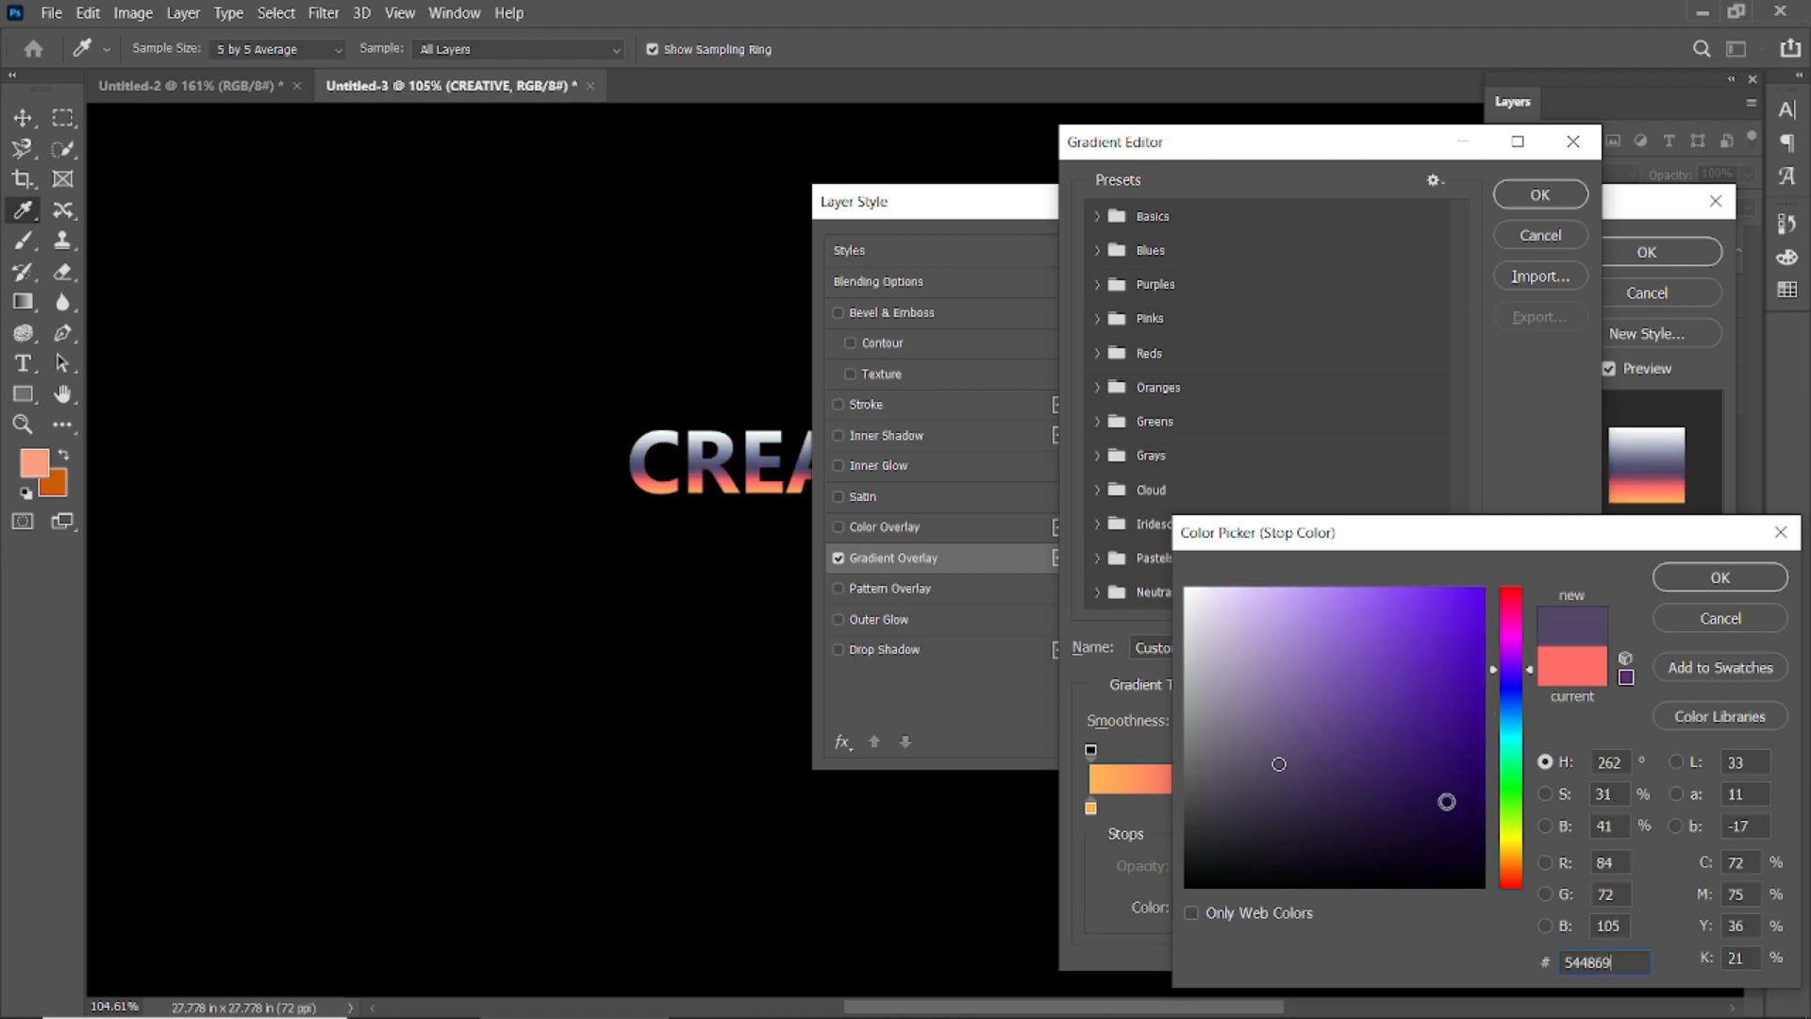
pyautogui.moveTo(1370, 670); pyautogui.dragTo(1366, 569)
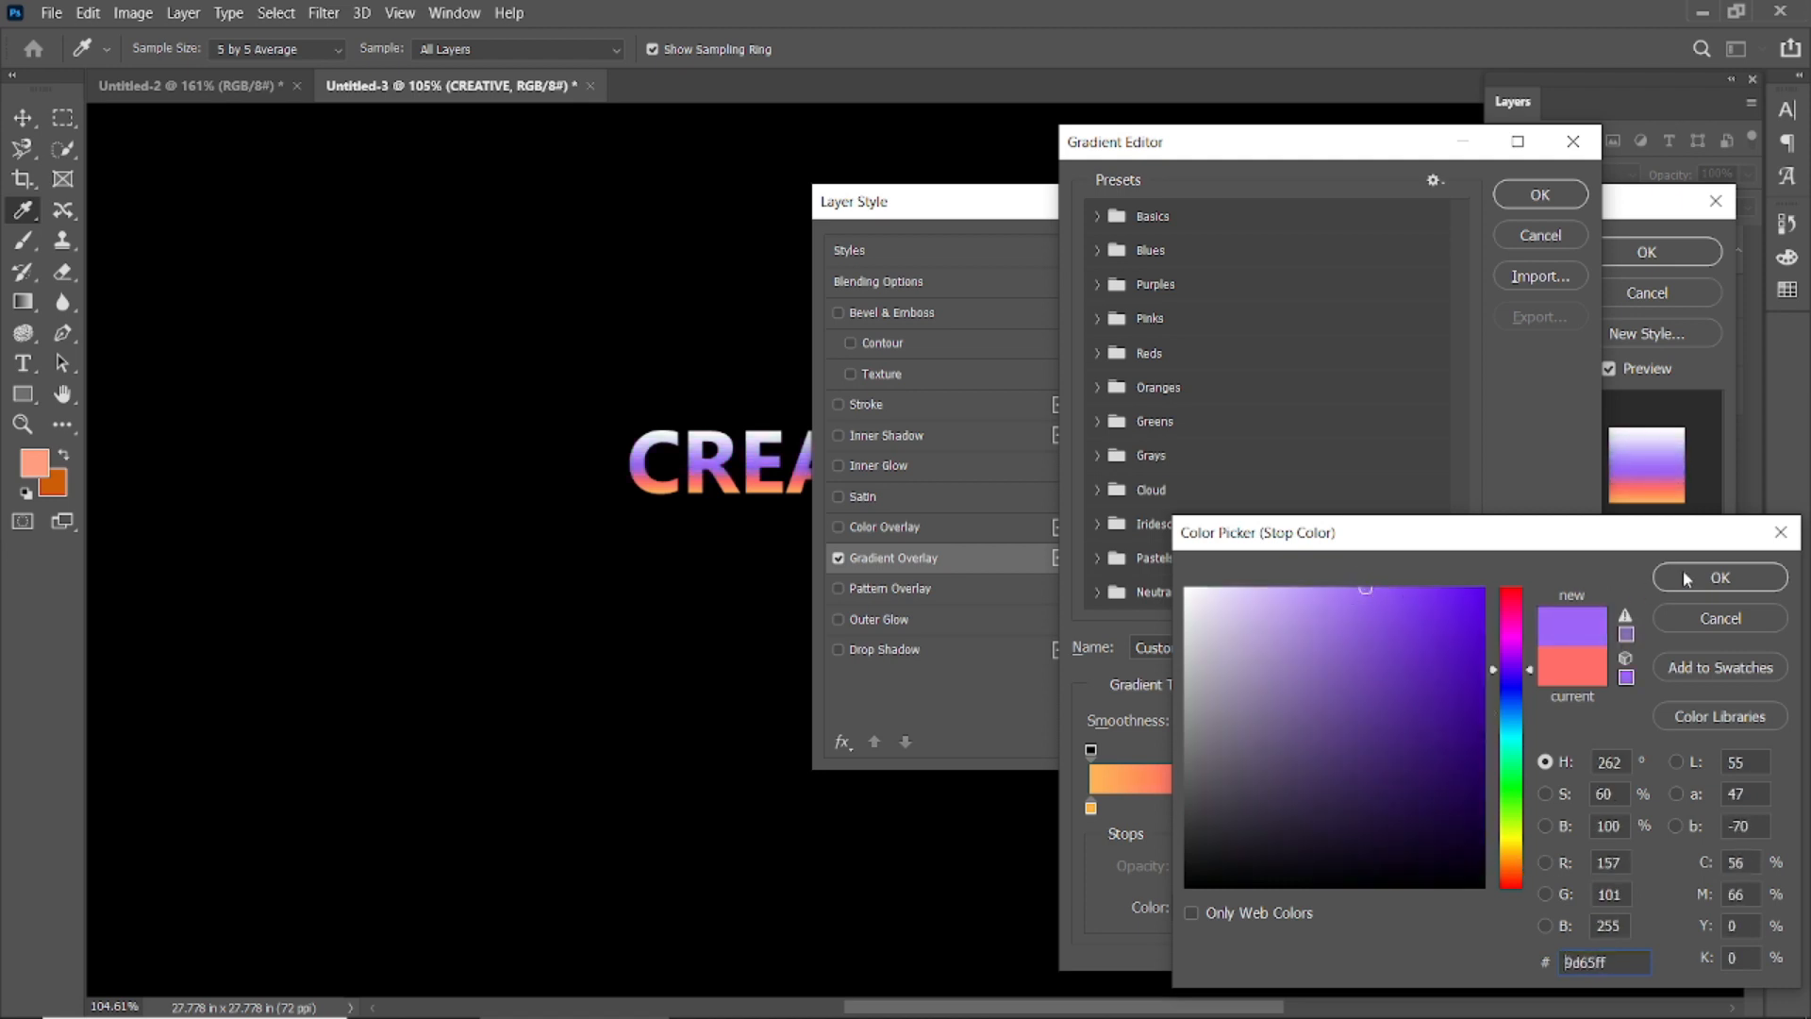
pyautogui.moveTo(1366, 593); pyautogui.dragTo(1342, 588)
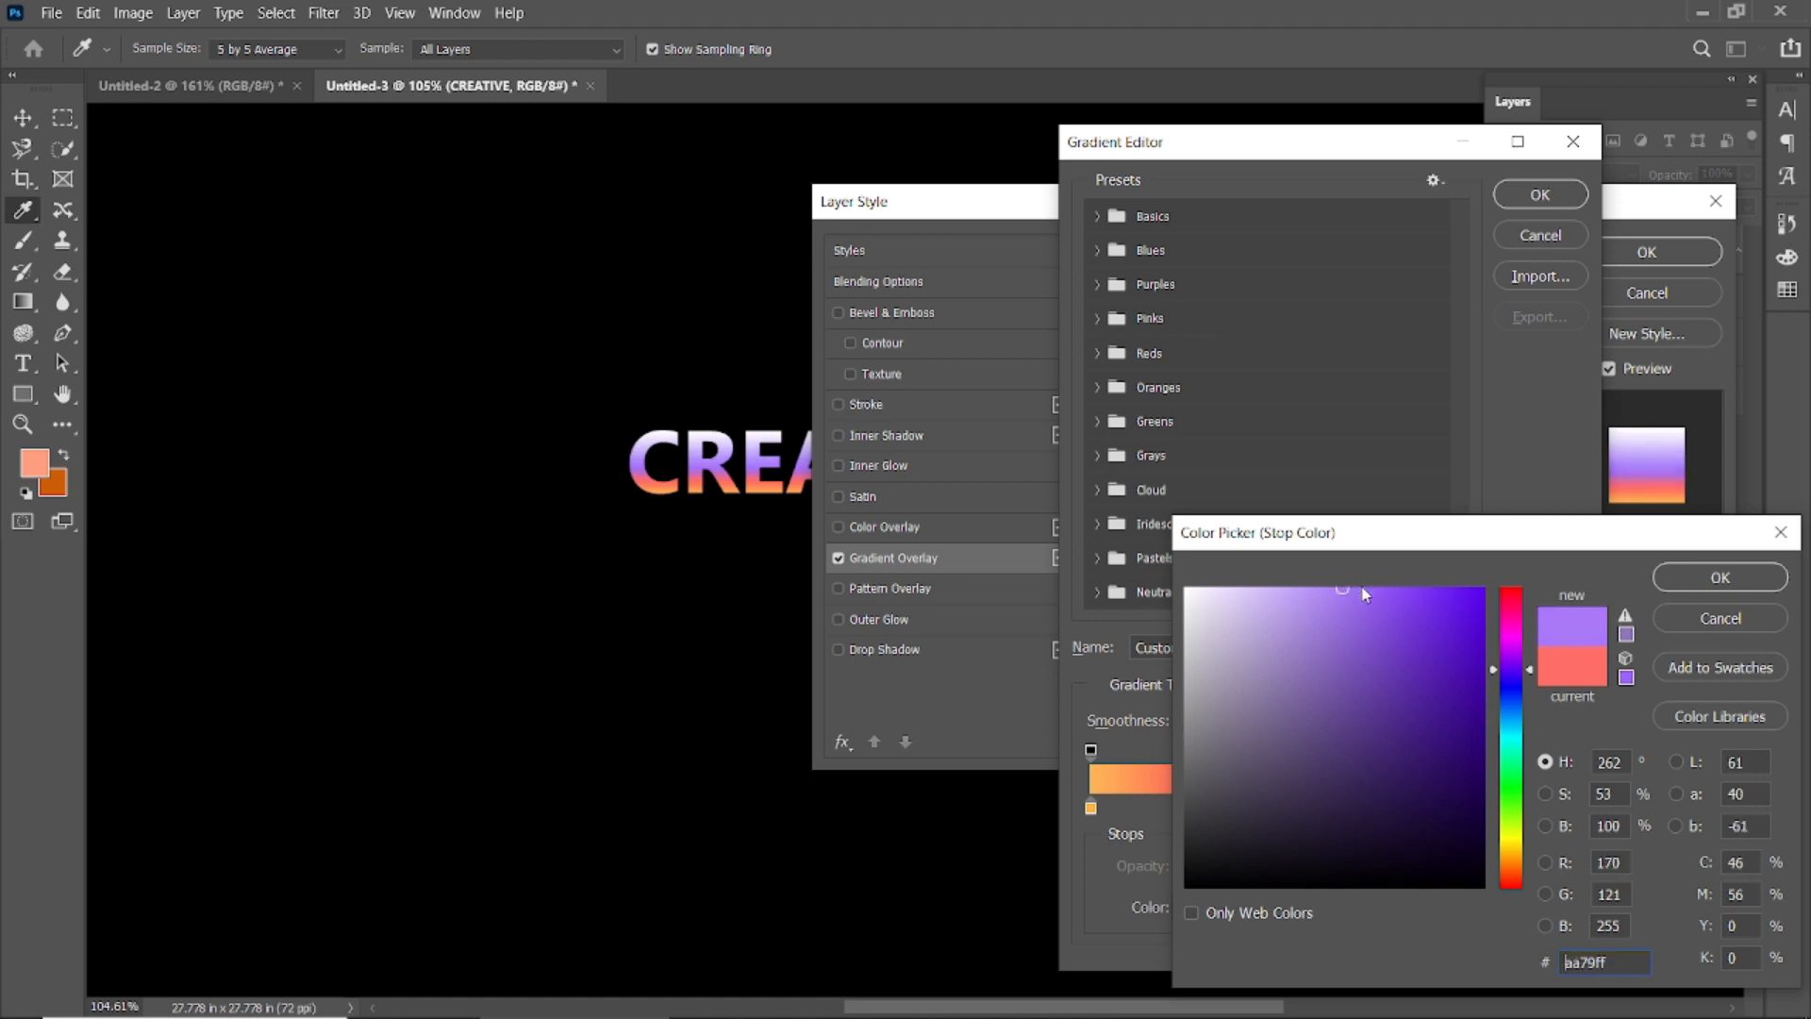
pyautogui.click(1663, 578)
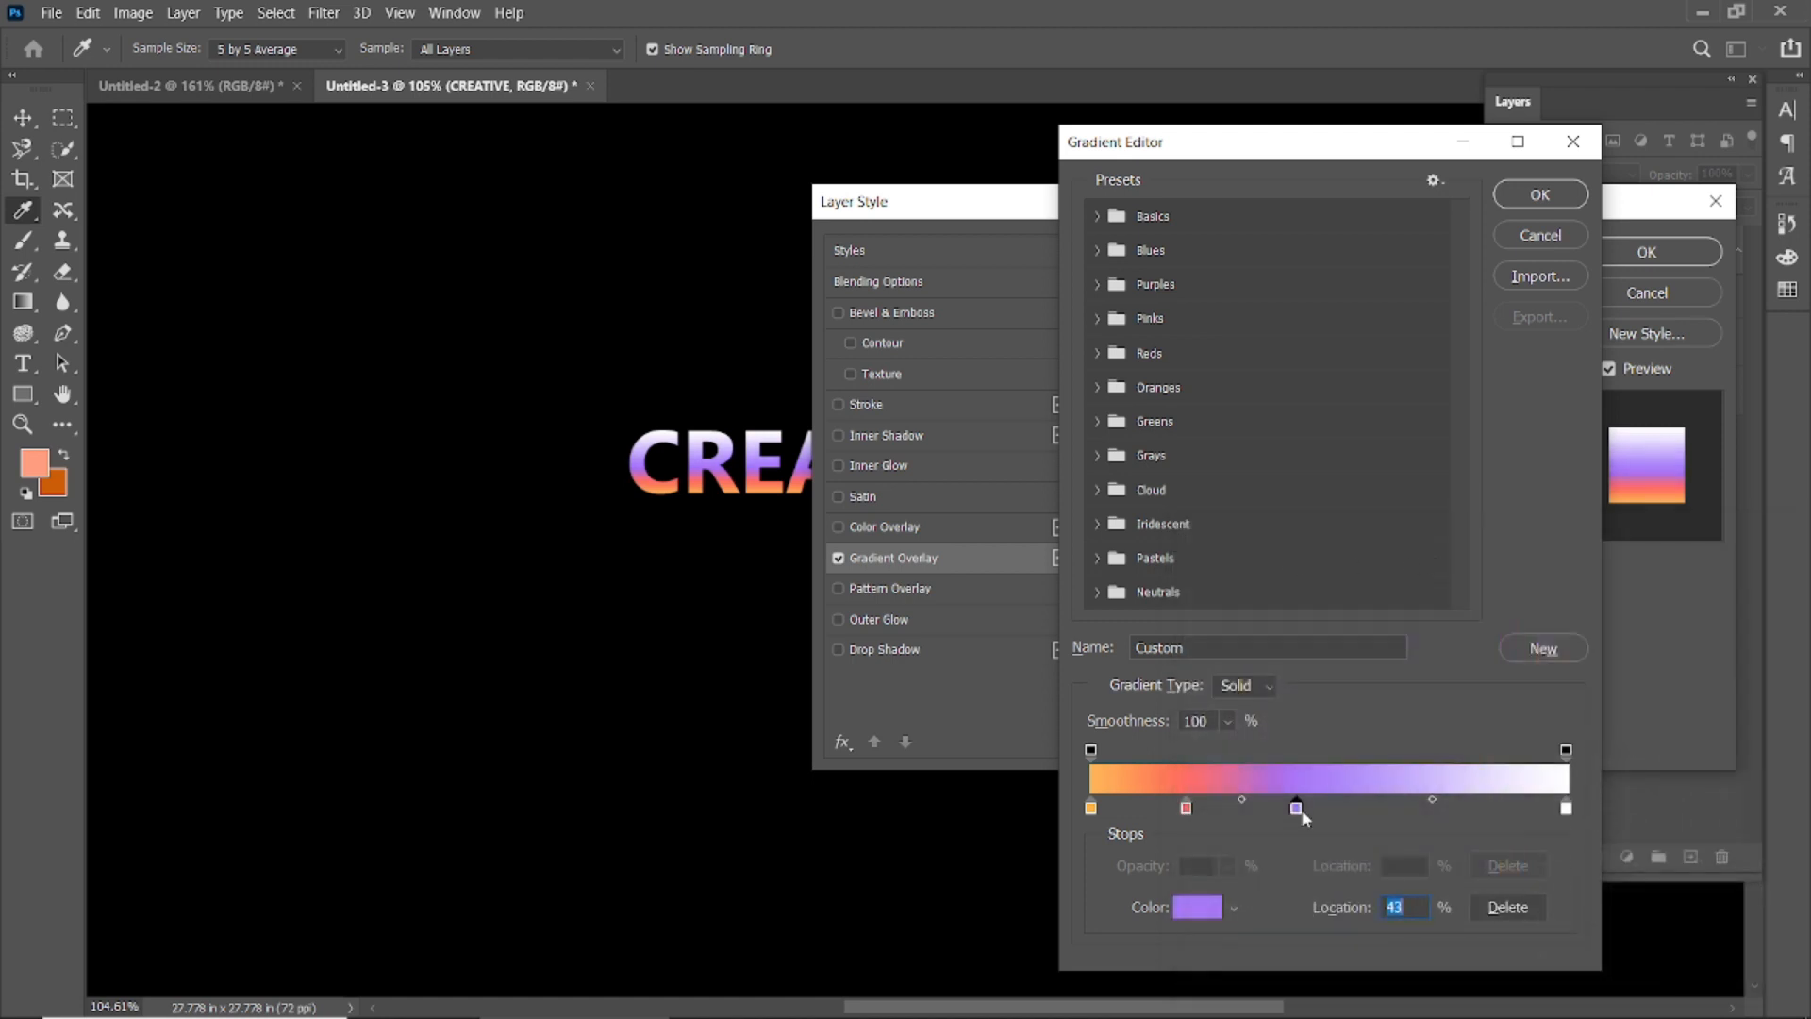
# Step: Duplicate the purple stop to 68% on the gradient and recolor it to a bright light cyan
pyautogui.moveTo(1298, 809); pyautogui.dragTo(1414, 808)
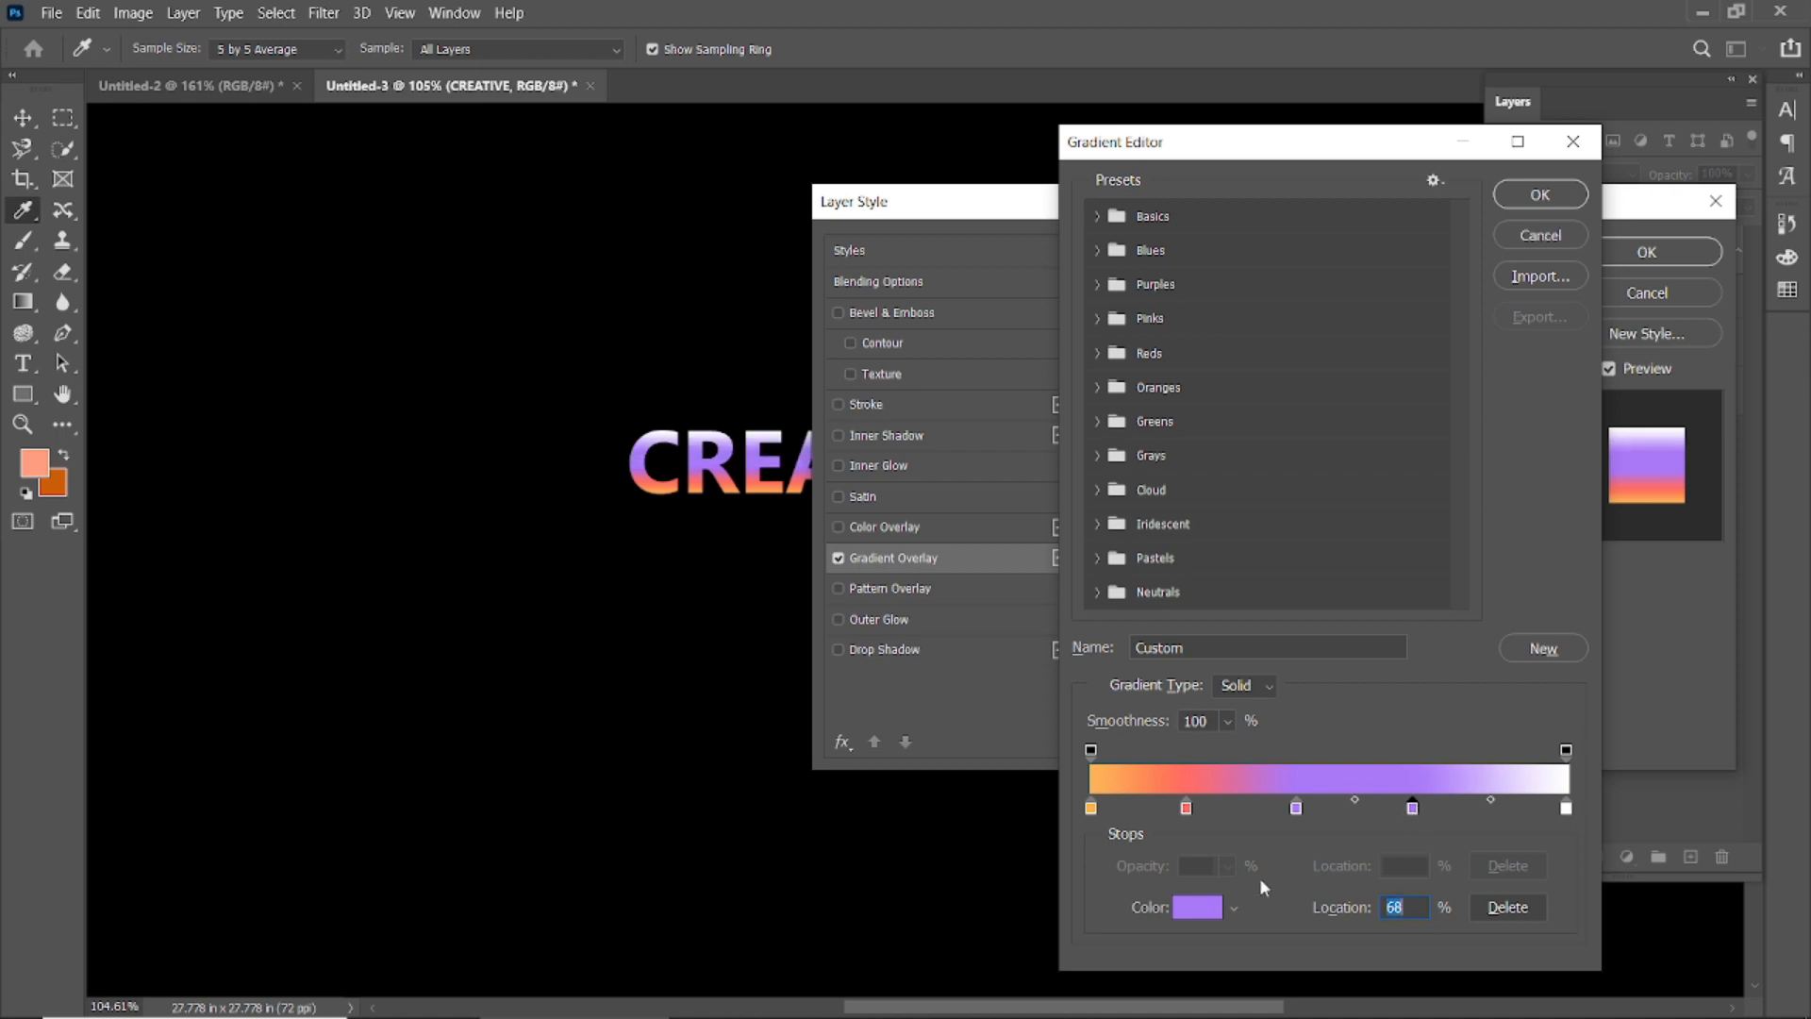
pyautogui.click(1194, 908)
pyautogui.write('118288')
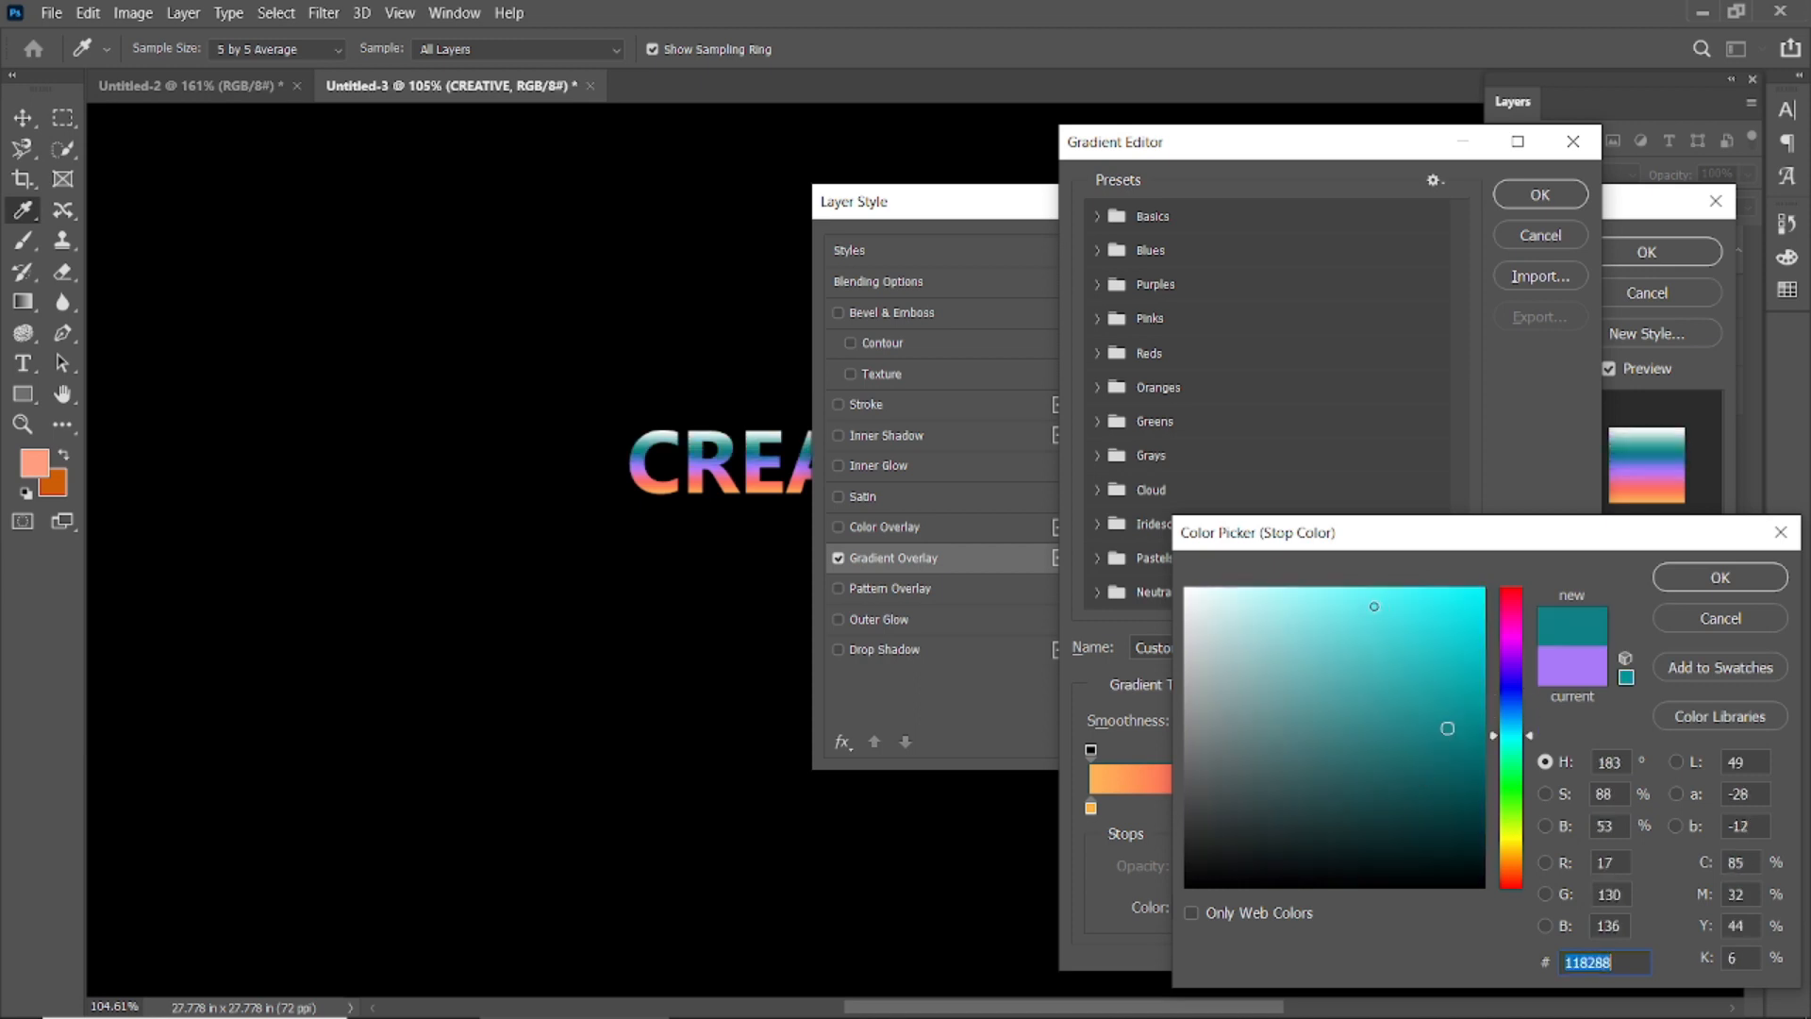
pyautogui.click(1343, 593)
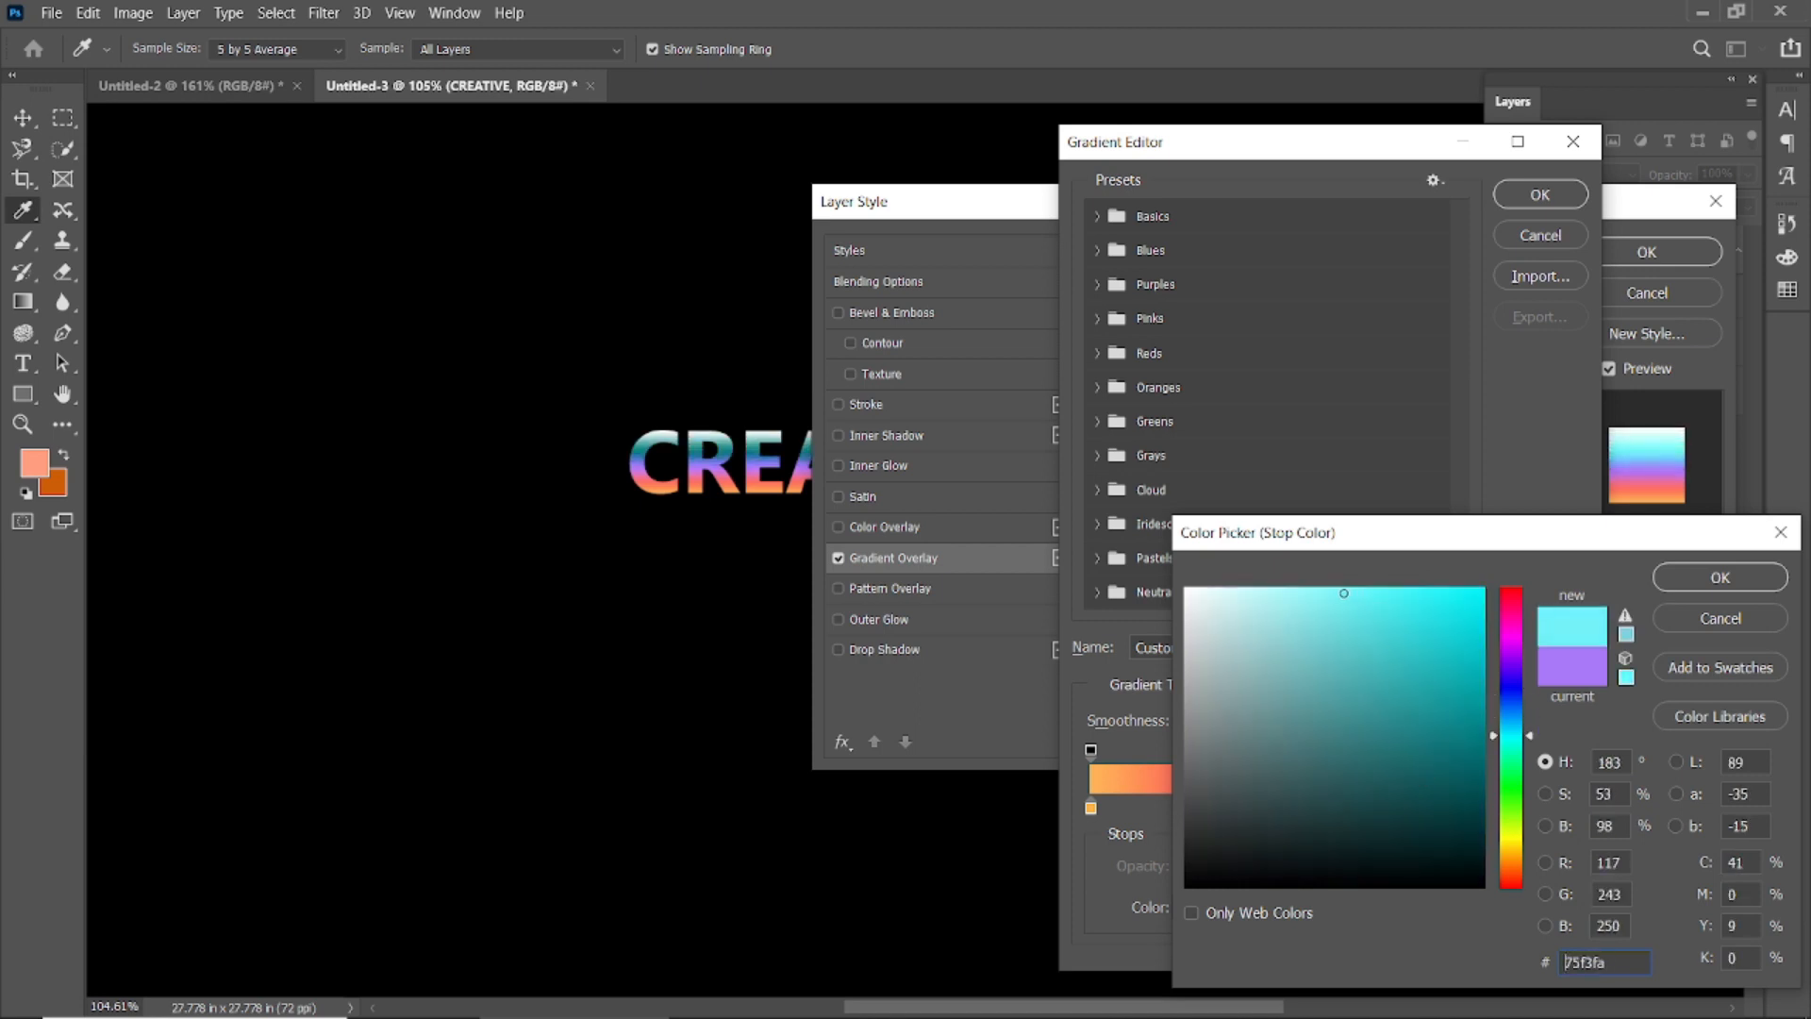
pyautogui.moveTo(1355, 594); pyautogui.dragTo(1355, 589)
pyautogui.click(1668, 578)
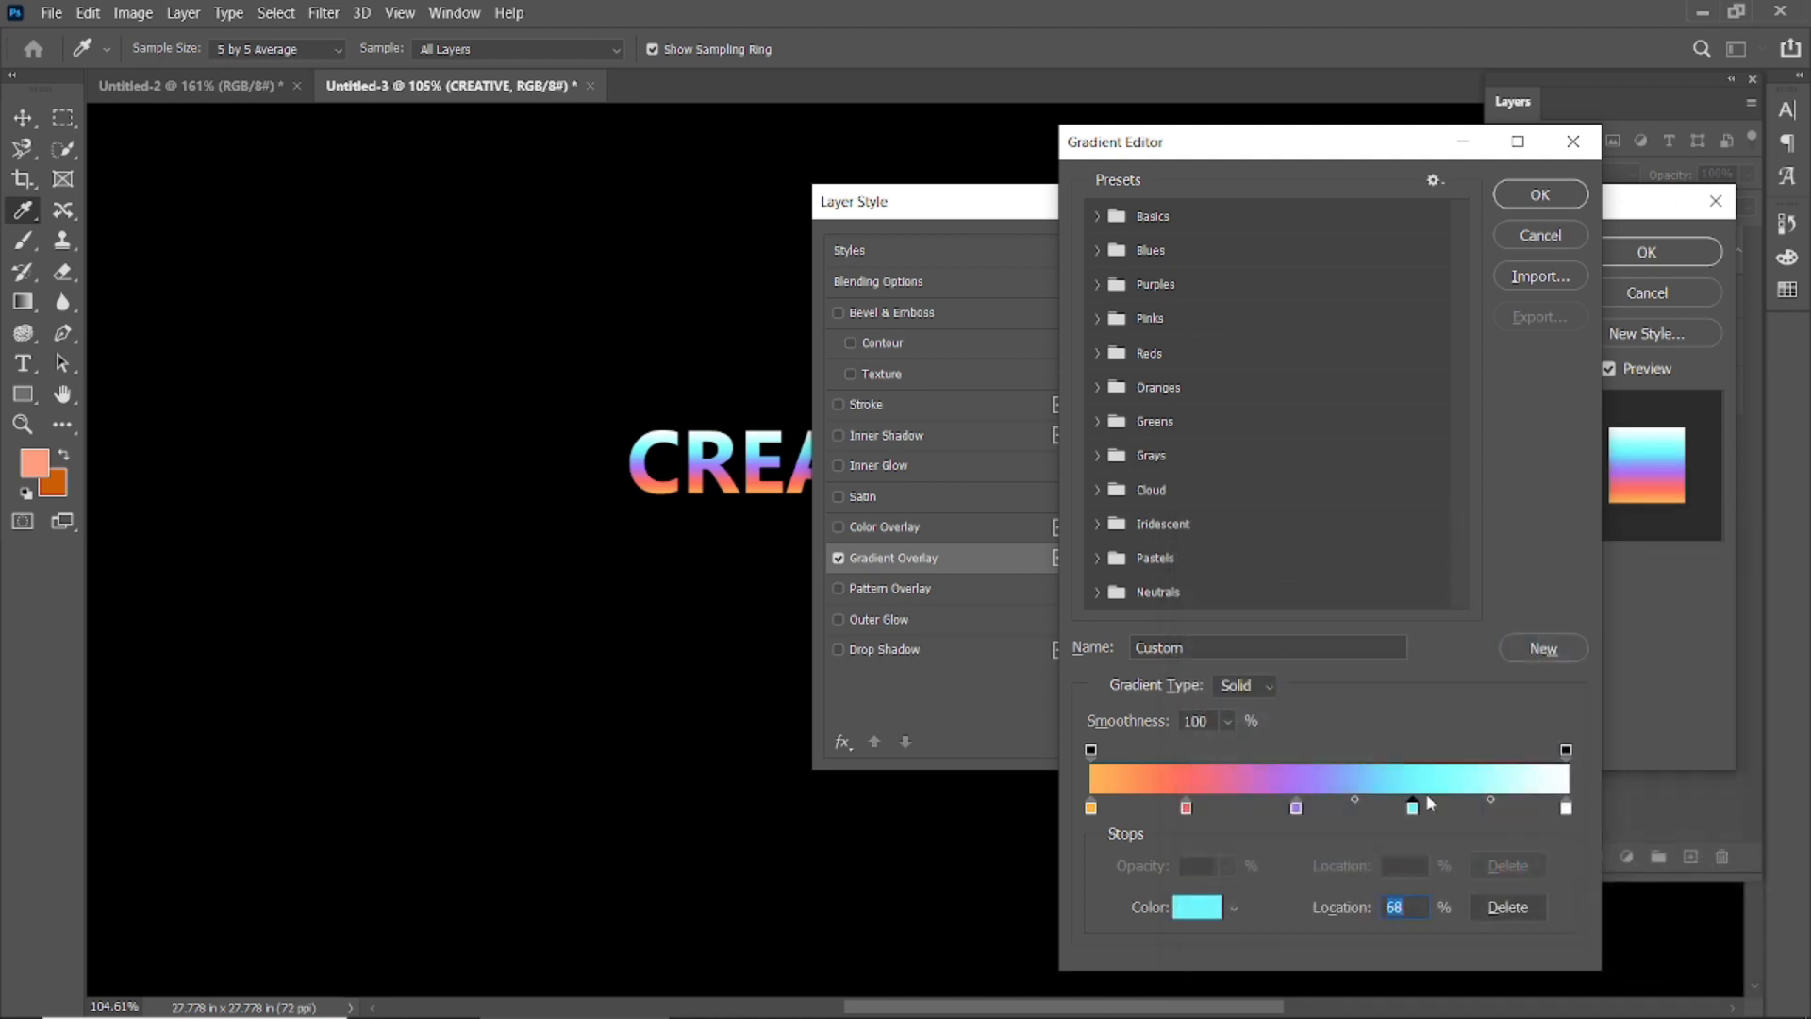
# Step: Set the white end stop of the gradient to salmon orange ff9572
pyautogui.click(1566, 809)
pyautogui.click(1196, 911)
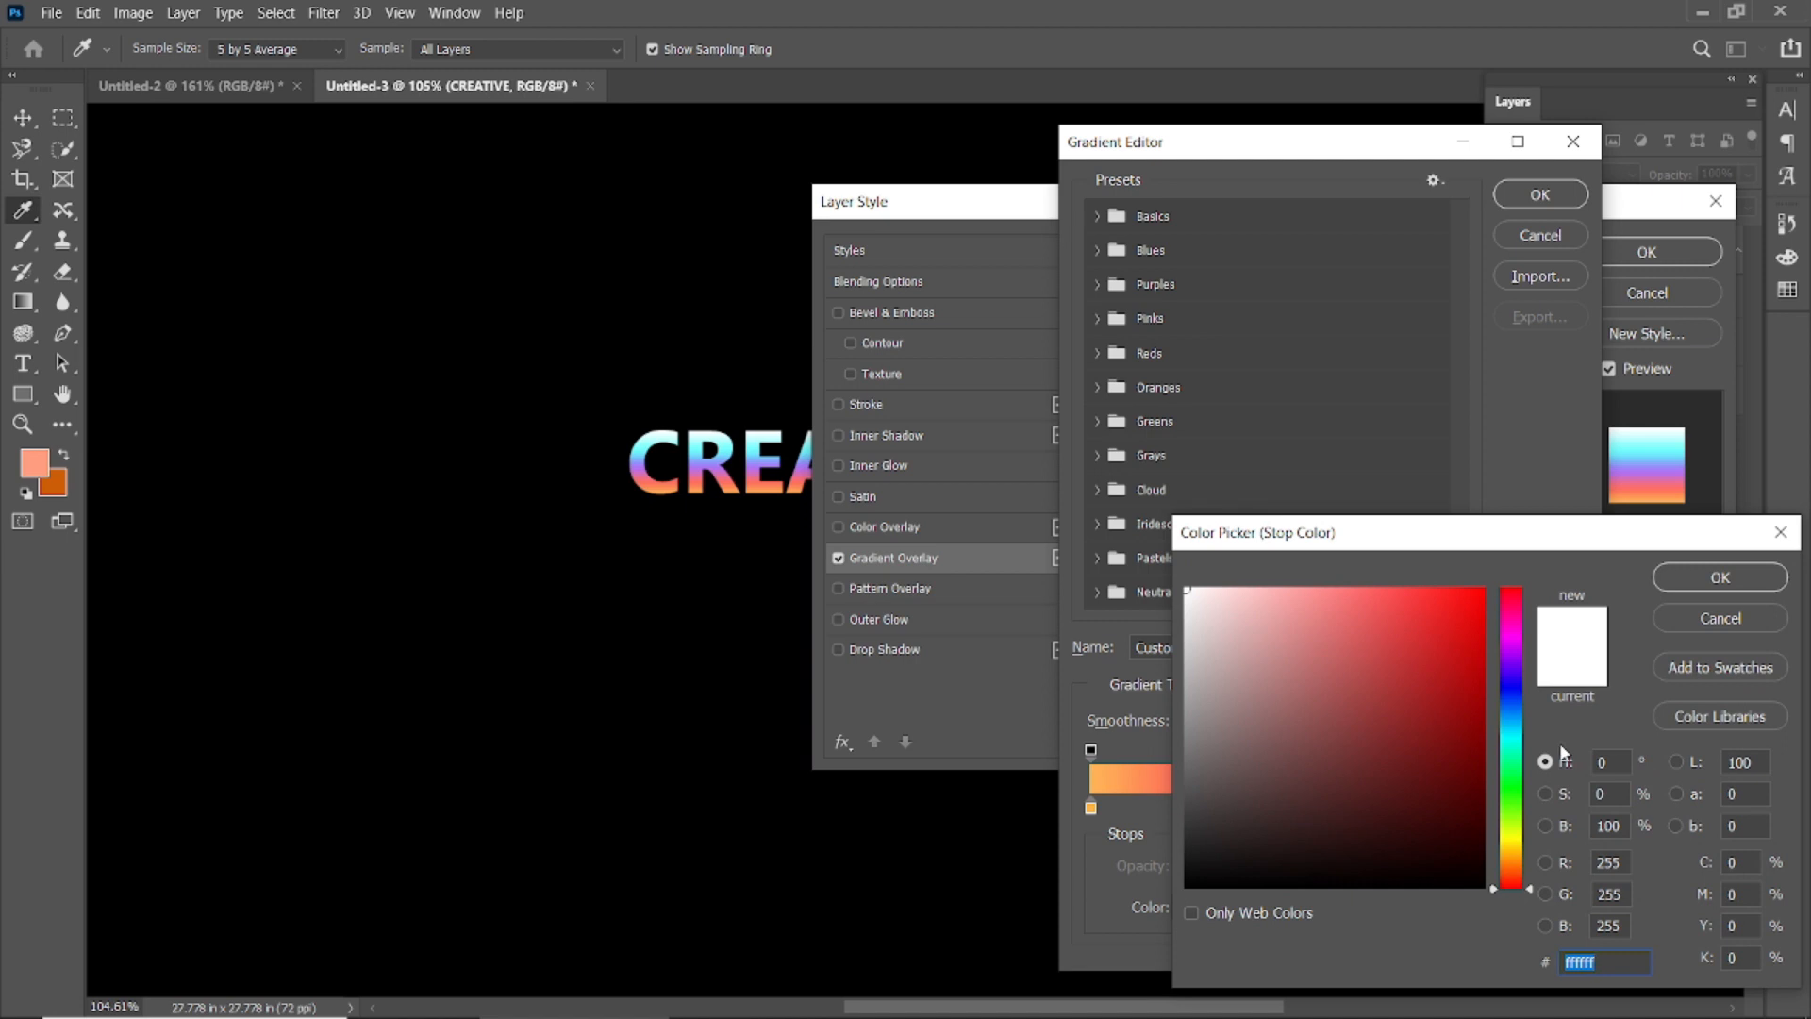
pyautogui.write('E18')
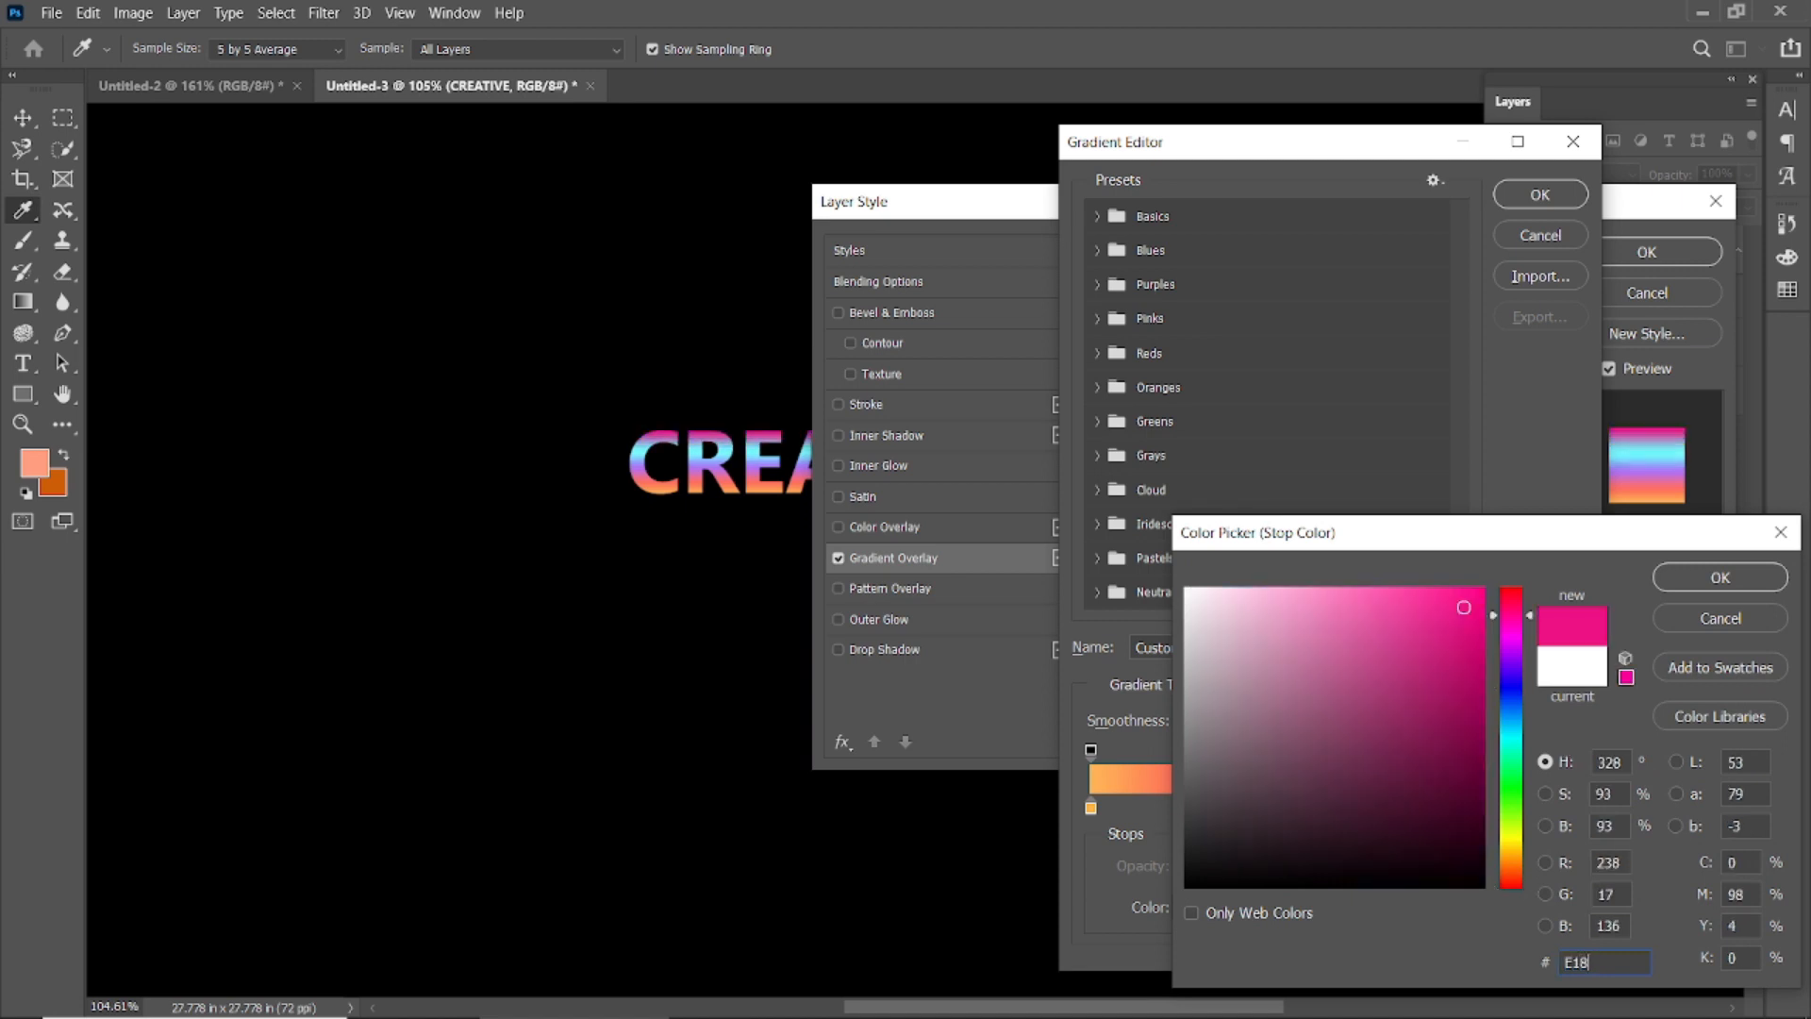
pyautogui.write('96')
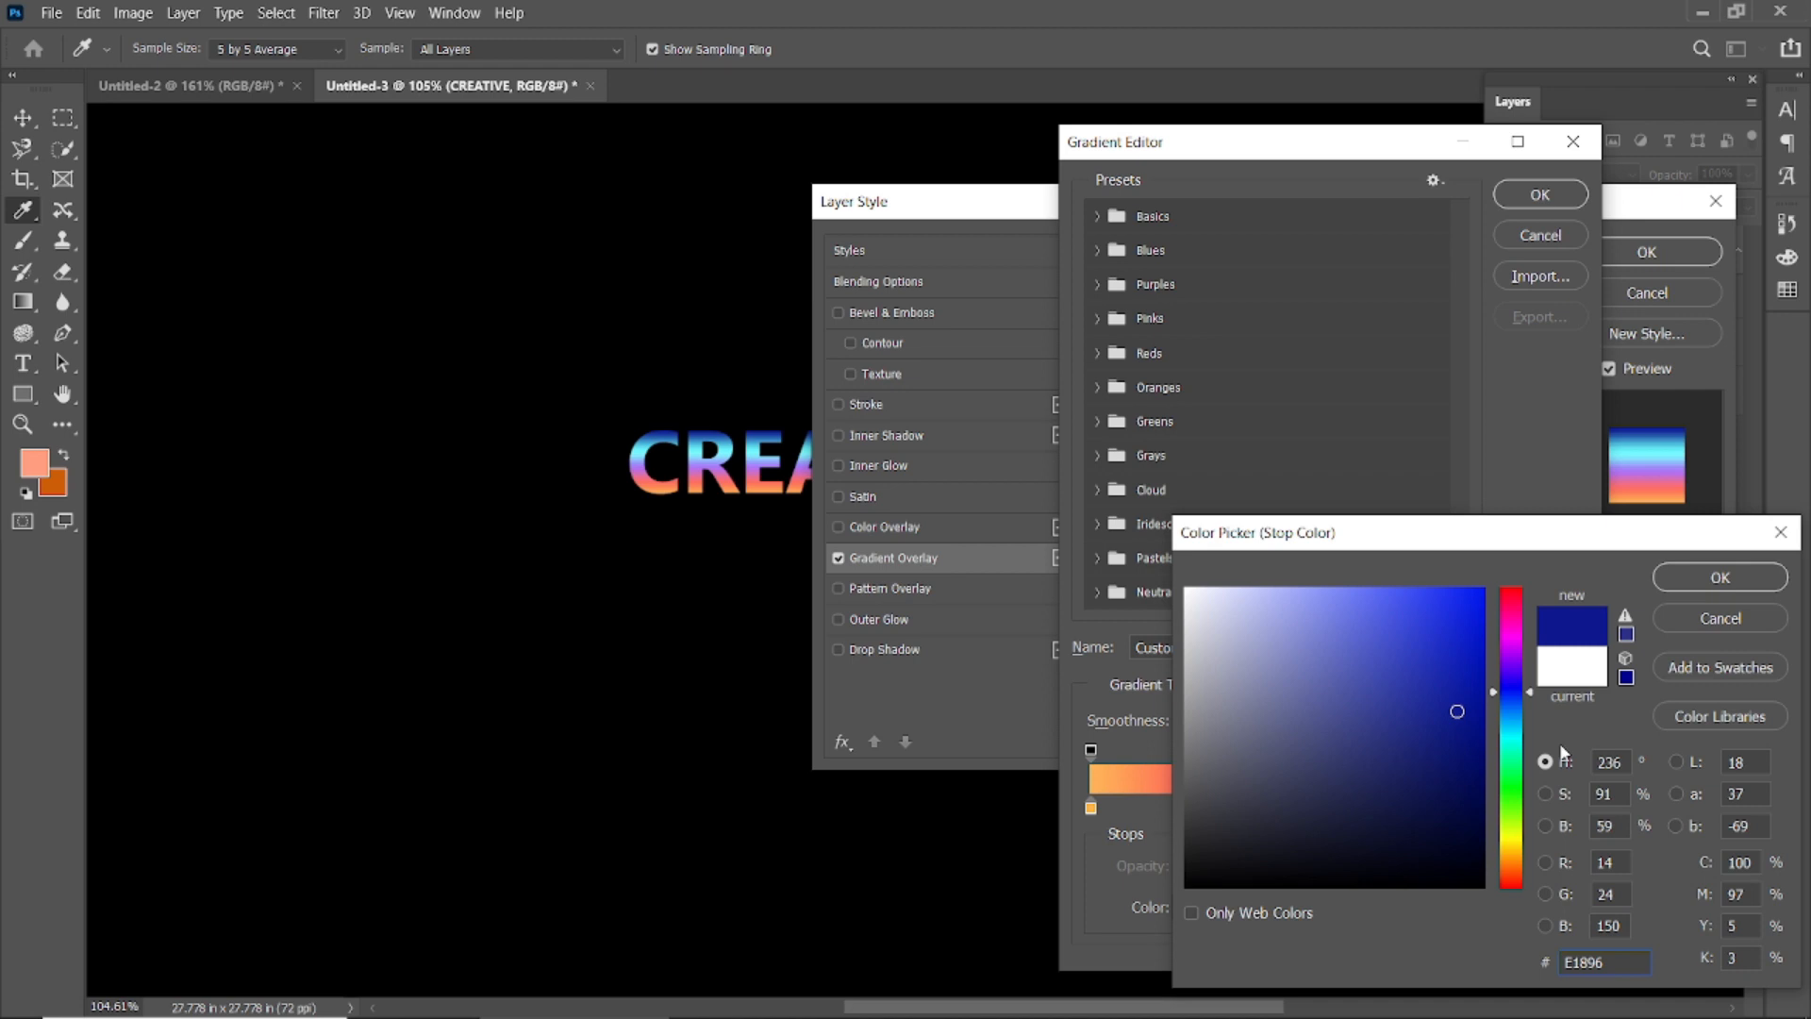
pyautogui.write('C')
pyautogui.click(1351, 589)
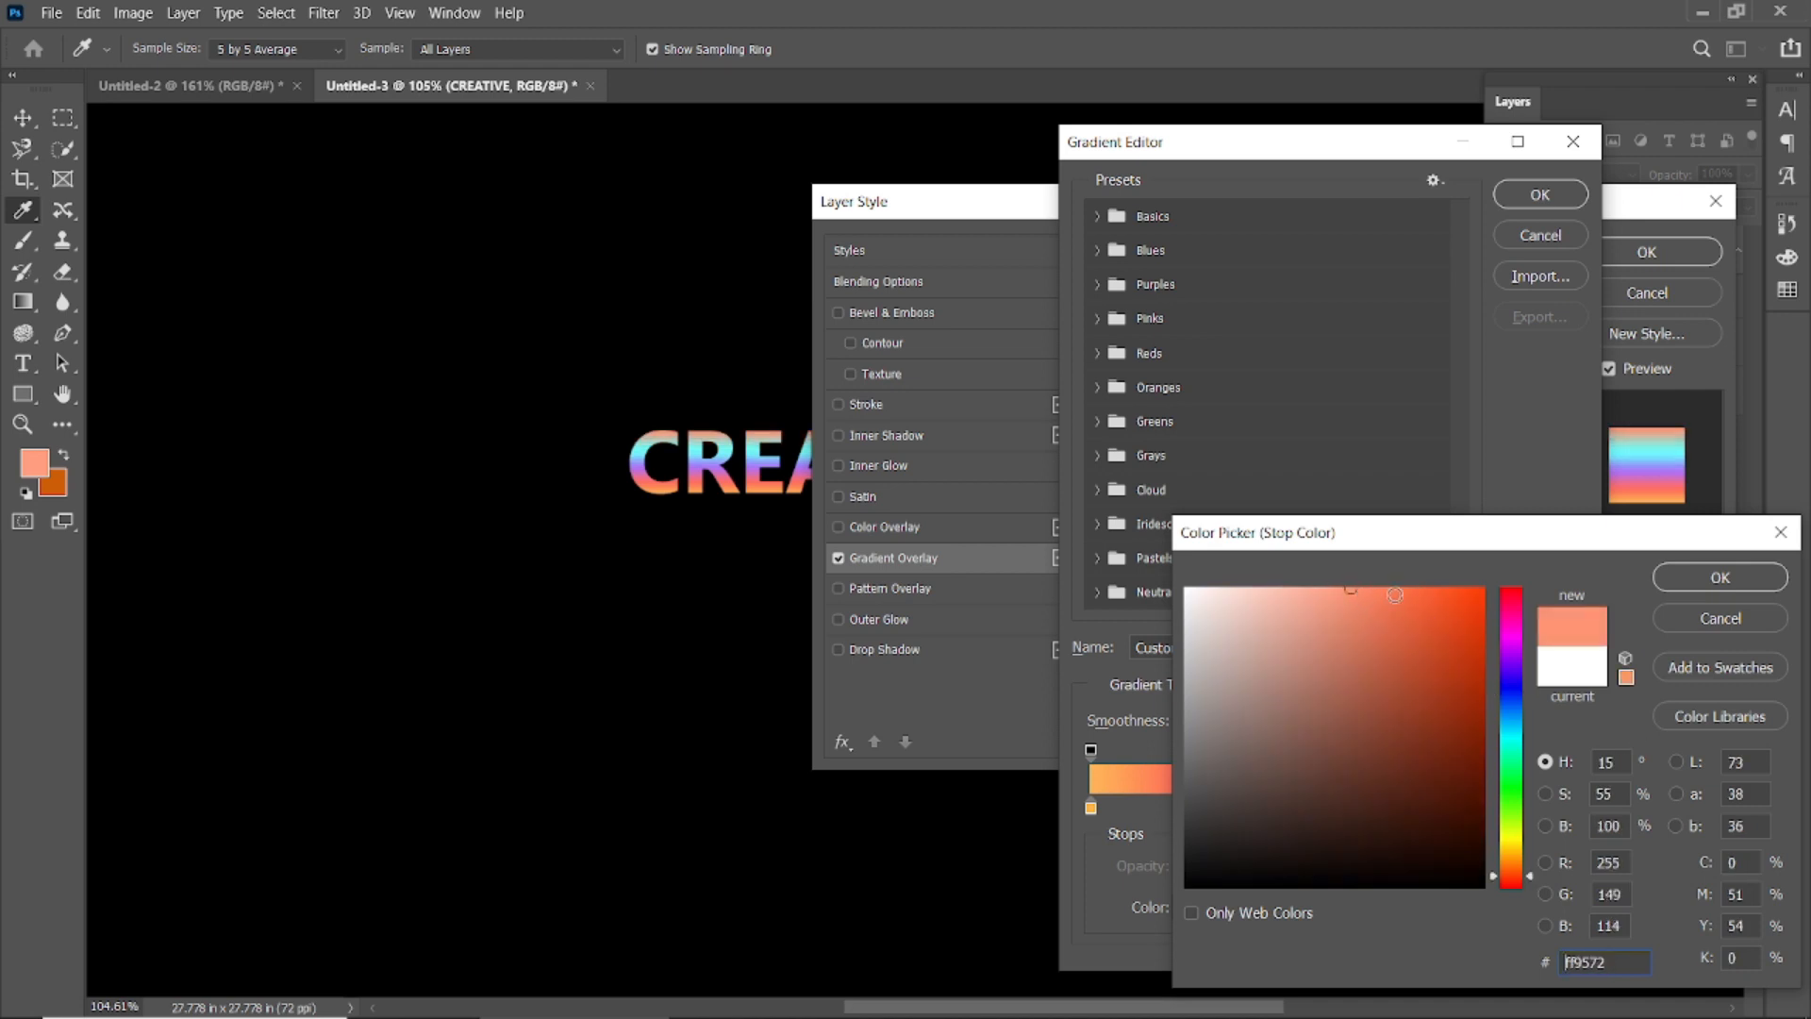
pyautogui.click(1721, 577)
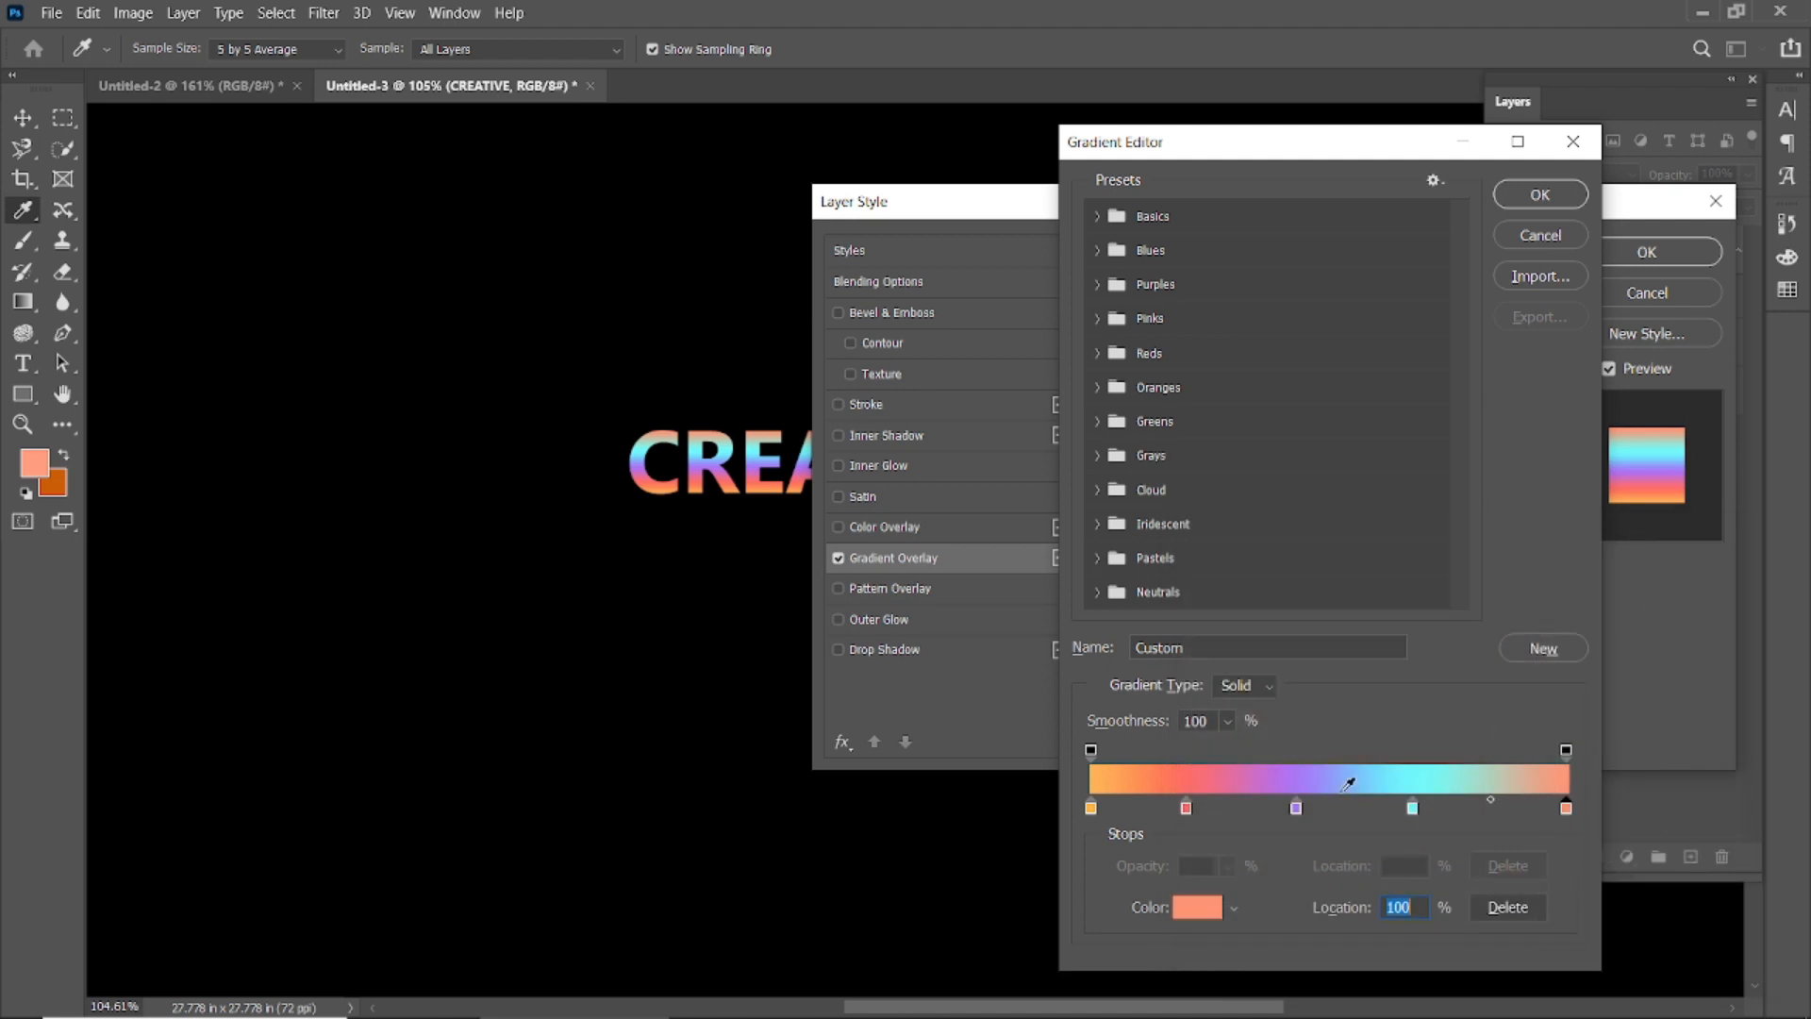
# Step: Reposition the coral stop to 25%, the purple stop to 47% and the cyan stop to 73%, and accept the gradient
pyautogui.moveTo(1414, 810); pyautogui.dragTo(1450, 816)
pyautogui.moveTo(1298, 813); pyautogui.dragTo(1313, 814)
pyautogui.moveTo(1187, 811); pyautogui.dragTo(1321, 813)
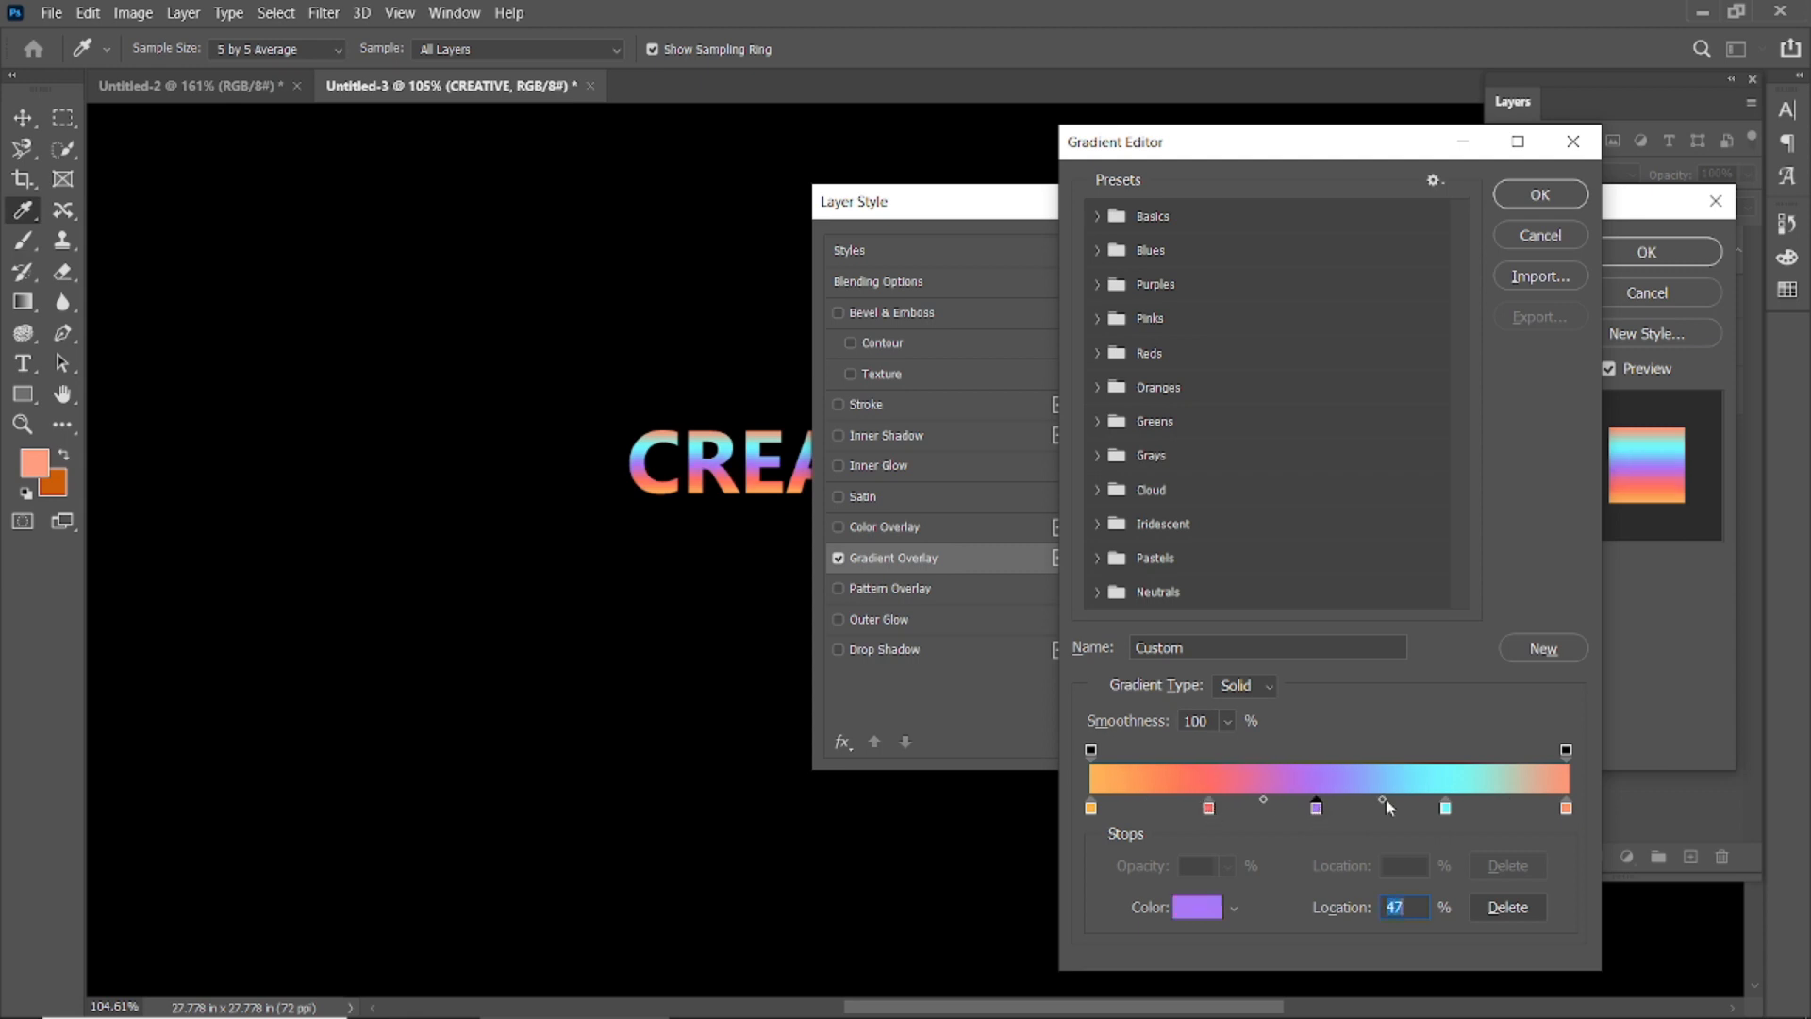
pyautogui.click(1445, 808)
pyautogui.click(1209, 808)
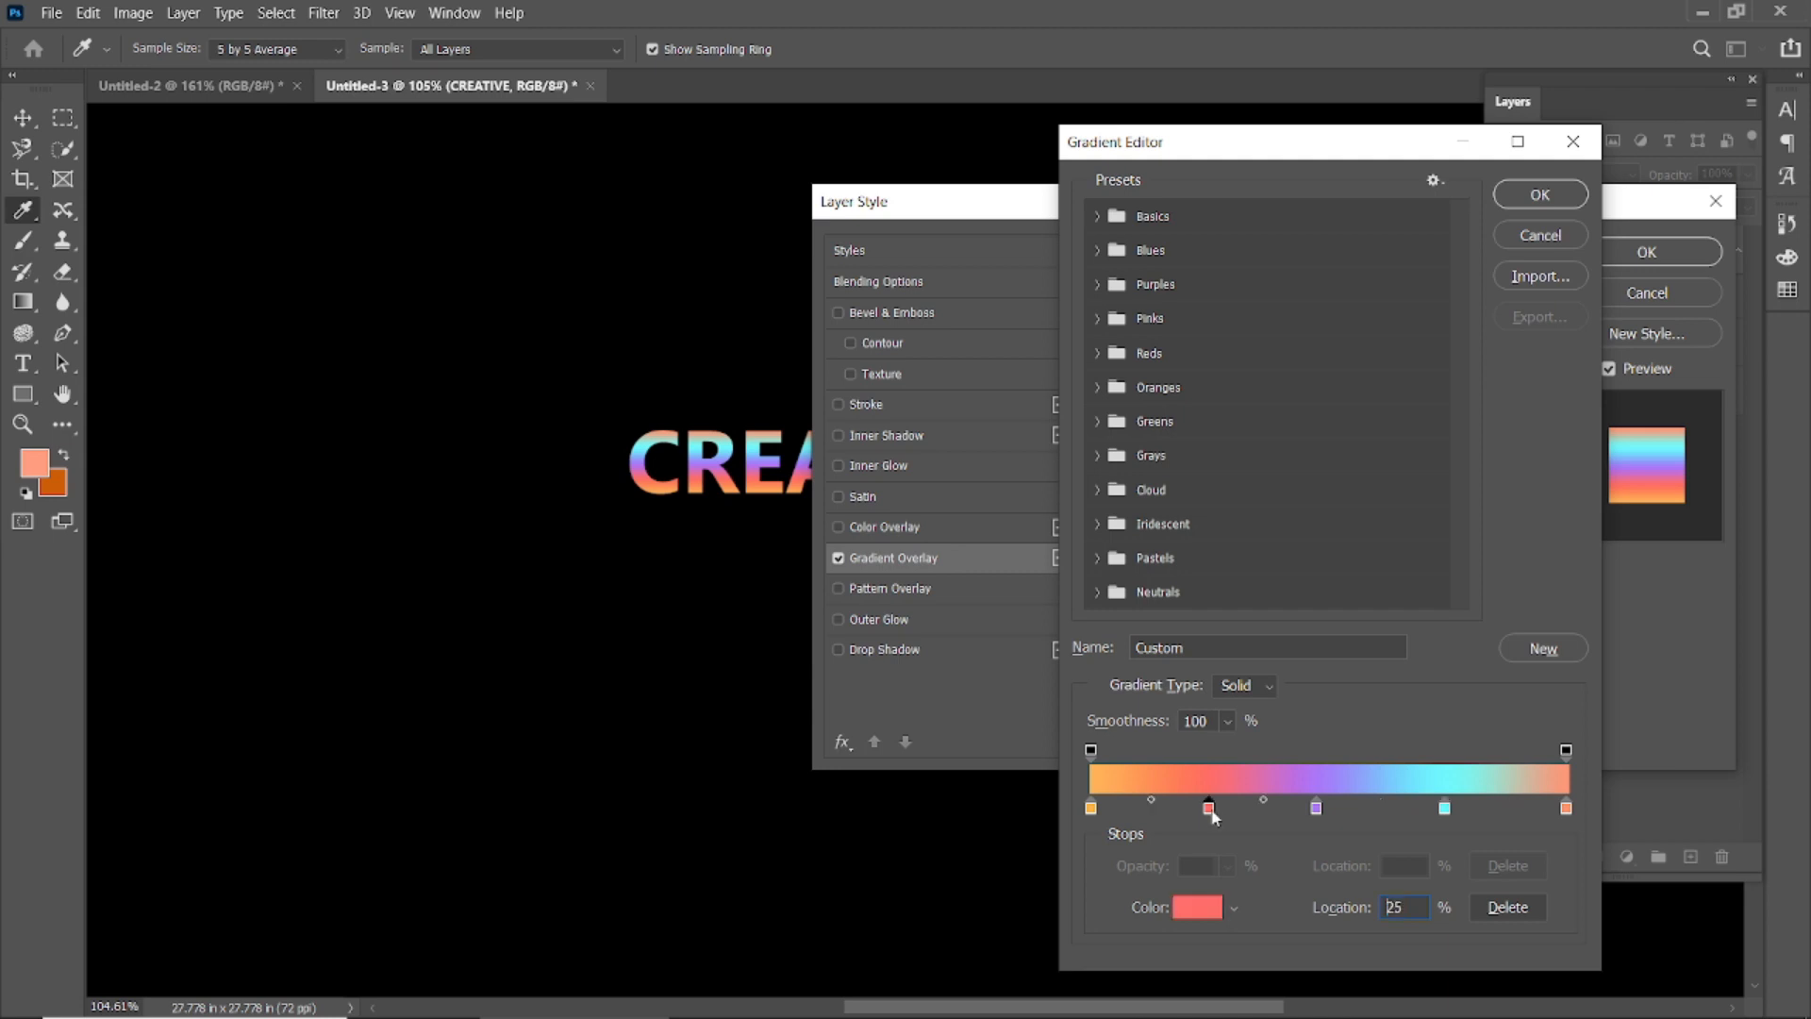
pyautogui.click(1444, 811)
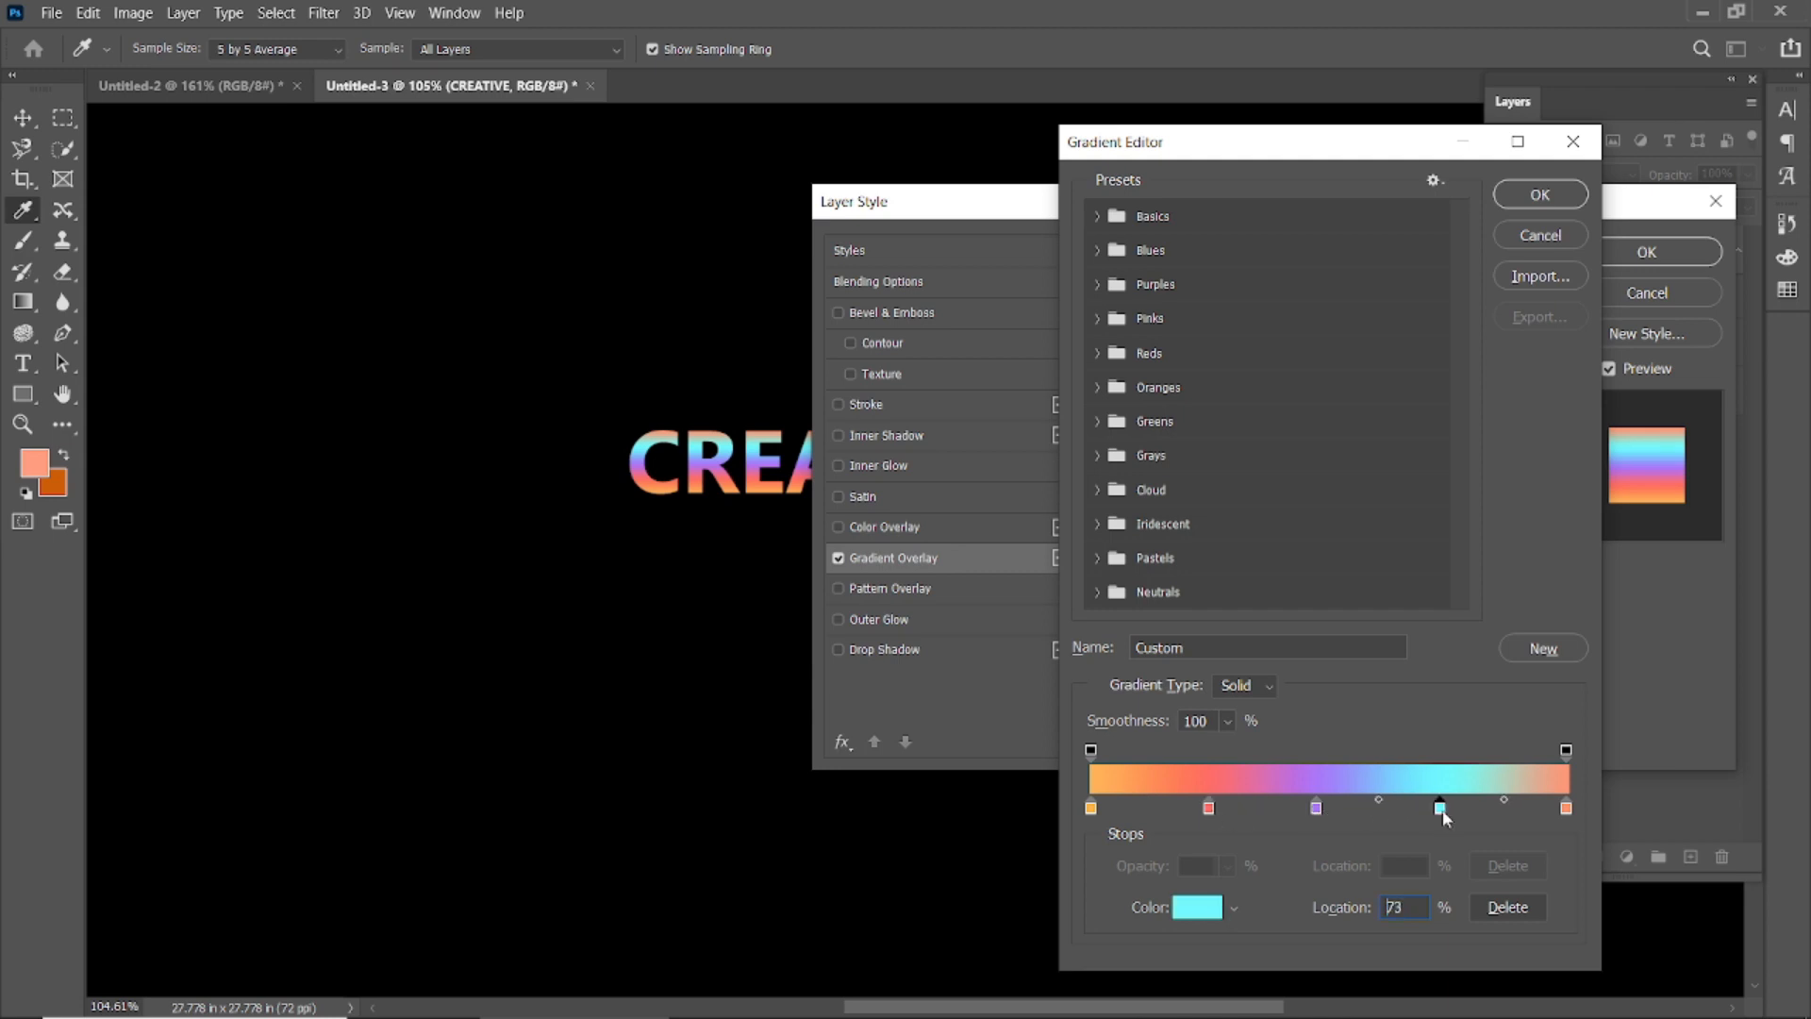
pyautogui.click(1528, 200)
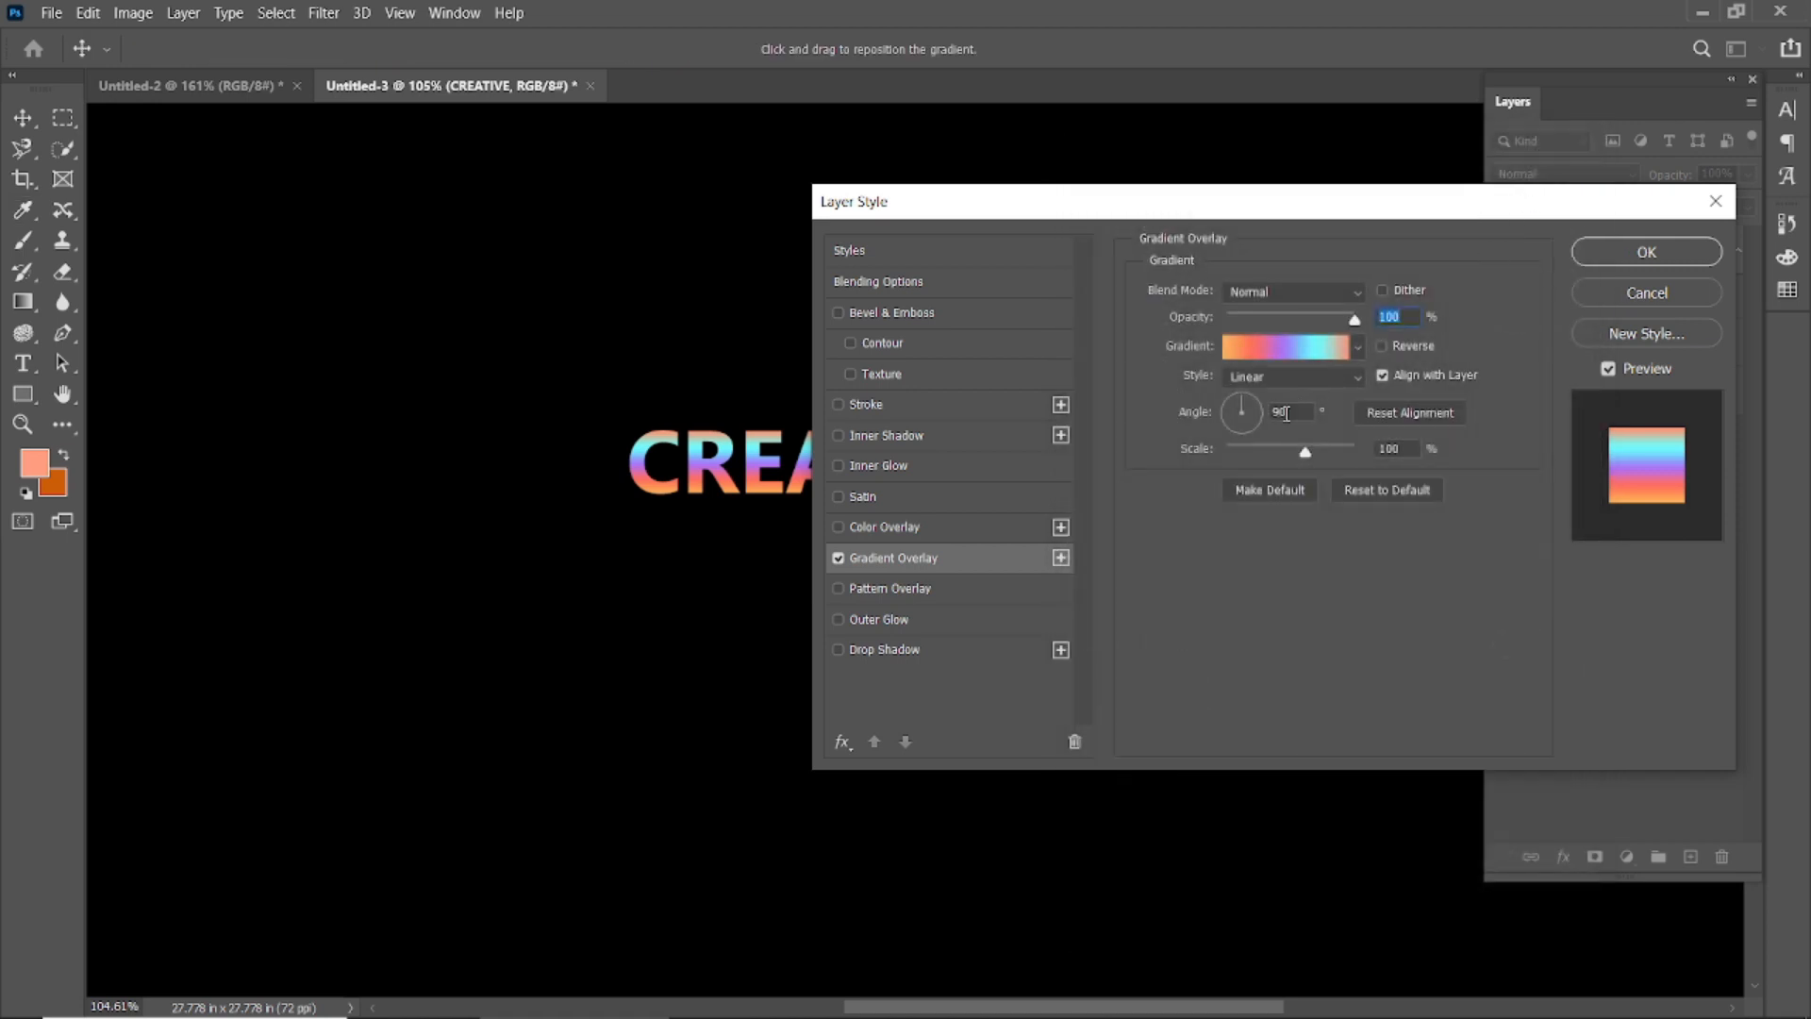
# Step: Set the Gradient Overlay to a -2° angle, 127% scale and Linear style, and apply the layer style
pyautogui.click(1281, 412)
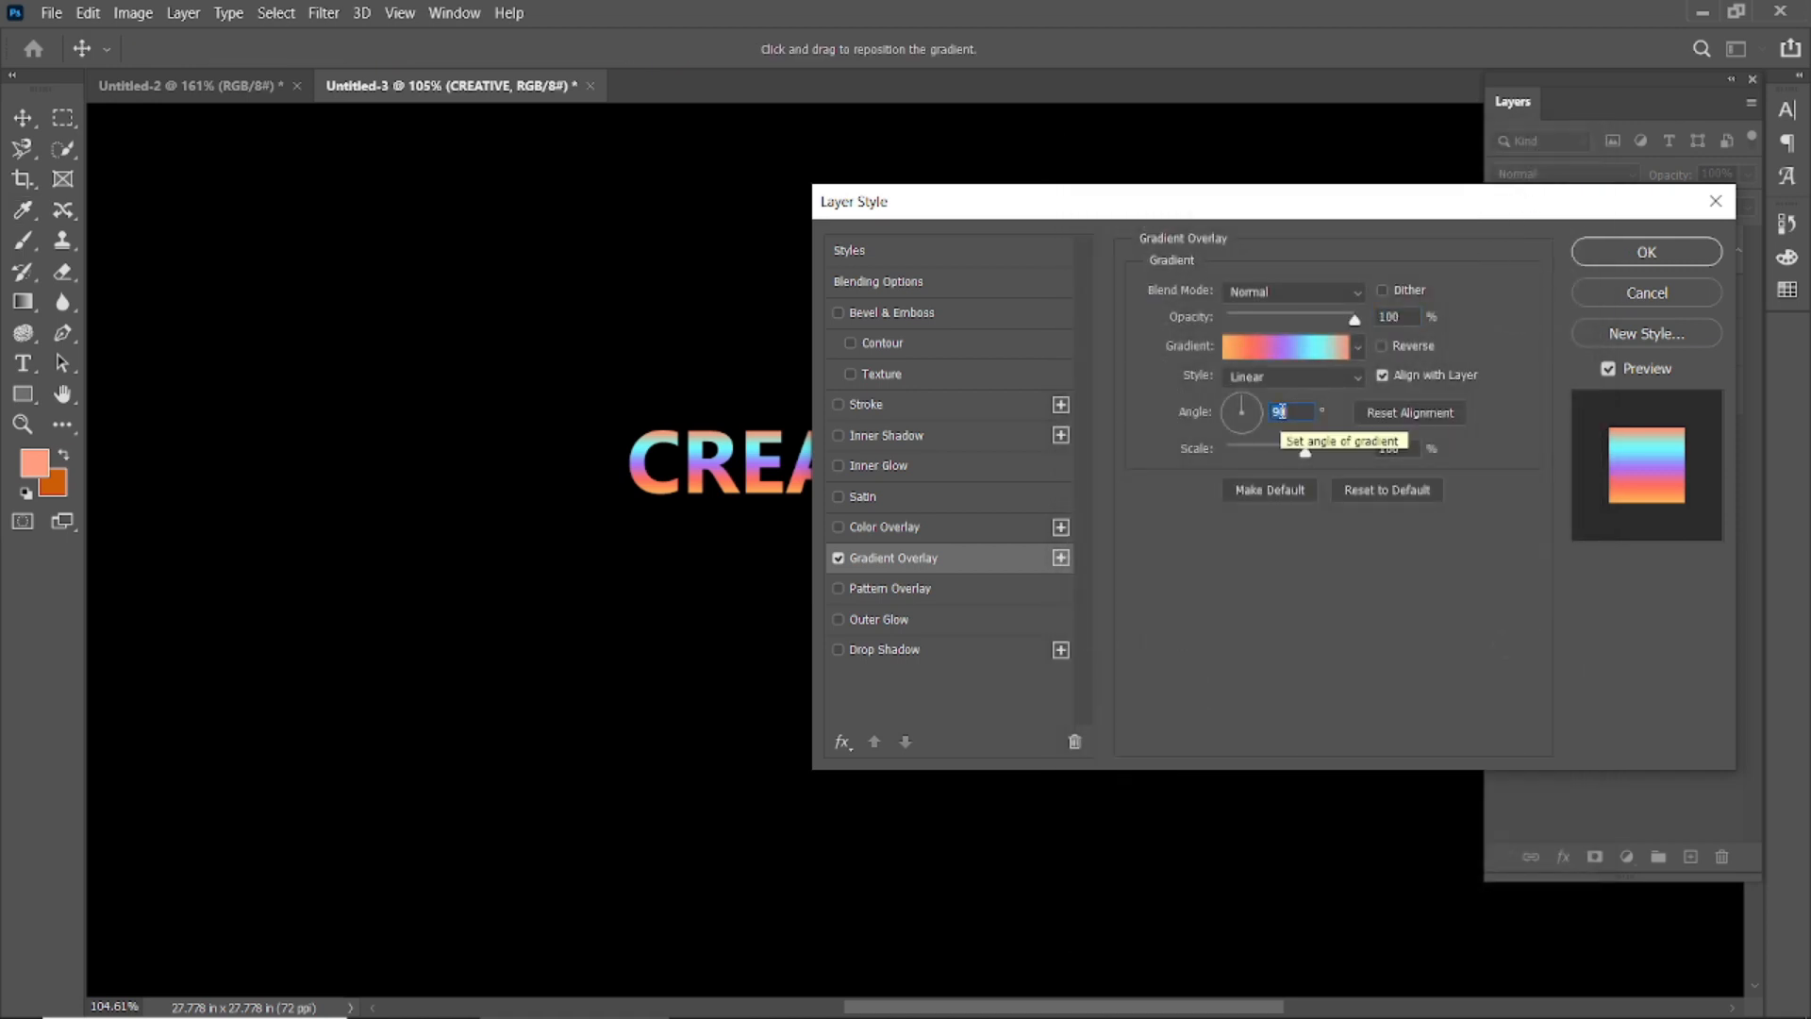
pyautogui.write('-2')
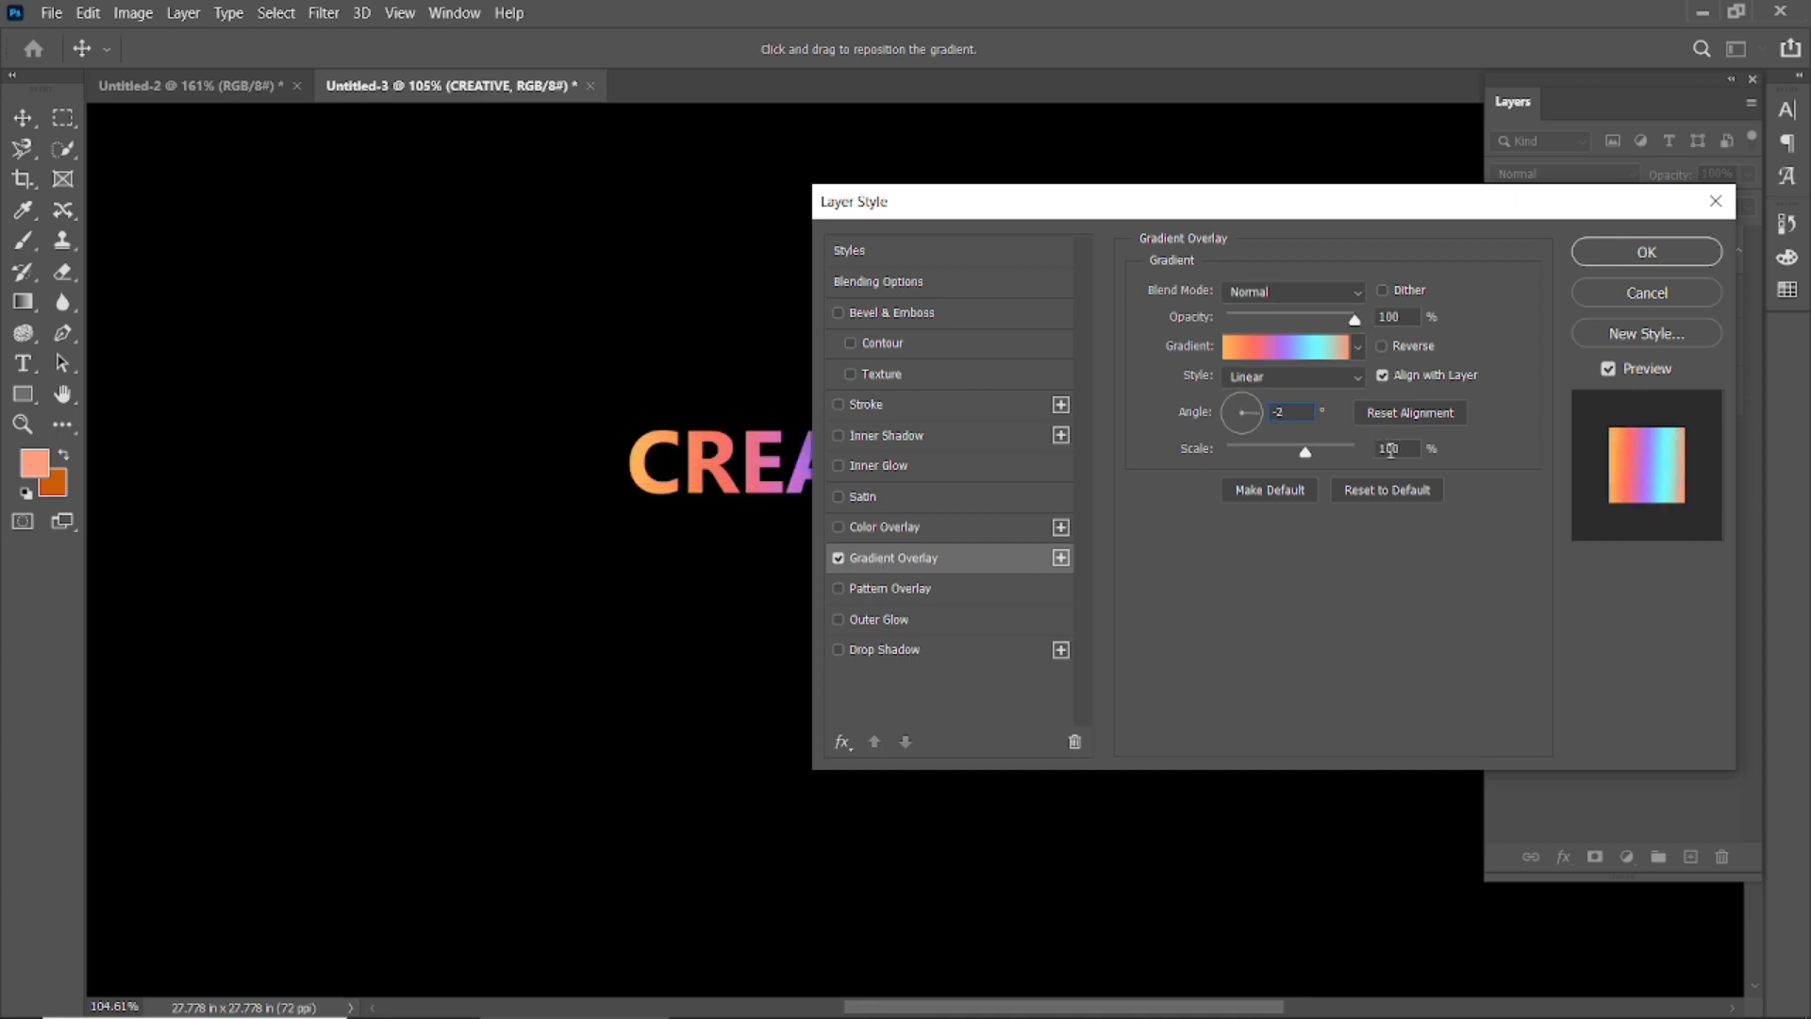
pyautogui.write('127')
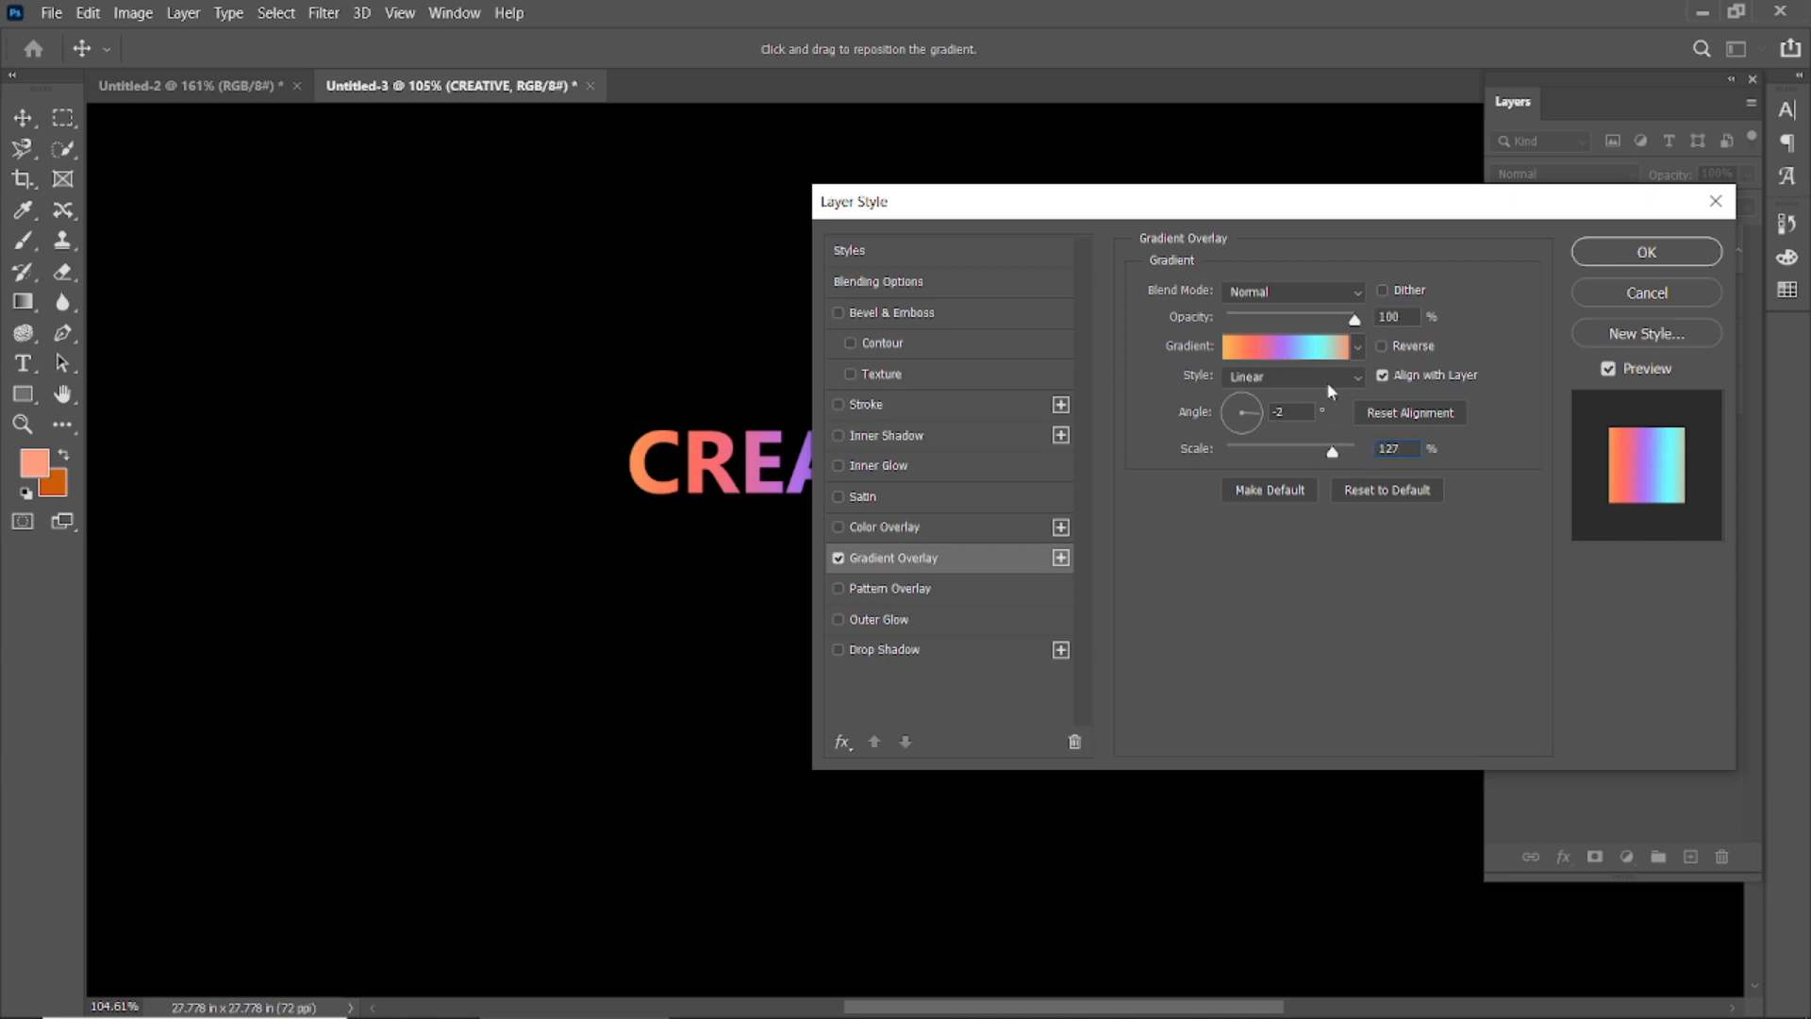
pyautogui.click(1358, 379)
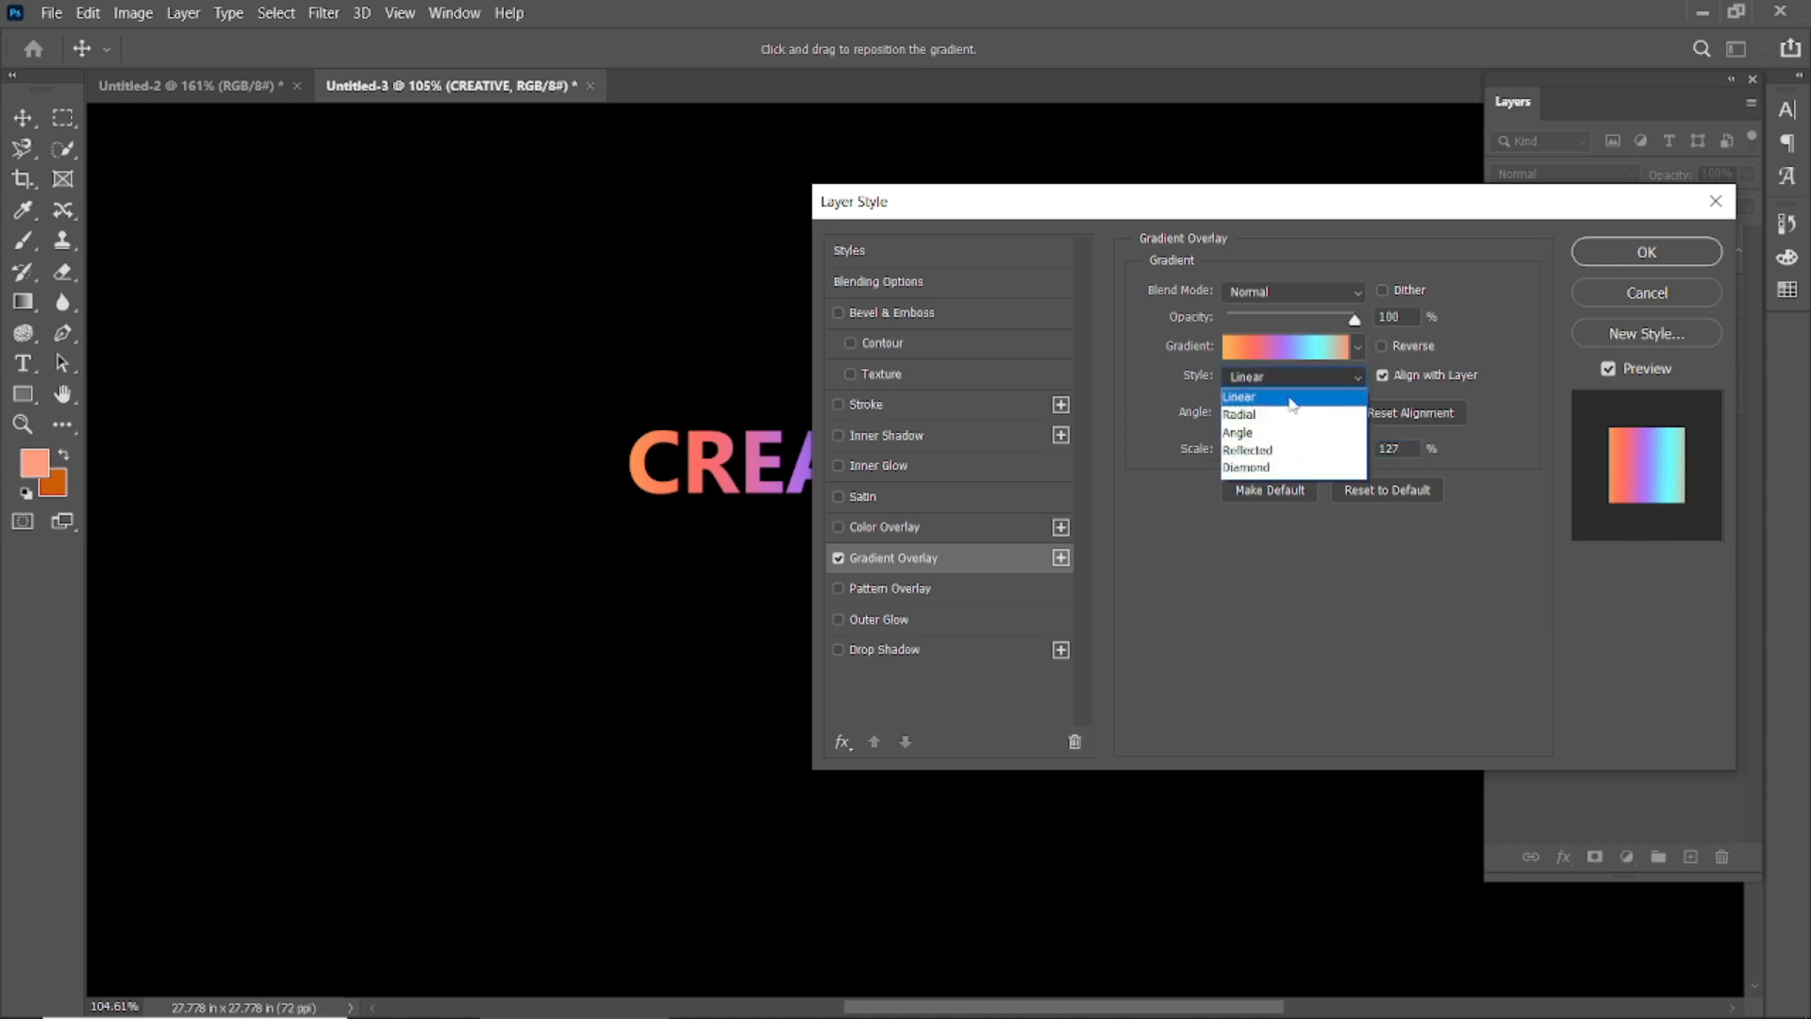
pyautogui.click(1301, 397)
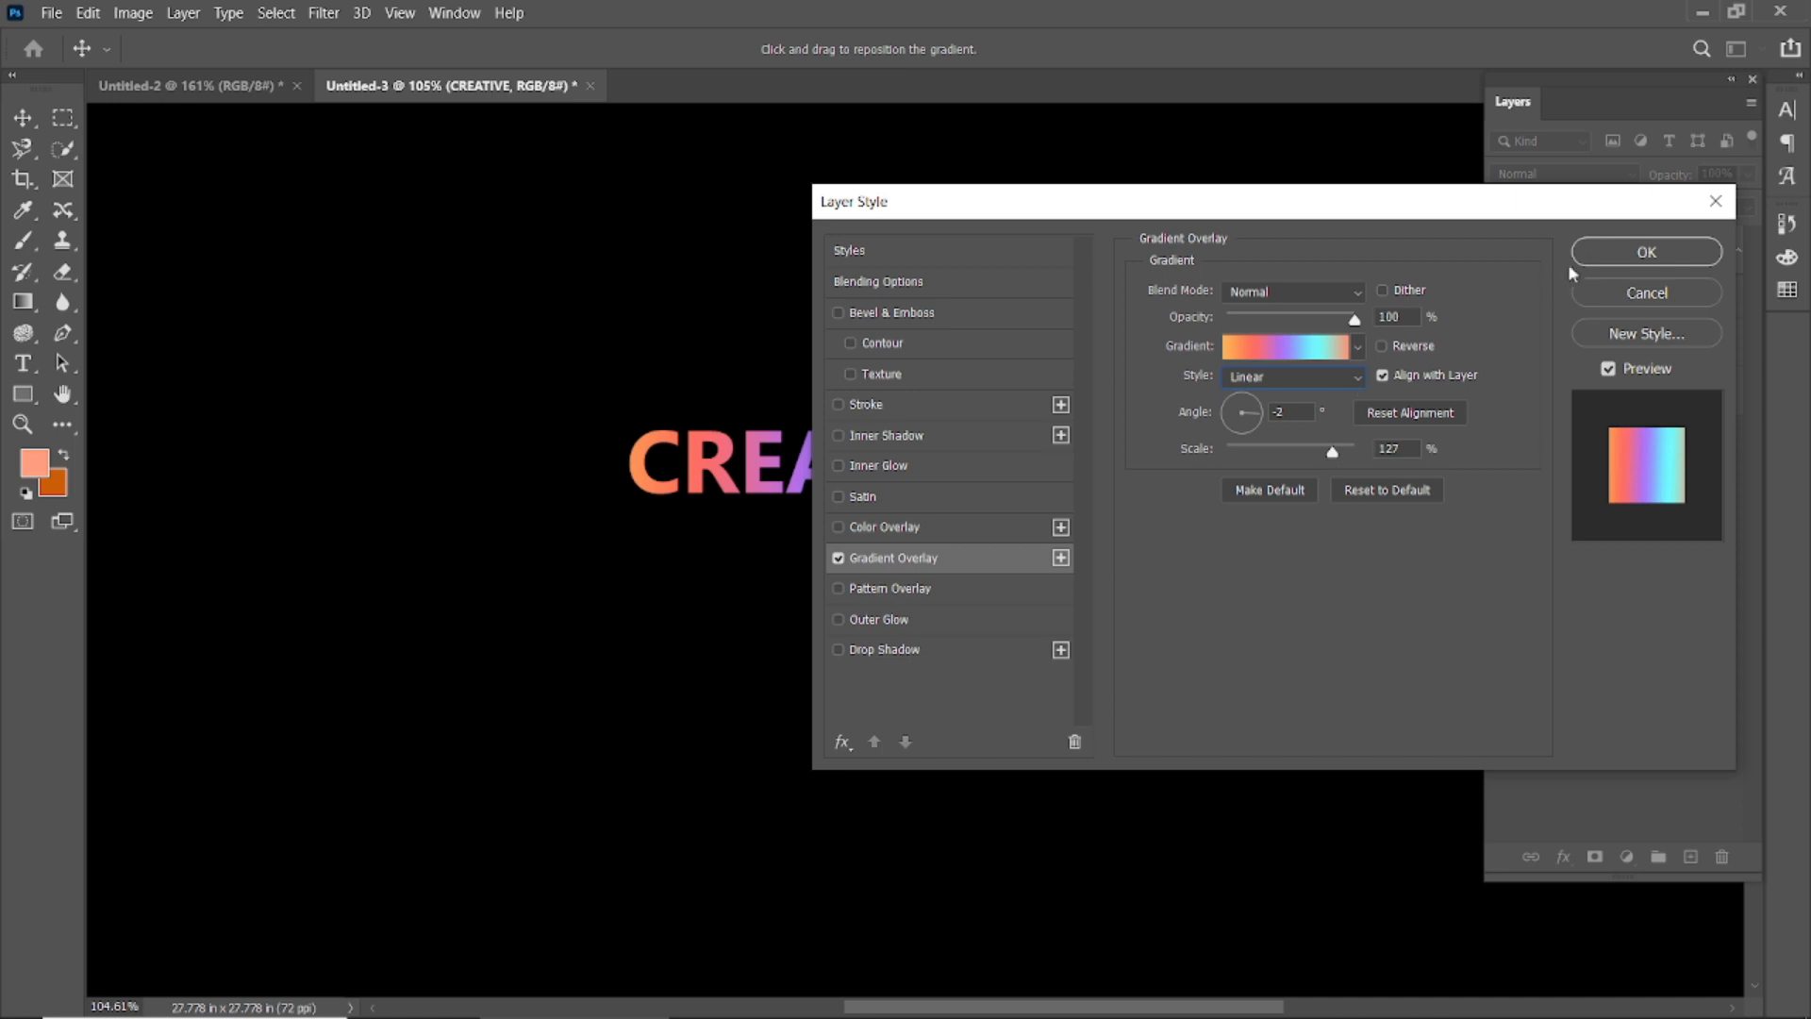
pyautogui.click(1660, 253)
# Step: Select the lower half of the CREATIVE text with the Rectangular Marquee and copy it to a new layer
pyautogui.click(1159, 518)
pyautogui.click(1003, 471)
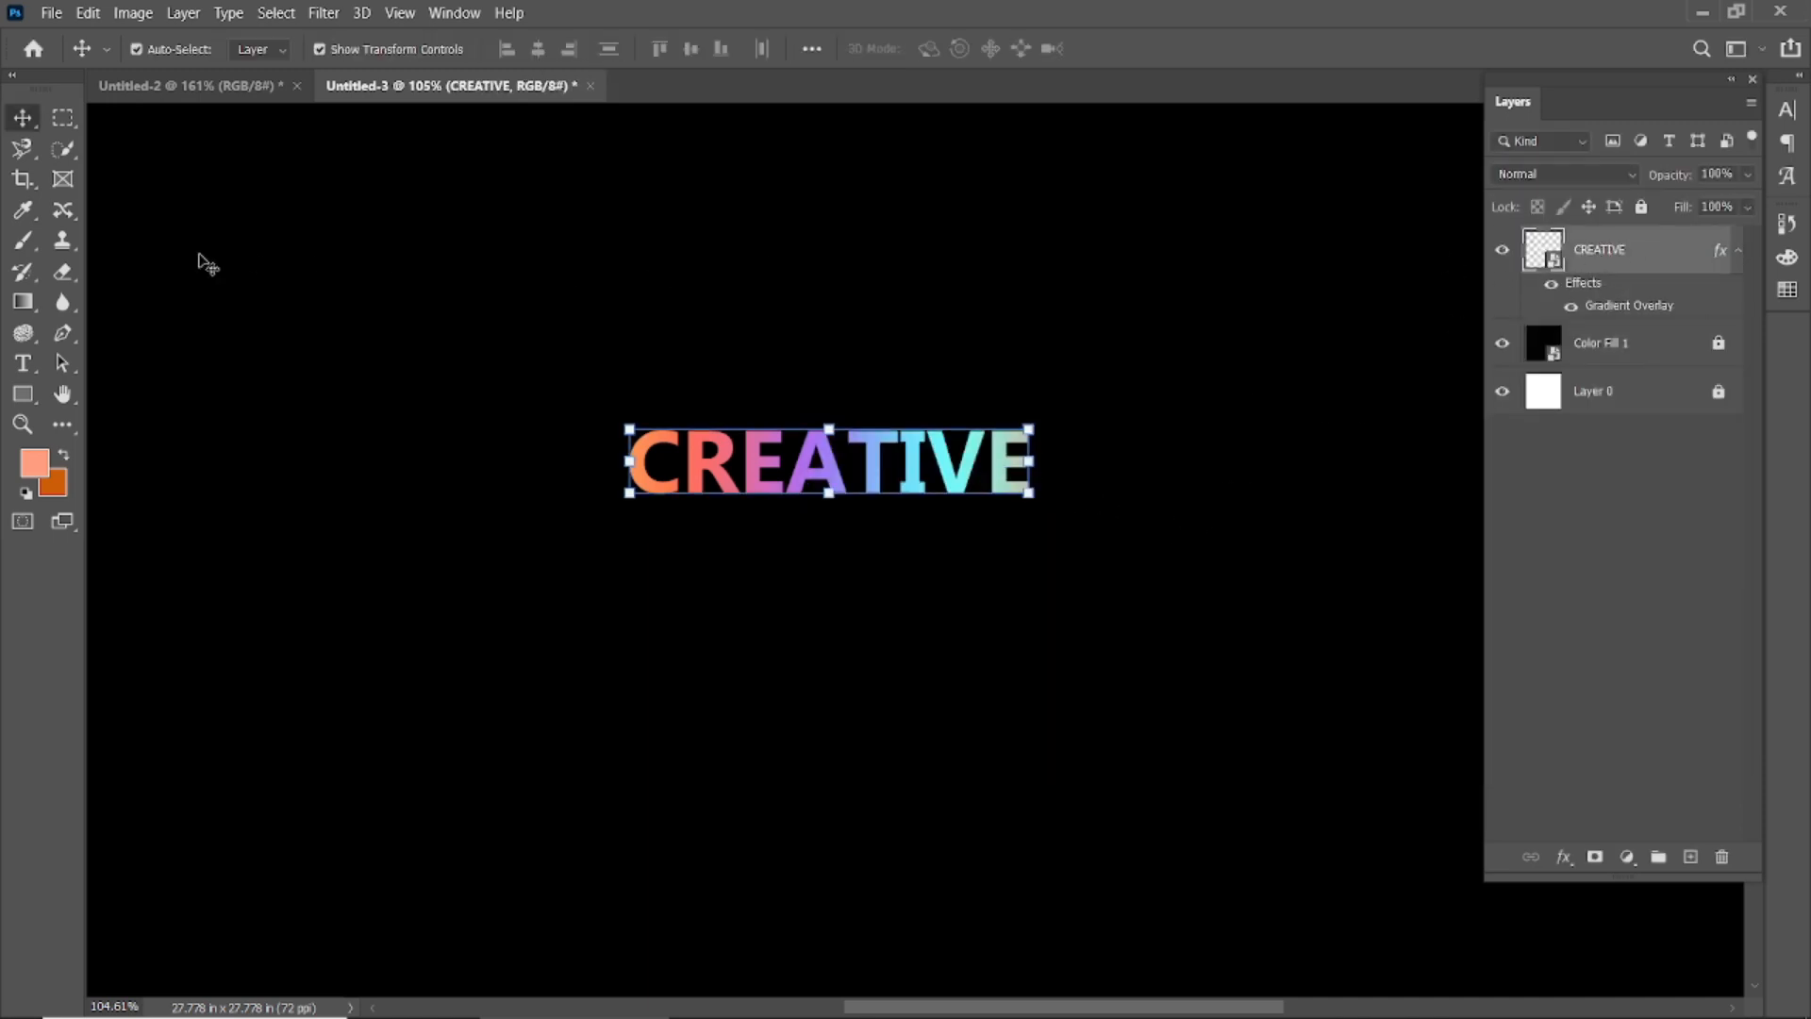
pyautogui.click(62, 117)
pyautogui.moveTo(589, 464); pyautogui.dragTo(1091, 557)
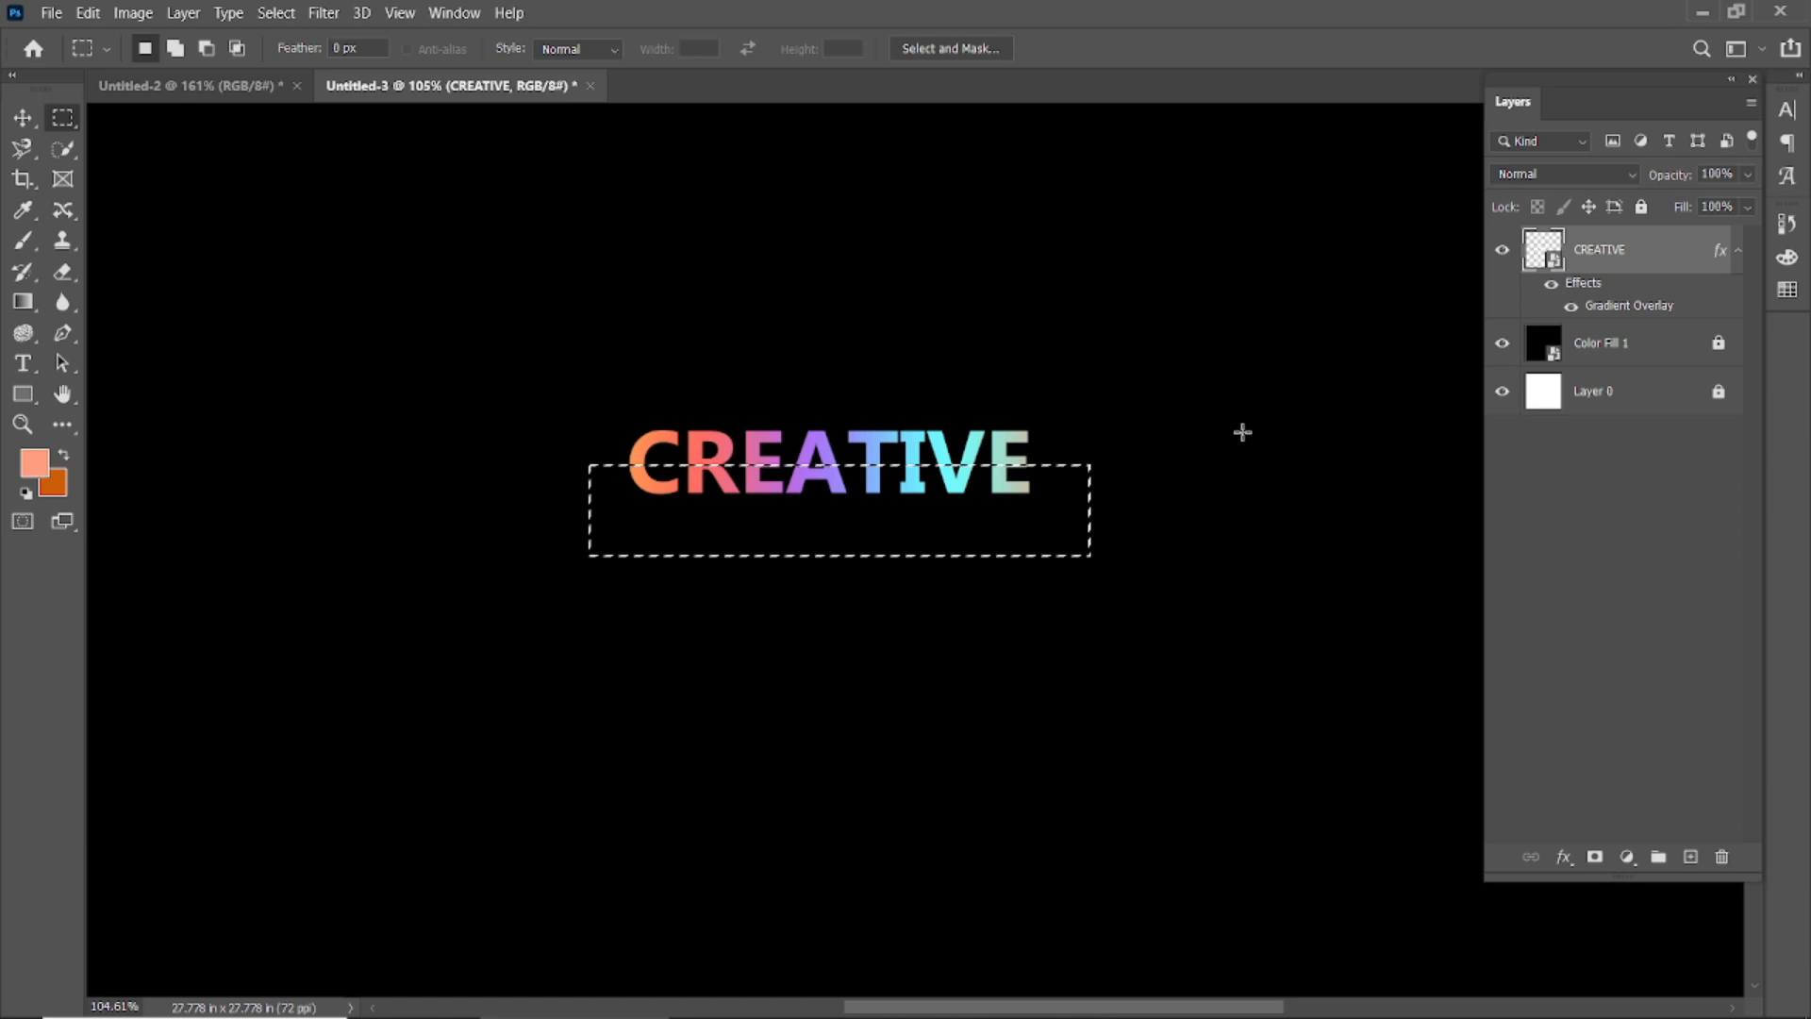
pyautogui.hotkey('ctrl', 'j')
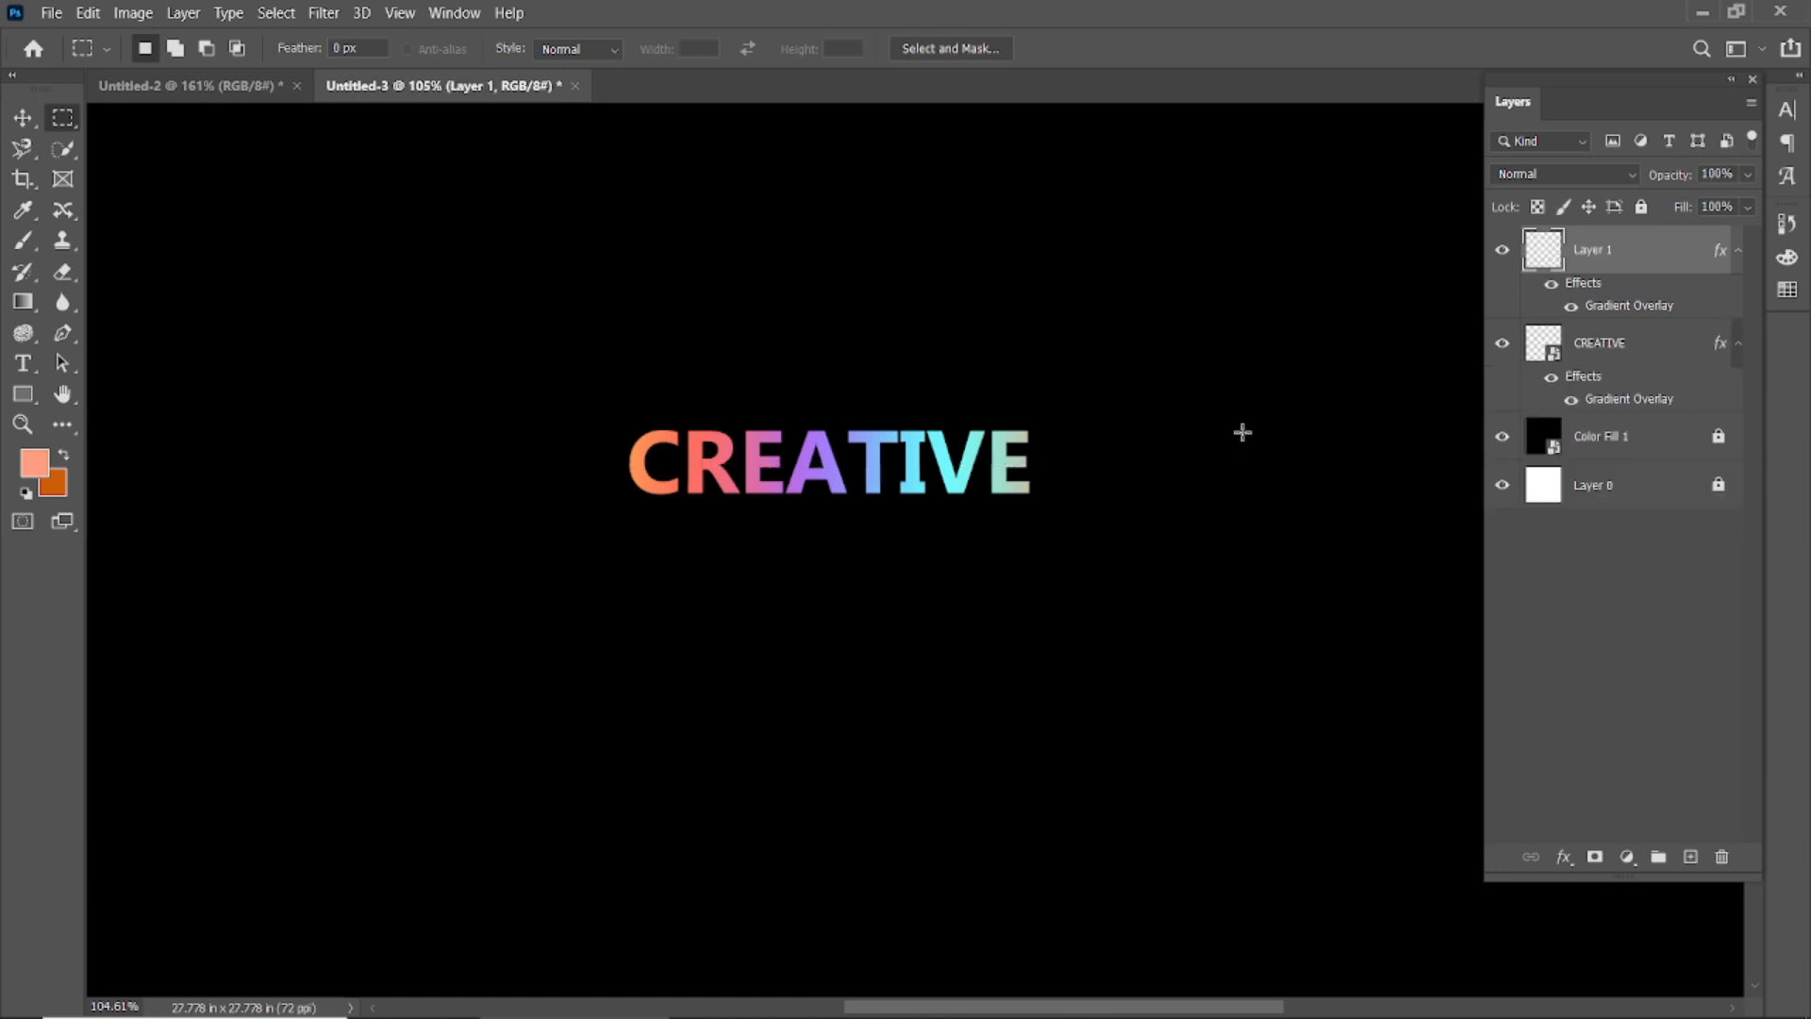
# Step: Rename the lower-half text layer as Copy, and inspect it by hiding and re-showing the CREATIVE layer
pyautogui.doubleClick(1593, 251)
pyautogui.write('c')
pyautogui.press('Return')
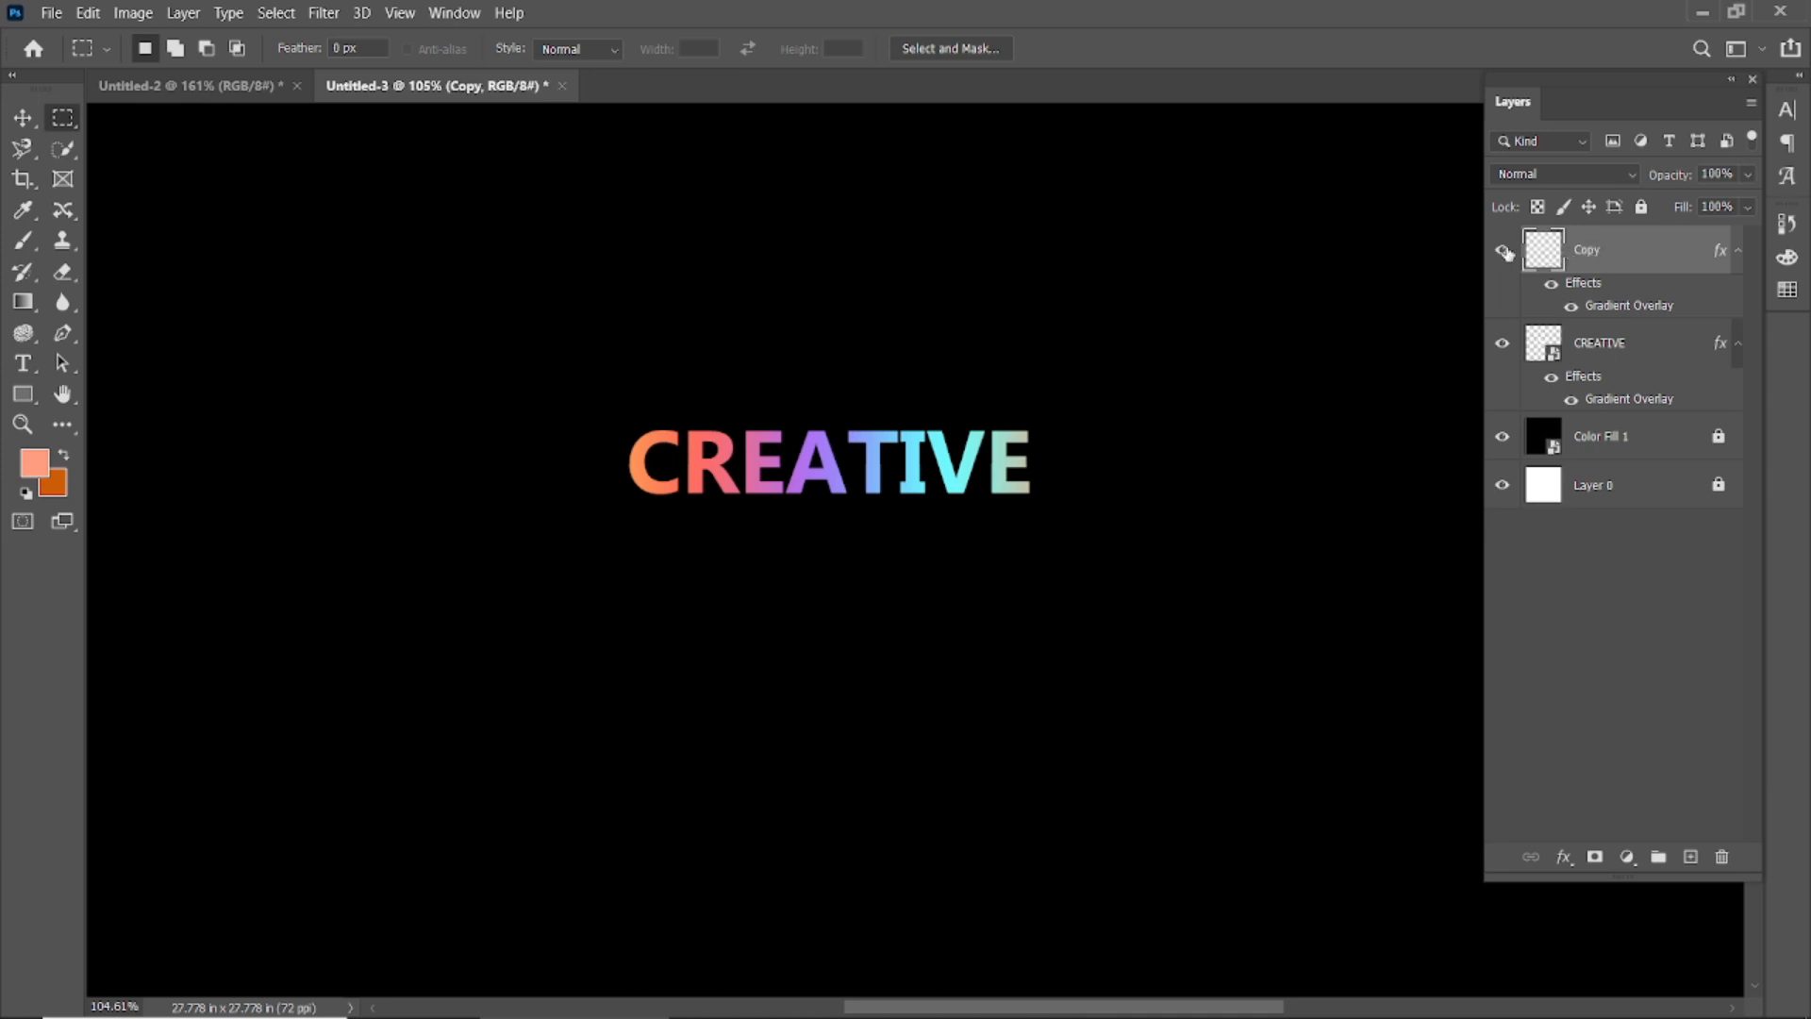
pyautogui.click(1503, 345)
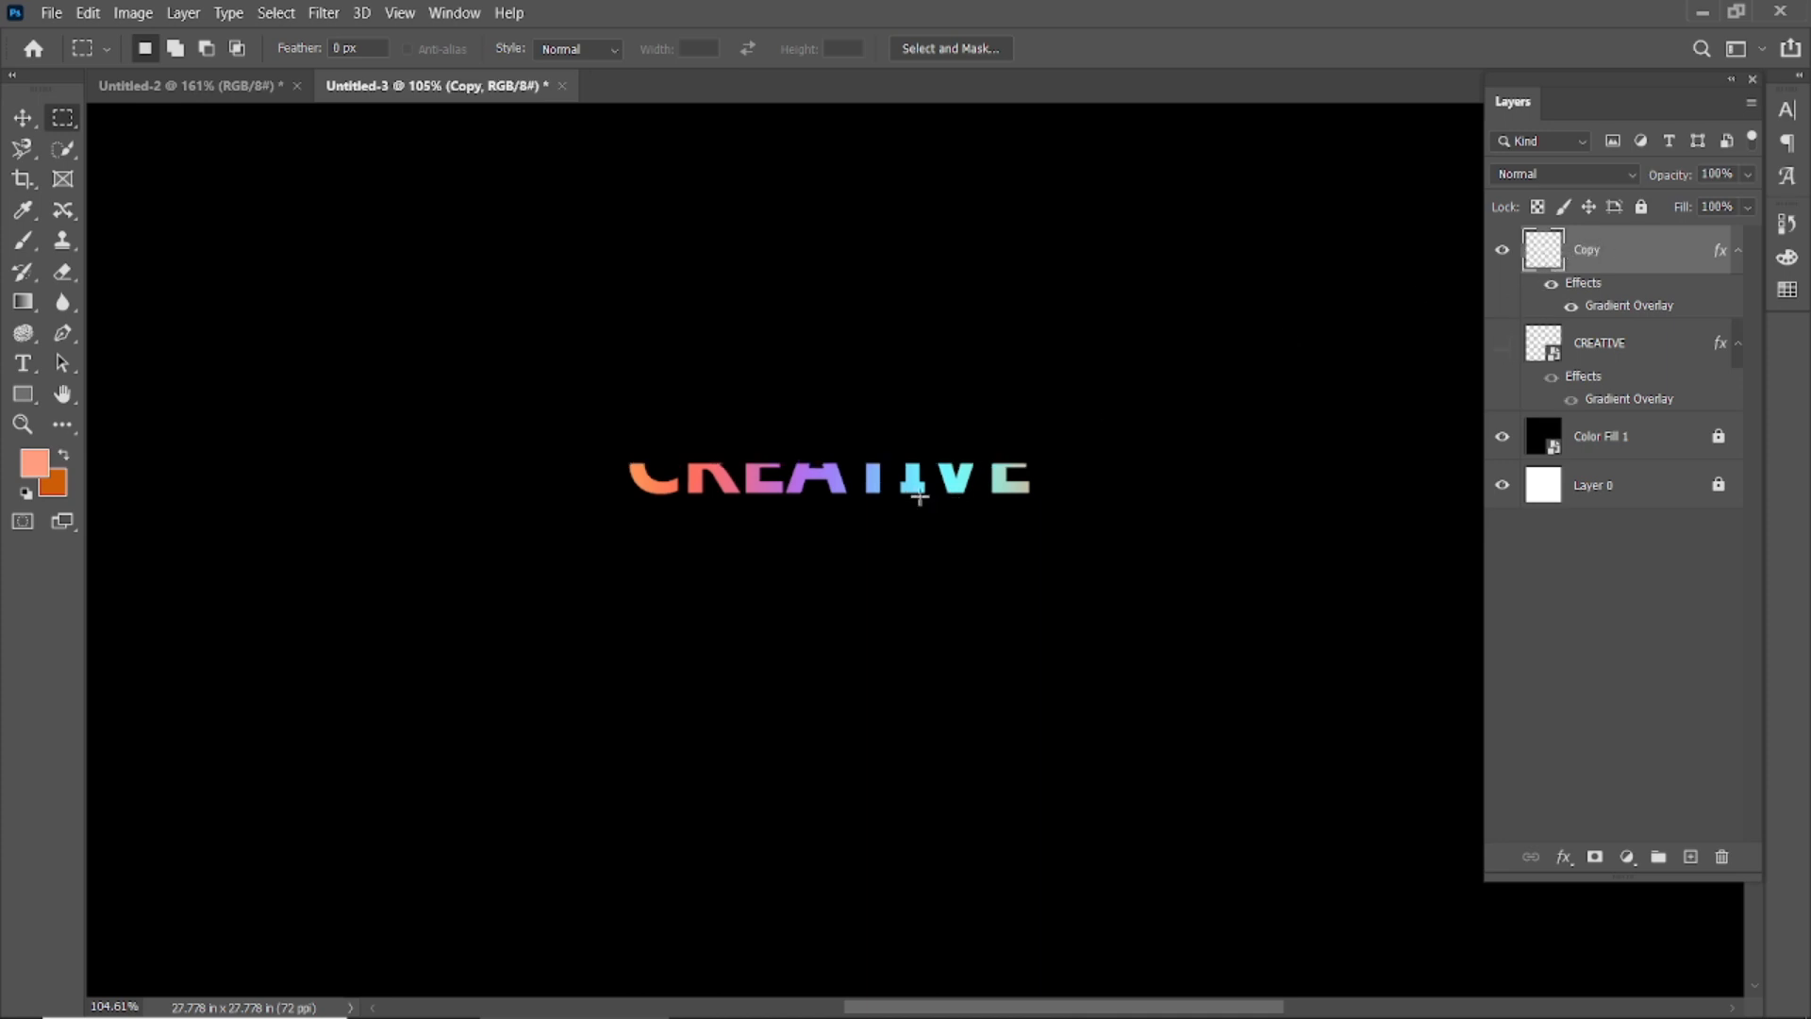
pyautogui.click(23, 117)
pyautogui.click(1503, 343)
pyautogui.click(1196, 449)
# Step: Convert the Copy layer to a smart object and keep it selected
pyautogui.rightClick(1681, 256)
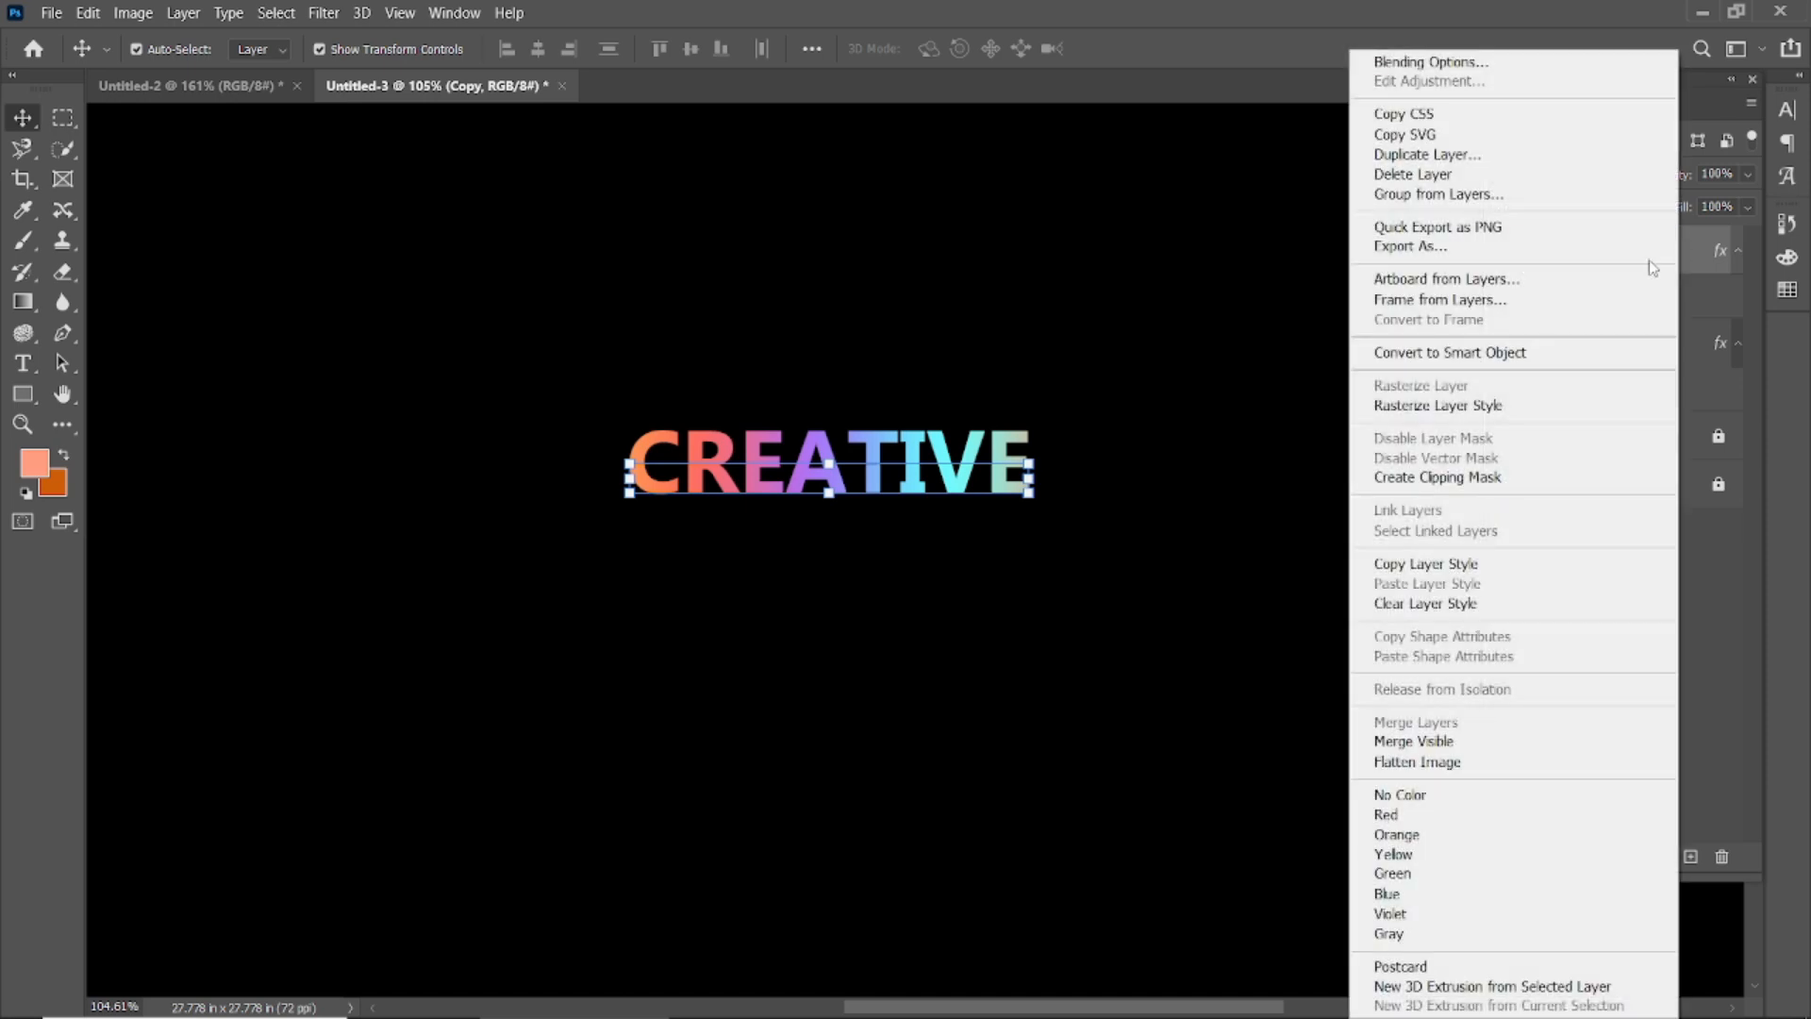
pyautogui.click(1531, 355)
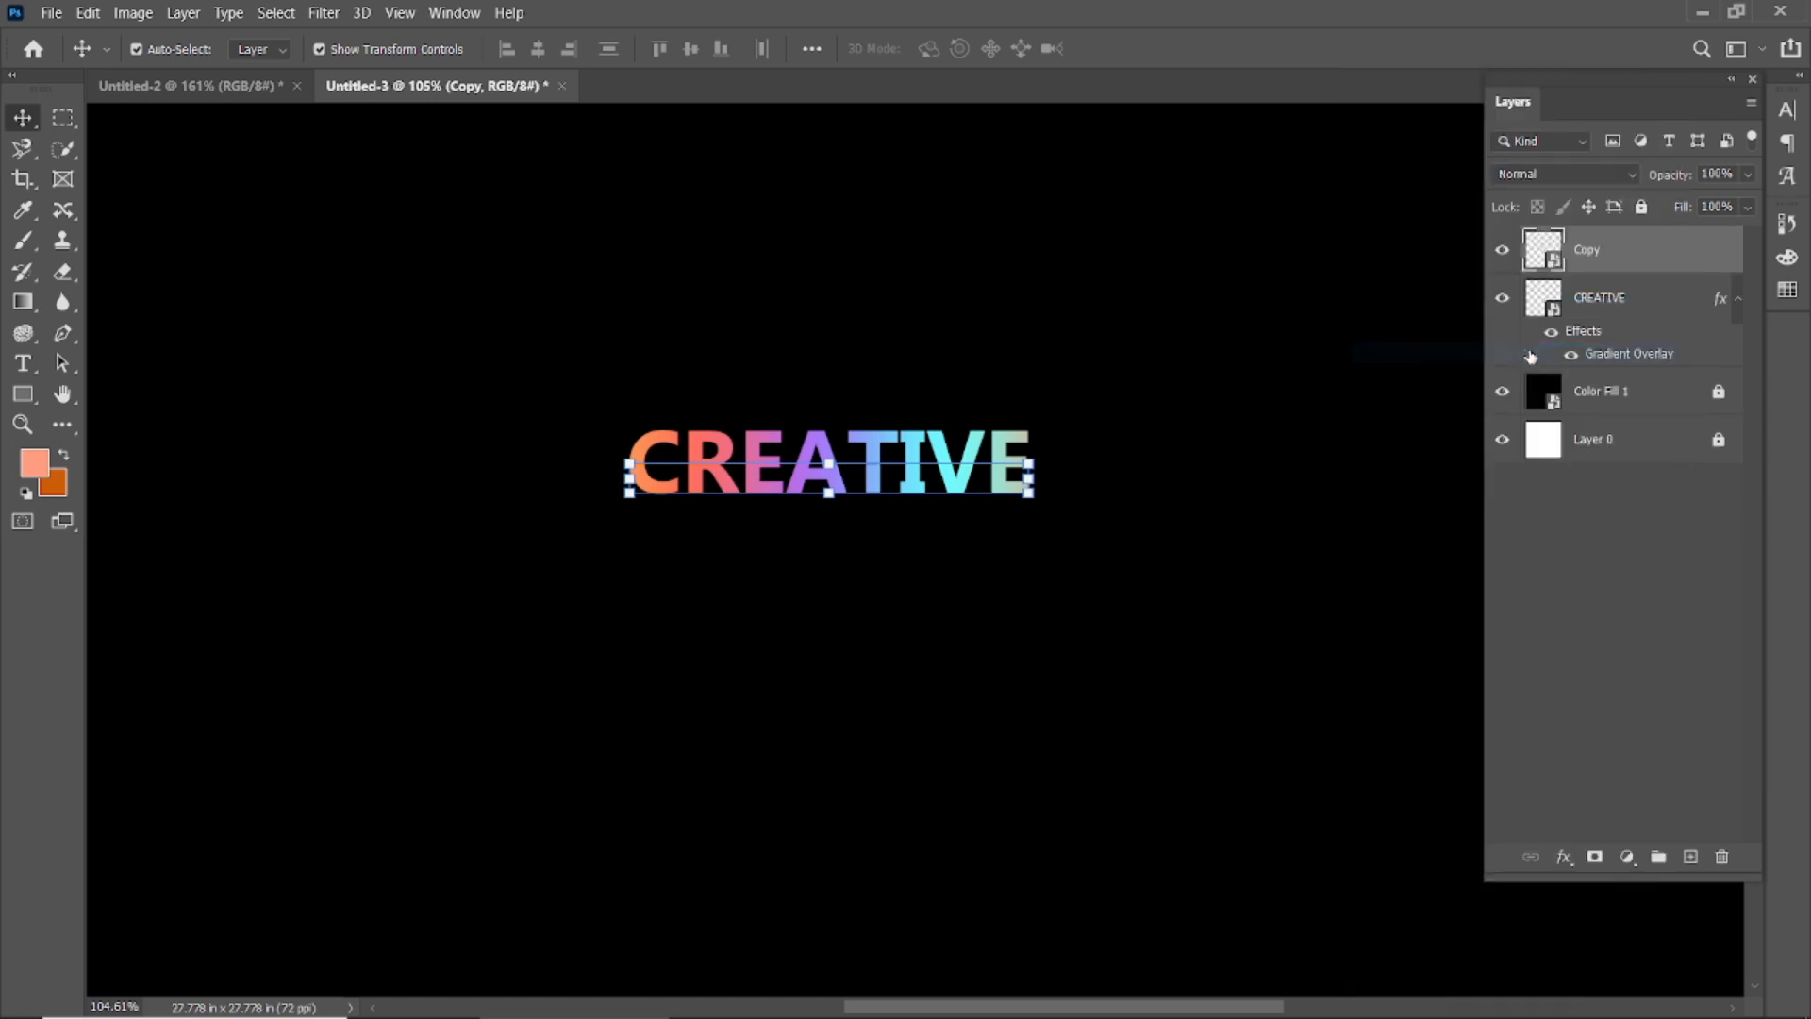
pyautogui.click(1650, 289)
pyautogui.click(1656, 254)
# Step: Apply a Motion Blur filter to the Copy layer with a -90° angle and a distance of 1115 pixels
pyautogui.click(324, 12)
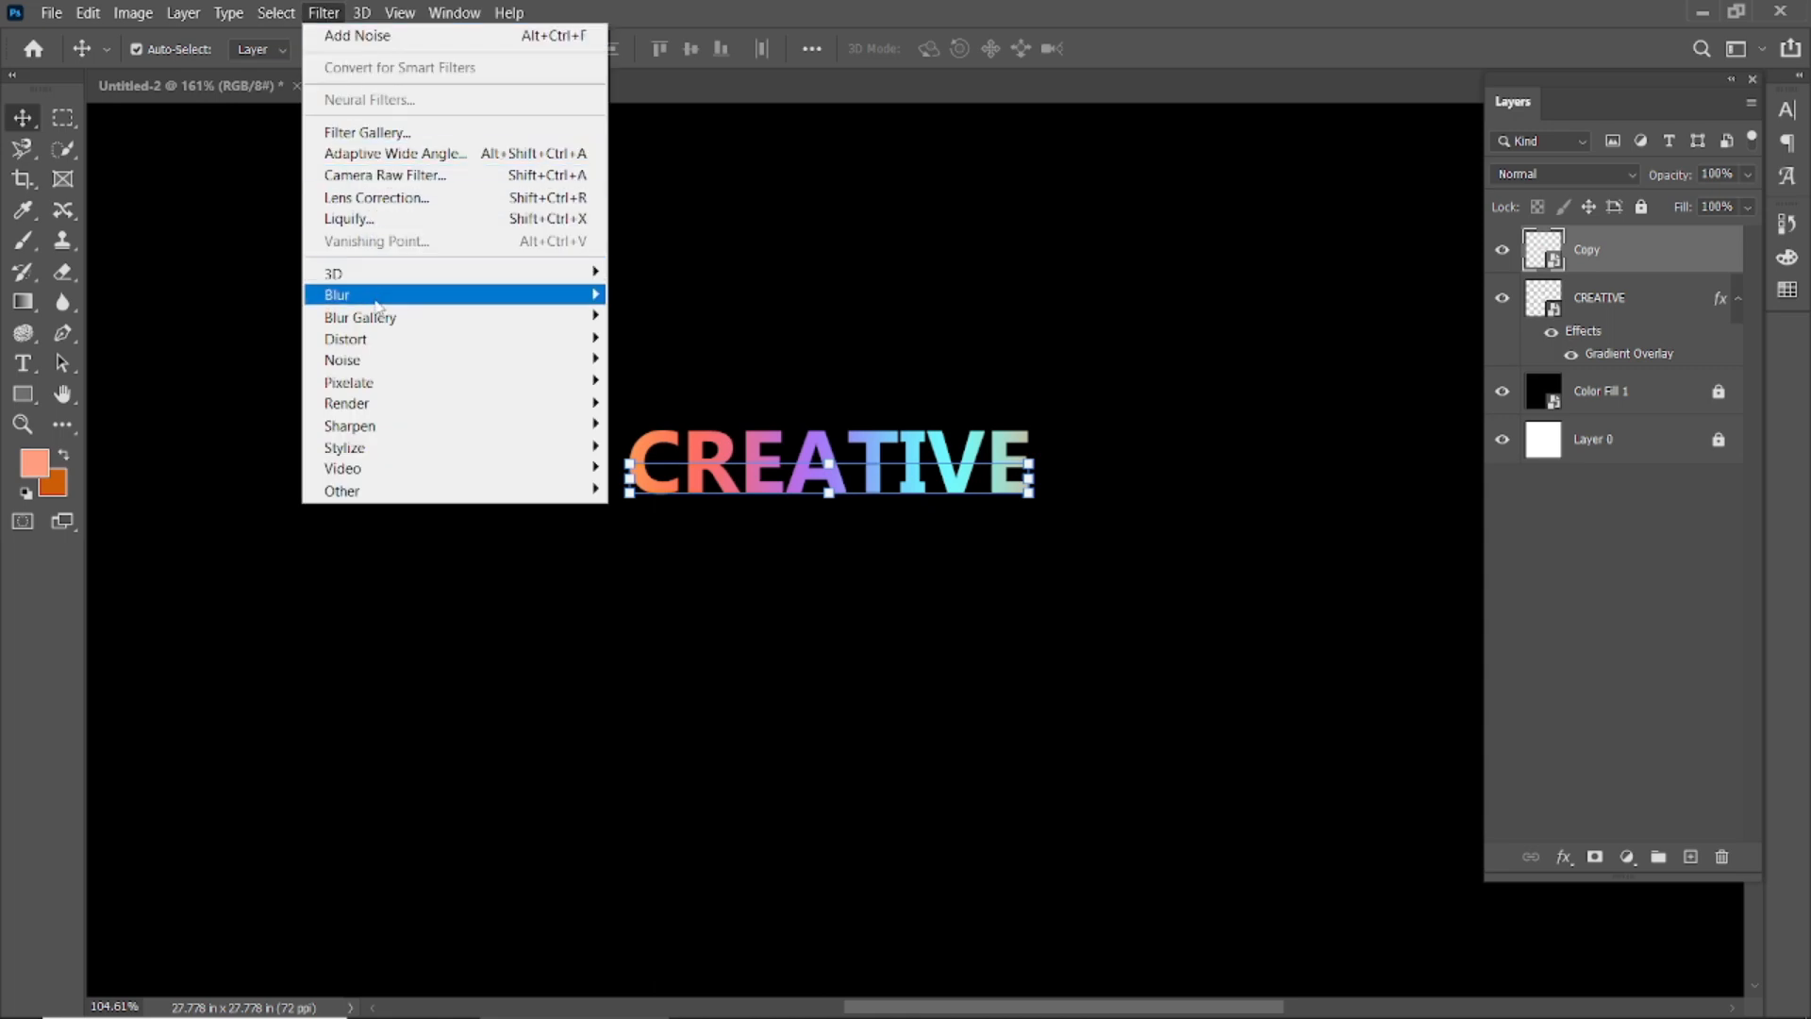
pyautogui.moveTo(396, 300)
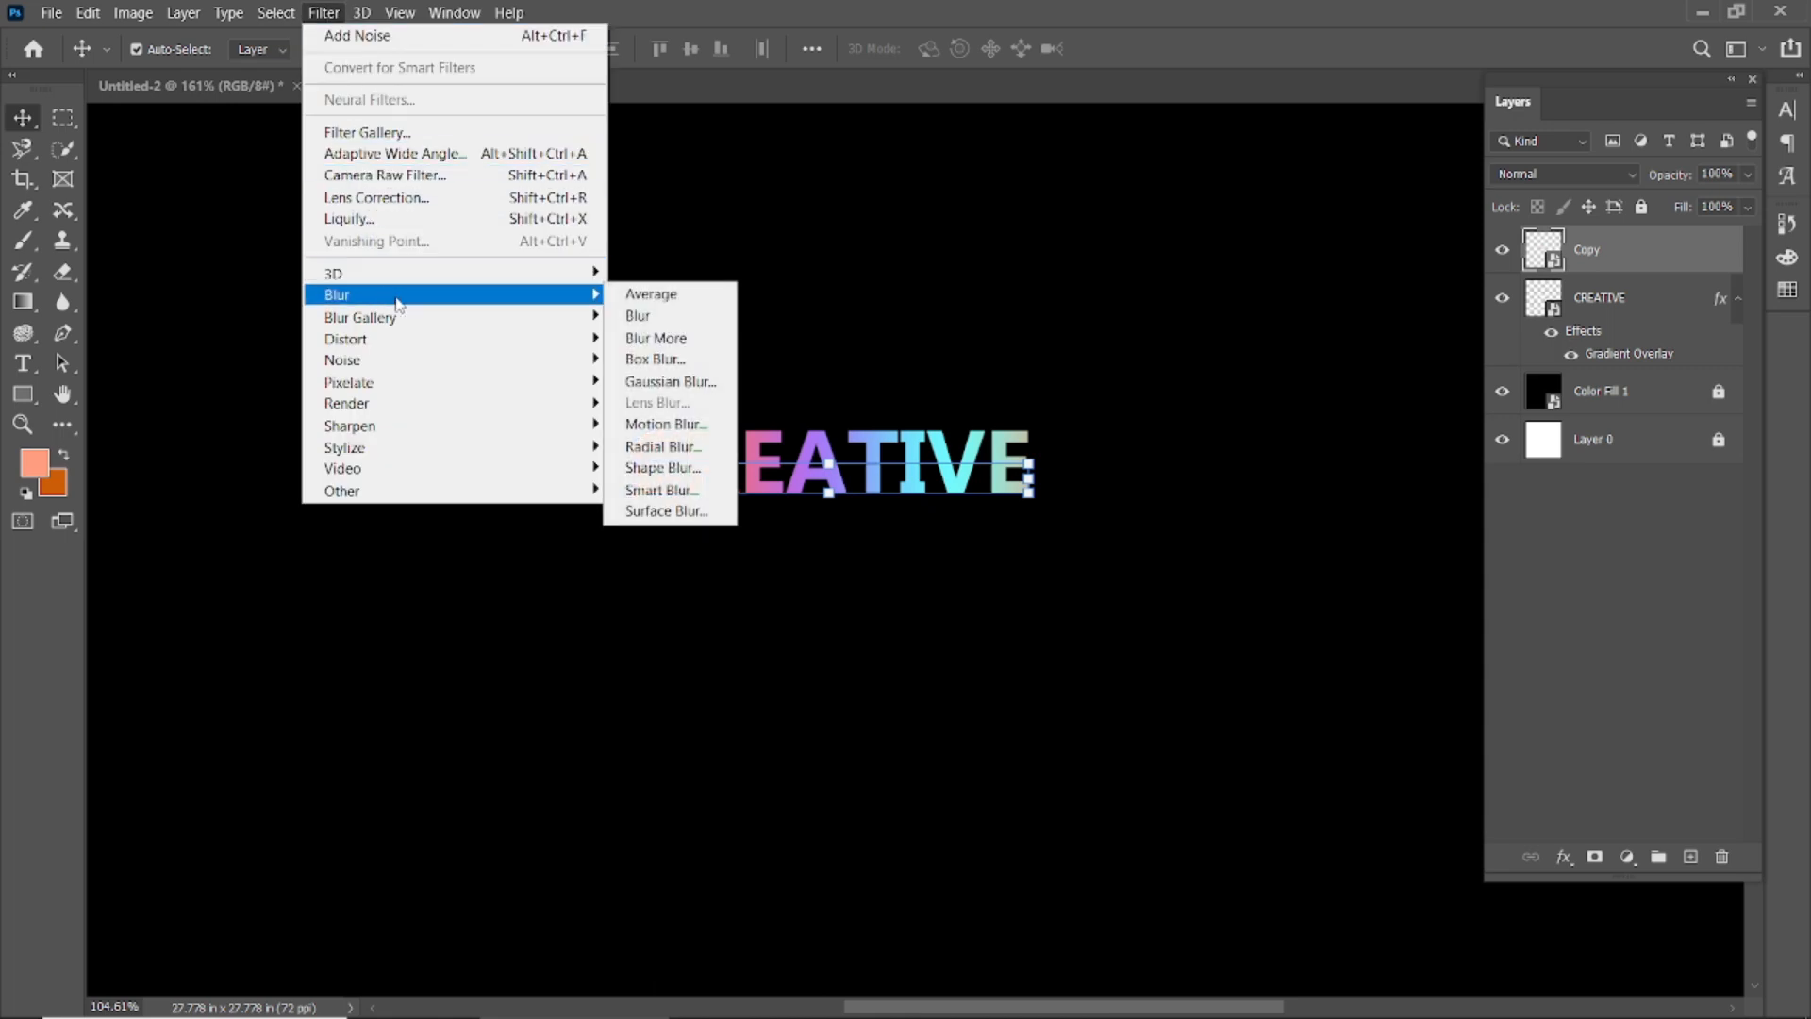
pyautogui.click(658, 426)
pyautogui.moveTo(960, 295); pyautogui.dragTo(1291, 193)
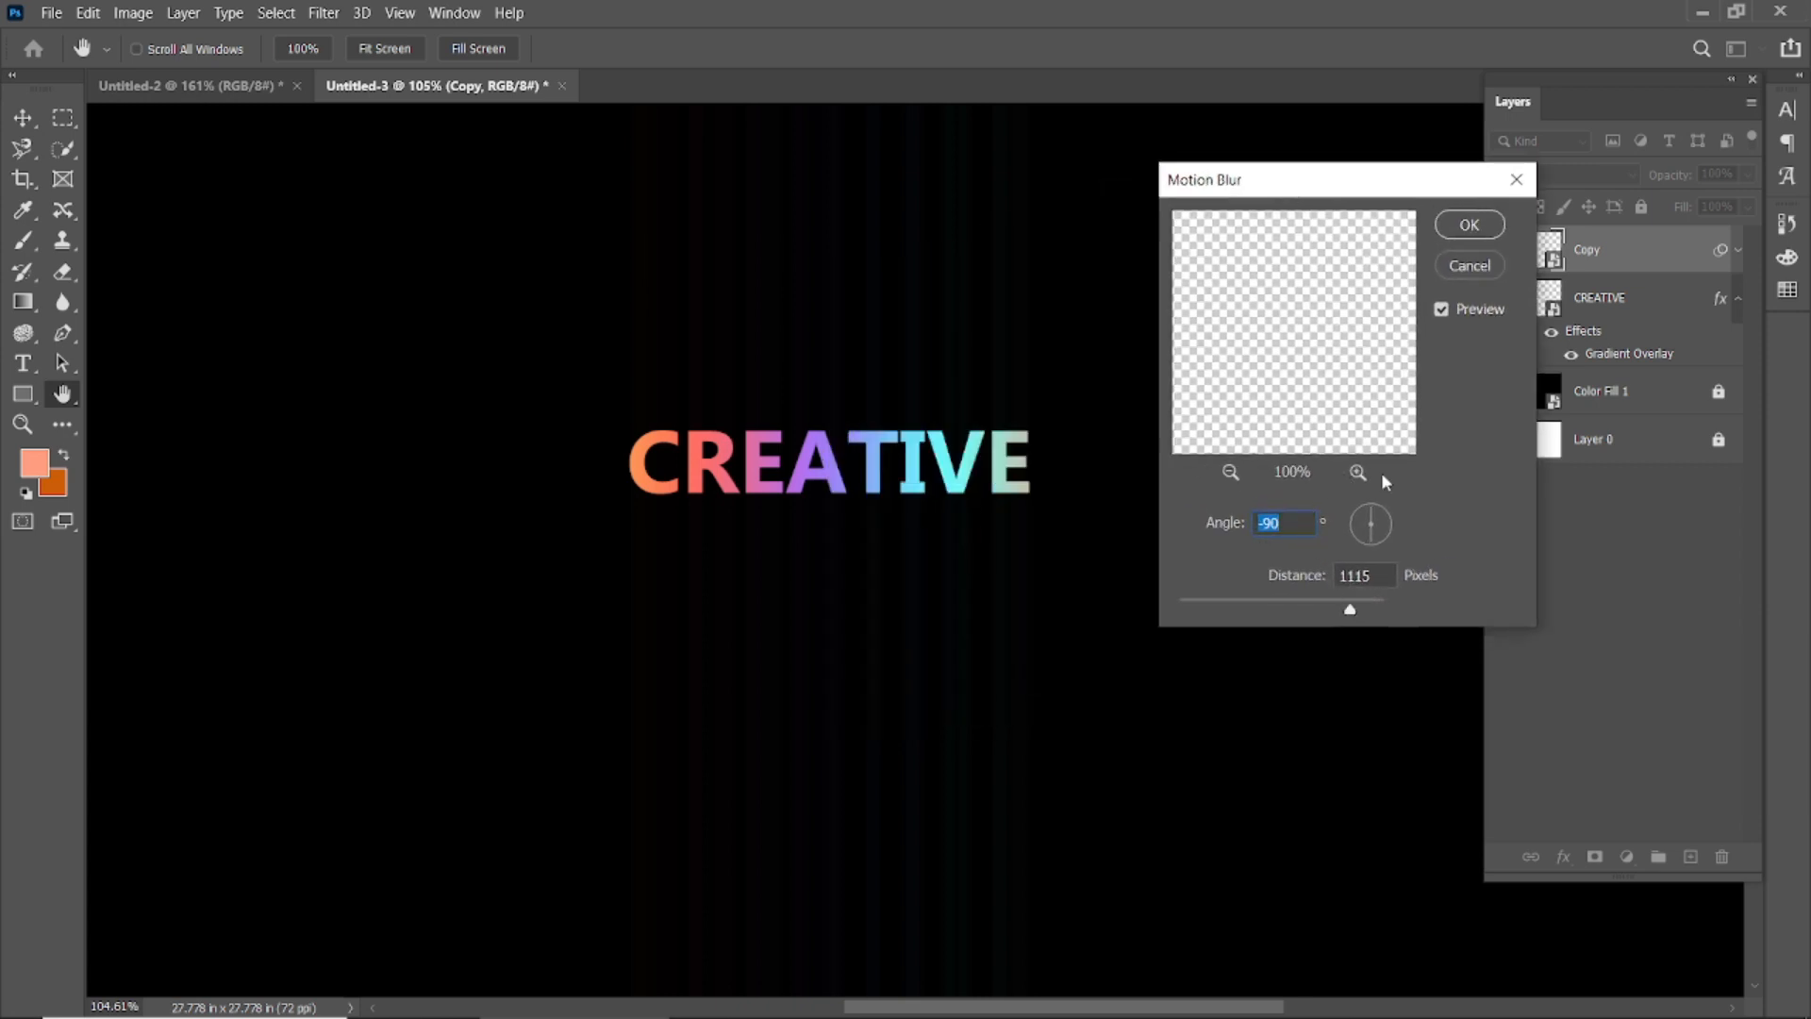
pyautogui.click(1462, 232)
pyautogui.scroll(-1, 1194, 514)
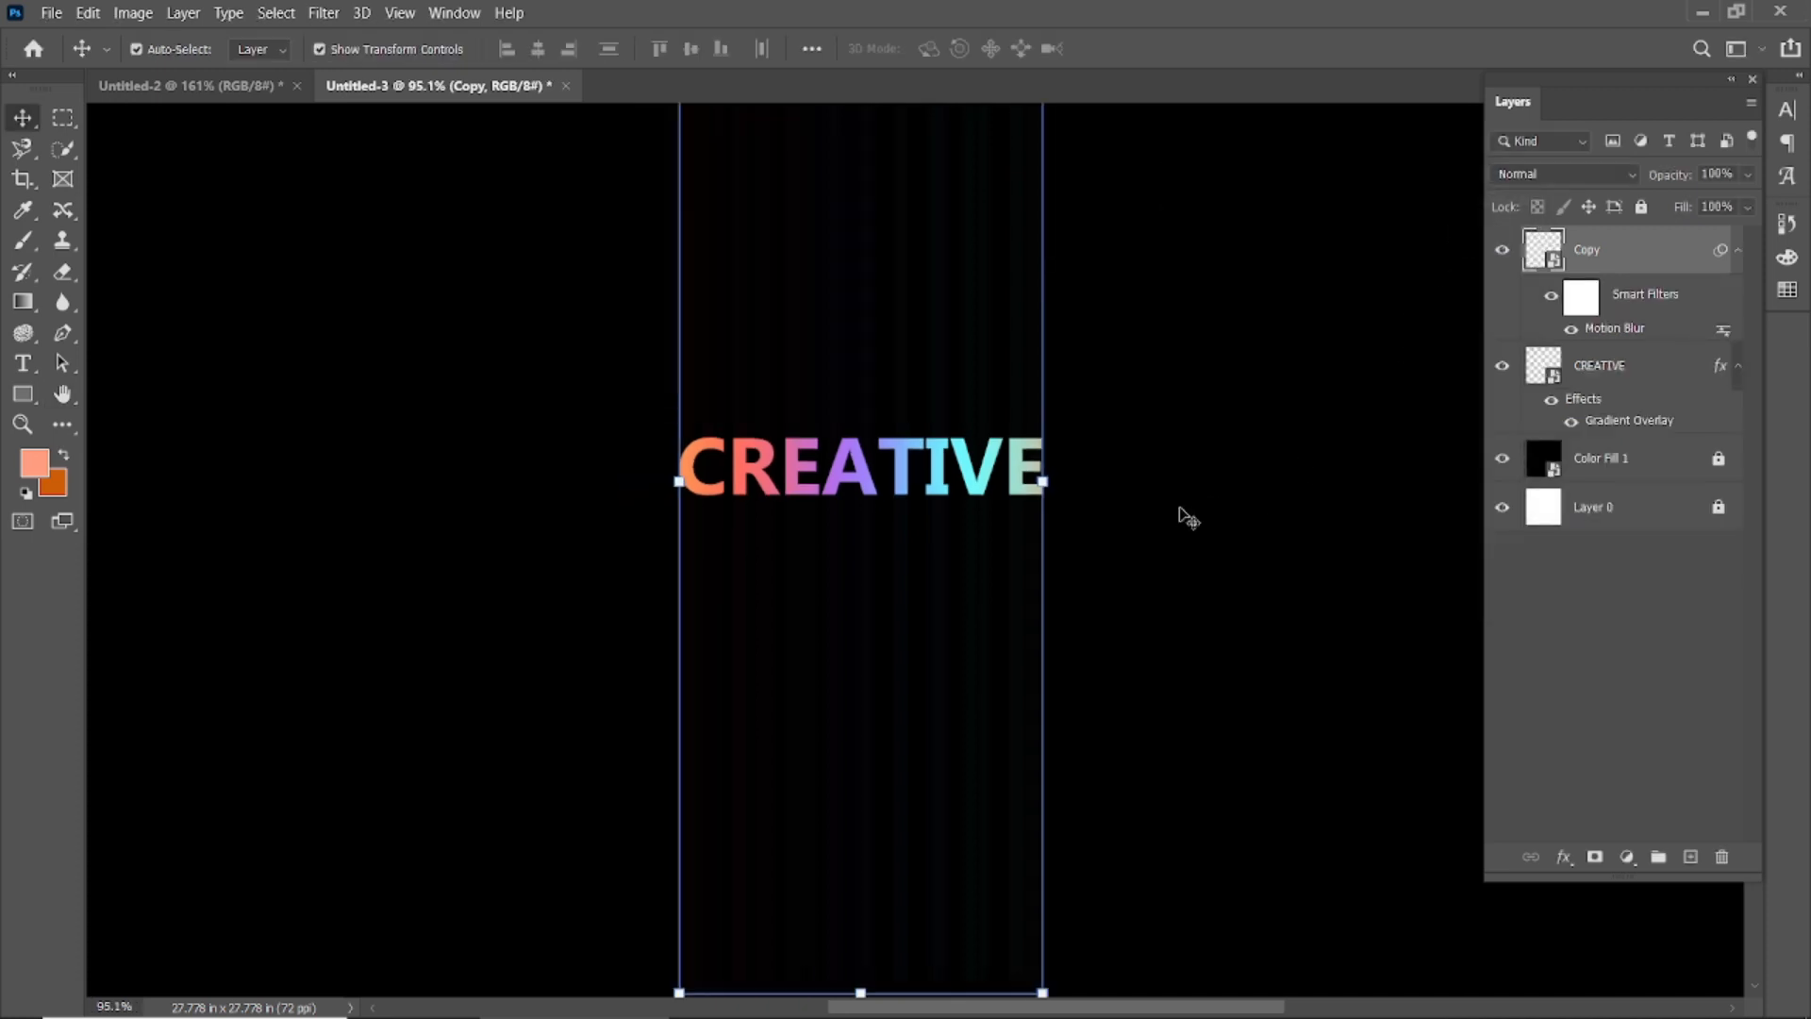
# Step: Duplicate the motion-blurred Copy layer 16 times to intensify the vertical color streaks
pyautogui.hotkey('ctrl', 'j')
pyautogui.hotkey('ctrl', 'j')
pyautogui.hotkey('ctrl', 'j')
pyautogui.hotkey('ctrl', 'j')
pyautogui.hotkey('ctrl', 'j')
pyautogui.hotkey('ctrl', 'j')
pyautogui.hotkey('ctrl', 'j')
pyautogui.hotkey('ctrl', 'j')
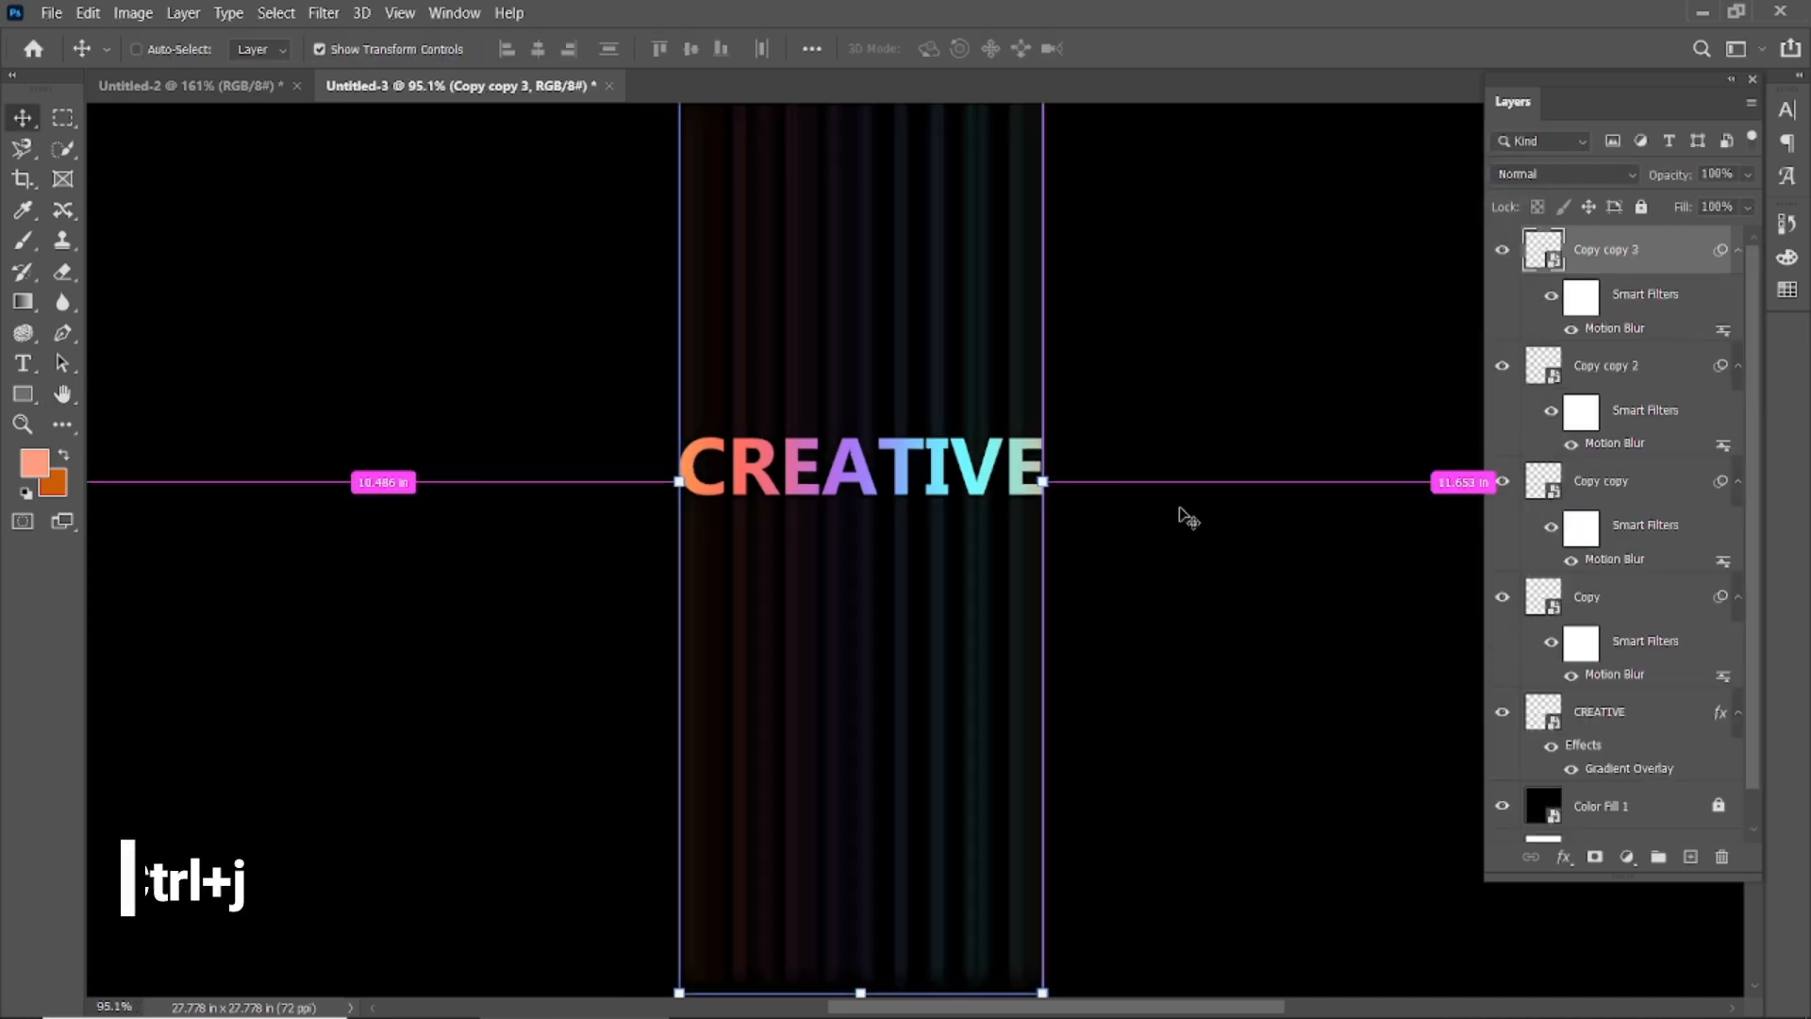
pyautogui.hotkey('ctrl', 'j')
pyautogui.hotkey('ctrl', 'j')
pyautogui.hotkey('ctrl', 'j')
pyautogui.hotkey('ctrl', 'j')
pyautogui.hotkey('ctrl', 'j')
pyautogui.hotkey('ctrl', 'j')
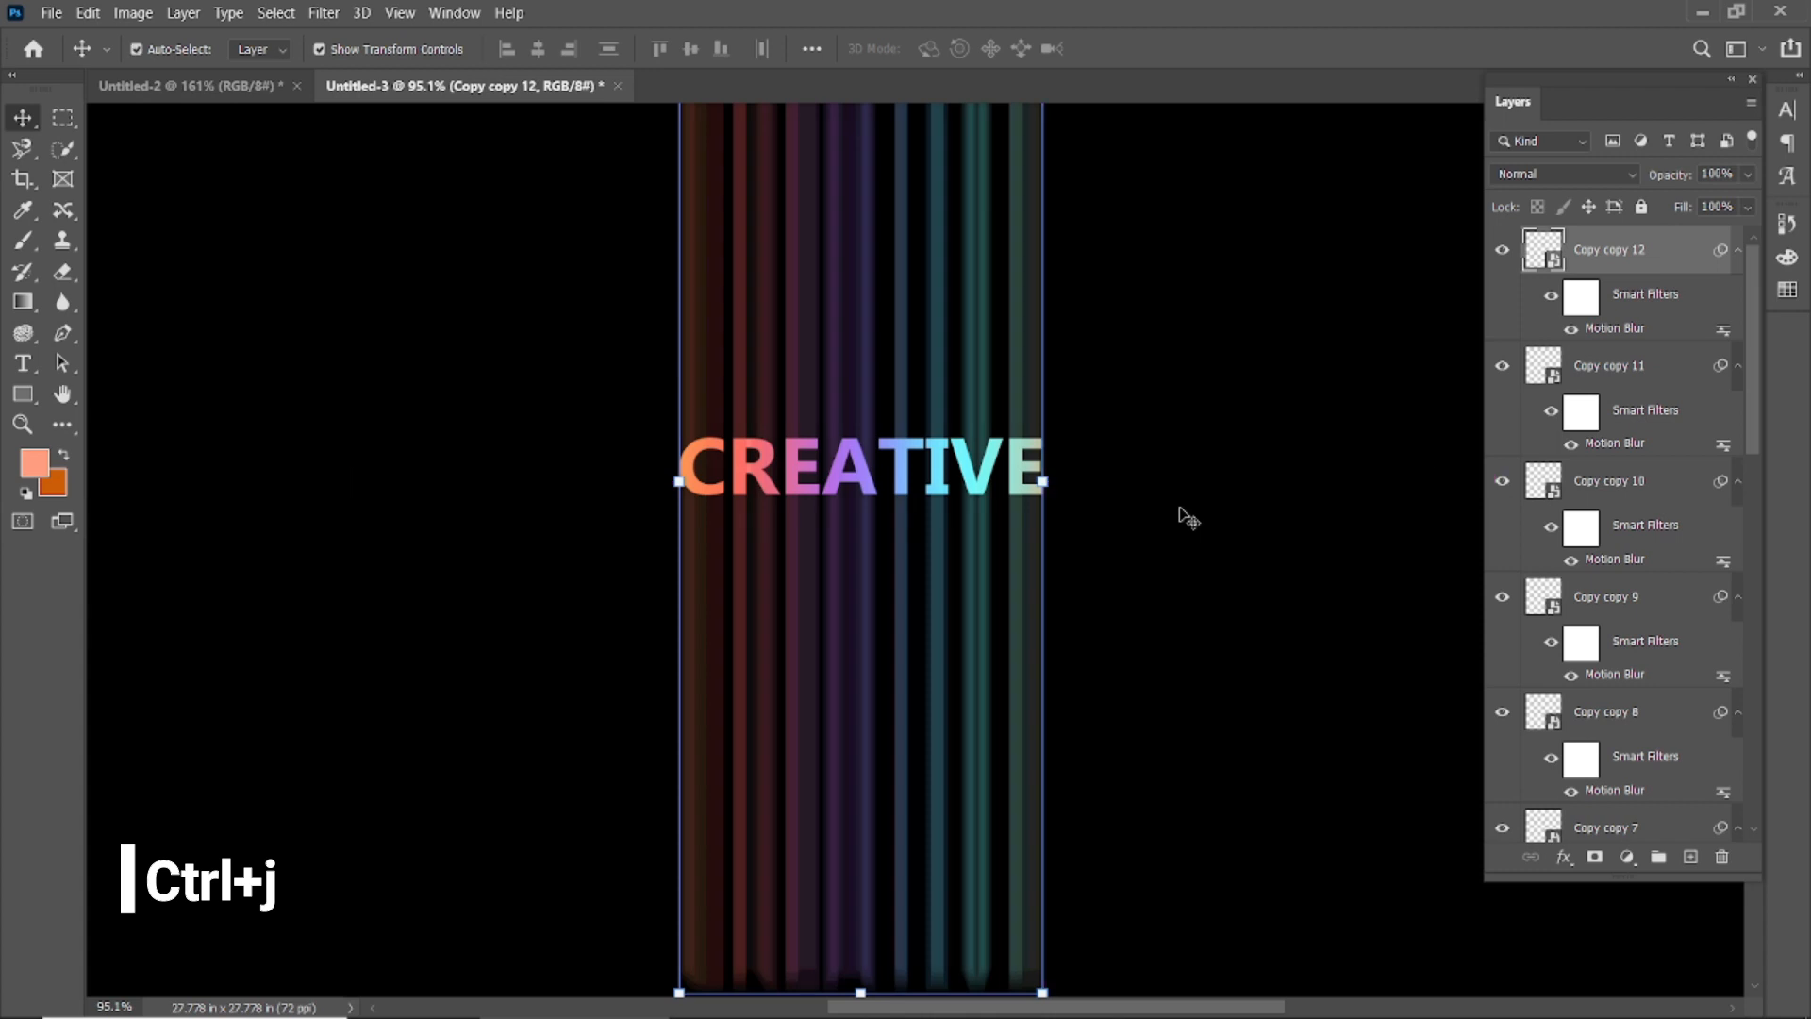
pyautogui.hotkey('ctrl', 'j')
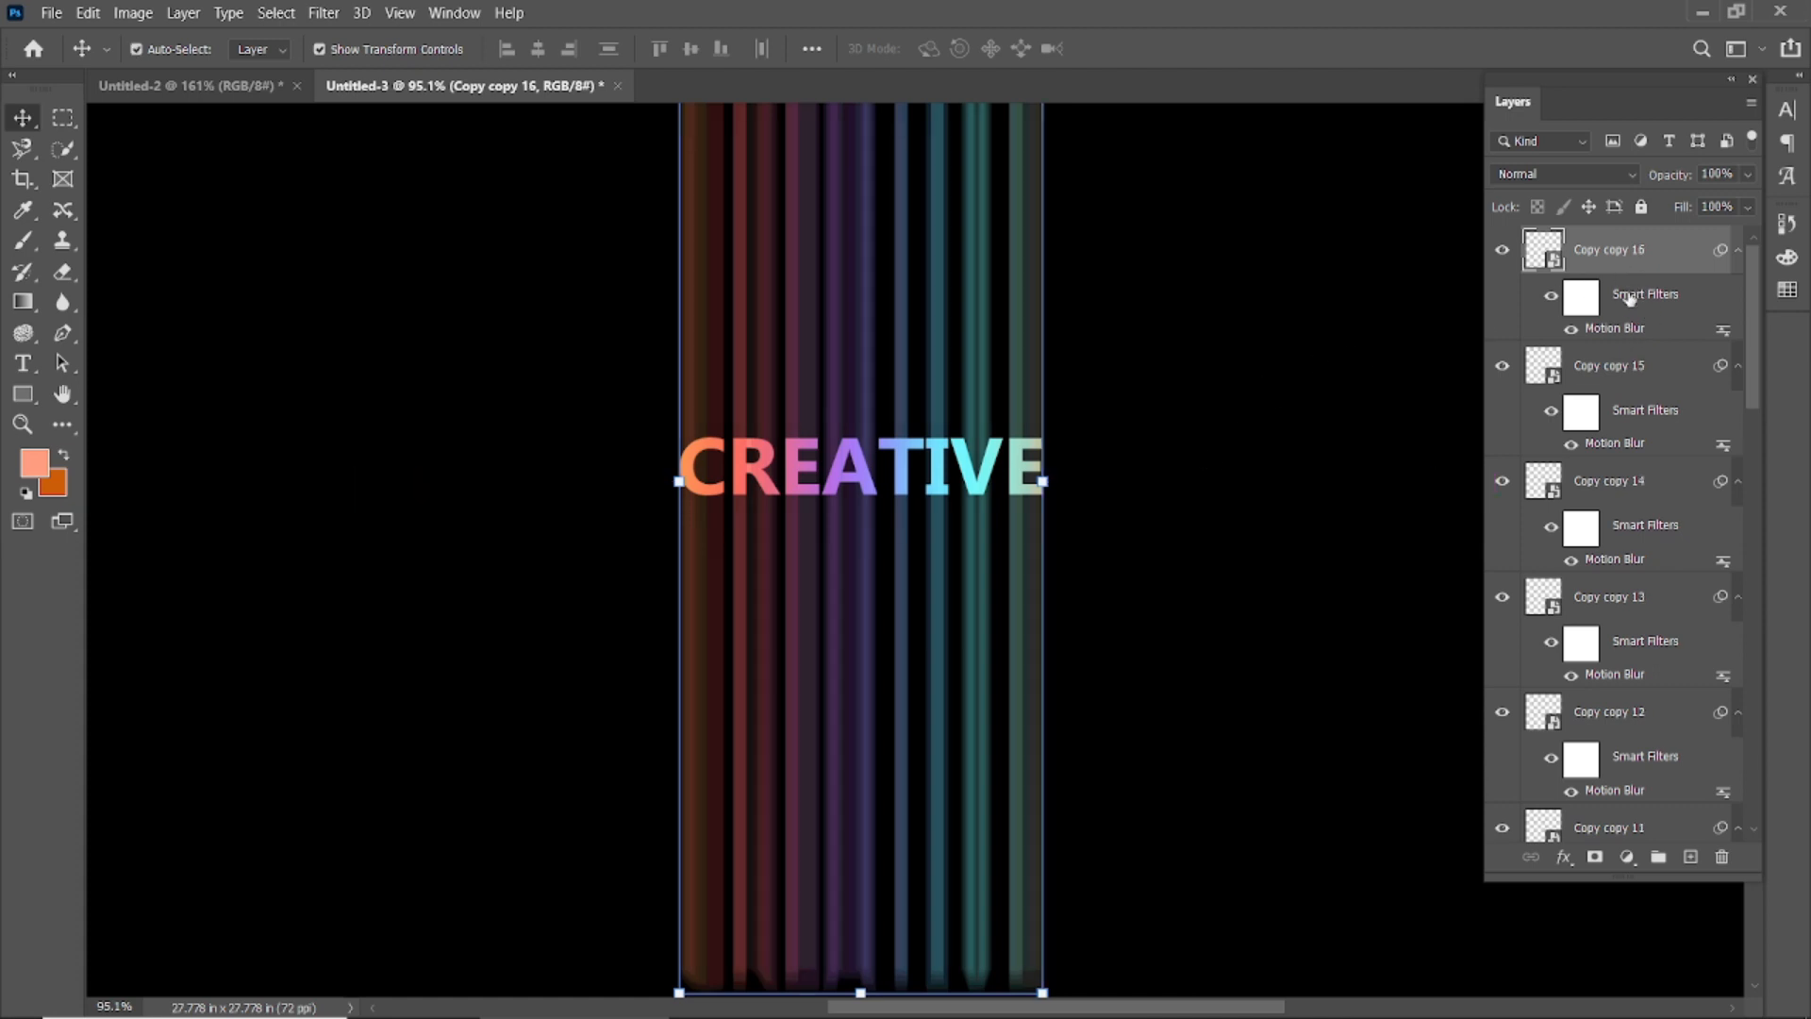
# Step: Select all the blurred layers from Copy copy 16 down to Copy and merge them into one layer
pyautogui.moveTo(1652, 877); pyautogui.dragTo(1632, 932)
pyautogui.scroll(-15, 1603, 576)
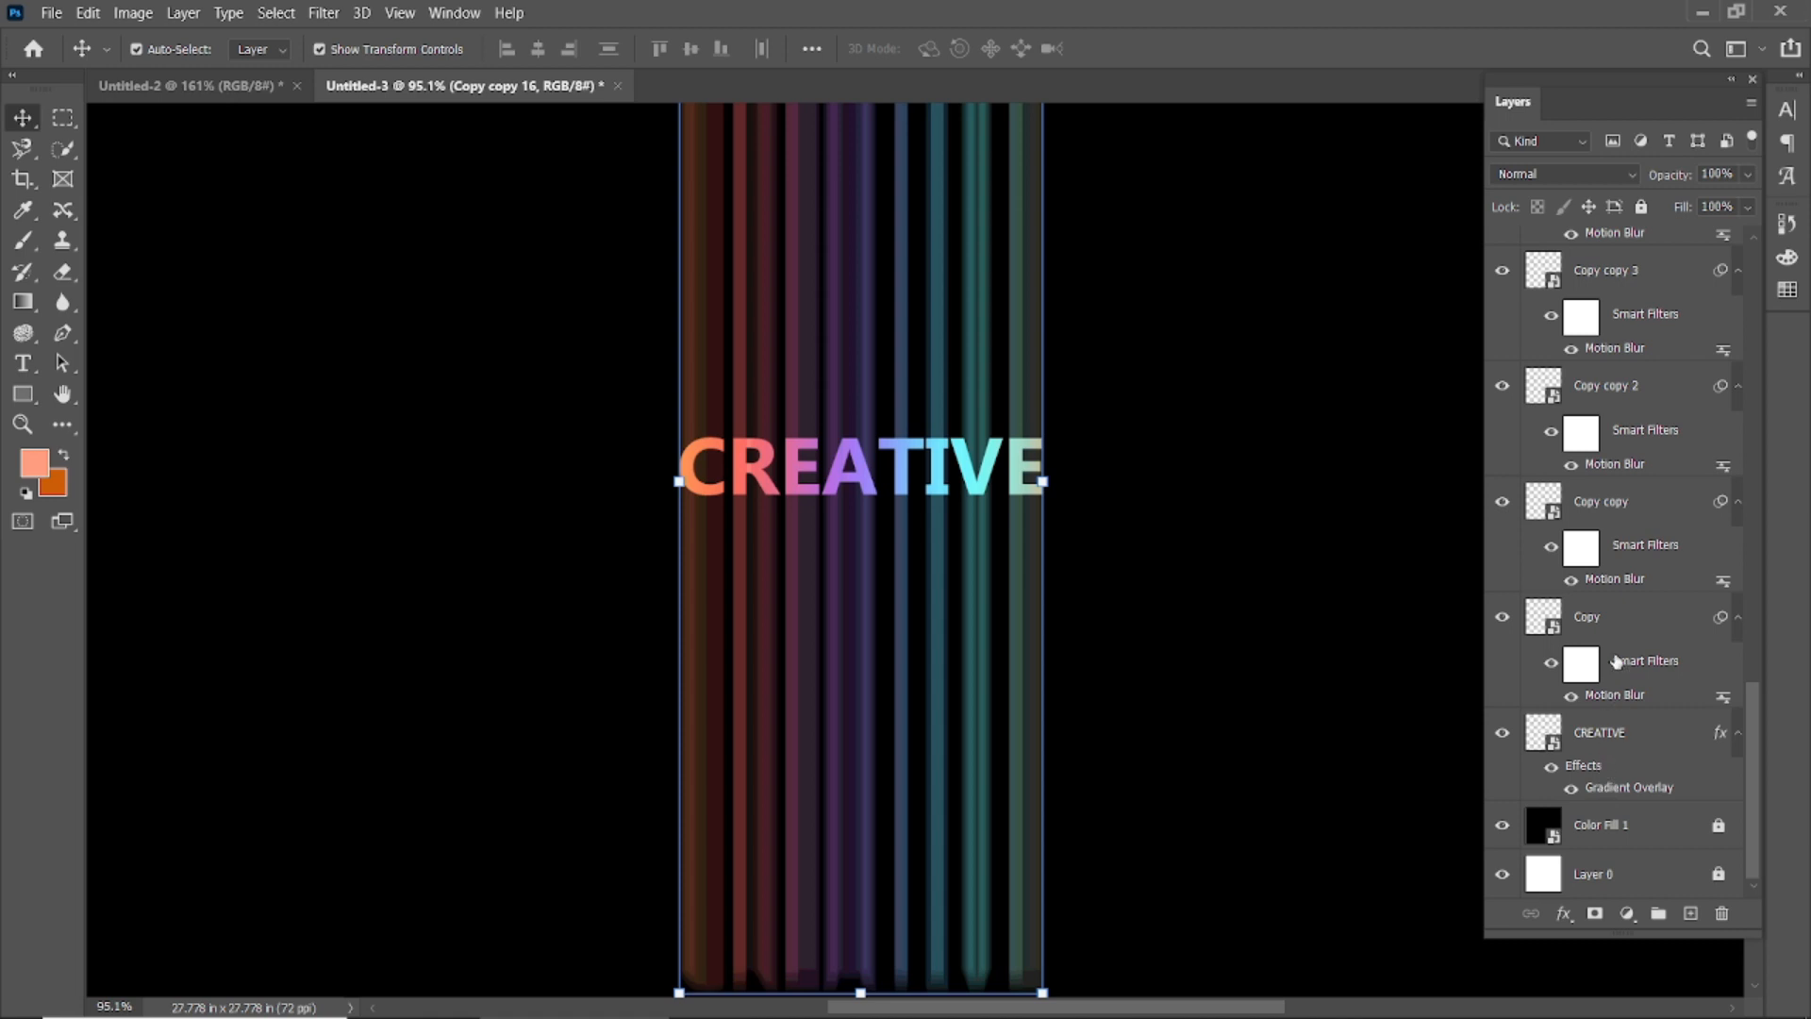
pyautogui.keyDown('shift'); pyautogui.click(1617, 620); pyautogui.keyUp('shift')
pyautogui.rightClick(1602, 391)
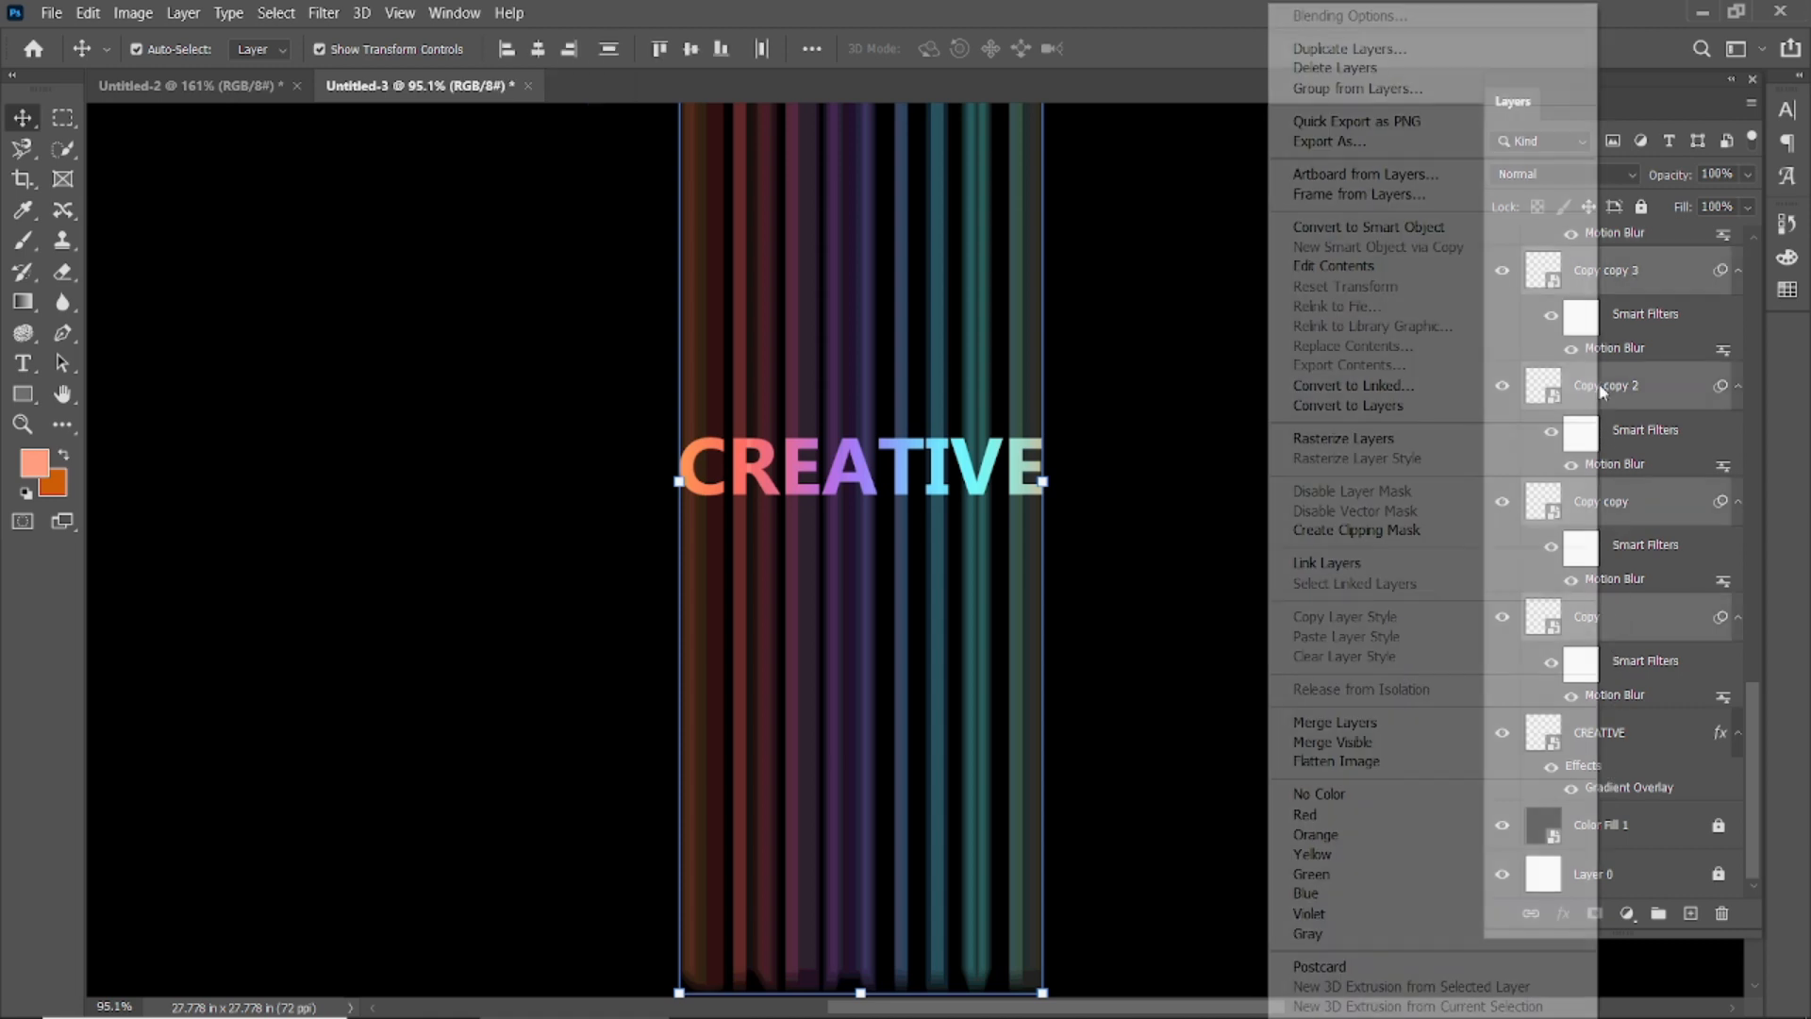
pyautogui.click(1380, 723)
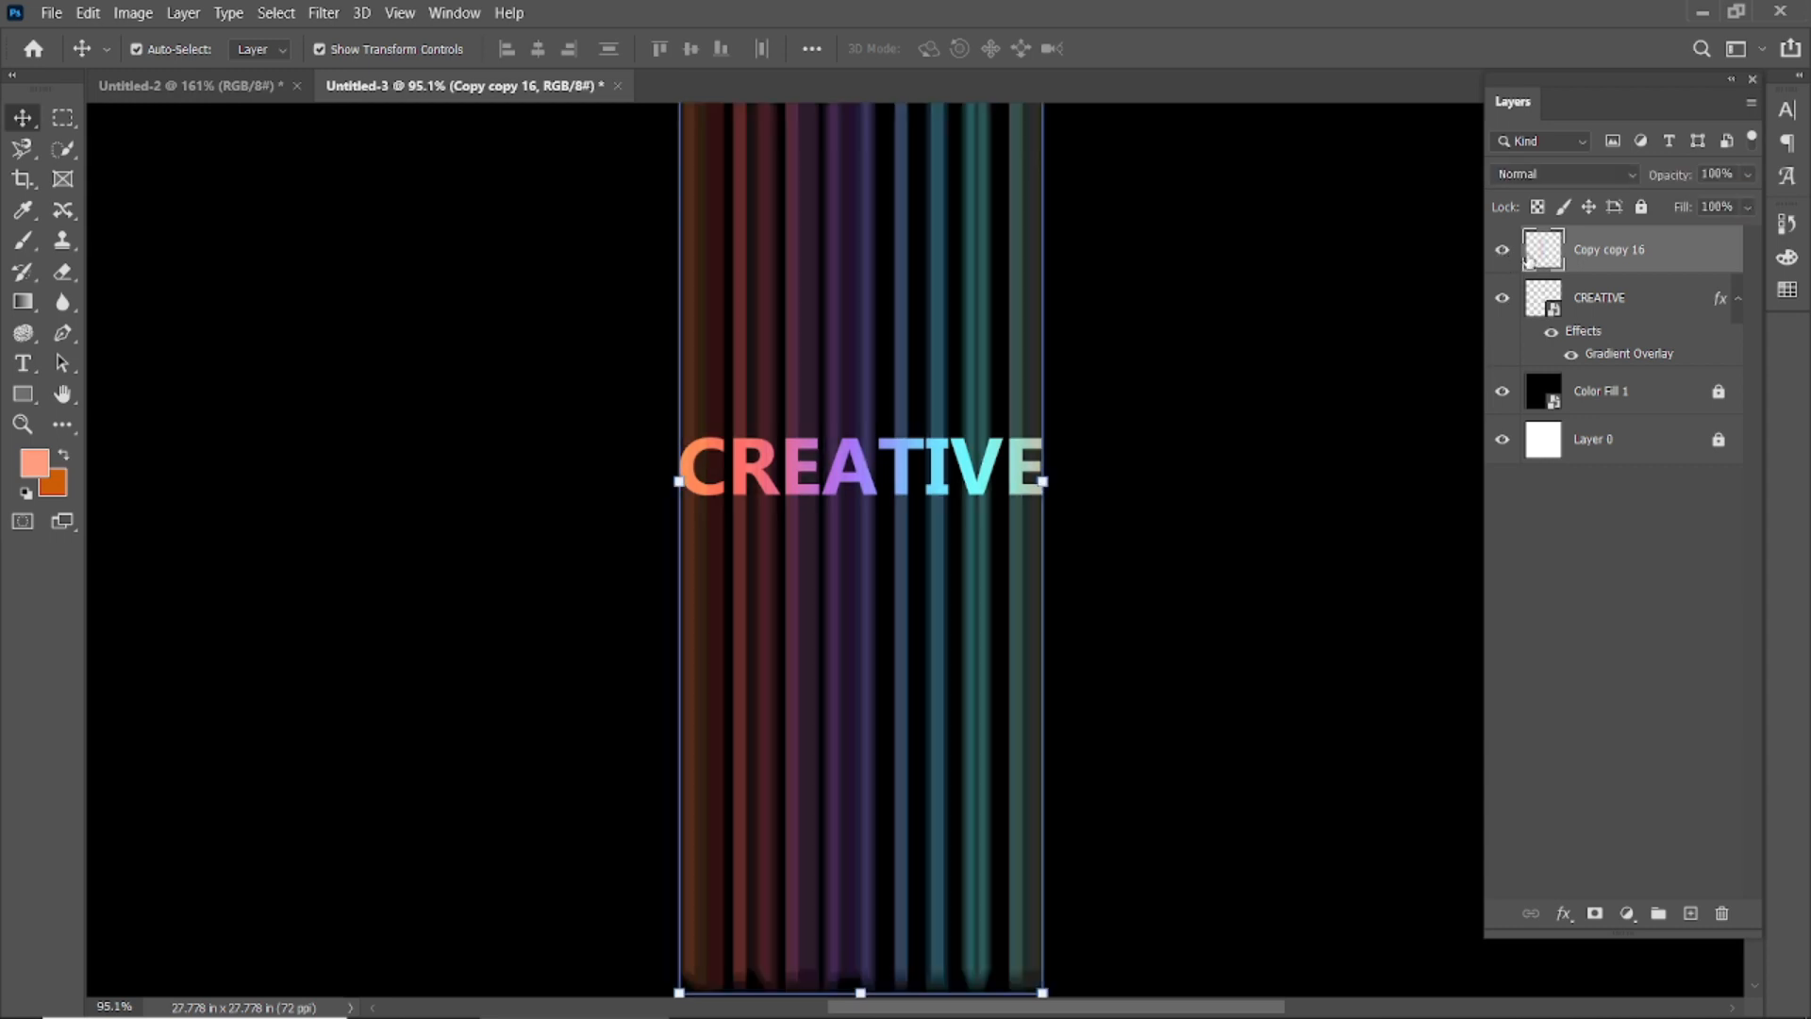
# Step: Convert the merged streak layer to a smart object and add a layer mask to it
pyautogui.rightClick(1683, 255)
pyautogui.click(1463, 353)
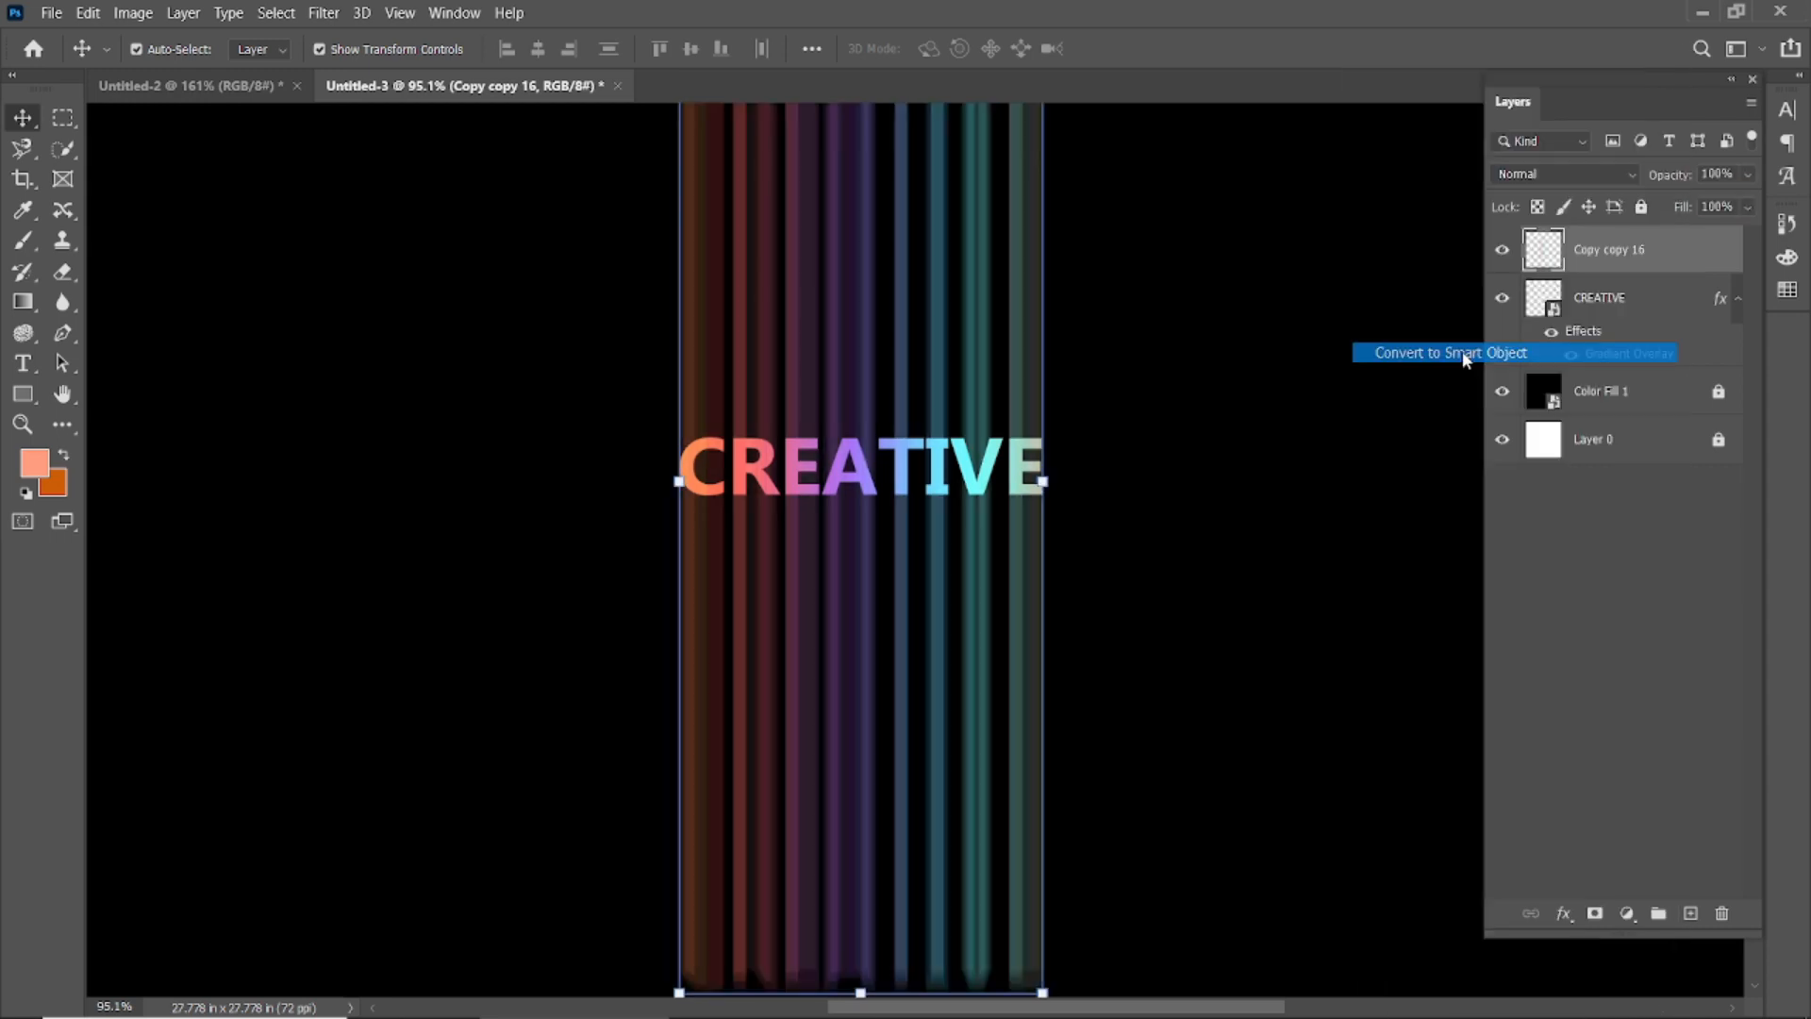
pyautogui.click(1595, 913)
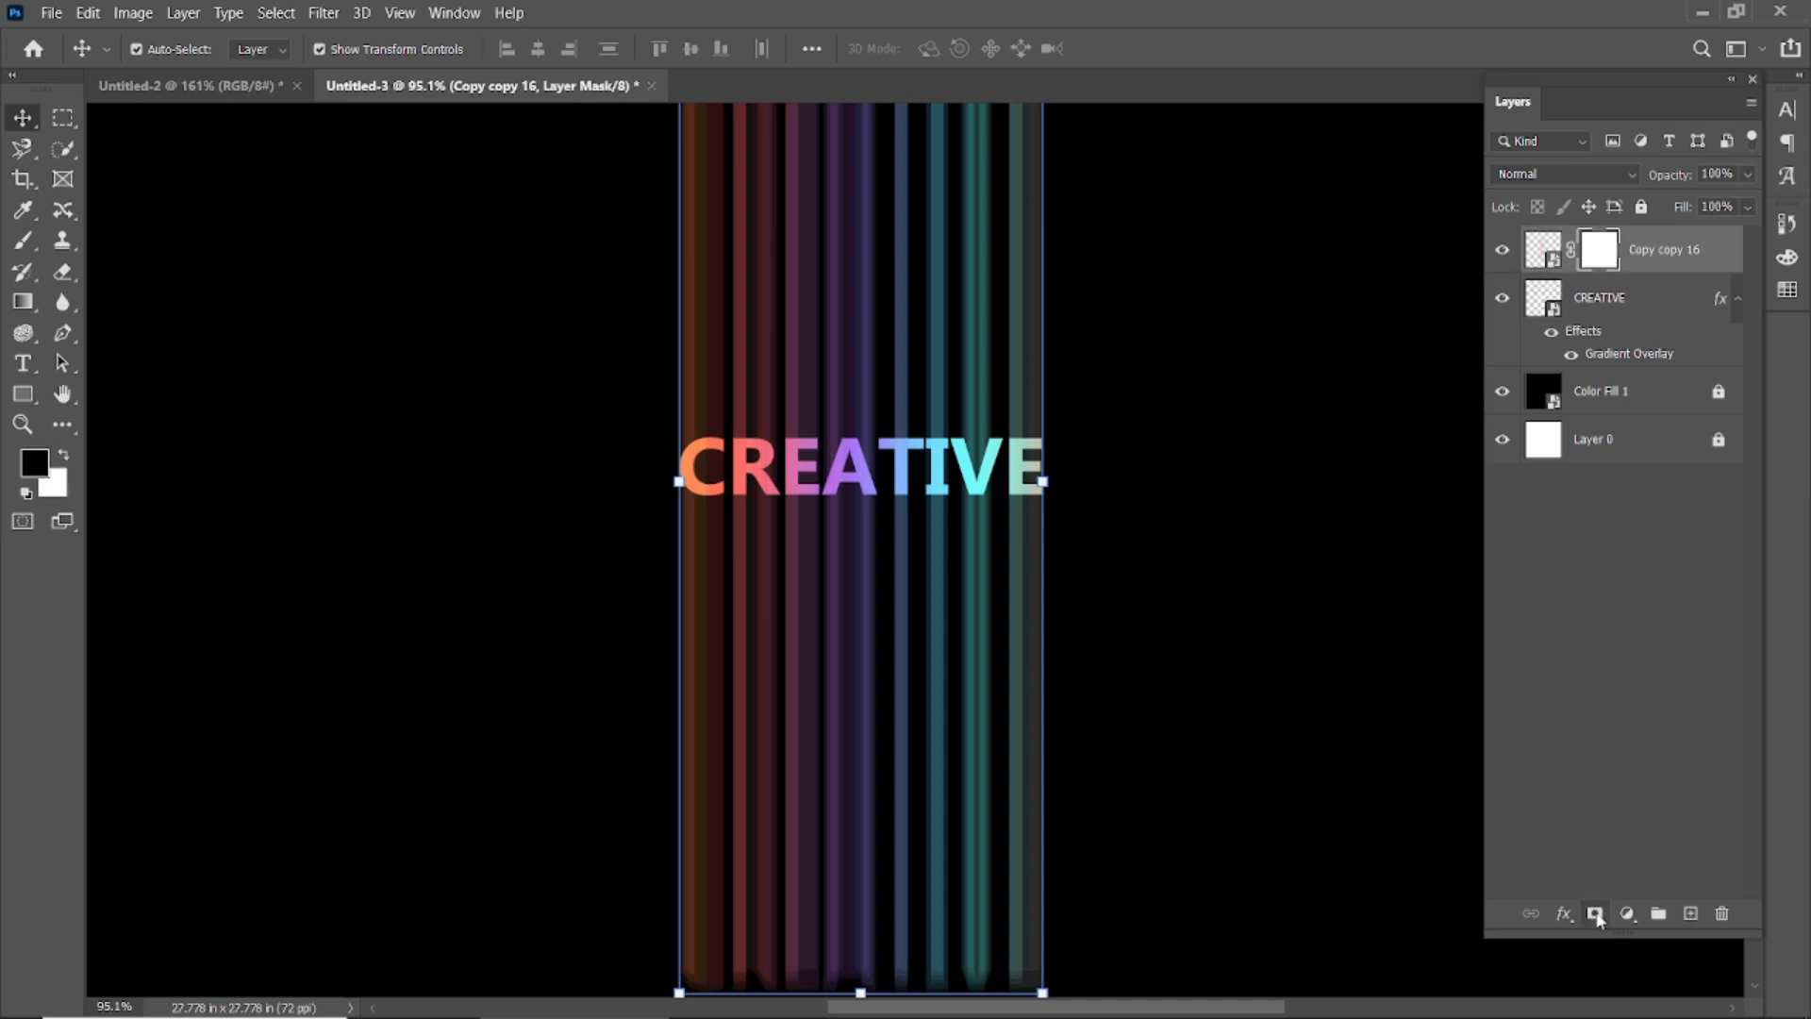
# Step: Paint black on the streak layer's mask with a soft 400 px brush, then a 200 px one, to hide the upper streaks
pyautogui.click(31, 251)
pyautogui.scroll(4, 700, 303)
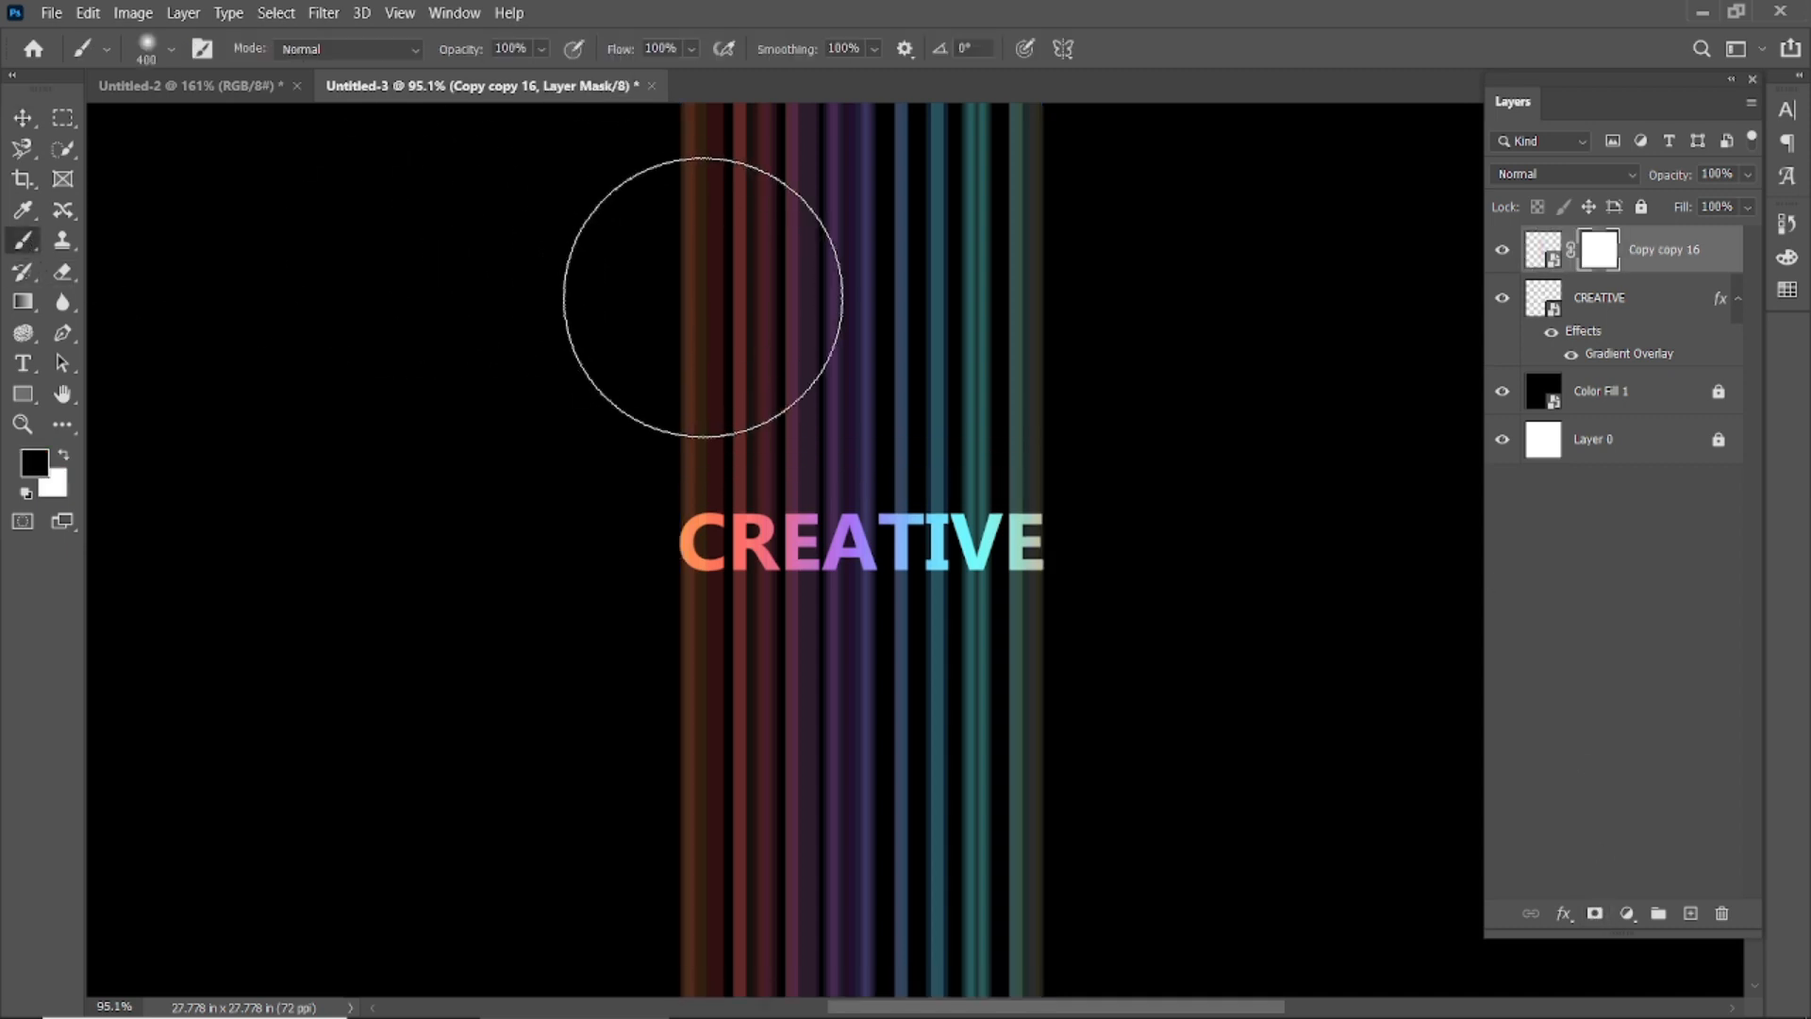
pyautogui.moveTo(709, 239)
pyautogui.mouseDown()
pyautogui.moveTo(988, 223)
pyautogui.moveTo(1008, 252)
pyautogui.moveTo(759, 289)
pyautogui.moveTo(731, 333)
pyautogui.moveTo(884, 373)
pyautogui.mouseUp()
pyautogui.press('[')
pyautogui.press('[')
pyautogui.press('[')
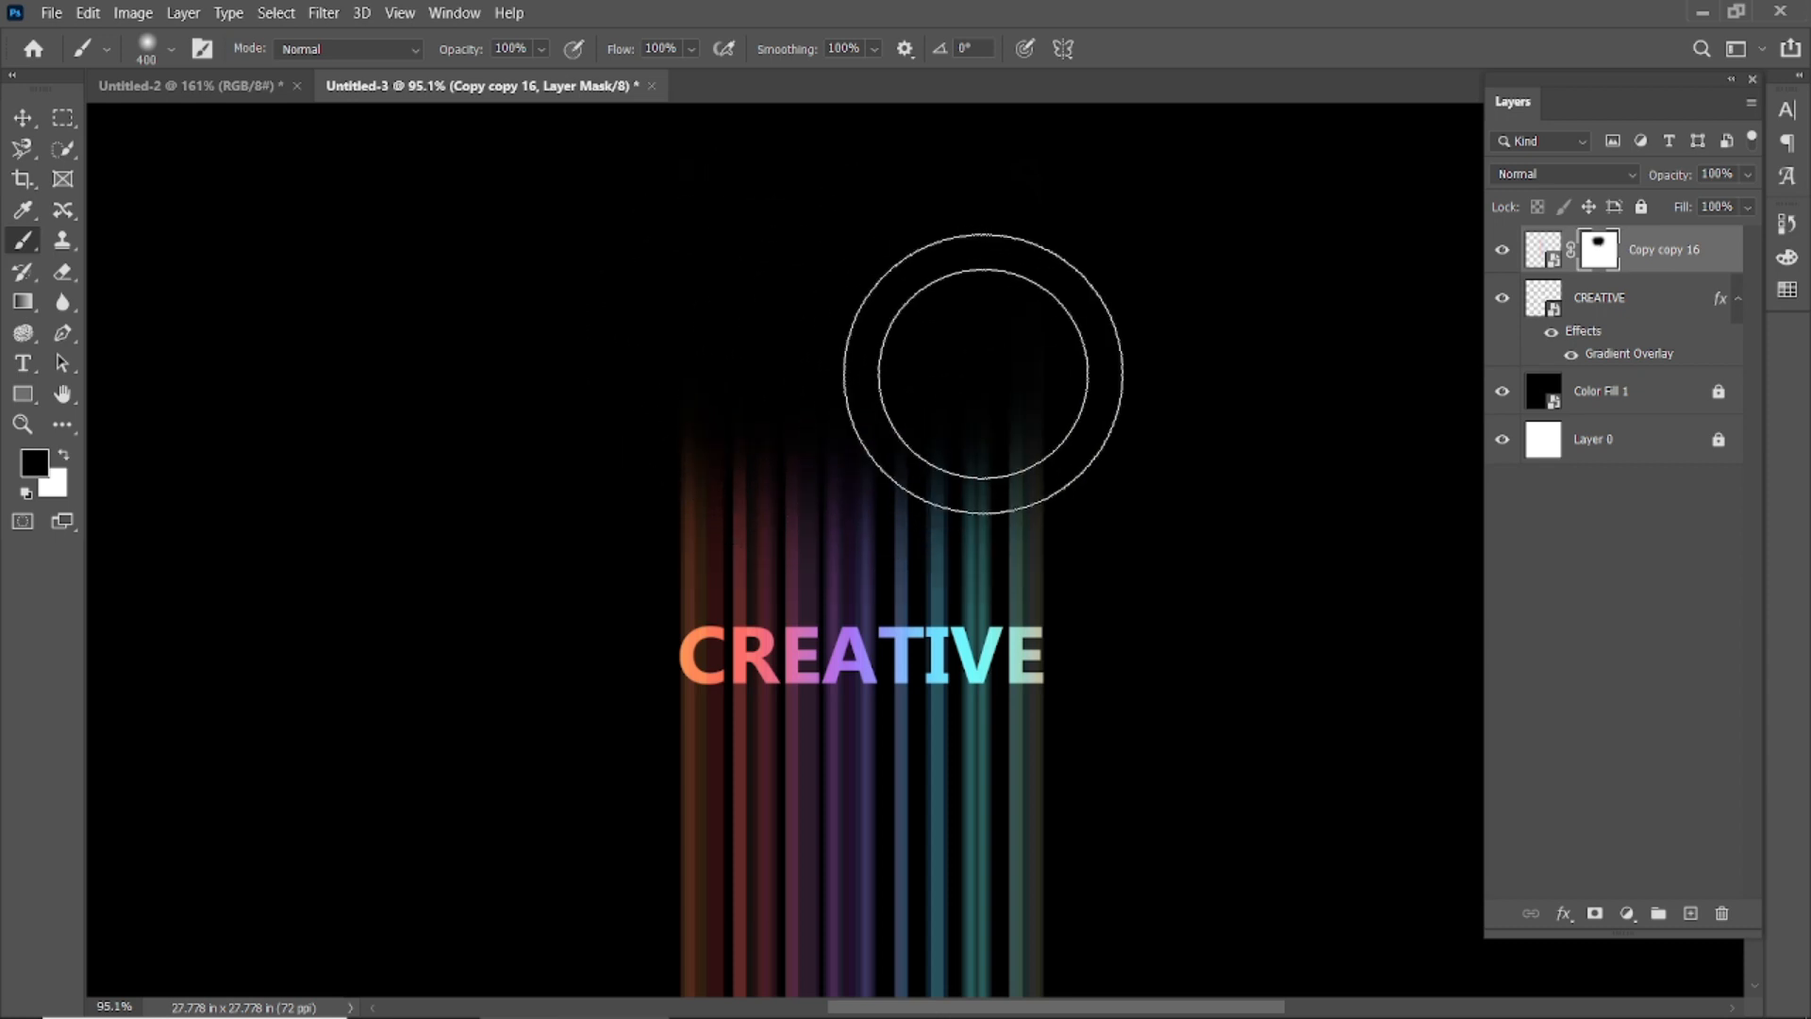
pyautogui.press('alt')
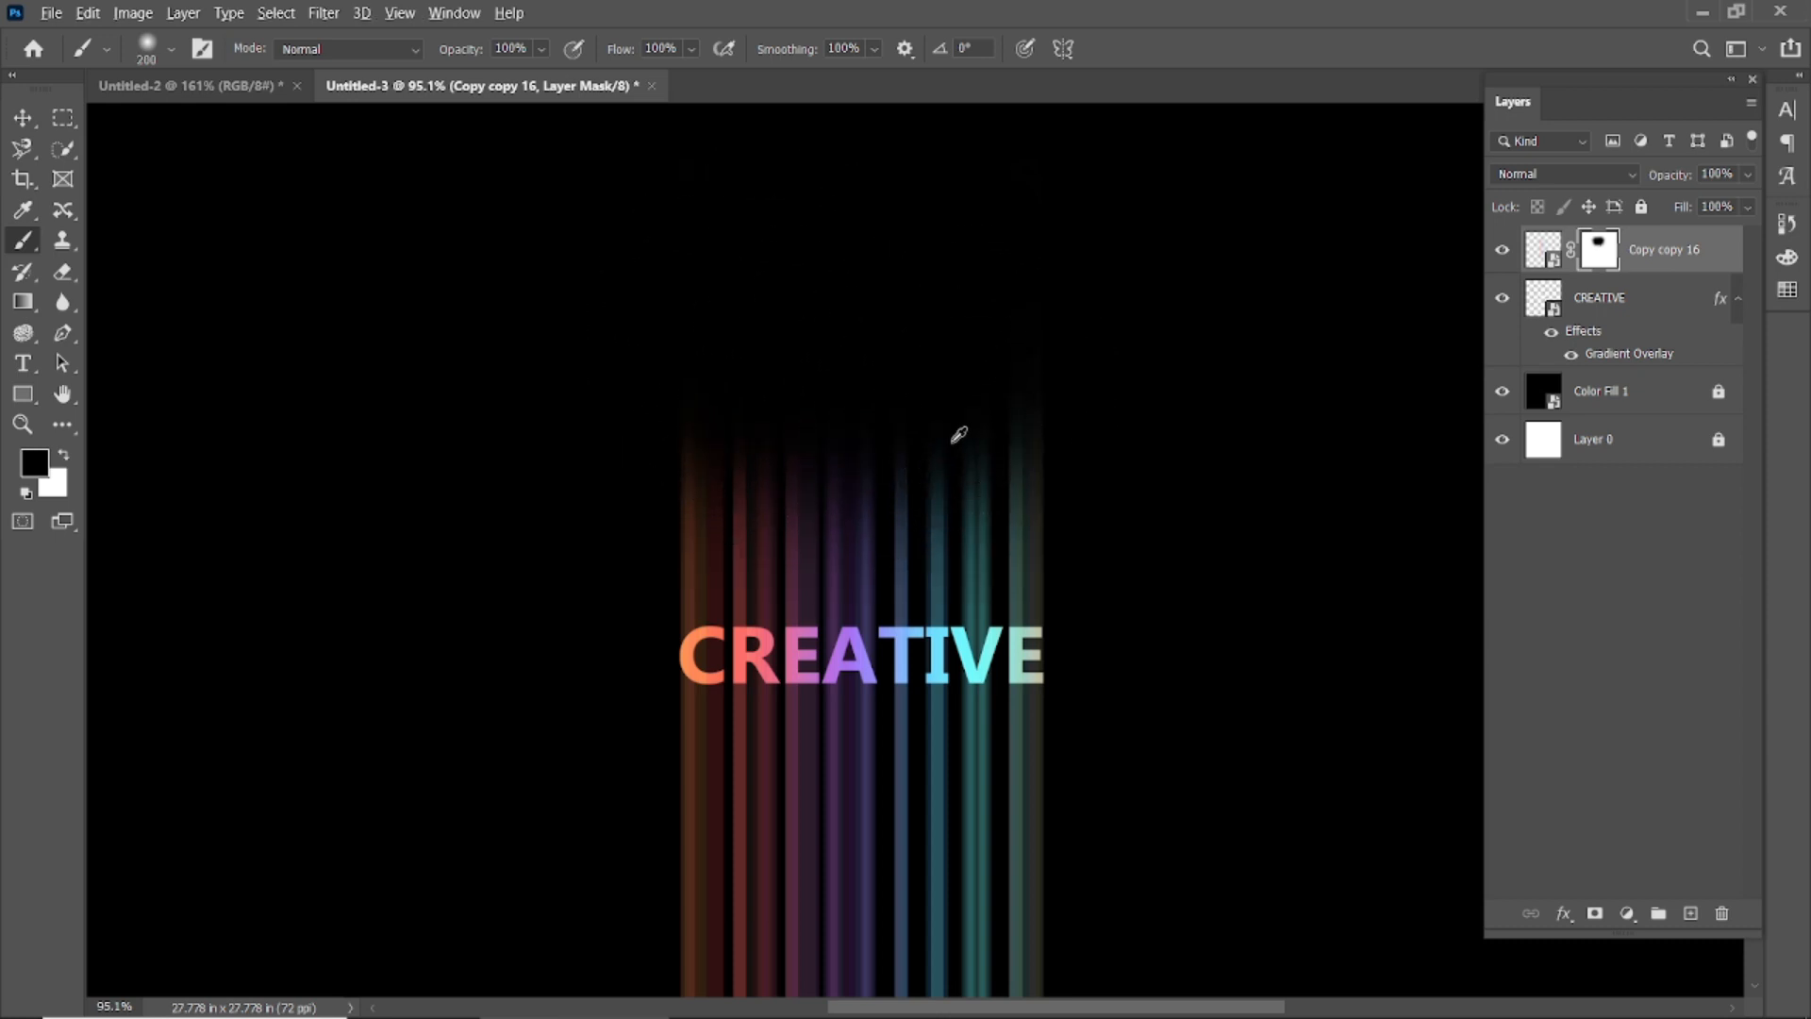
pyautogui.click(941, 446)
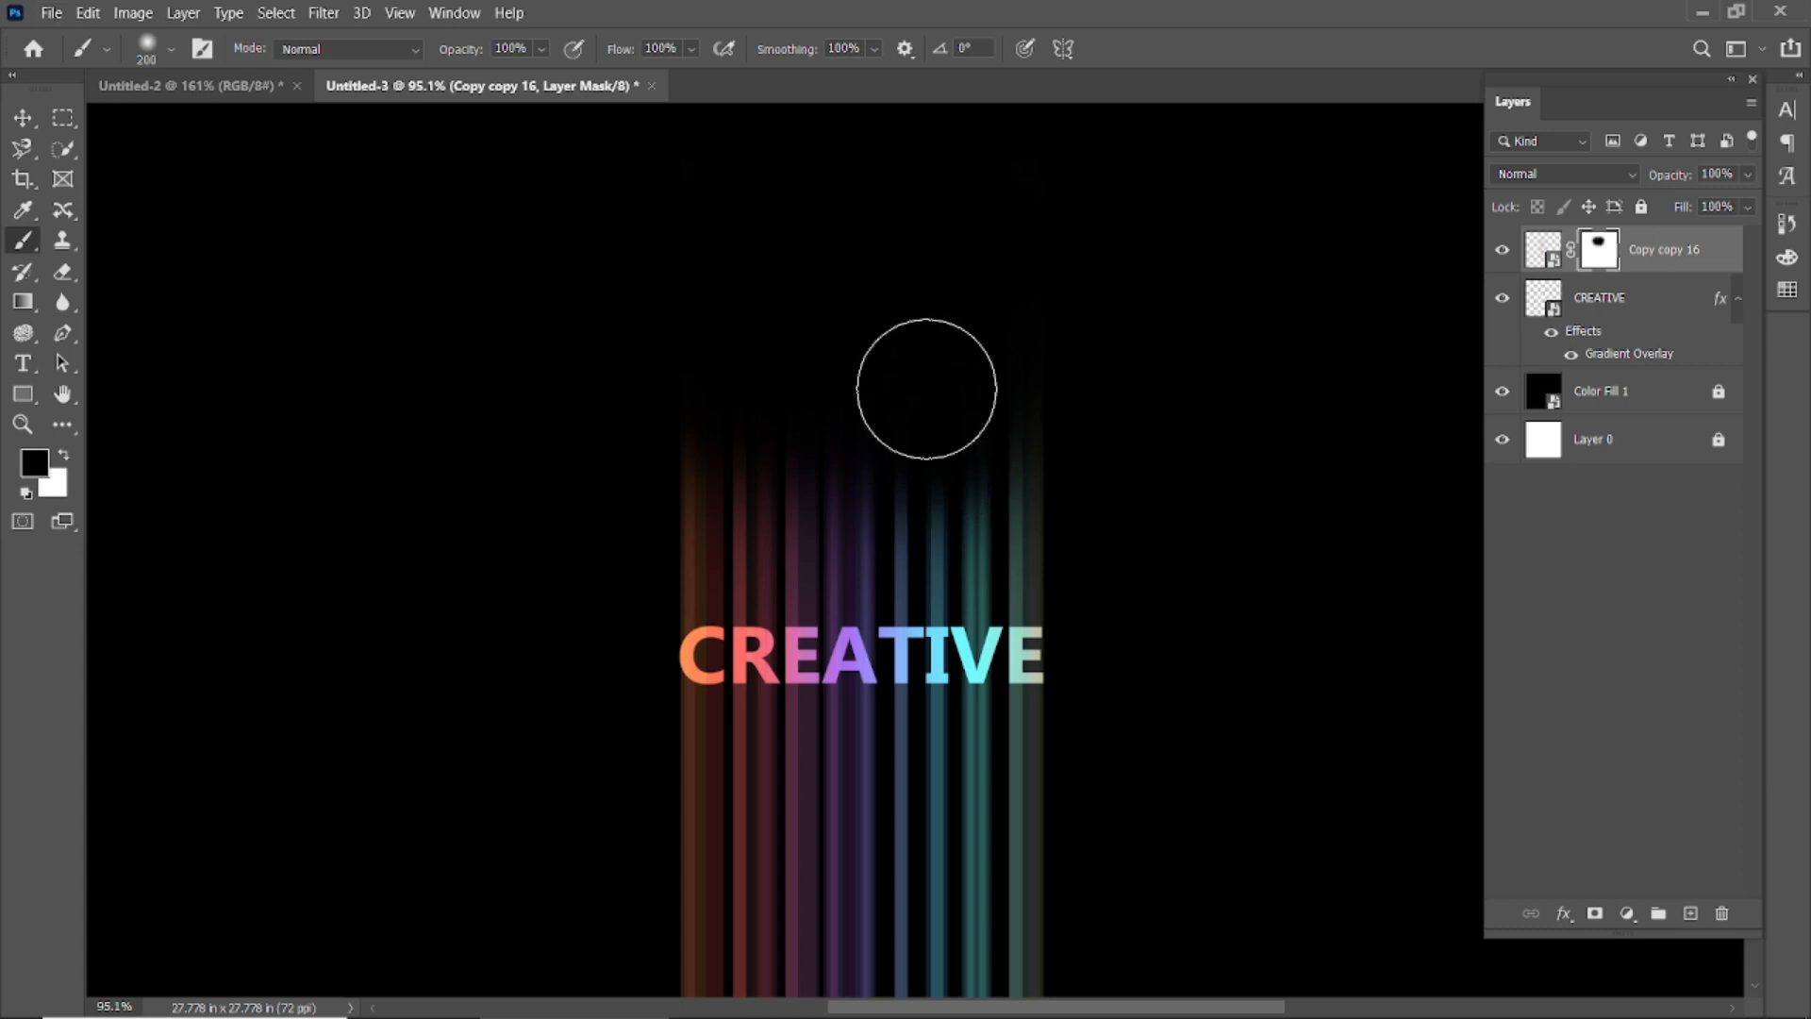
pyautogui.scroll(-1, 926, 389)
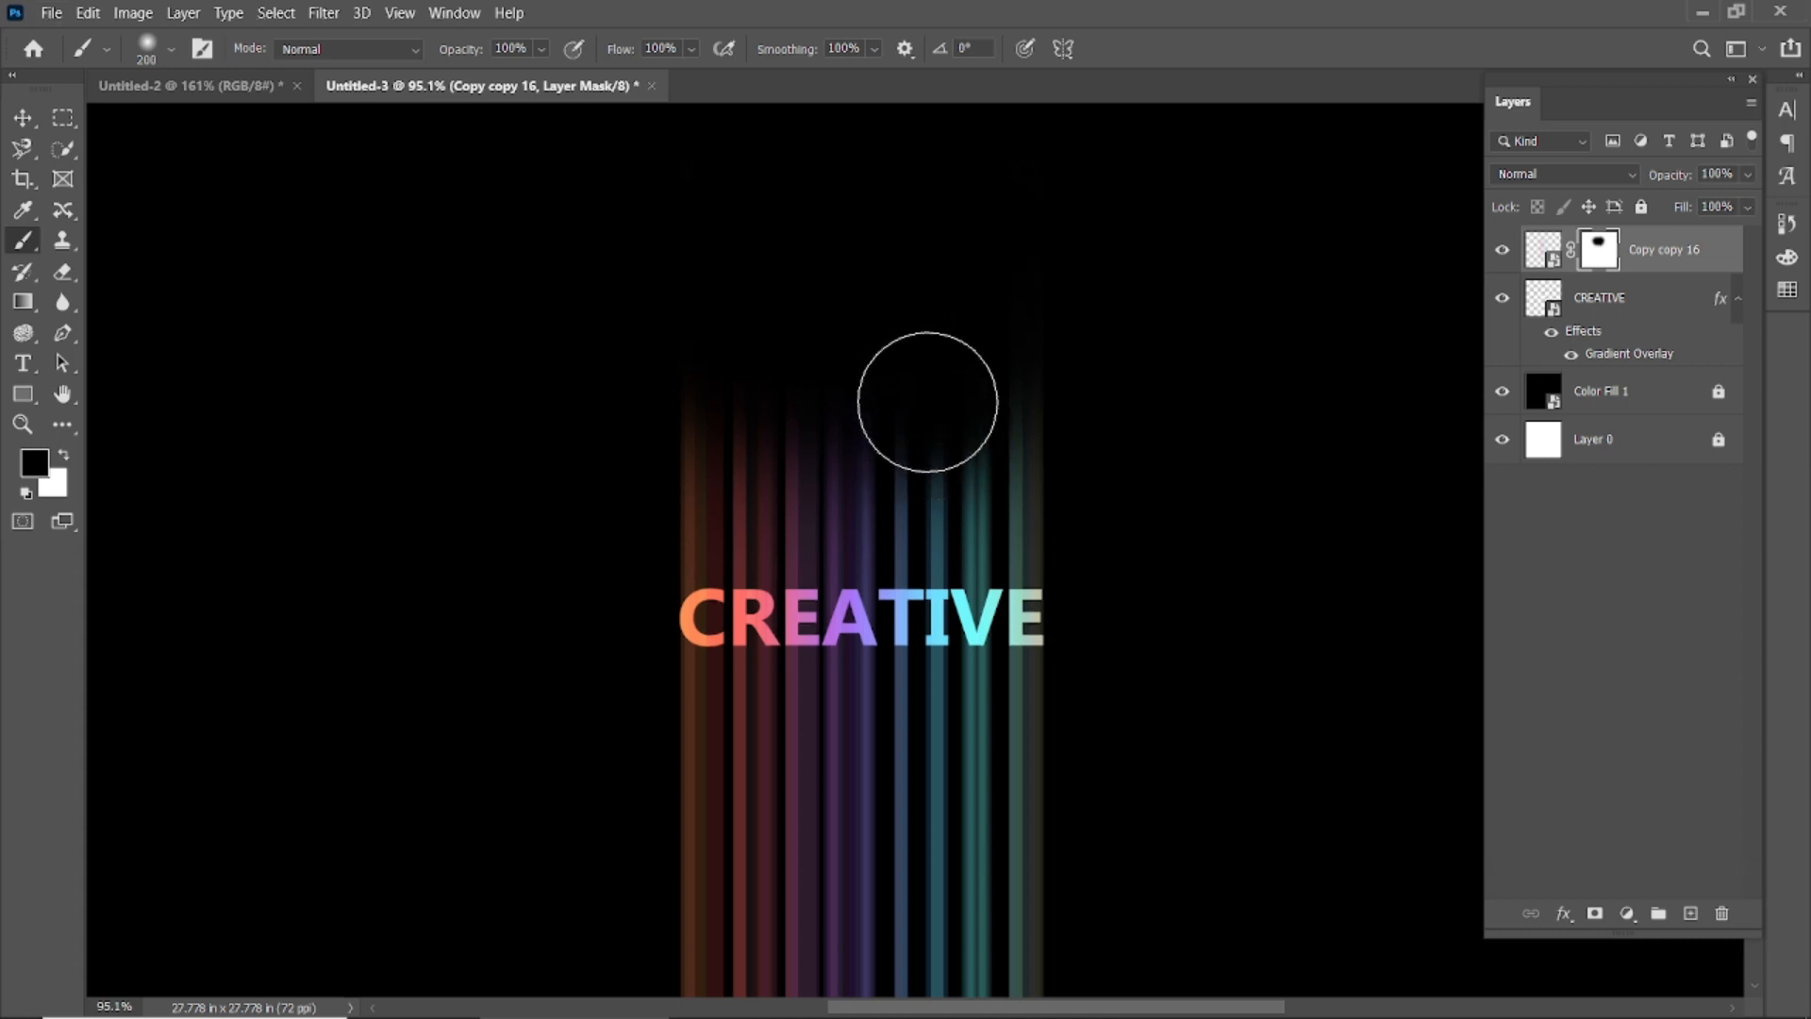
# Step: Switch to a hard round 200 px brush and mask out more of the streaks above the text
pyautogui.rightClick(927, 427)
pyautogui.click(1073, 545)
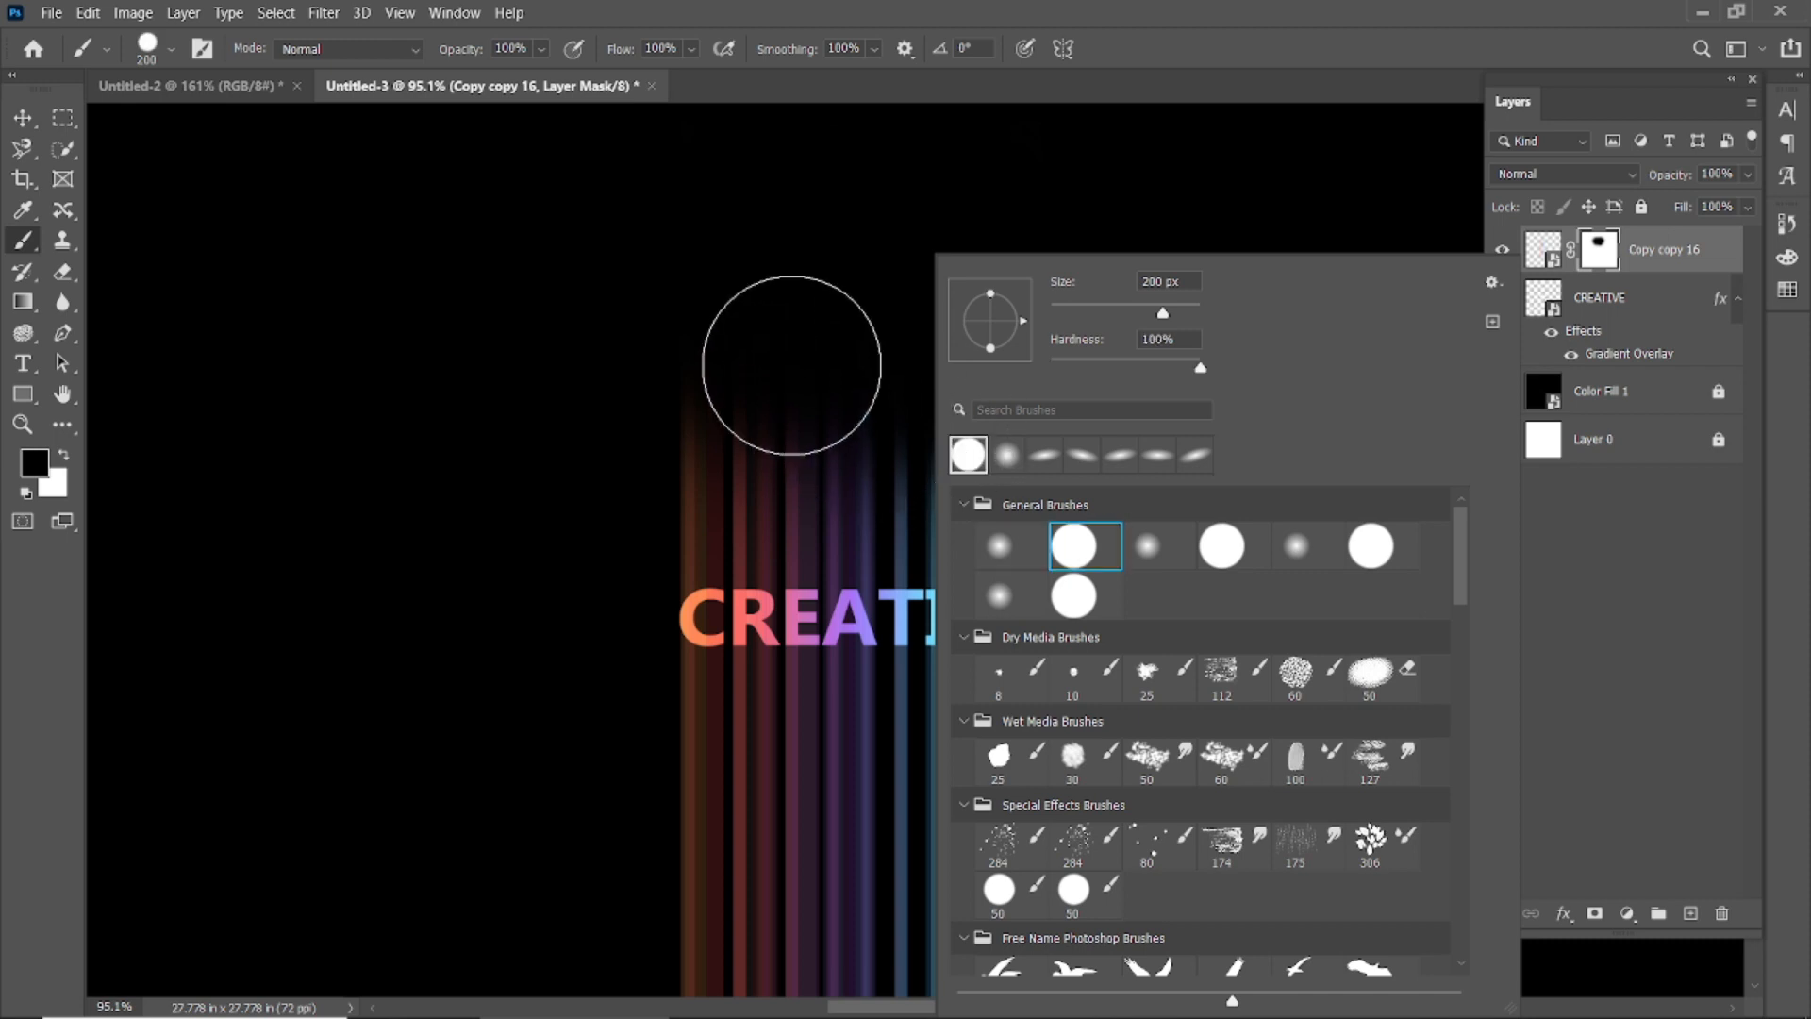
pyautogui.click(696, 375)
pyautogui.click(712, 416)
pyautogui.scroll(4, 743, 479)
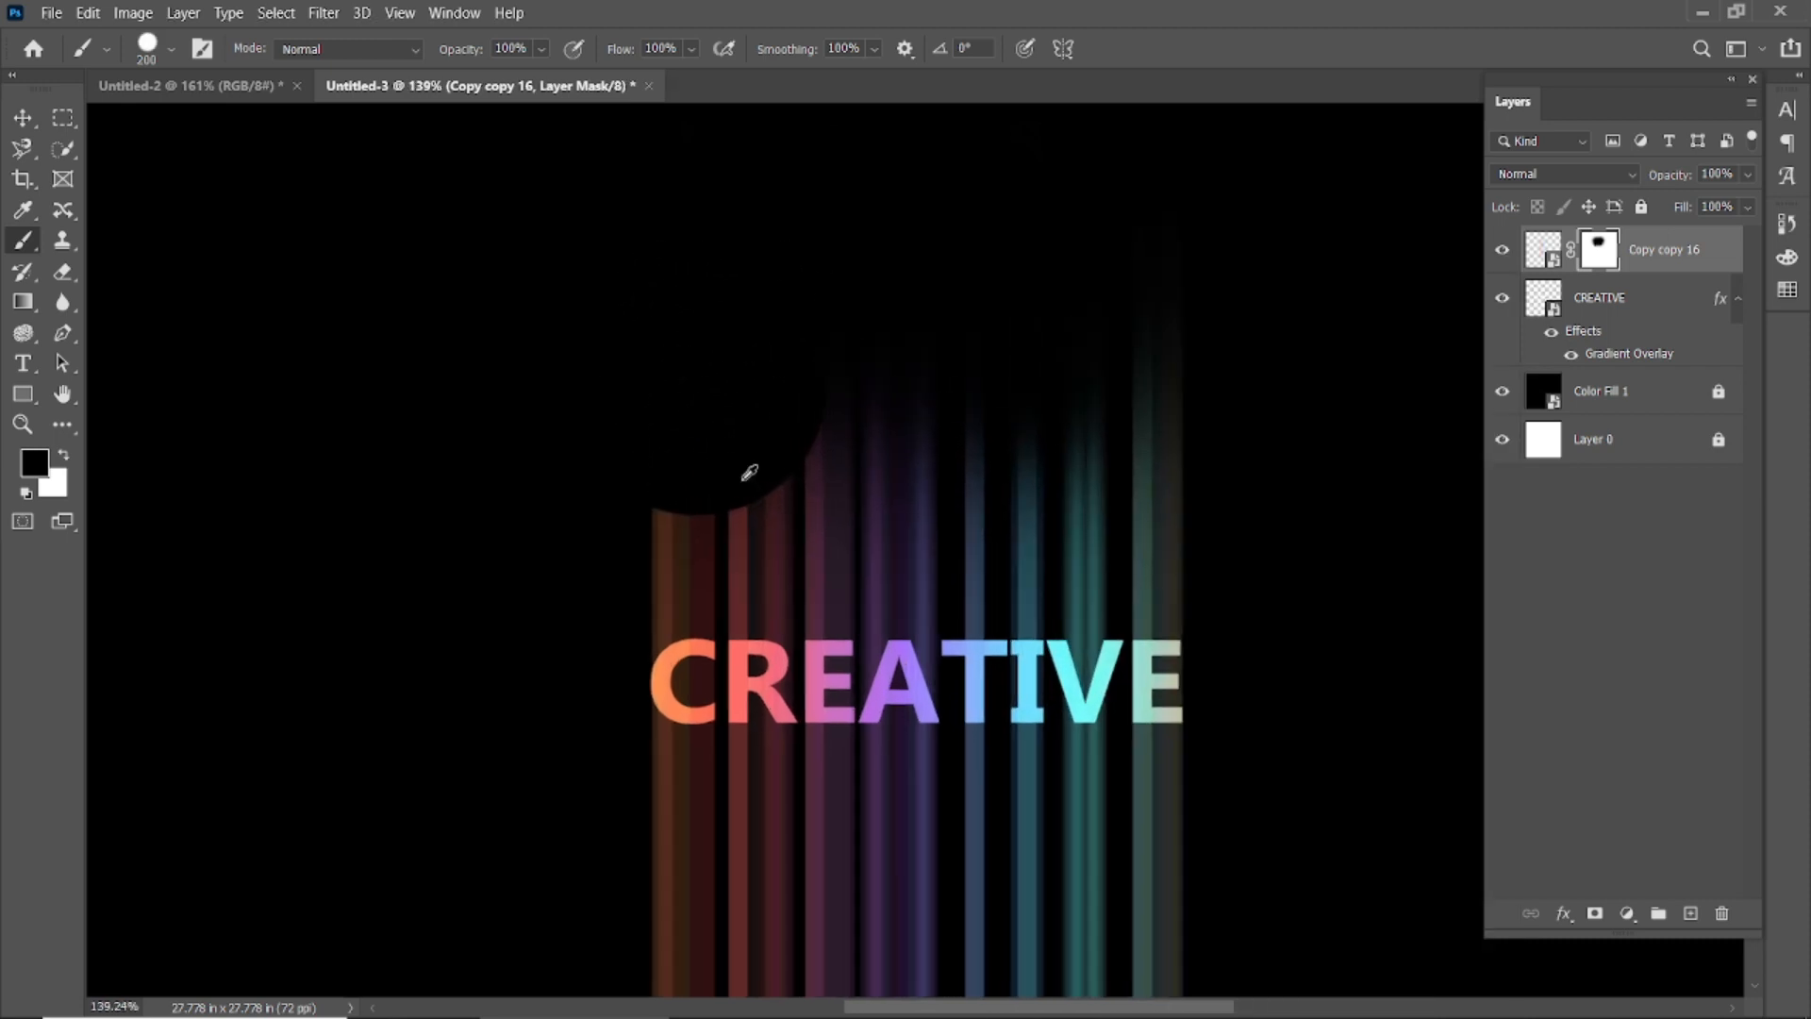
pyautogui.click(755, 460)
pyautogui.moveTo(797, 437)
pyautogui.mouseDown()
pyautogui.moveTo(1084, 393)
pyautogui.moveTo(1132, 445)
pyautogui.moveTo(1154, 549)
pyautogui.moveTo(1046, 549)
pyautogui.mouseUp()
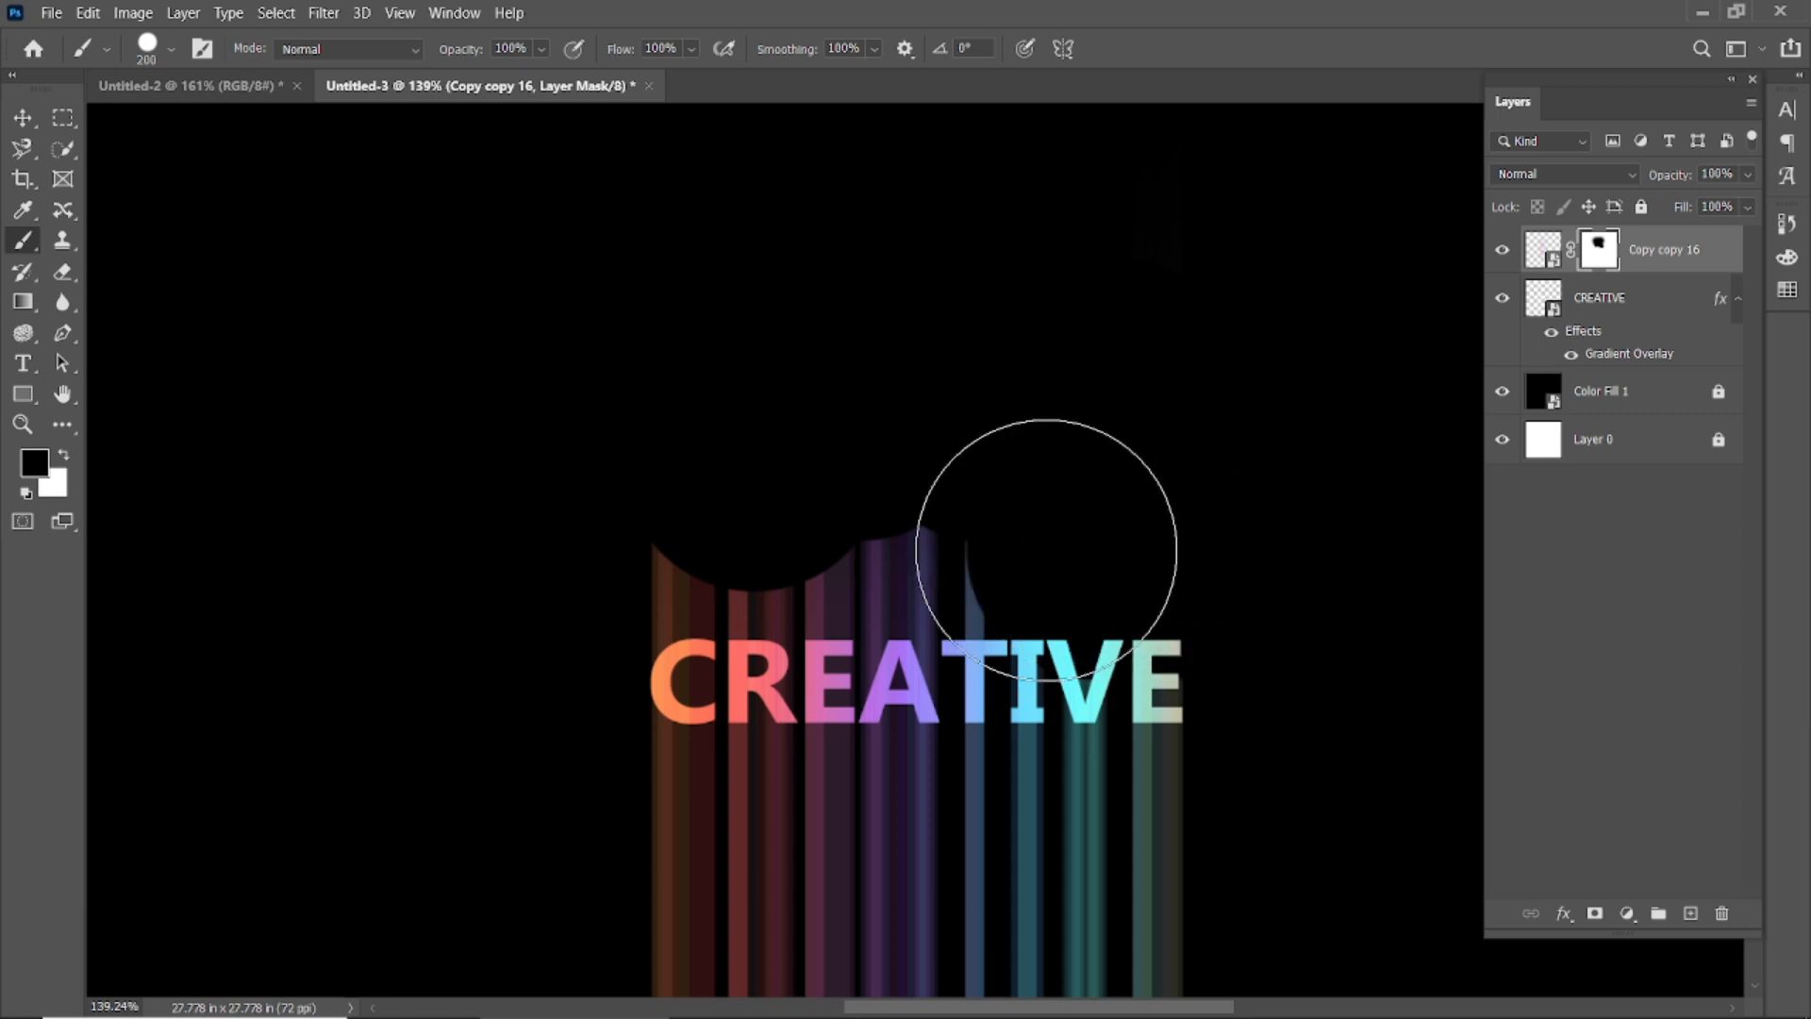
# Step: Reduce the brush to 50 px and mask out the streaks directly above and behind the tops of the letters
pyautogui.press('[')
pyautogui.press('[')
pyautogui.press('[')
pyautogui.press('[')
pyautogui.press('[')
pyautogui.press('[')
pyautogui.press('[')
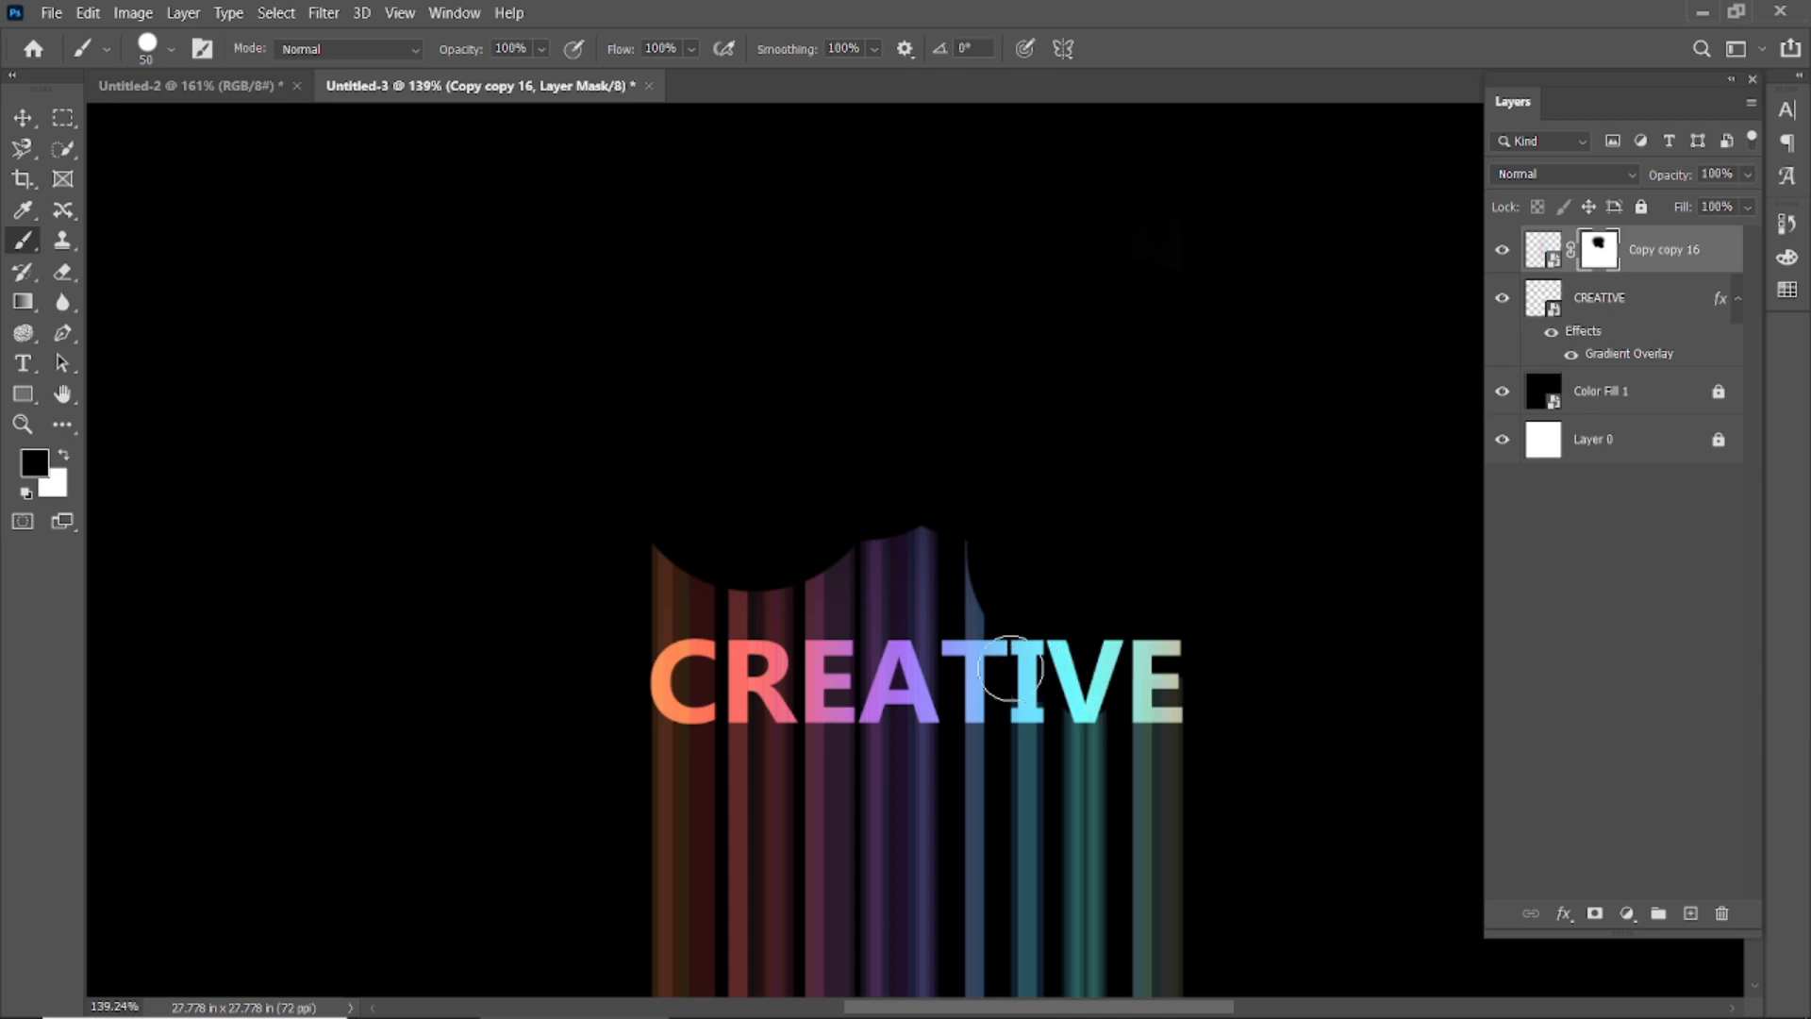
pyautogui.moveTo(893, 618)
pyautogui.mouseDown()
pyautogui.moveTo(899, 670)
pyautogui.moveTo(833, 639)
pyautogui.moveTo(831, 658)
pyautogui.moveTo(767, 641)
pyautogui.moveTo(749, 654)
pyautogui.moveTo(764, 665)
pyautogui.moveTo(694, 632)
pyautogui.moveTo(695, 673)
pyautogui.mouseUp()
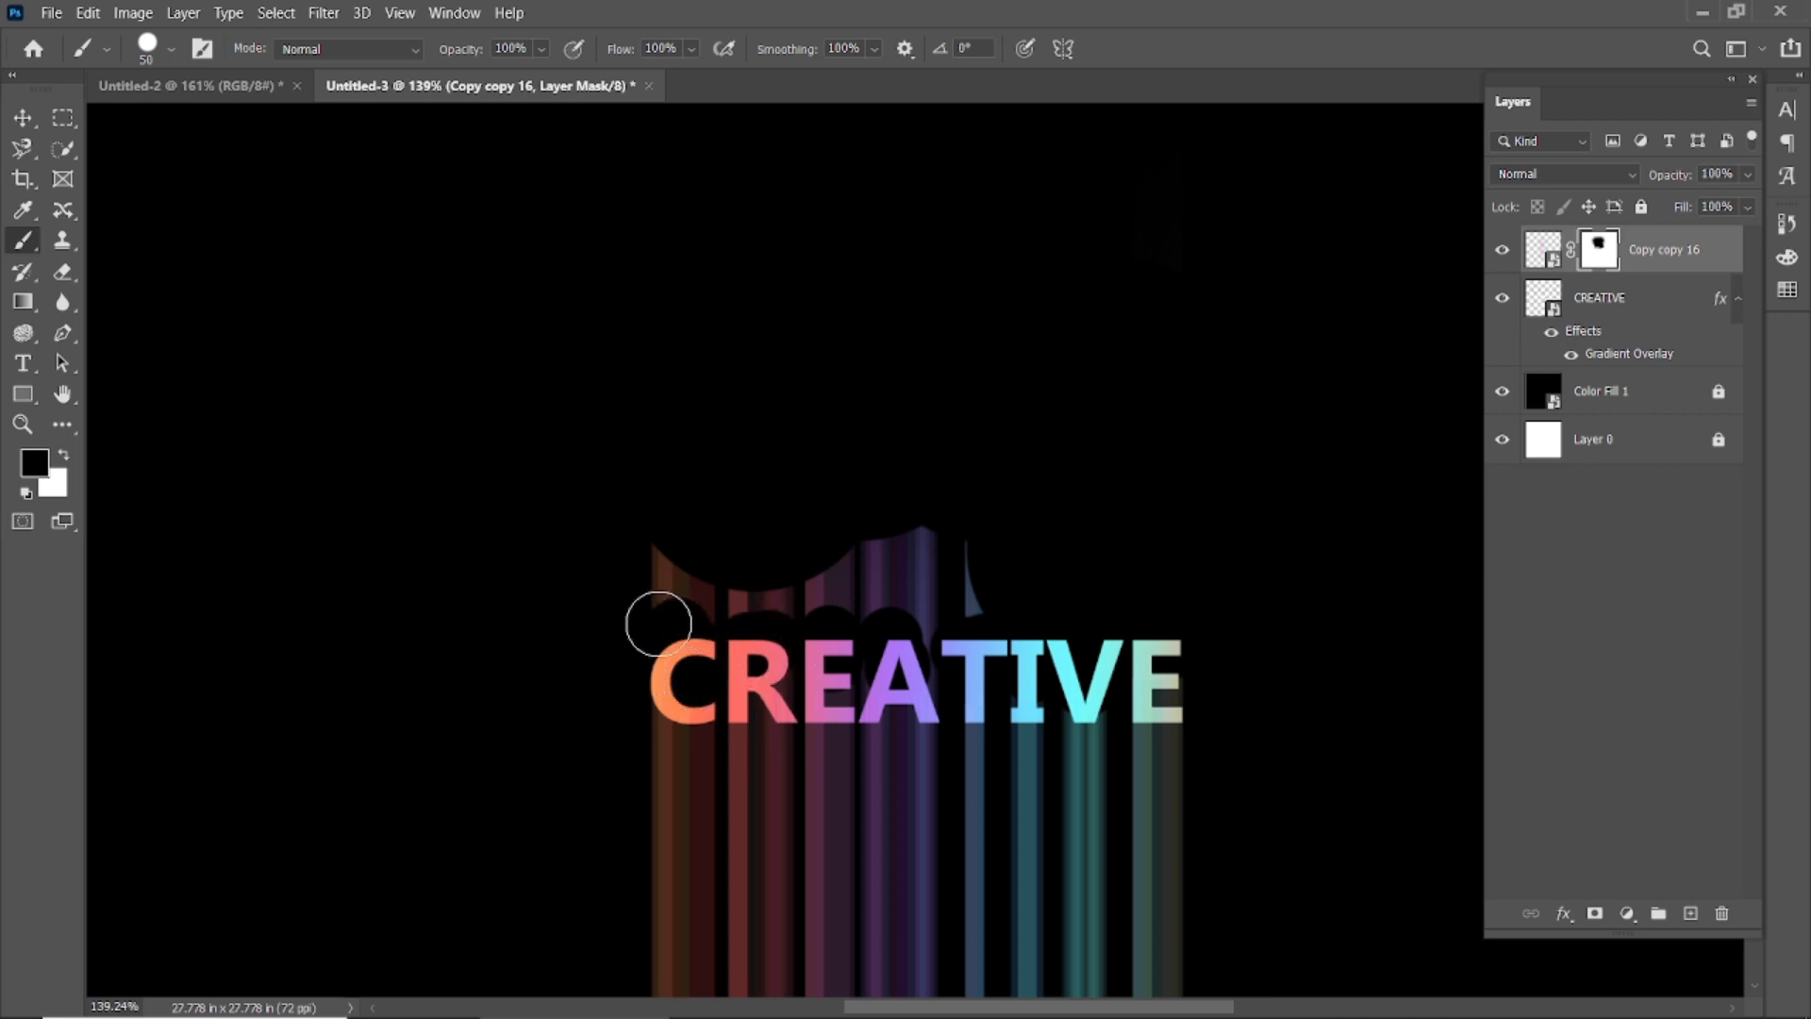
# Step: Enlarge the hard brush to 90 px and mask out the leftover streak pieces above the CREATIVE text
pyautogui.press(']')
pyautogui.press(']')
pyautogui.press(']')
pyautogui.press(']')
pyautogui.moveTo(647, 558); pyautogui.dragTo(944, 567)
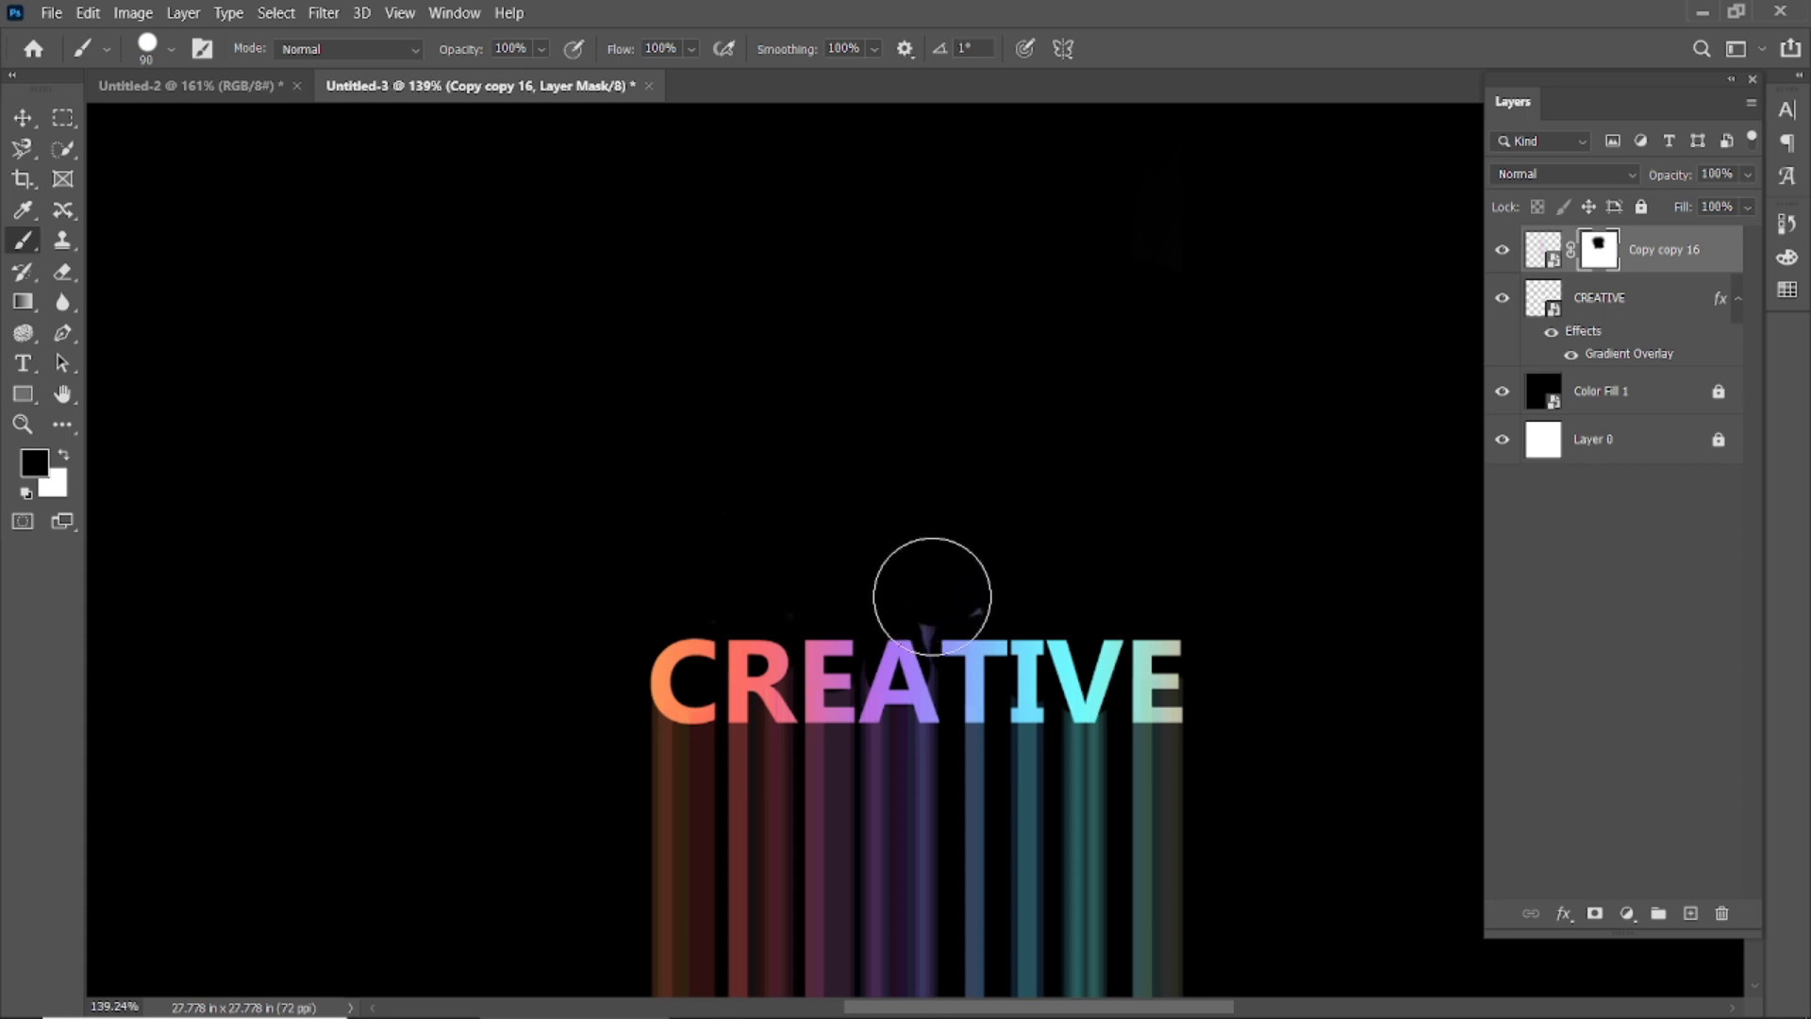
pyautogui.scroll(2, 932, 596)
pyautogui.scroll(-2, 929, 598)
pyautogui.moveTo(936, 602); pyautogui.dragTo(926, 624)
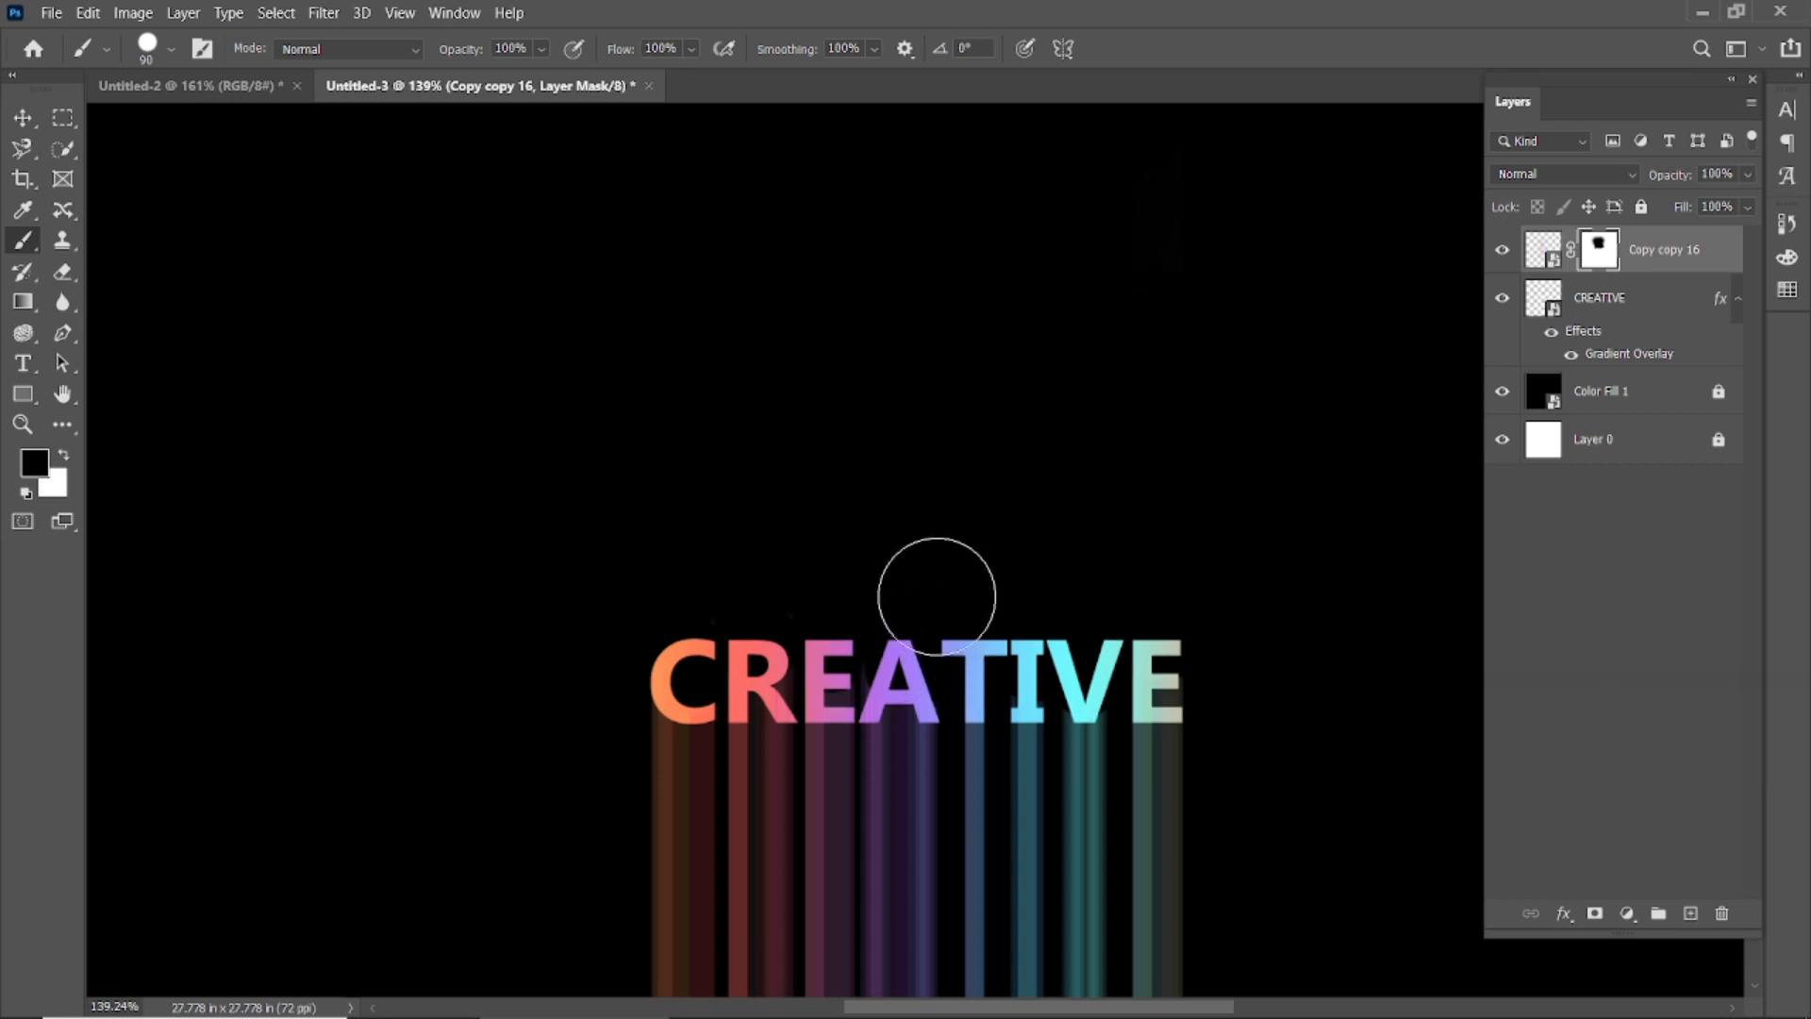
pyautogui.scroll(-2, 955, 583)
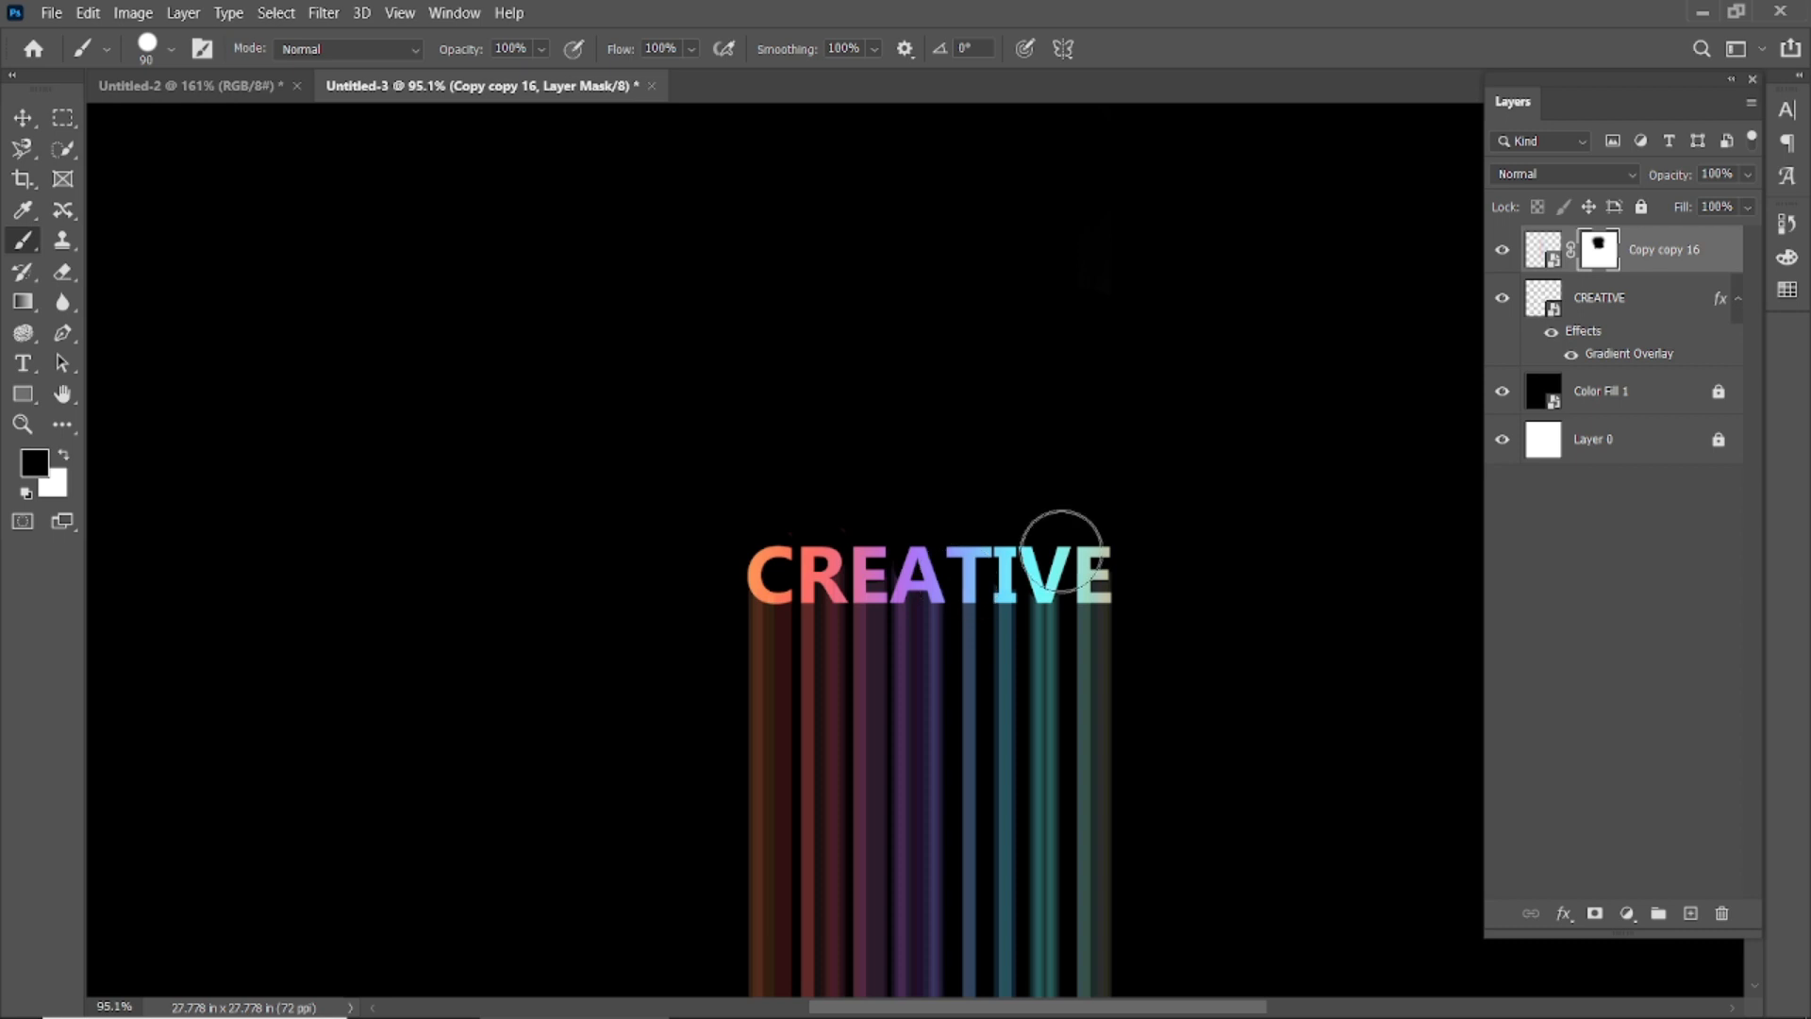
# Step: Switch to a soft round brush with 0% hardness, enlarge it to 400 px, and mask out the faint remnants above the text
pyautogui.rightClick(1060, 546)
pyautogui.click(1124, 552)
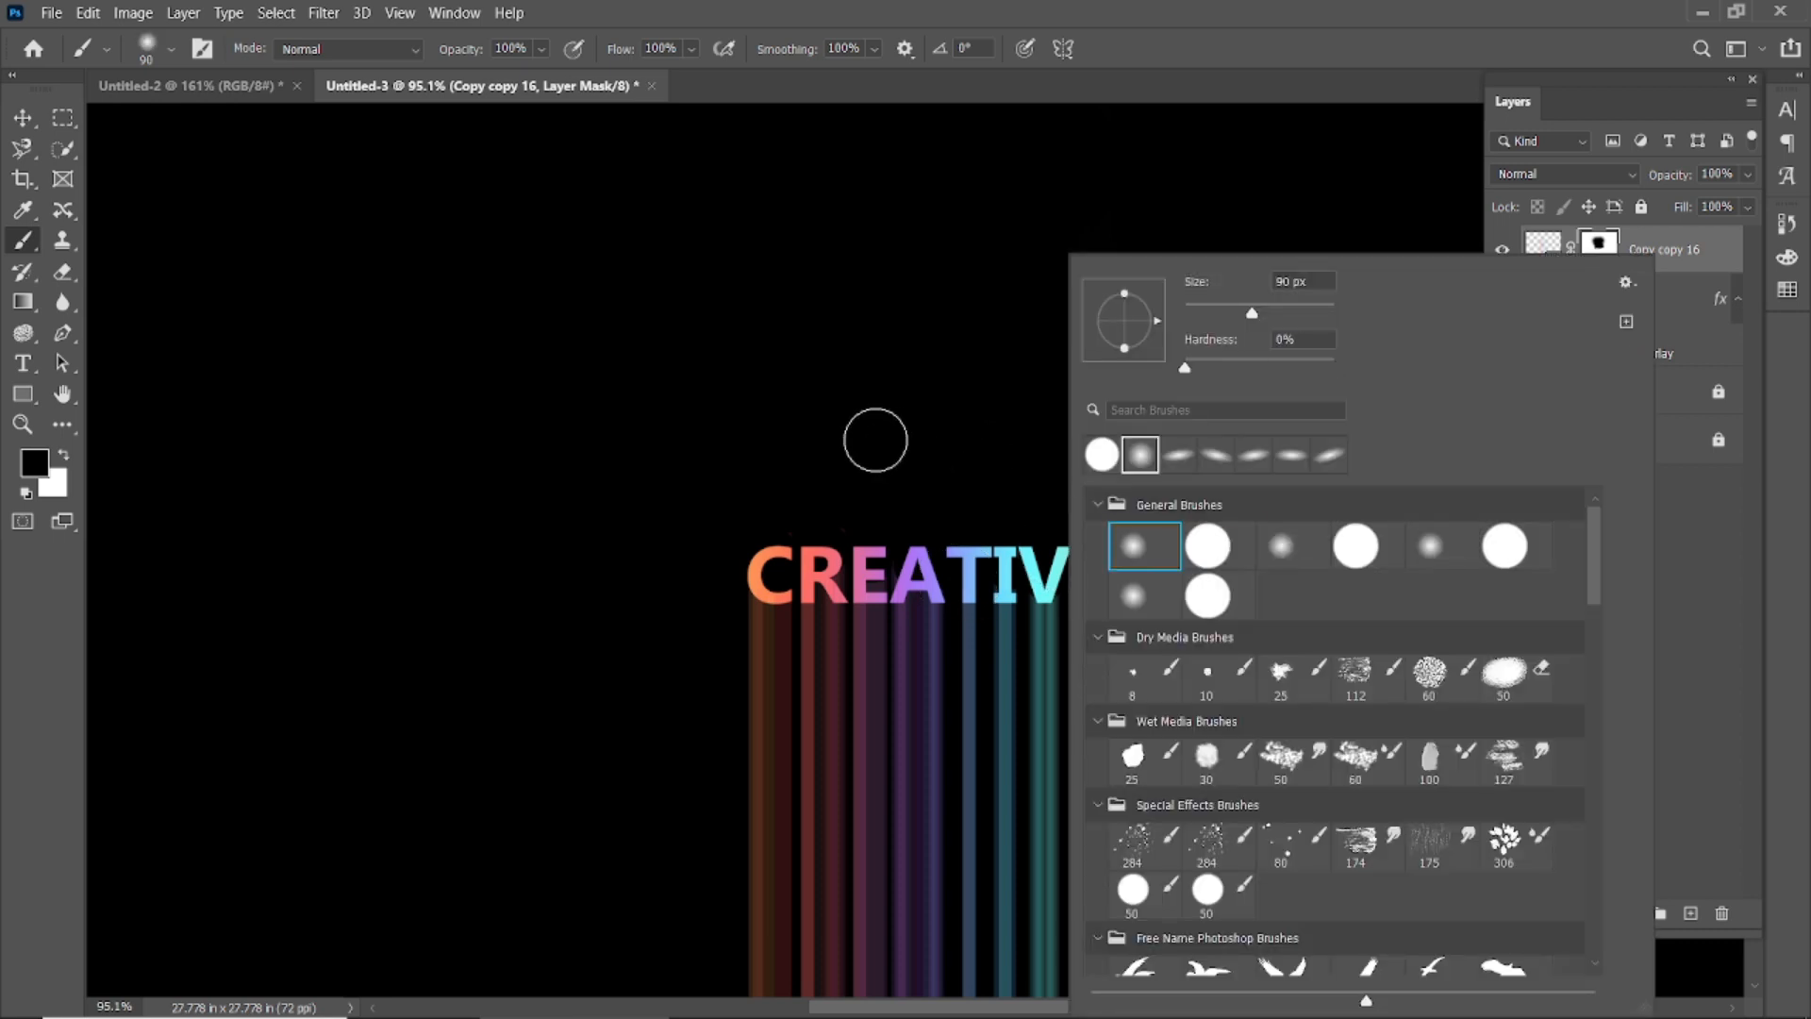
pyautogui.press('Return')
pyautogui.press(']')
pyautogui.press(']')
pyautogui.press(']')
pyautogui.press(']')
pyautogui.press(']')
pyautogui.press(']')
pyautogui.press(']')
pyautogui.press(']')
pyautogui.press(']')
pyautogui.moveTo(1086, 475); pyautogui.dragTo(972, 387)
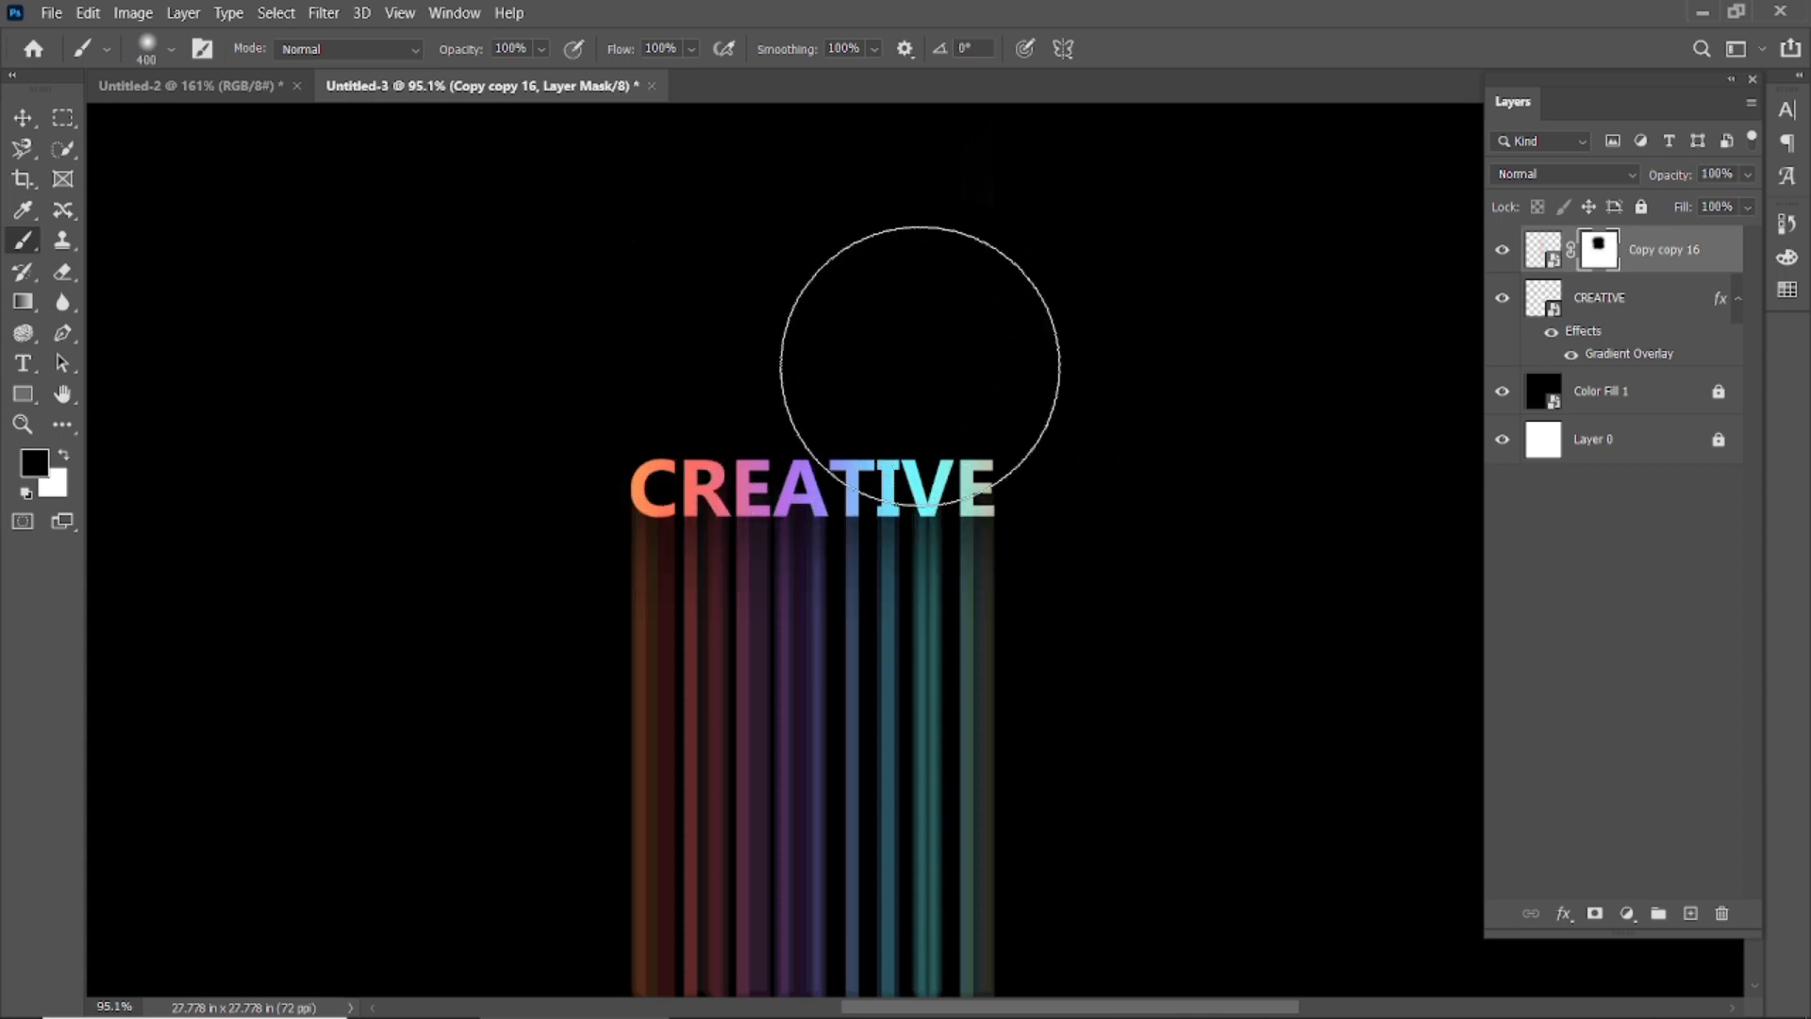
pyautogui.scroll(1, 1044, 296)
pyautogui.scroll(-1, 962, 189)
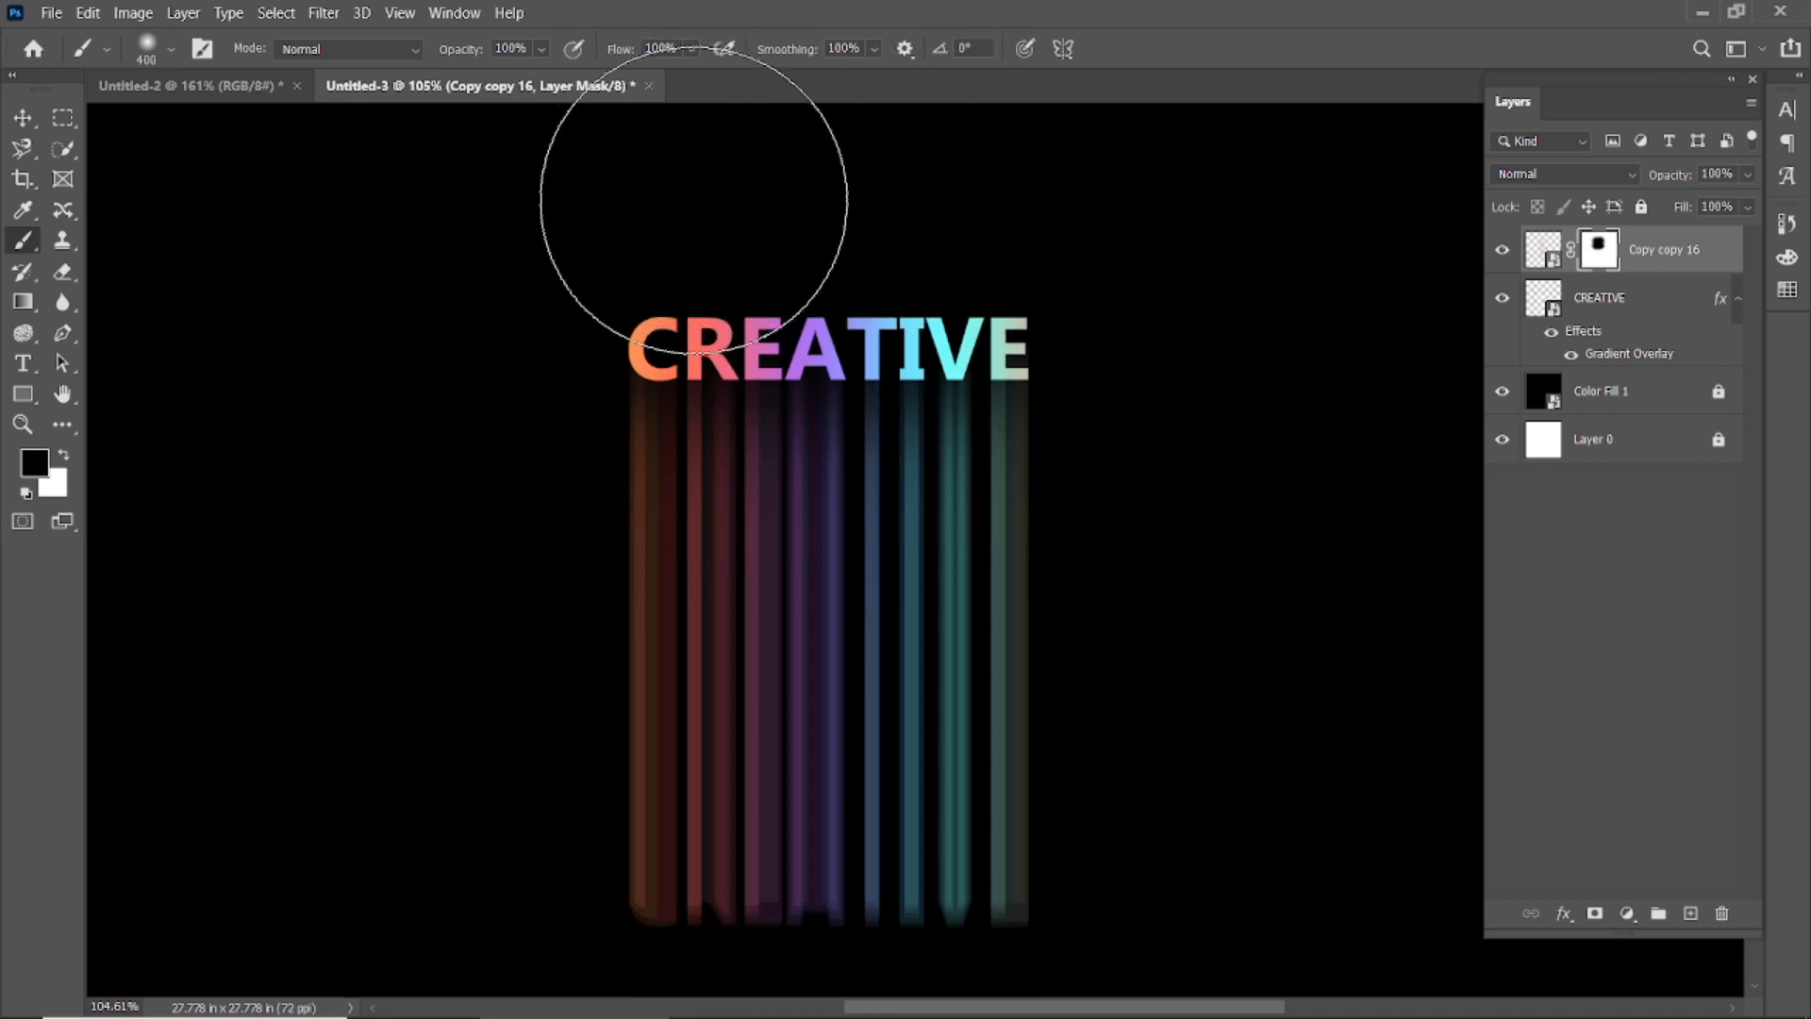
# Step: Target the Copy copy 16 layer's mask and fade out the lower ends of the streaks with the soft 400 px black brush
pyautogui.click(23, 117)
pyautogui.click(485, 408)
pyautogui.click(839, 520)
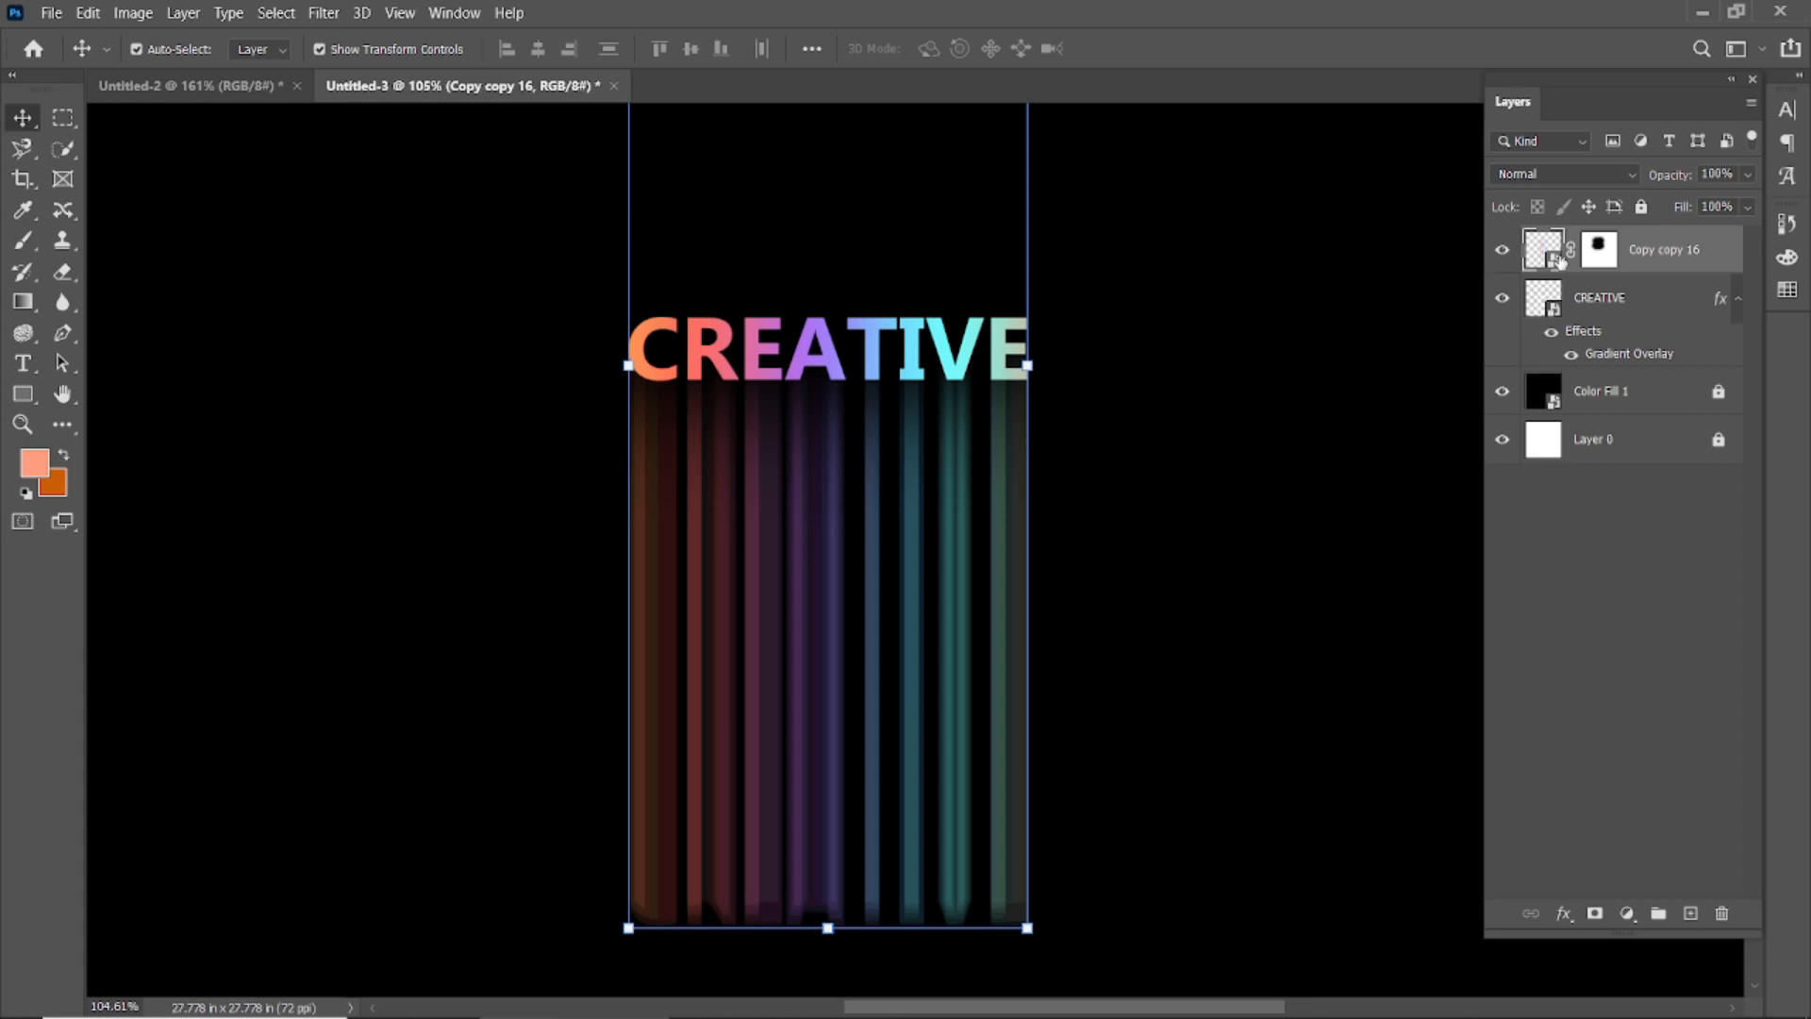
pyautogui.click(1599, 250)
pyautogui.press('d')
pyautogui.click(24, 243)
pyautogui.scroll(-4, 418, 576)
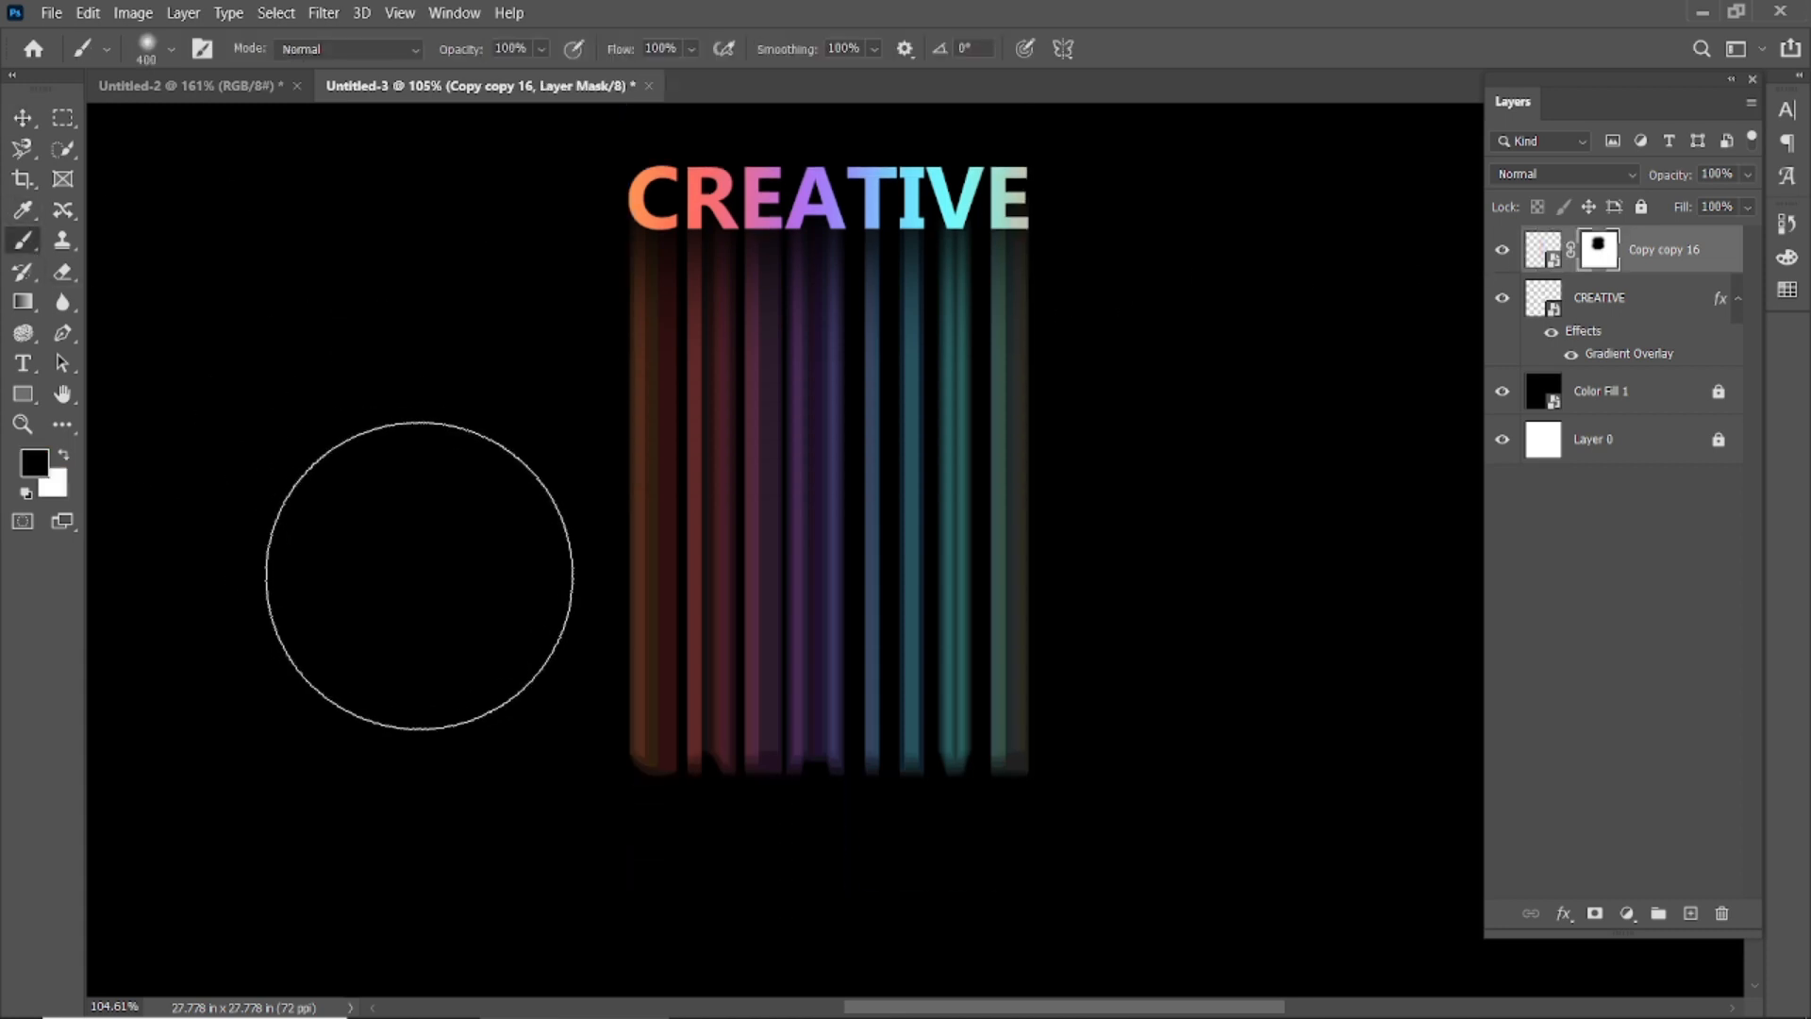
pyautogui.moveTo(501, 732)
pyautogui.mouseDown()
pyautogui.moveTo(660, 830)
pyautogui.moveTo(938, 863)
pyautogui.moveTo(1088, 793)
pyautogui.moveTo(1156, 728)
pyautogui.moveTo(1073, 813)
pyautogui.mouseUp()
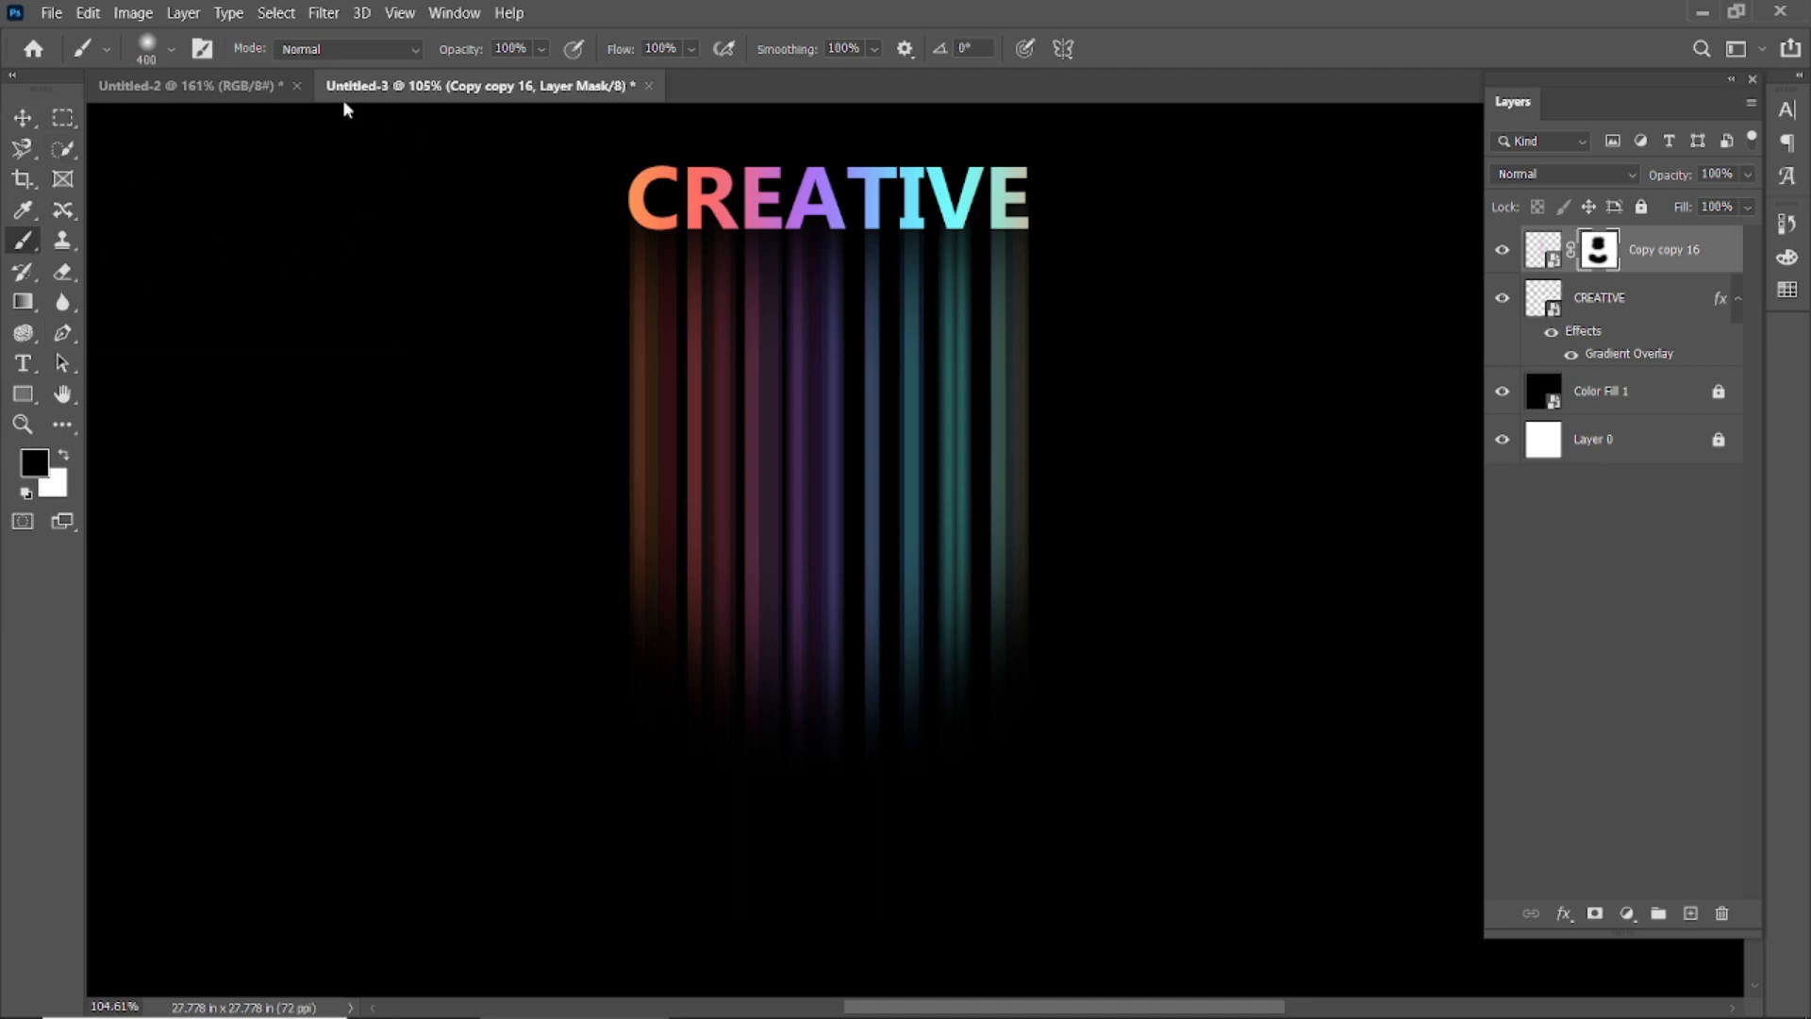
# Step: Add a black (000000) Solid Color fill layer above the Copy copy 16 layer and convert it to a smart object
pyautogui.scroll(3, 789, 413)
pyautogui.scroll(2, 1047, 715)
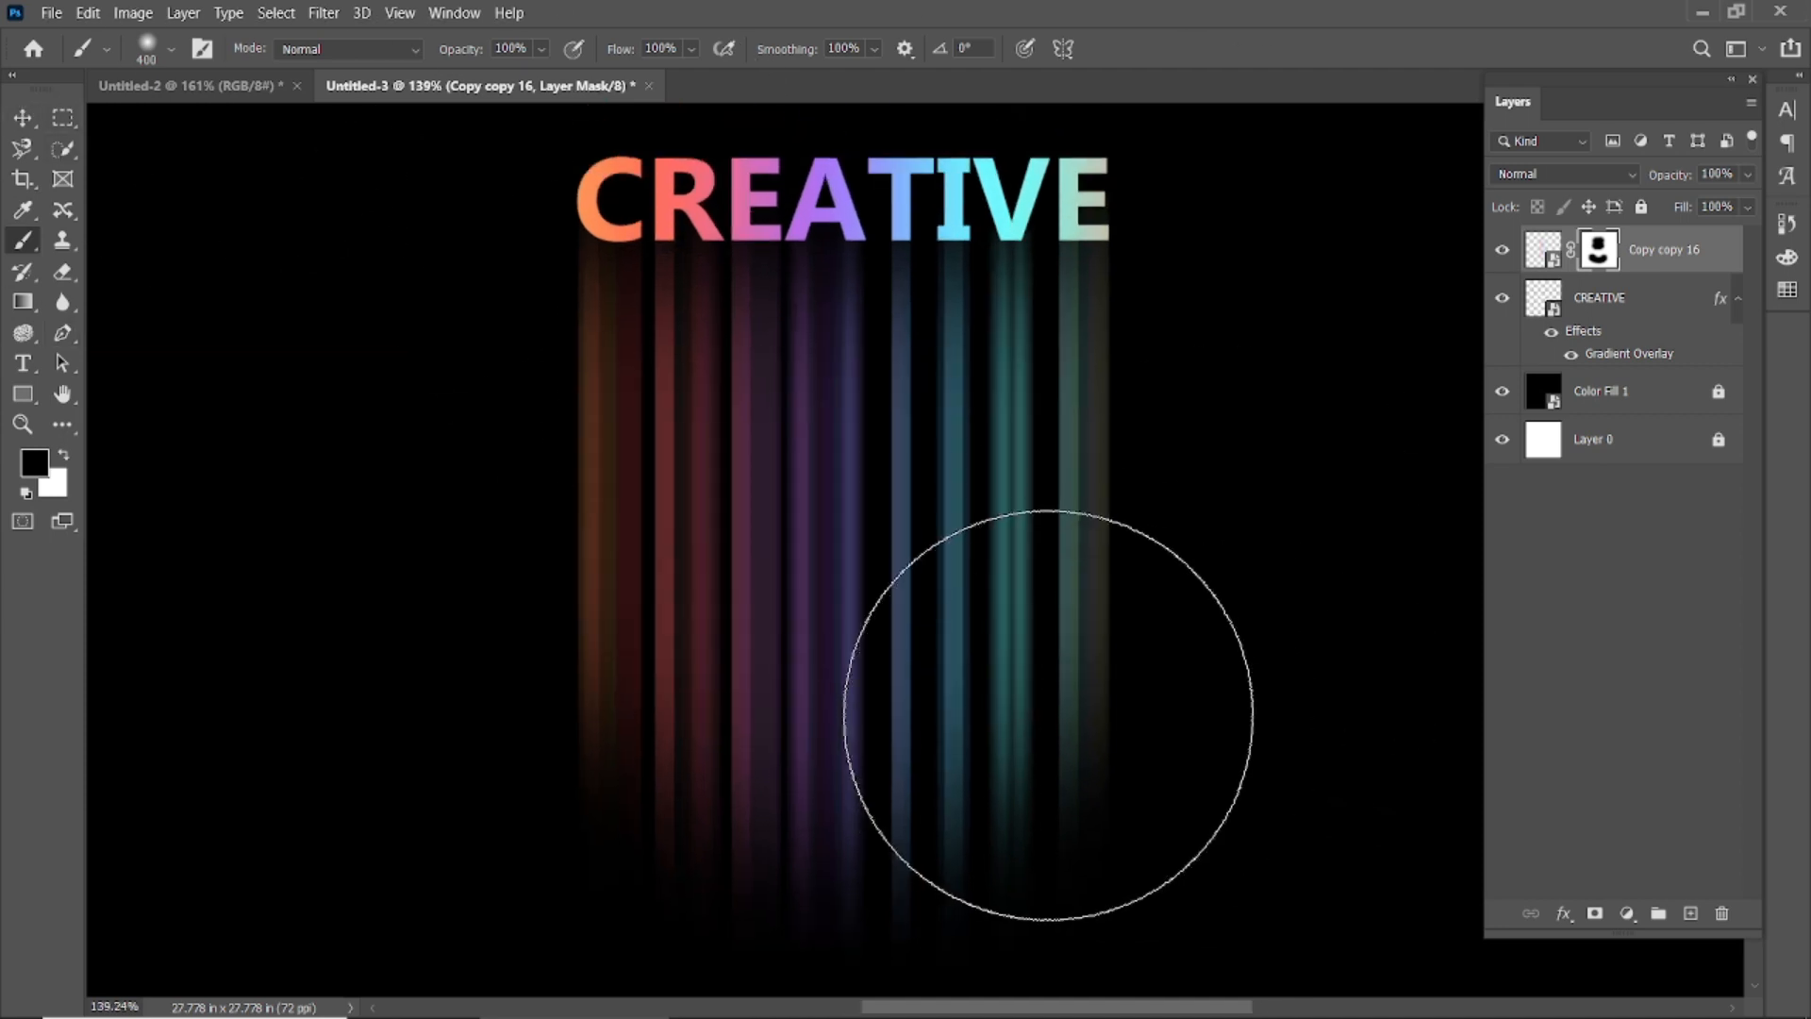
pyautogui.click(38, 117)
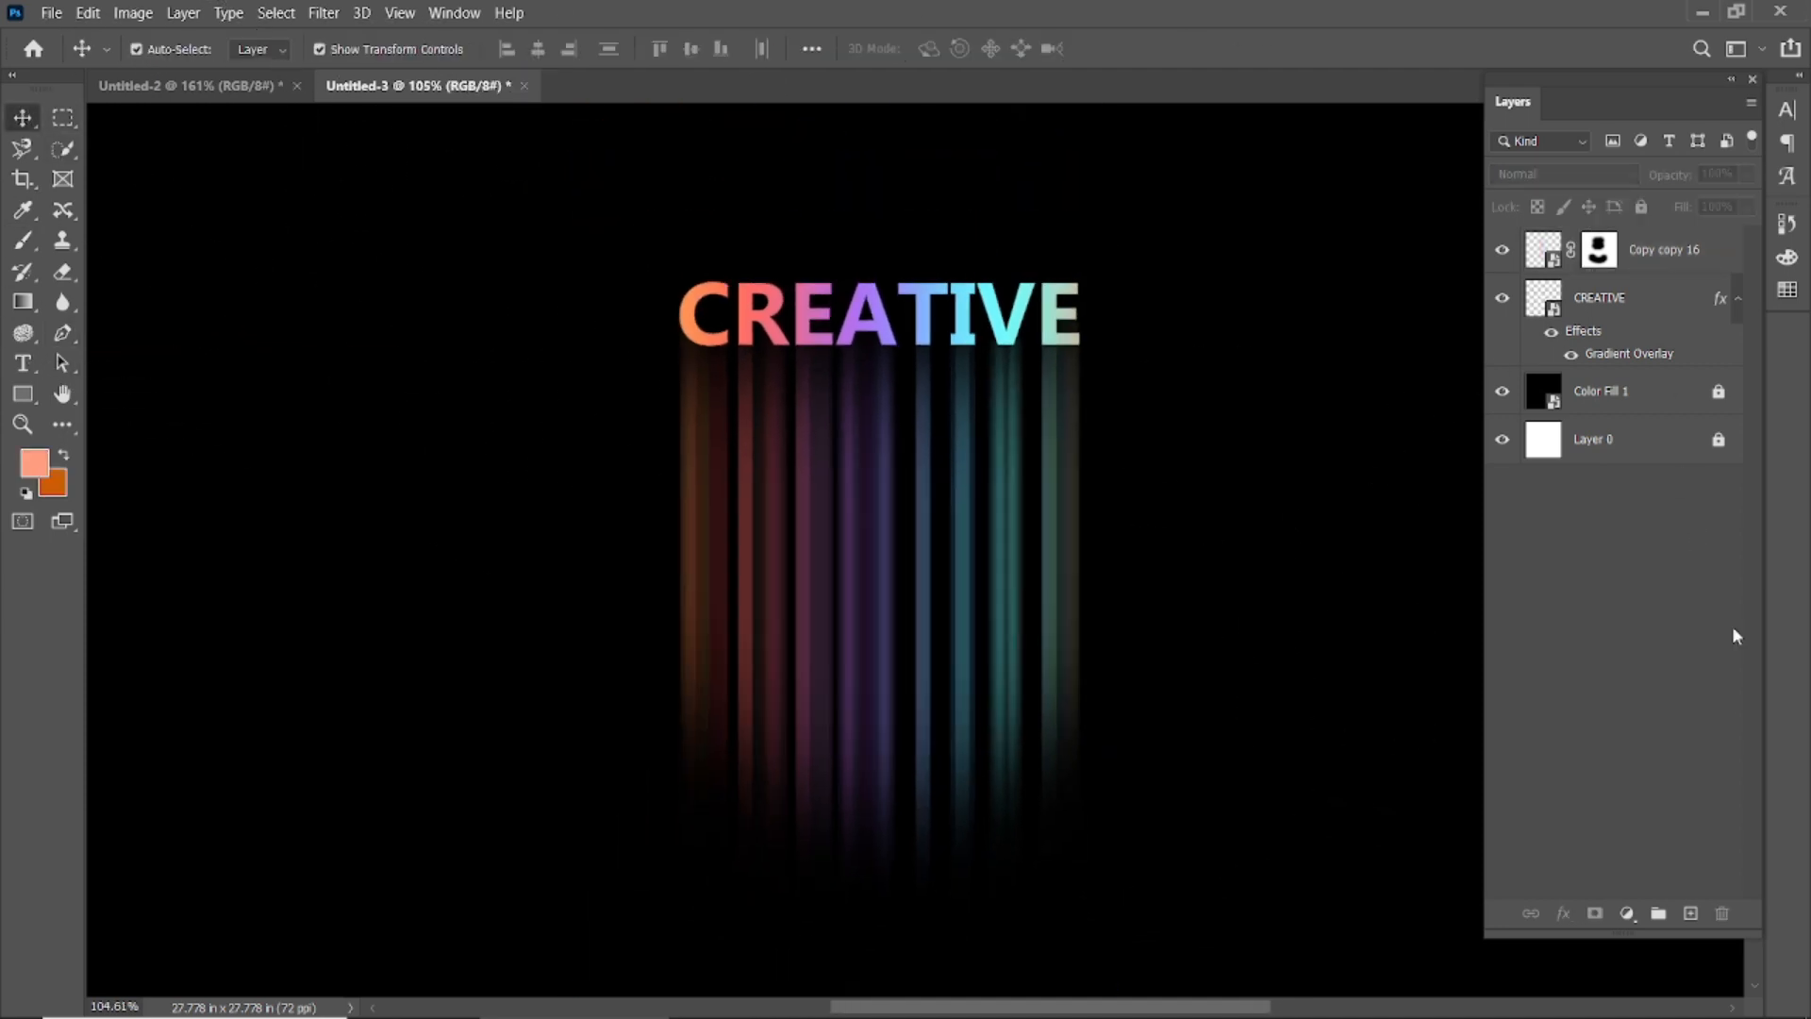
pyautogui.click(1690, 915)
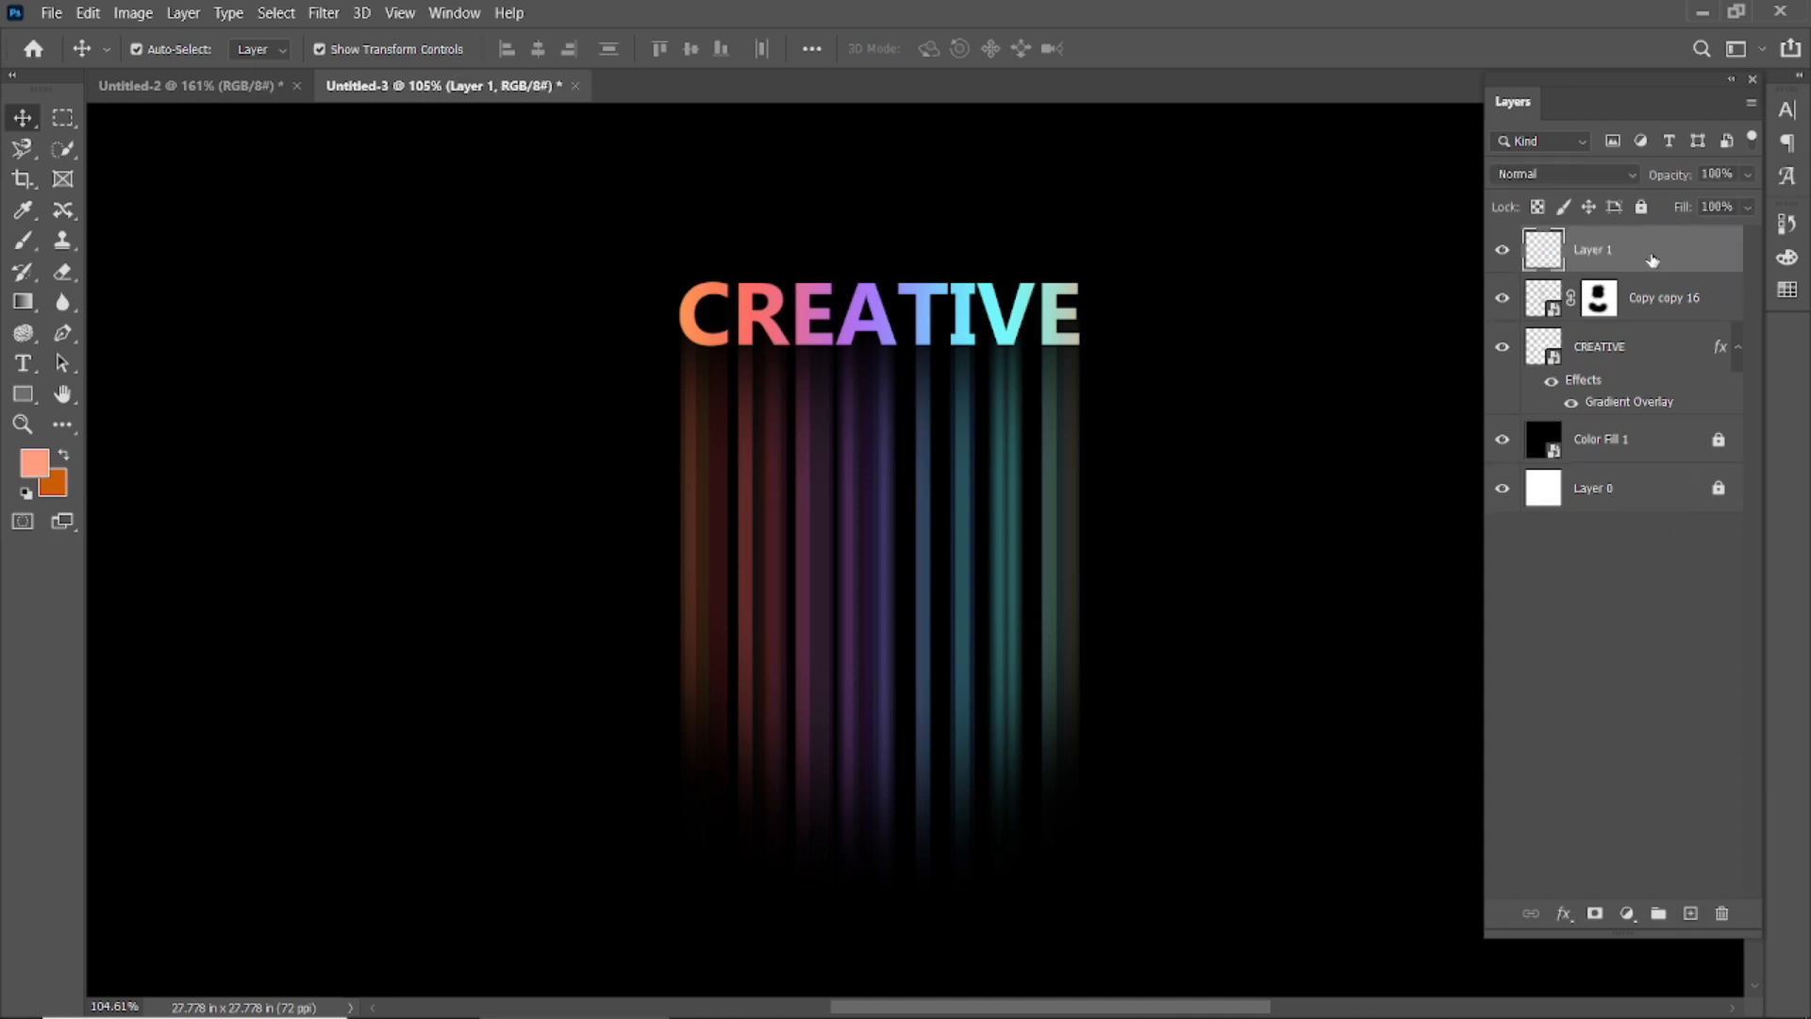
pyautogui.click(1627, 913)
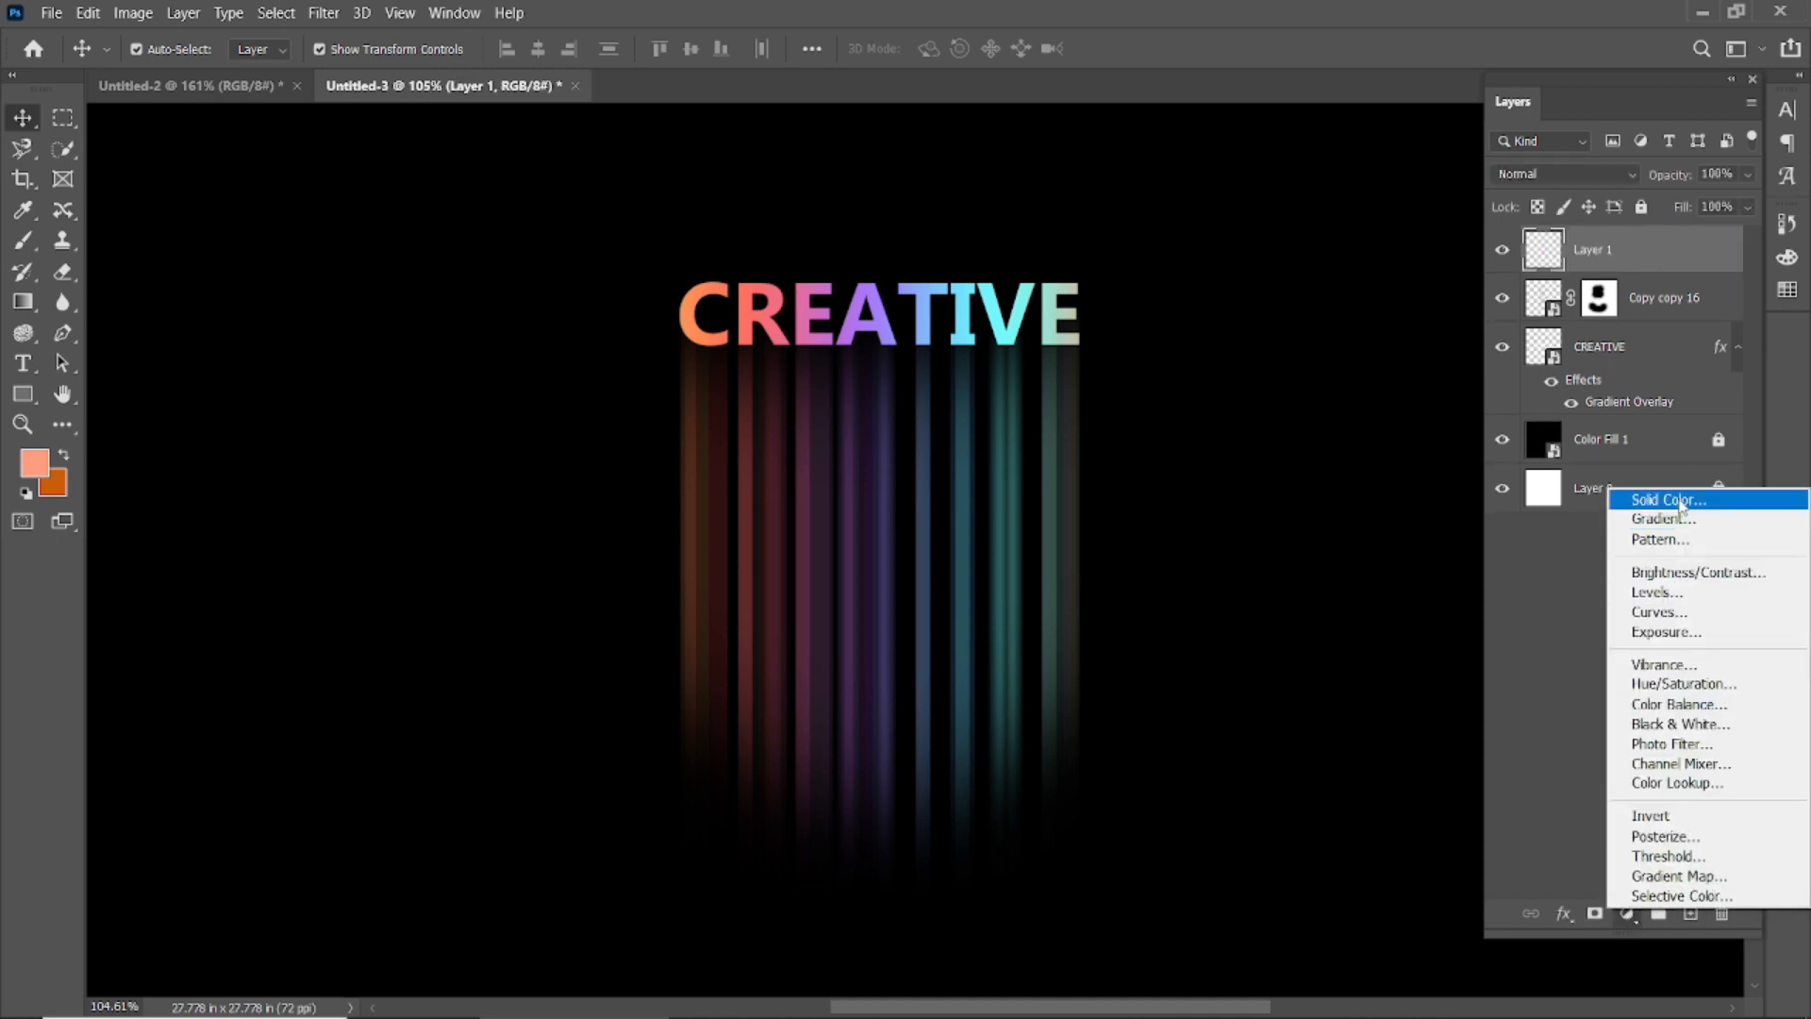
pyautogui.click(1684, 507)
pyautogui.moveTo(1254, 785); pyautogui.dragTo(1161, 921)
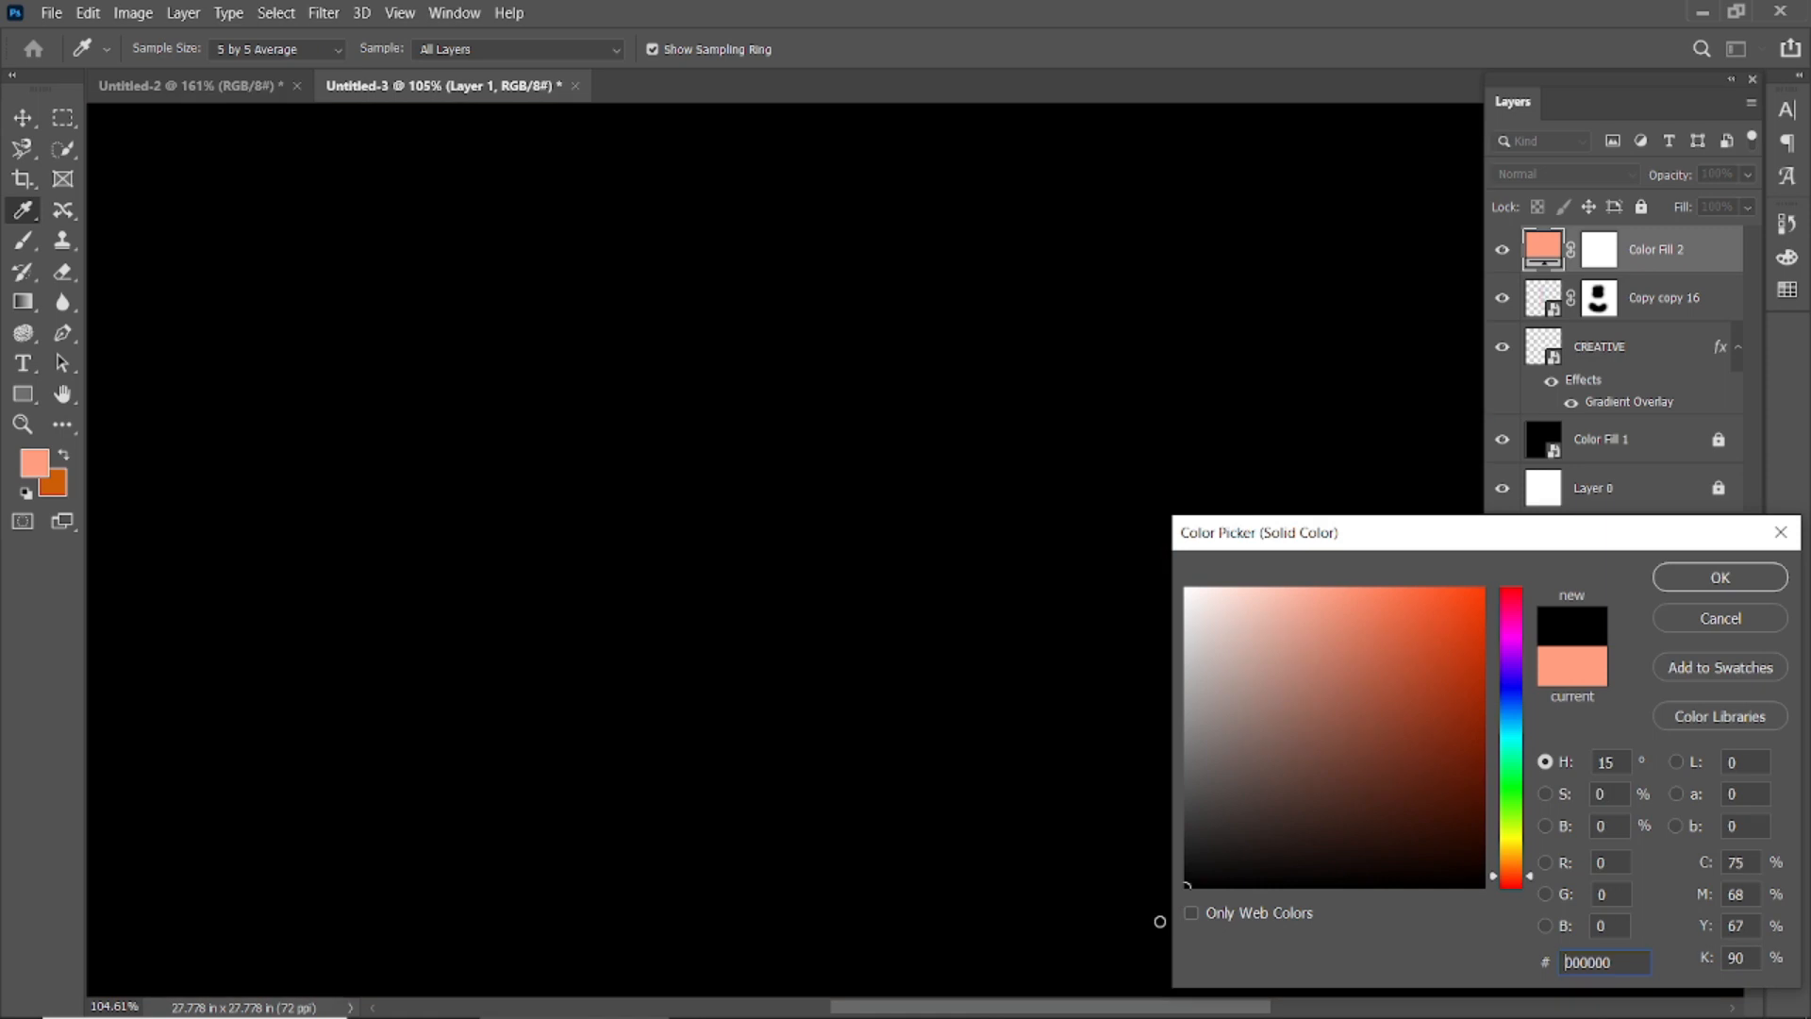
pyautogui.click(1707, 586)
pyautogui.rightClick(1667, 257)
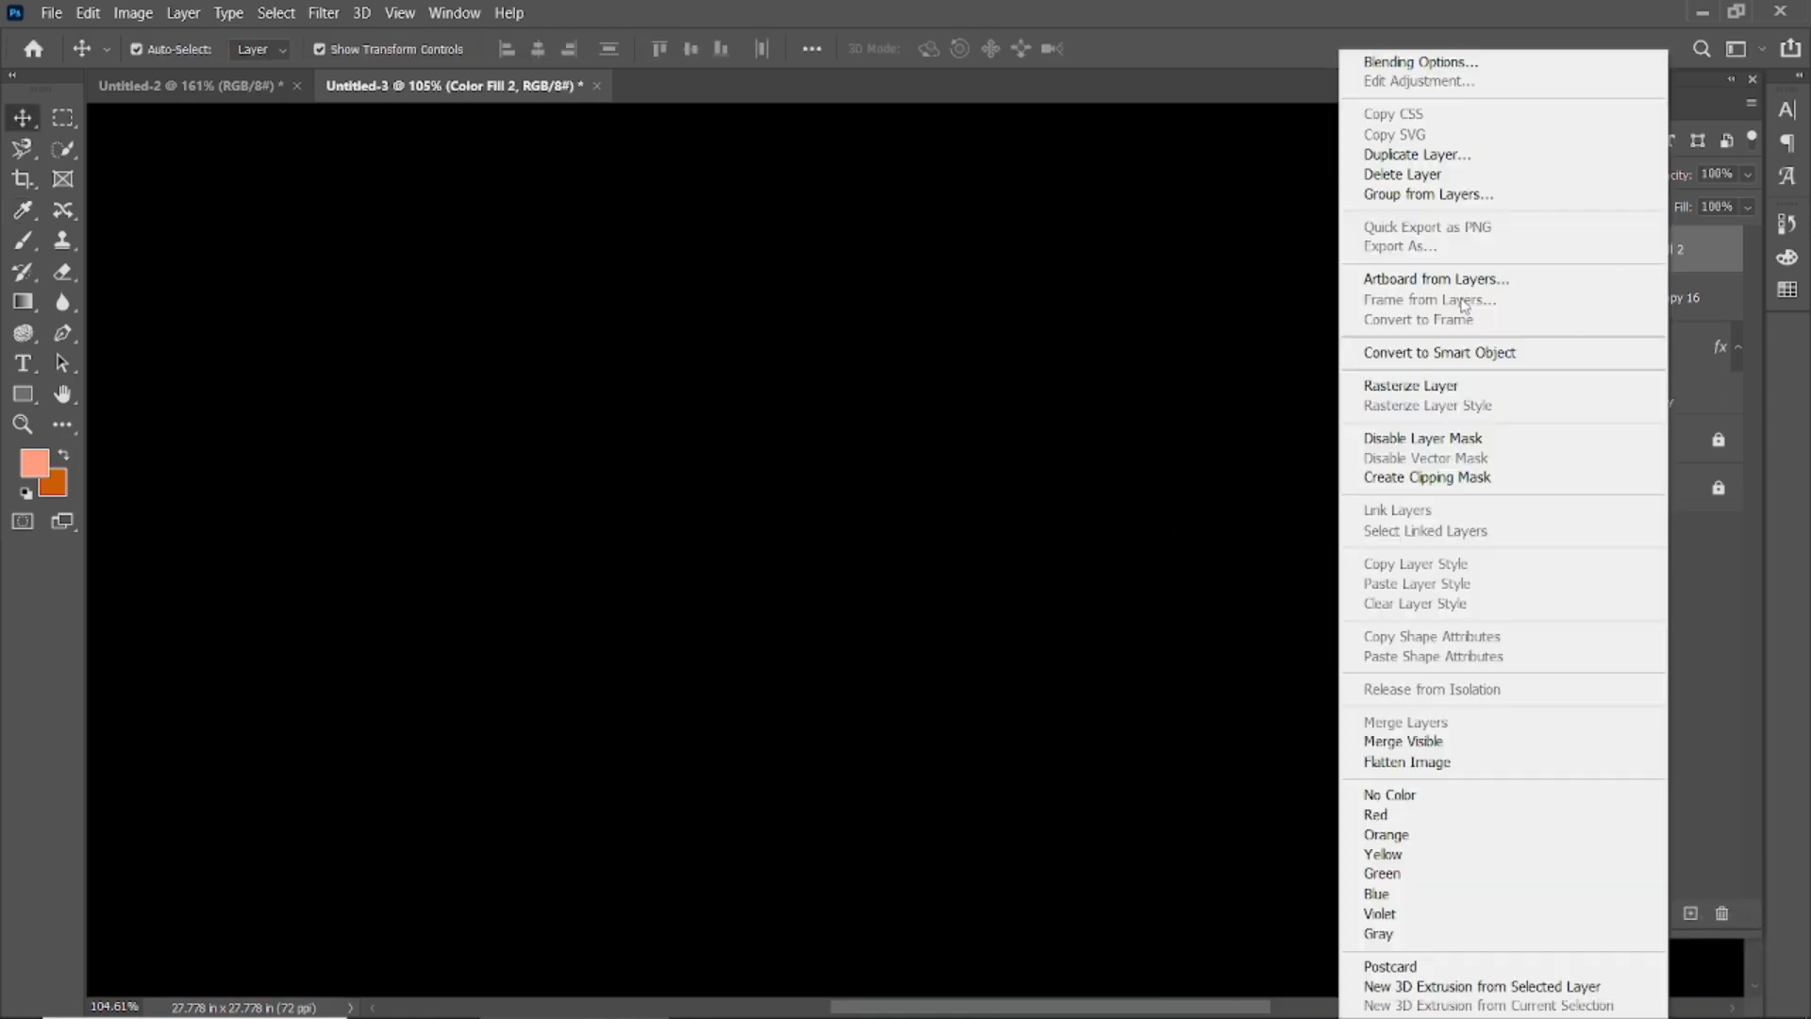
pyautogui.click(1437, 354)
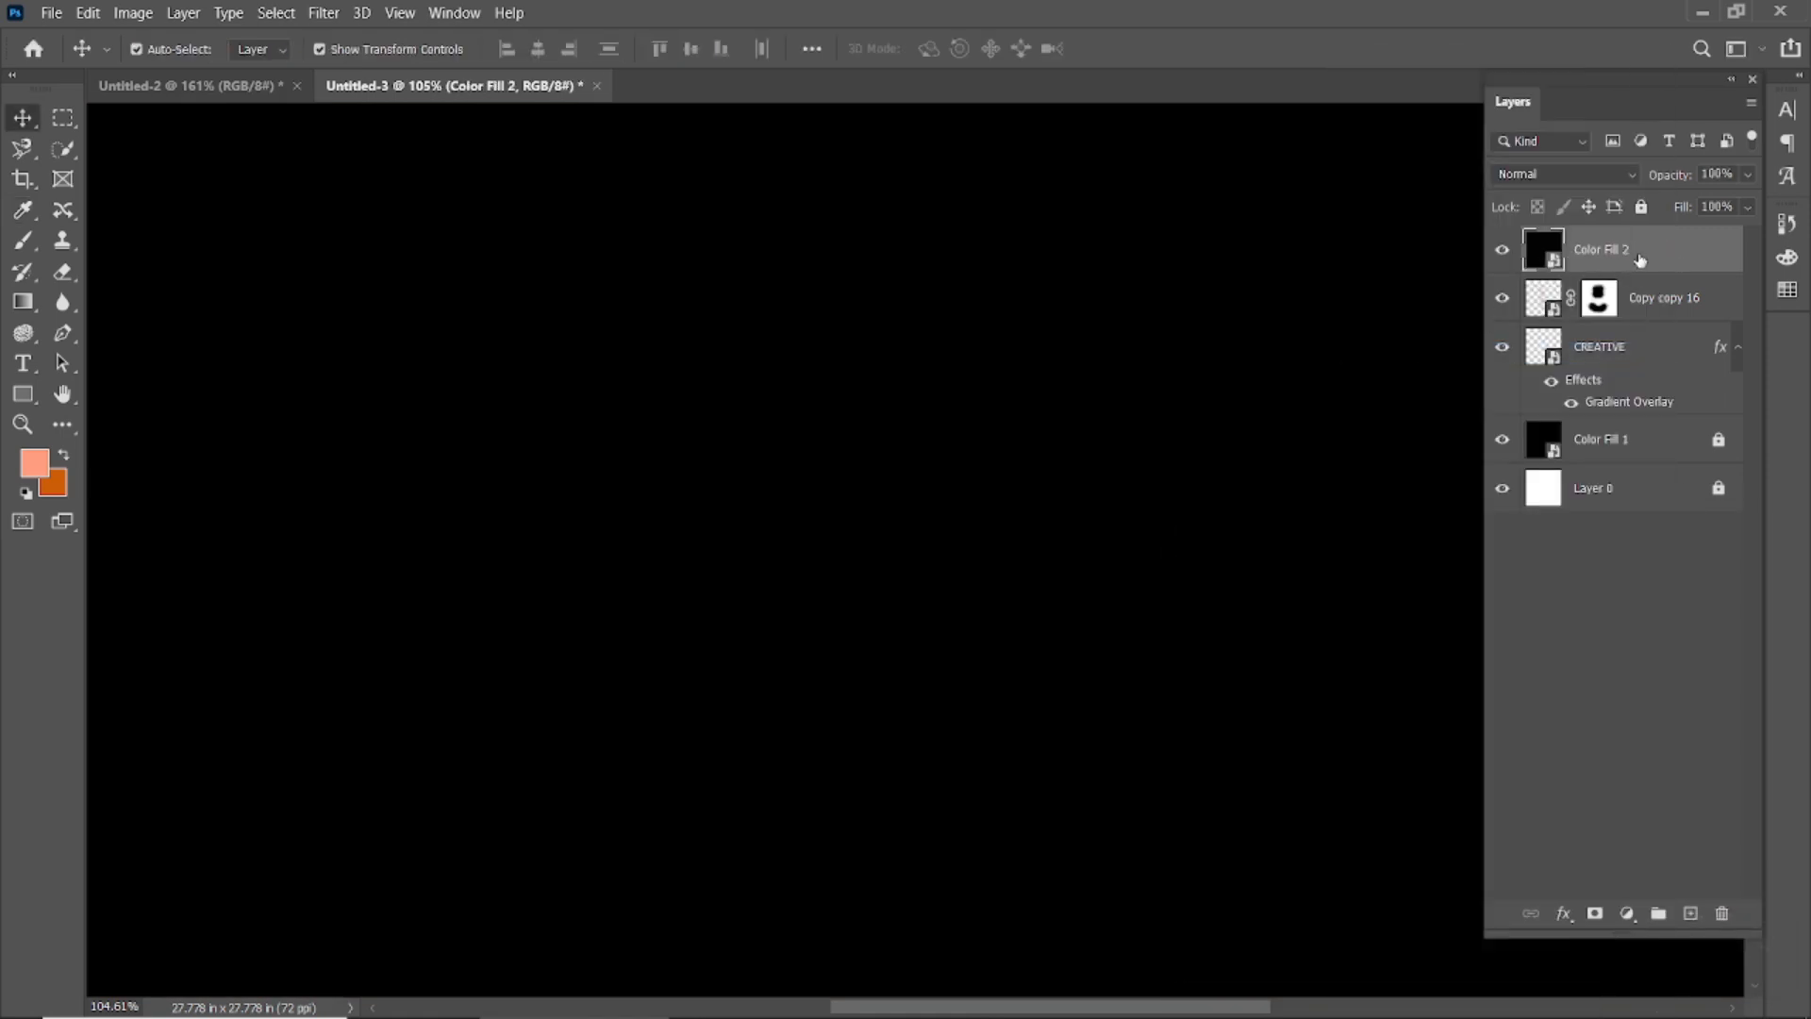
# Step: Apply Add Noise to the Color Fill 2 layer at 4.39% with Uniform distribution, and set its blend mode to Screen
pyautogui.click(332, 17)
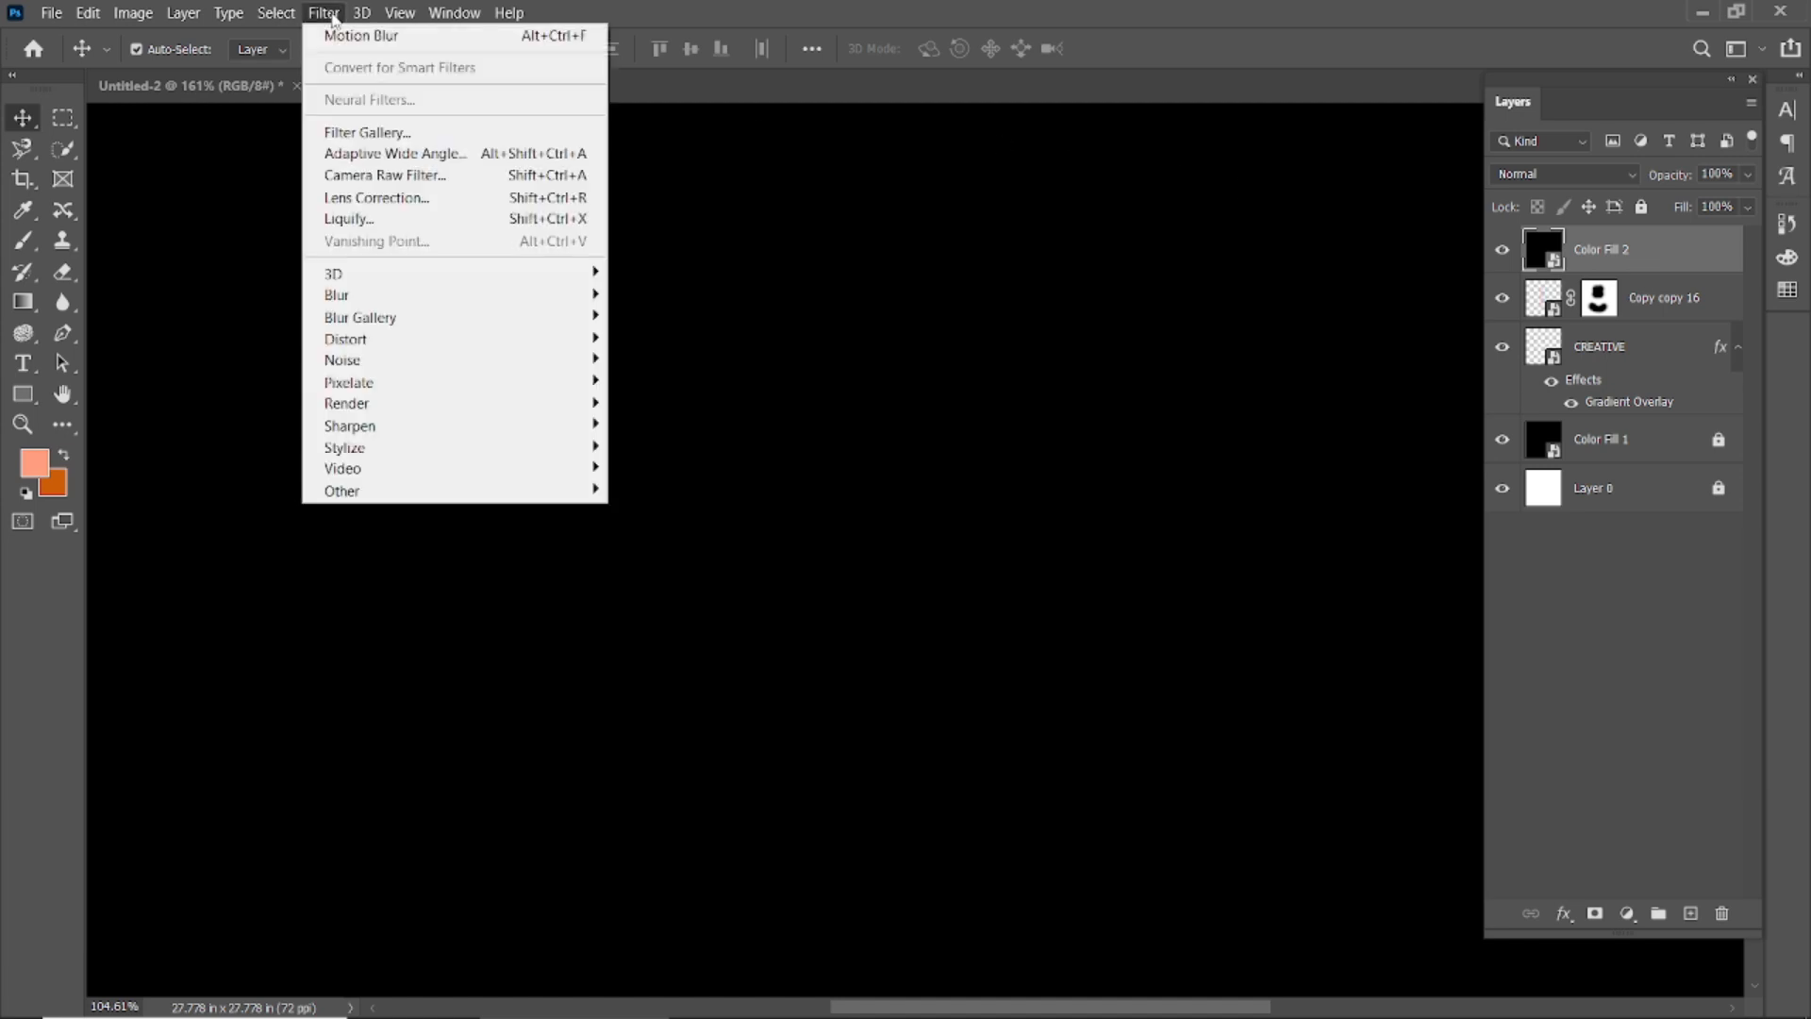
pyautogui.moveTo(335, 364)
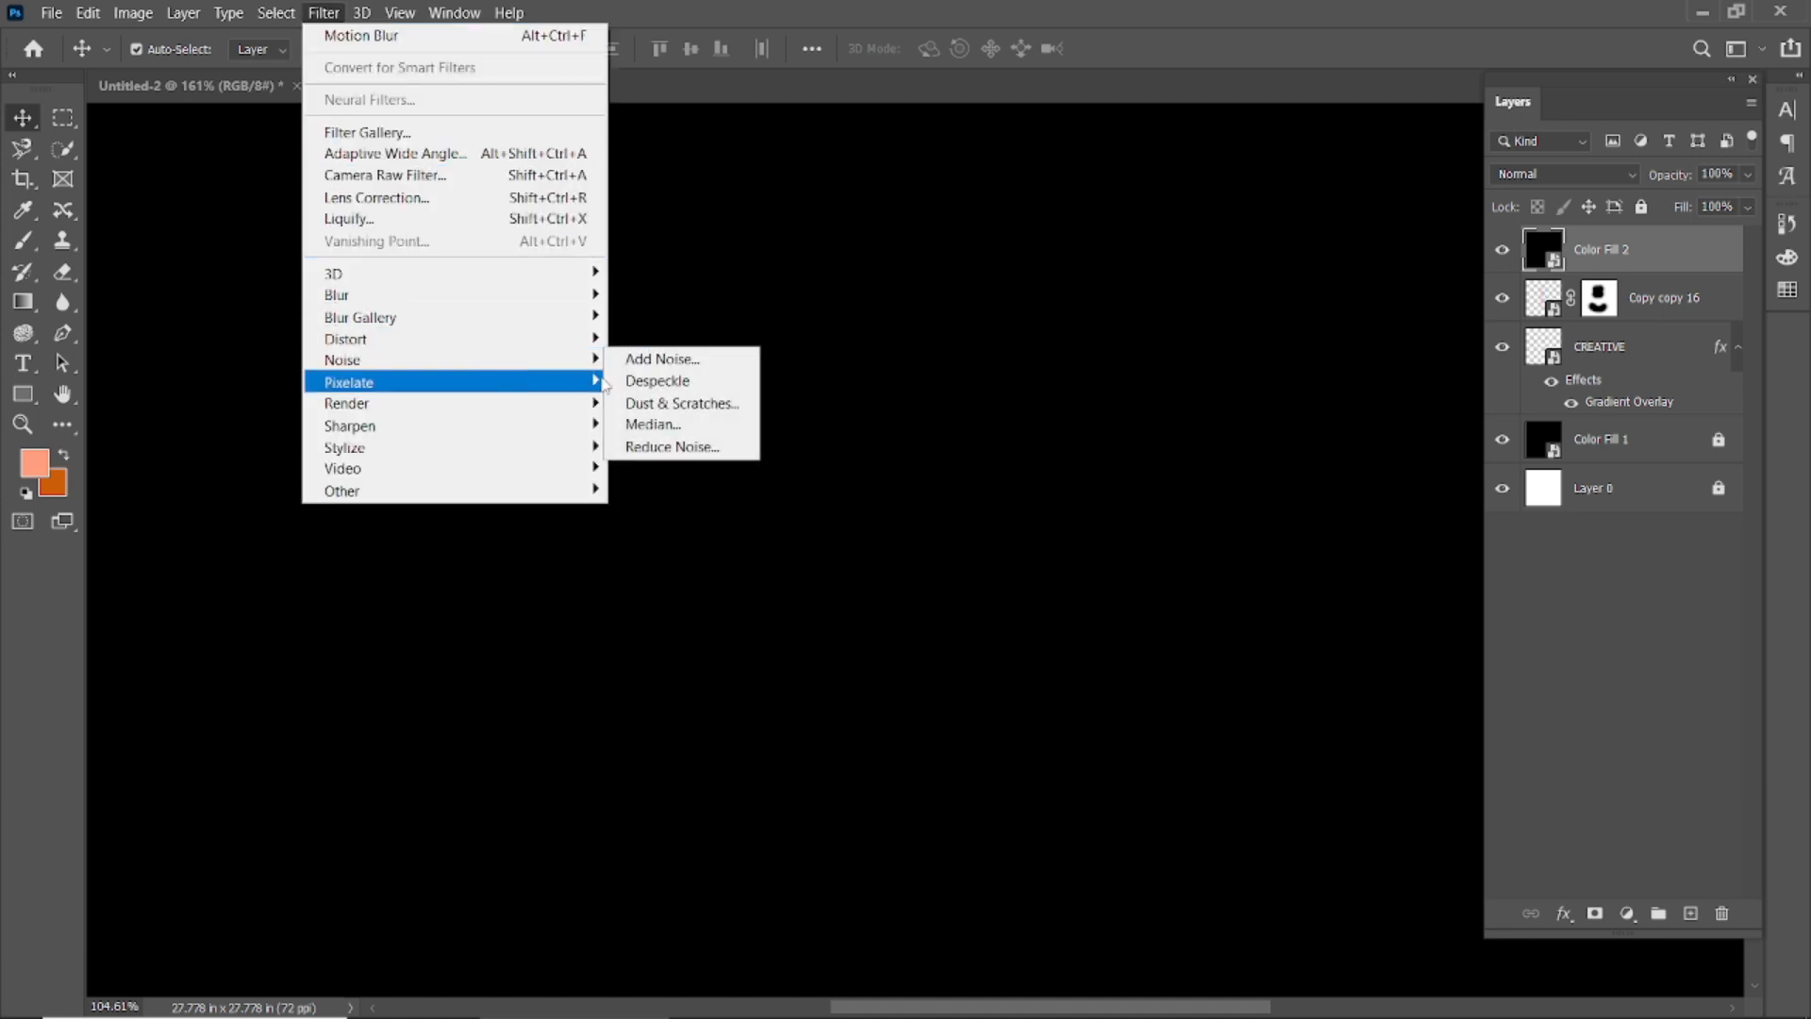
pyautogui.click(660, 356)
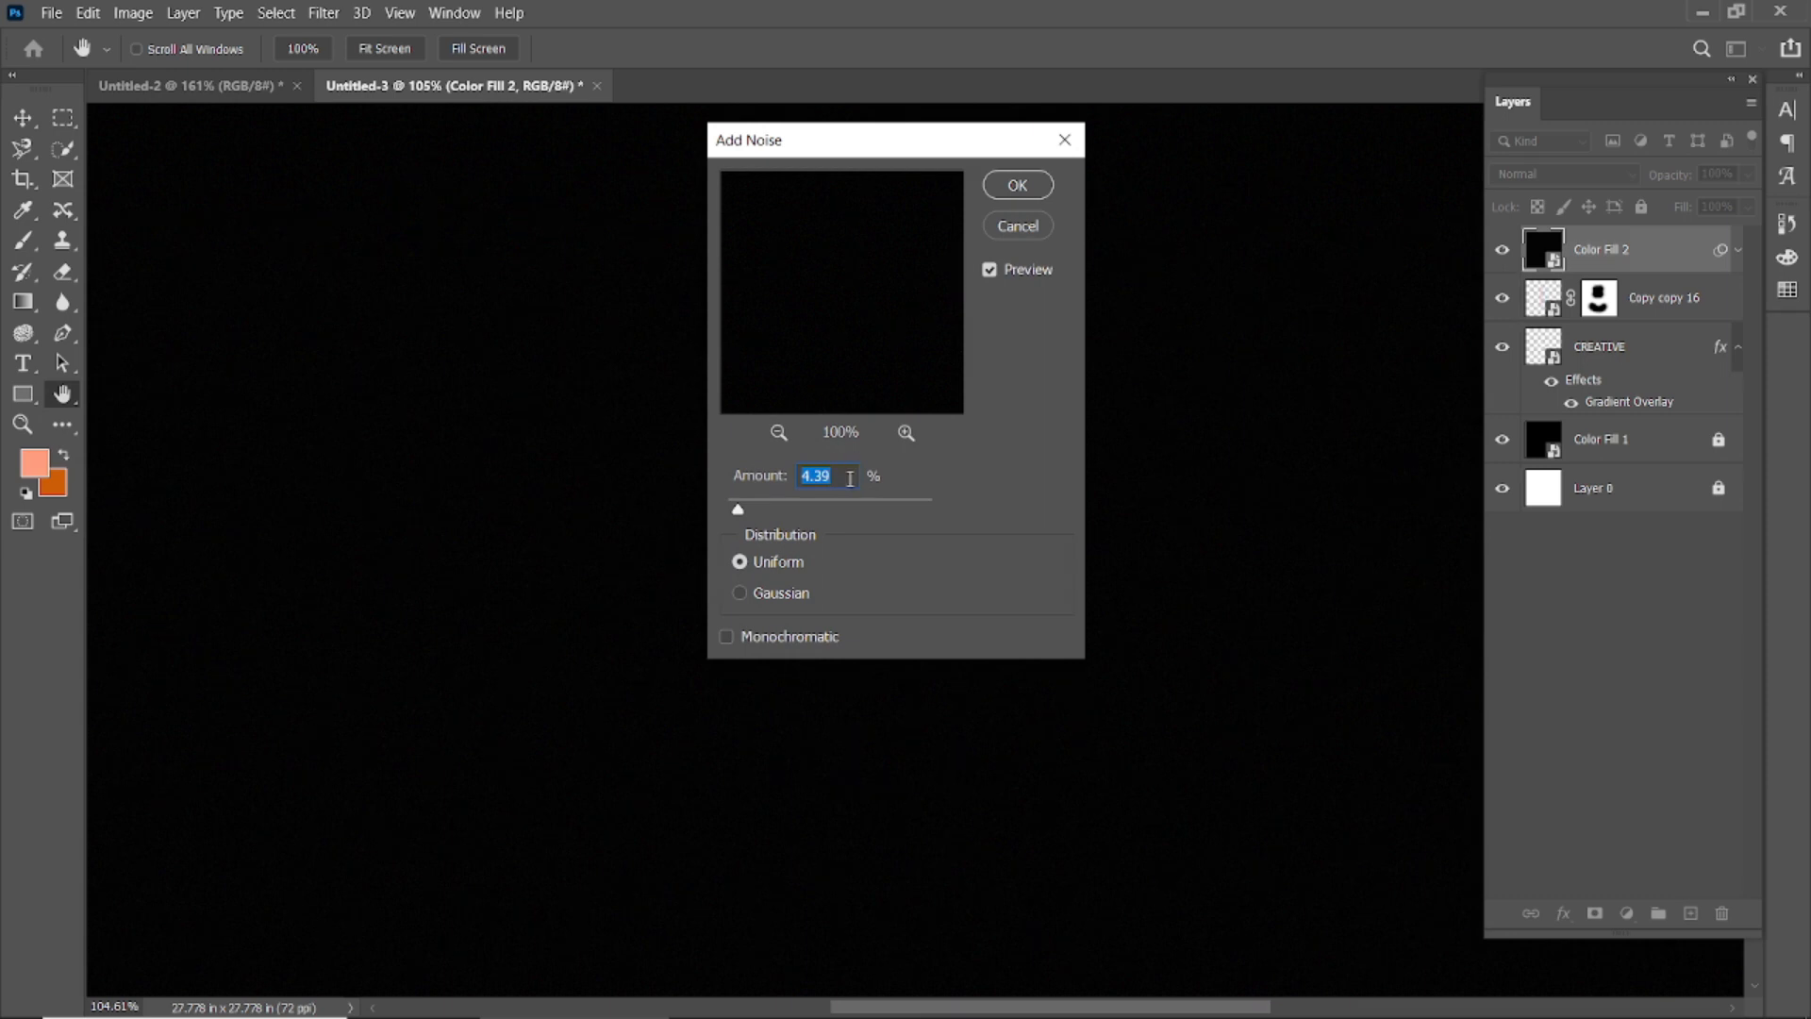
pyautogui.click(1018, 186)
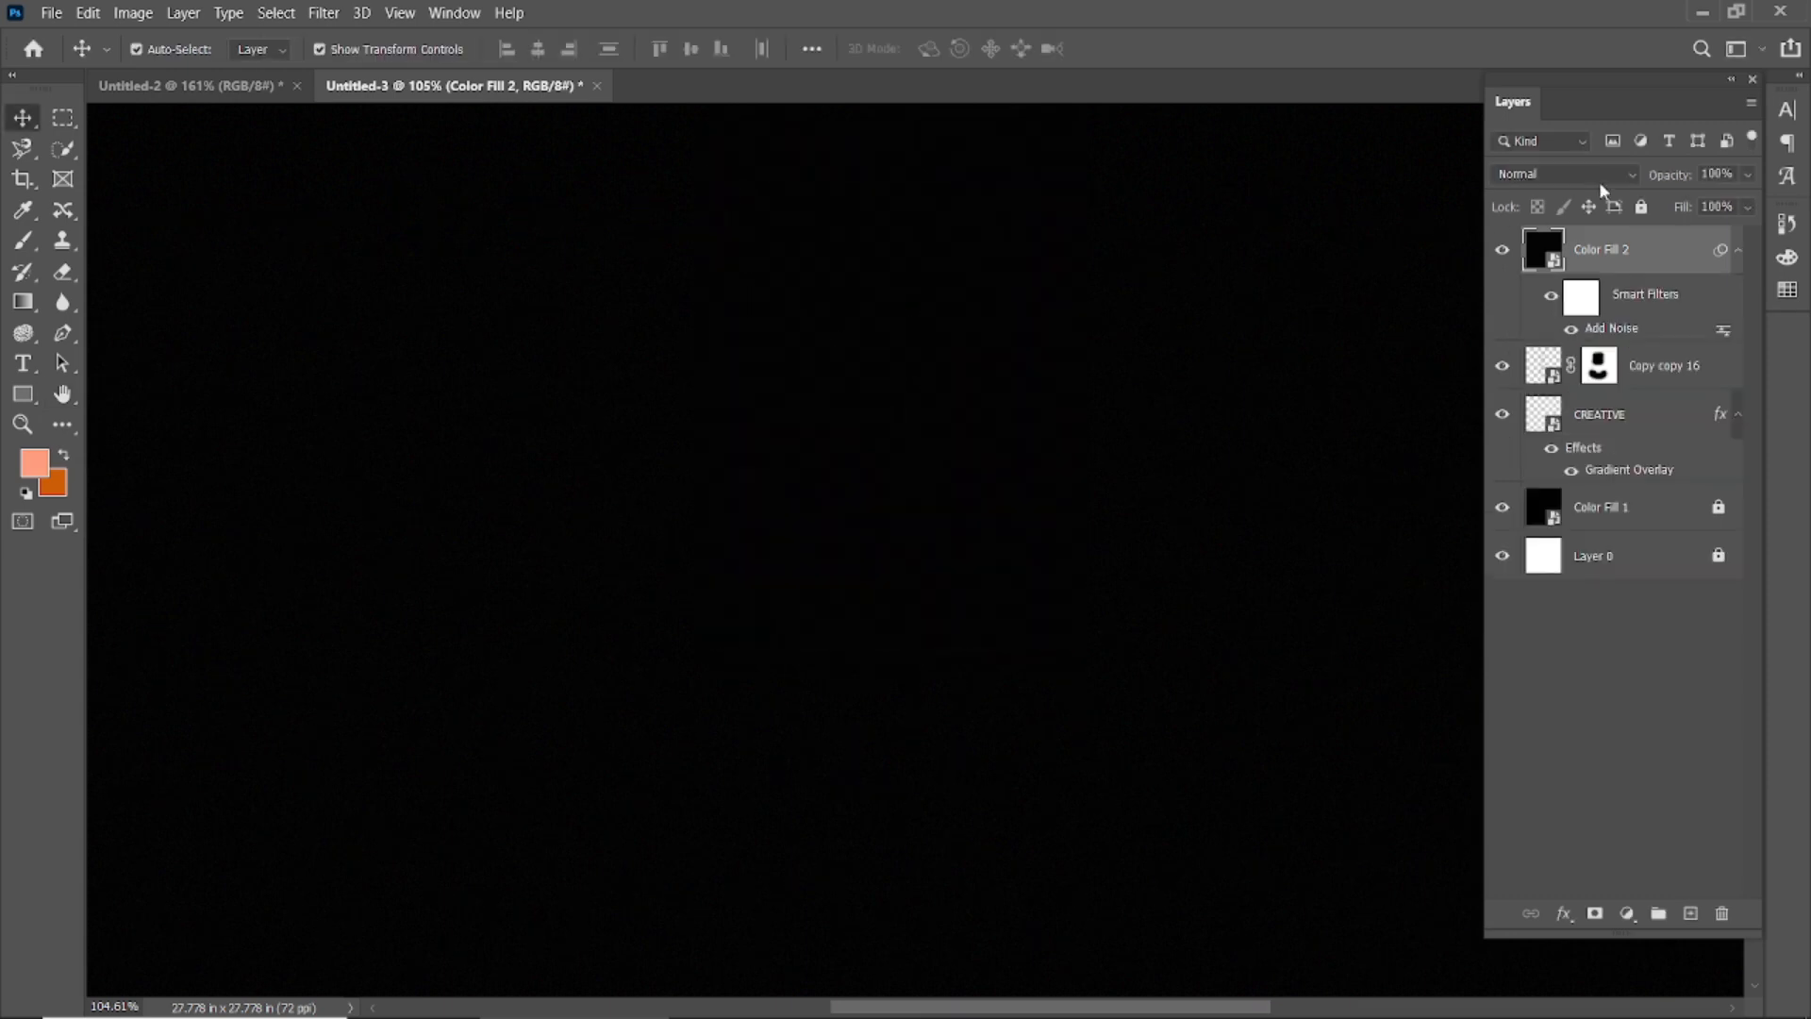
pyautogui.click(1632, 173)
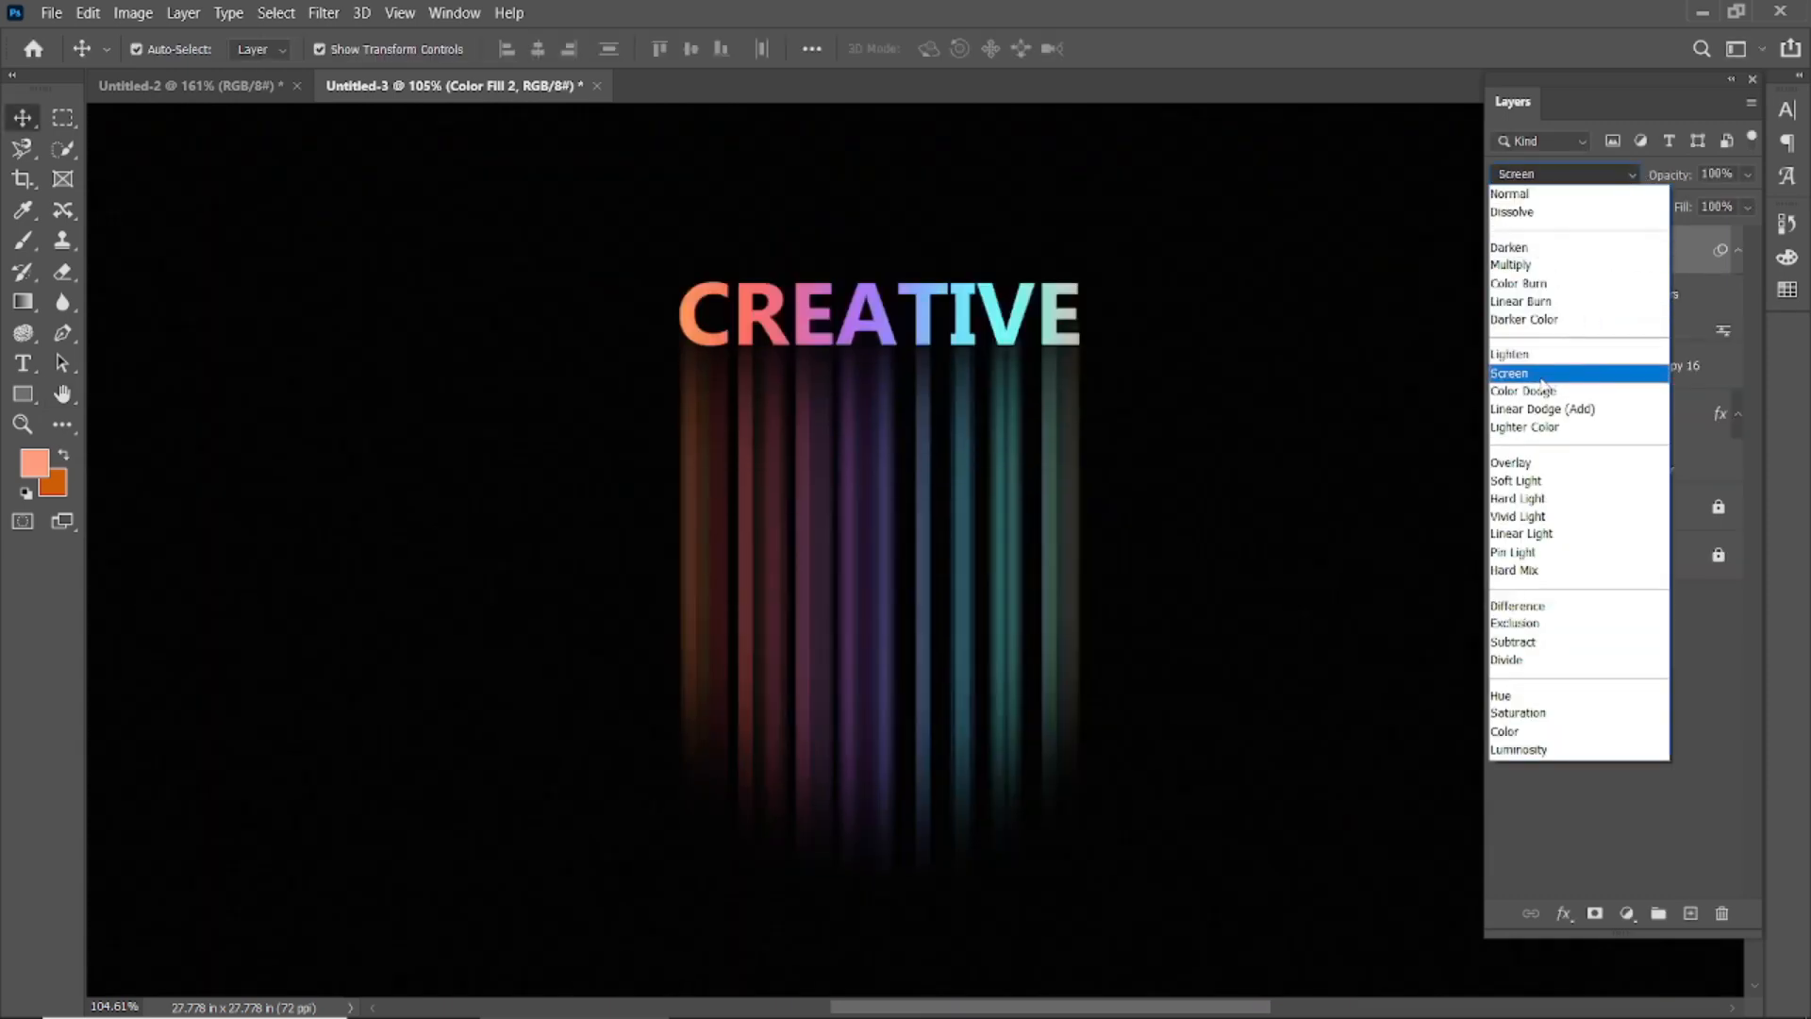
pyautogui.click(1540, 374)
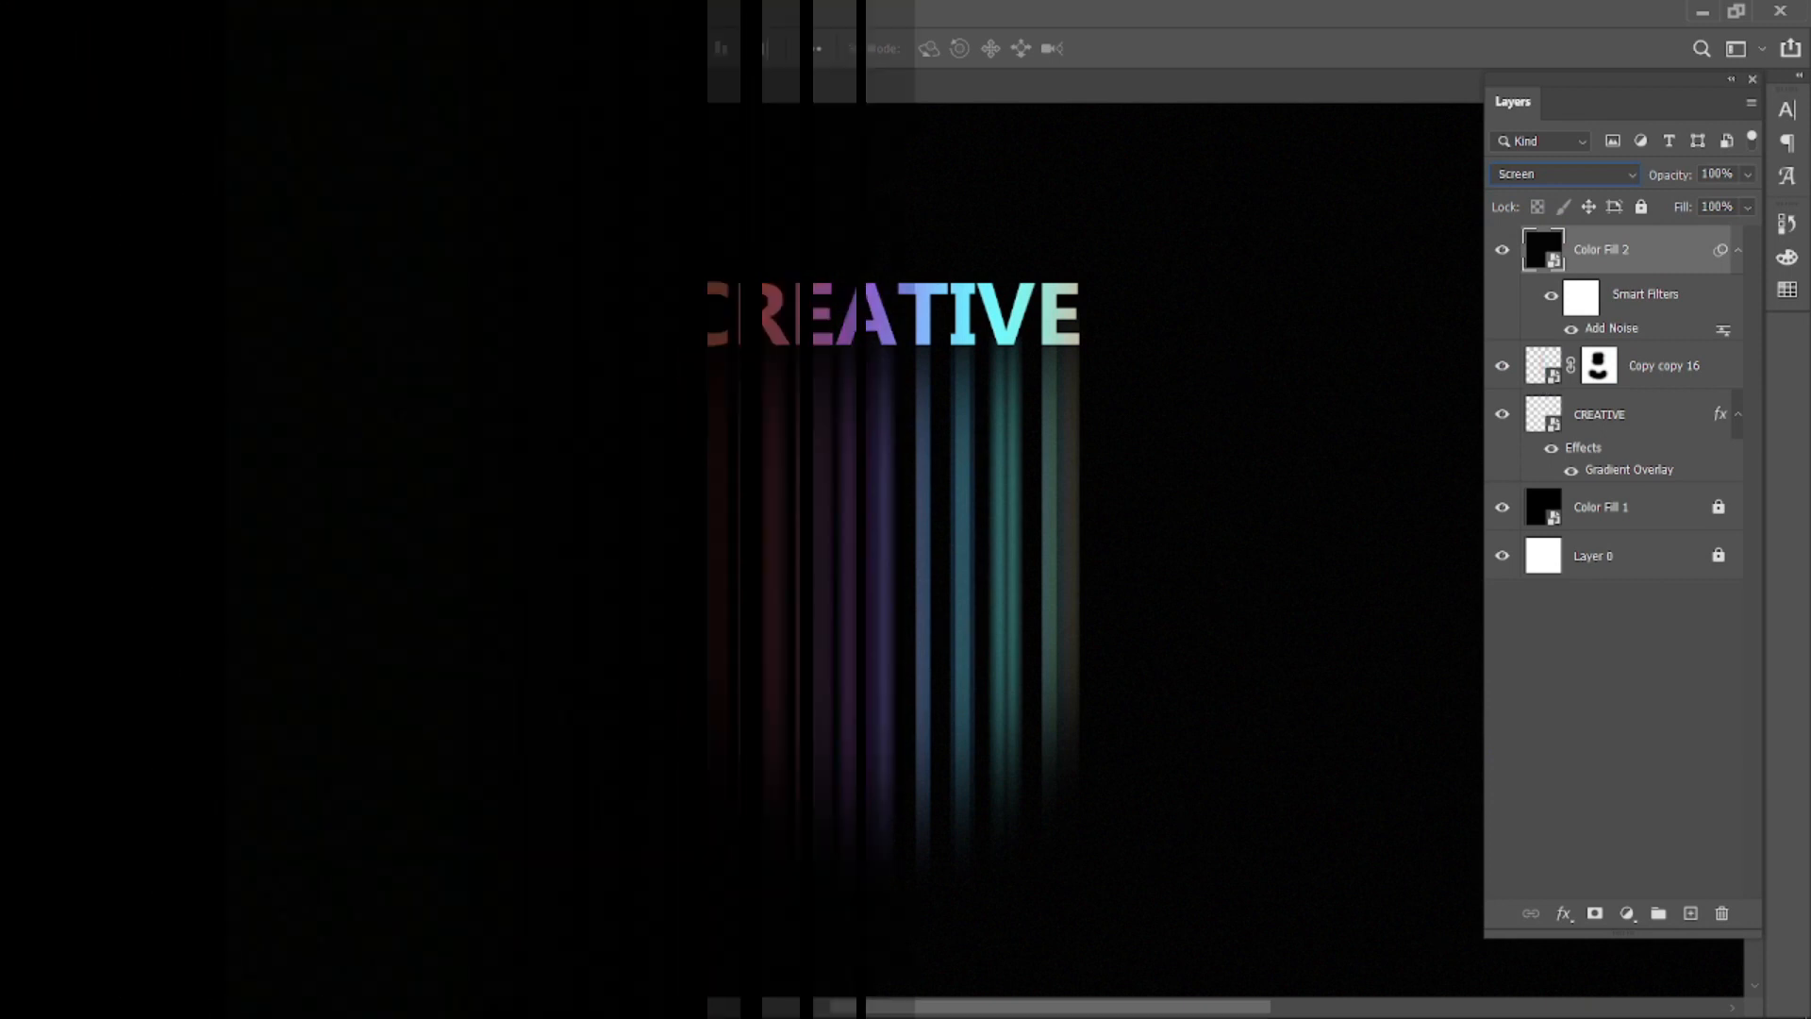